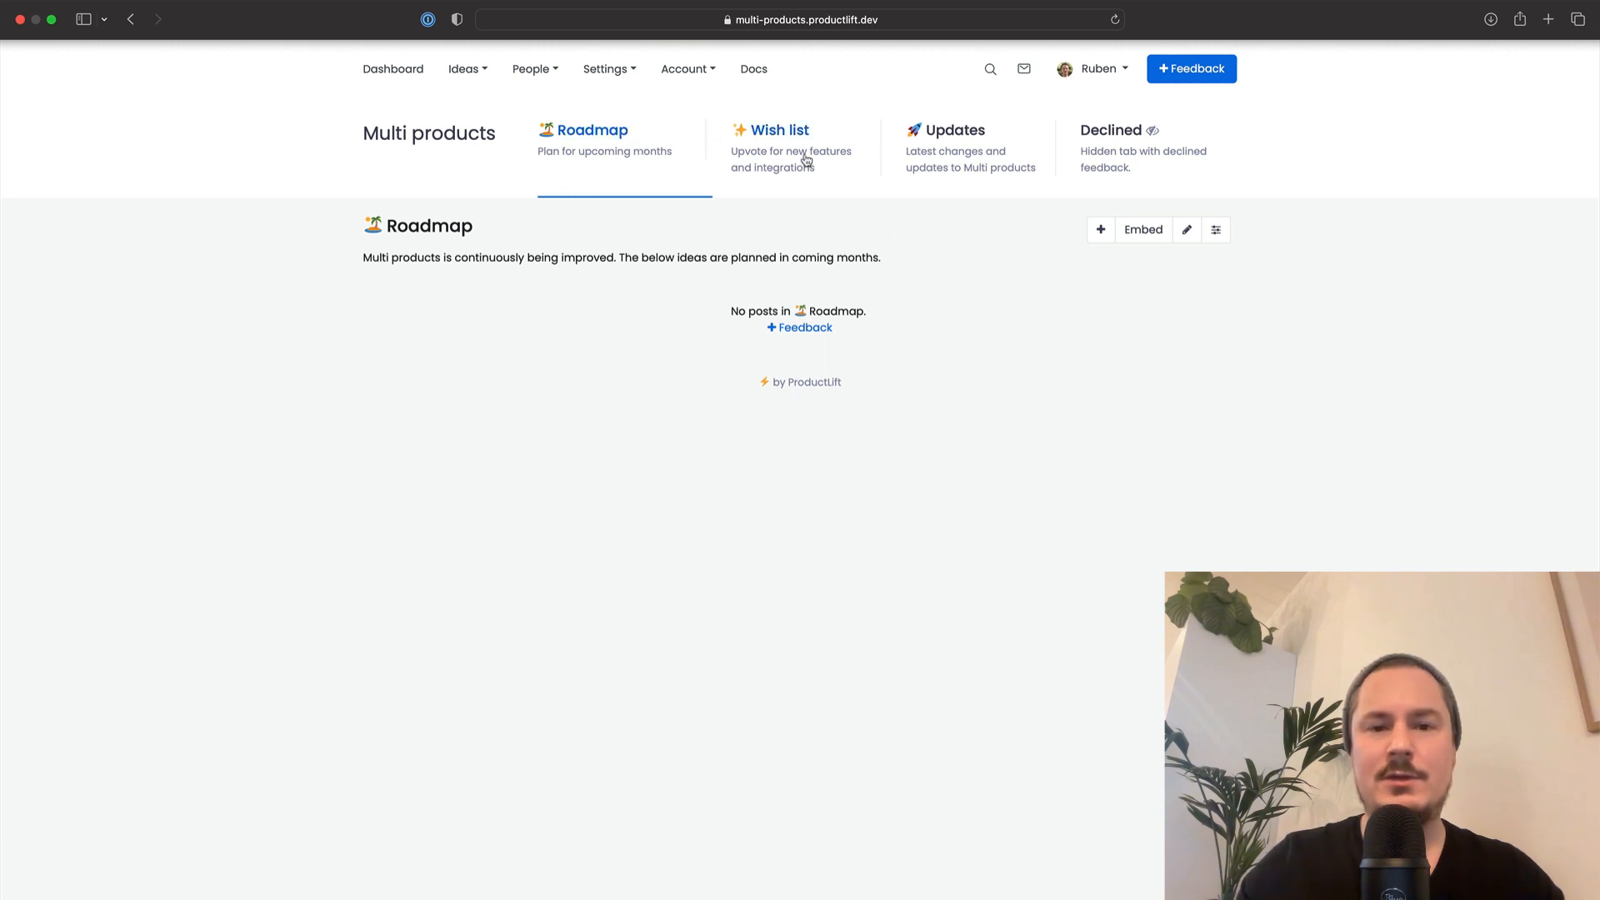
Examine the Roadmap tab's settings, including its display, sorting, category, visibility and status options
click(1187, 233)
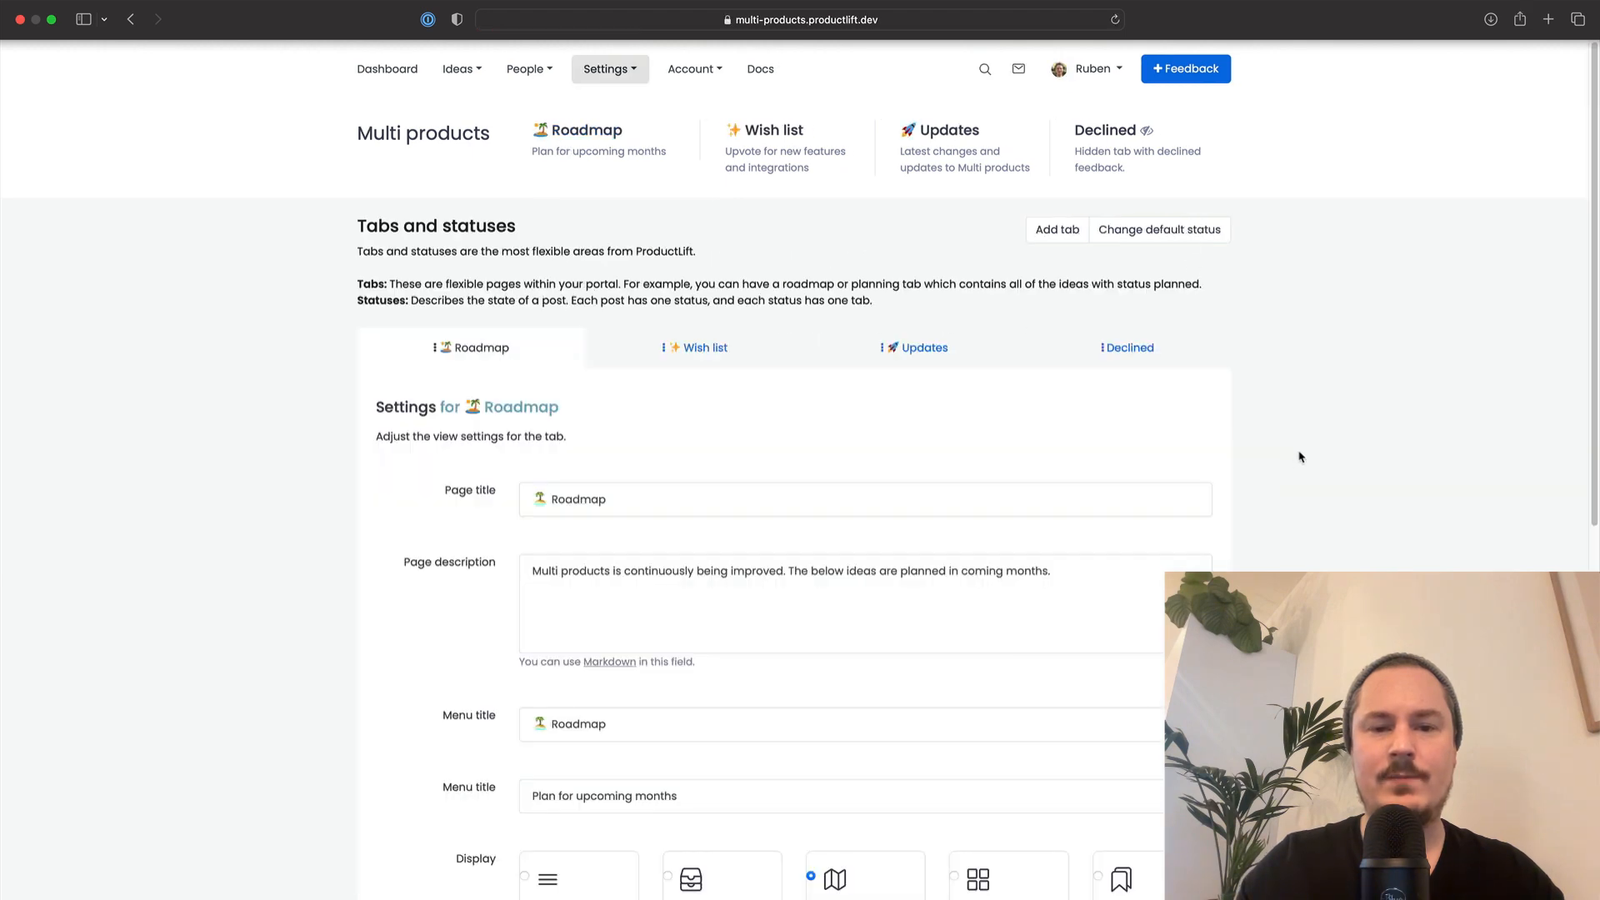
scroll(1037, 479, down, 2)
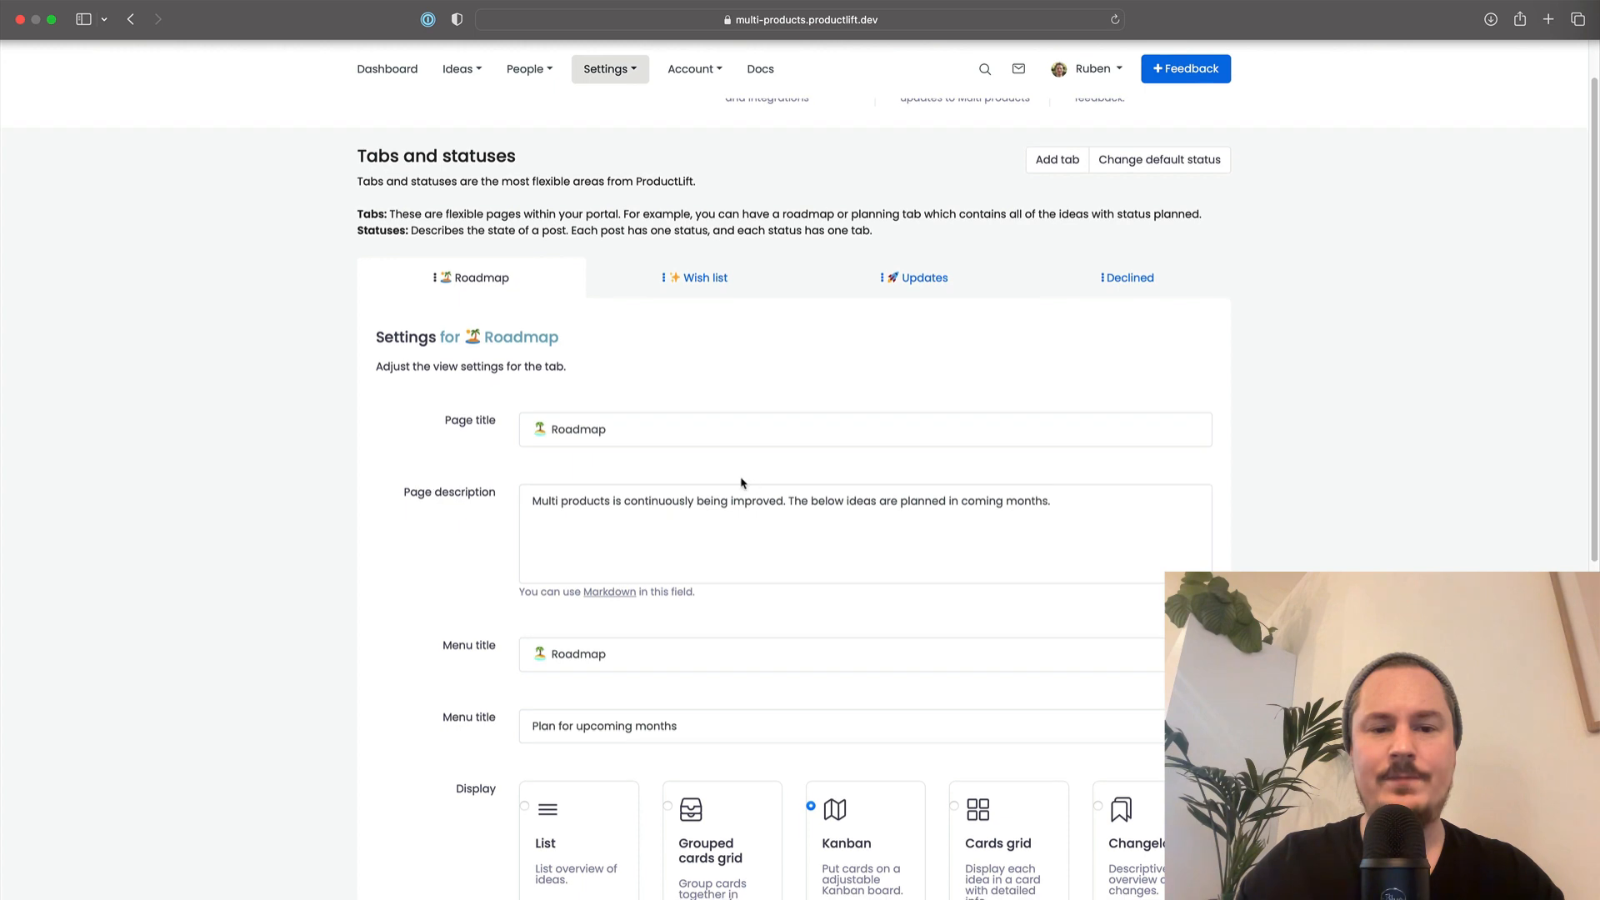
scroll(742, 482, down, 3)
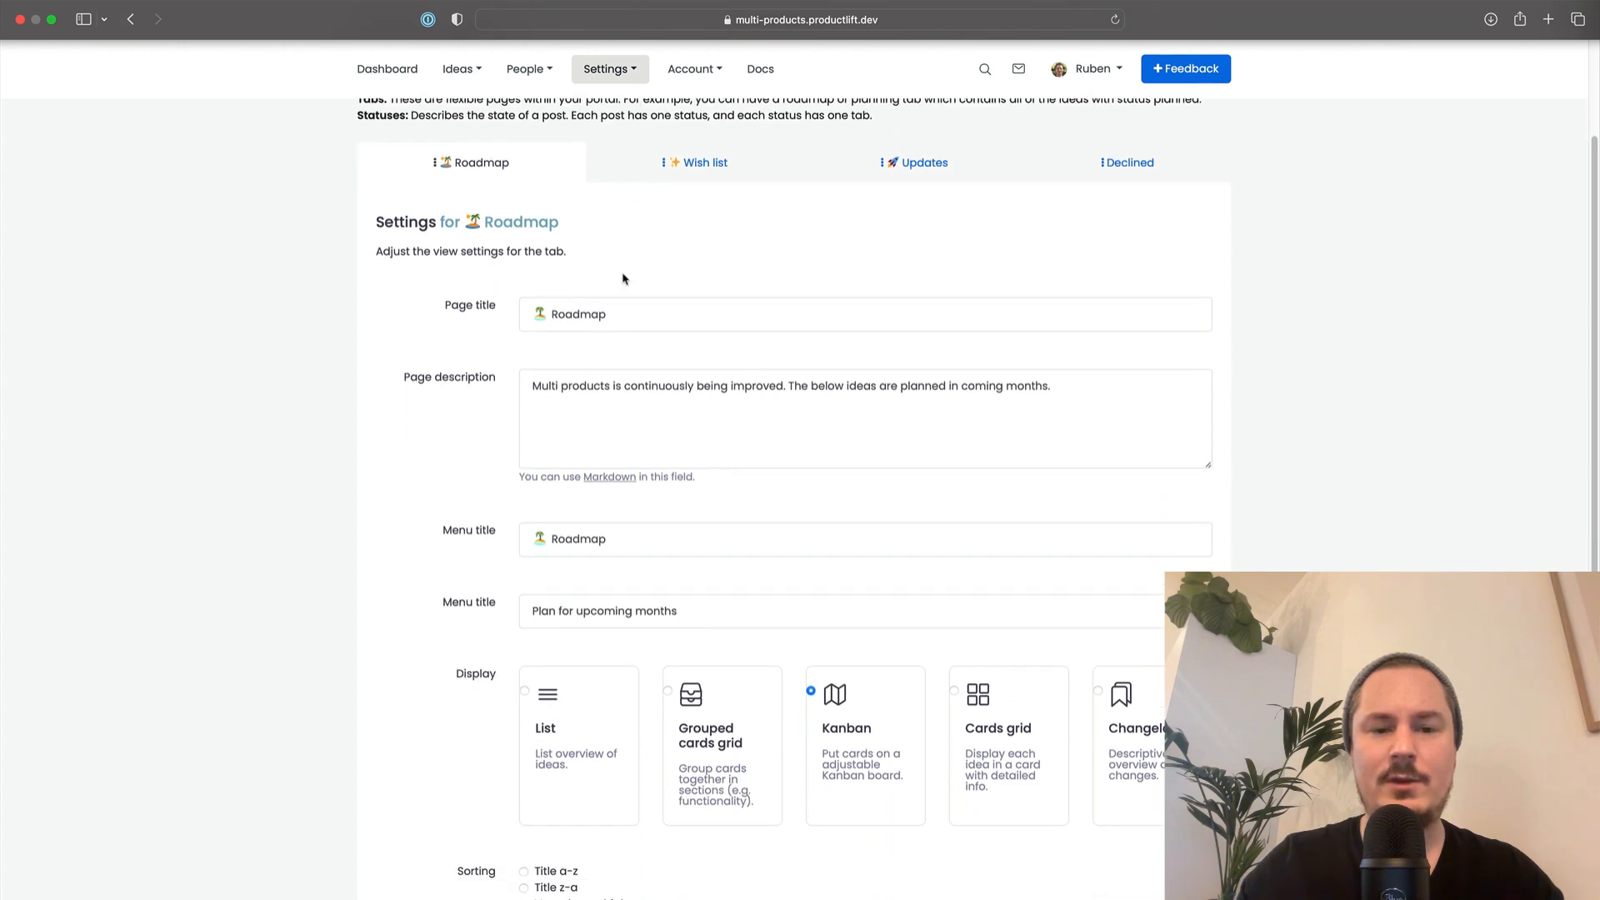
scroll(711, 429, down, 8)
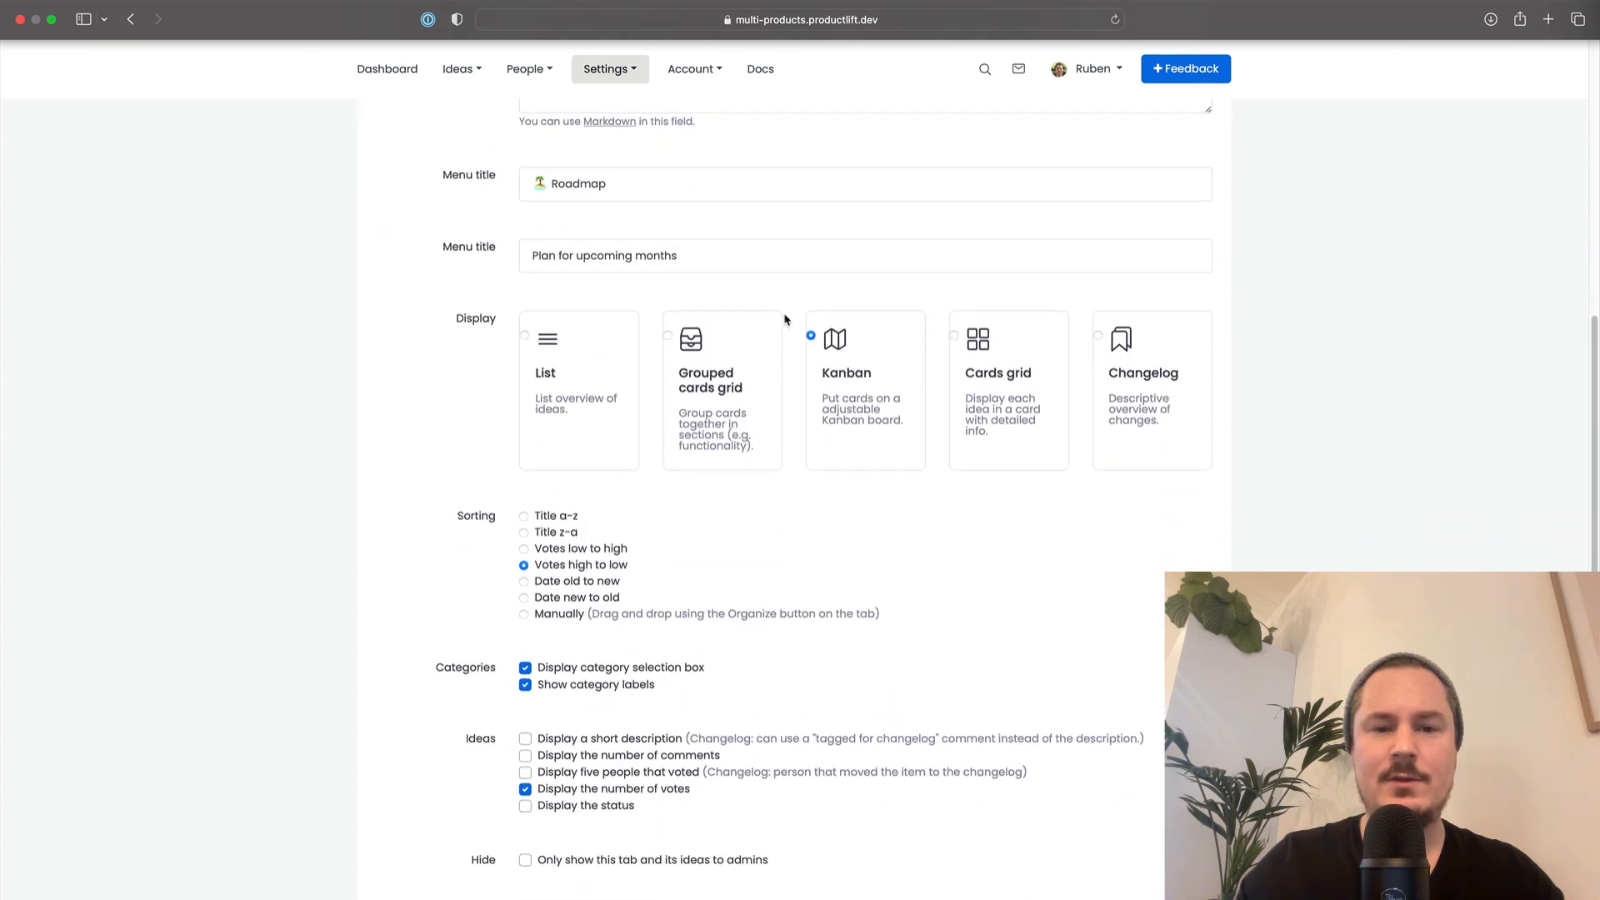
scroll(797, 419, down, 7)
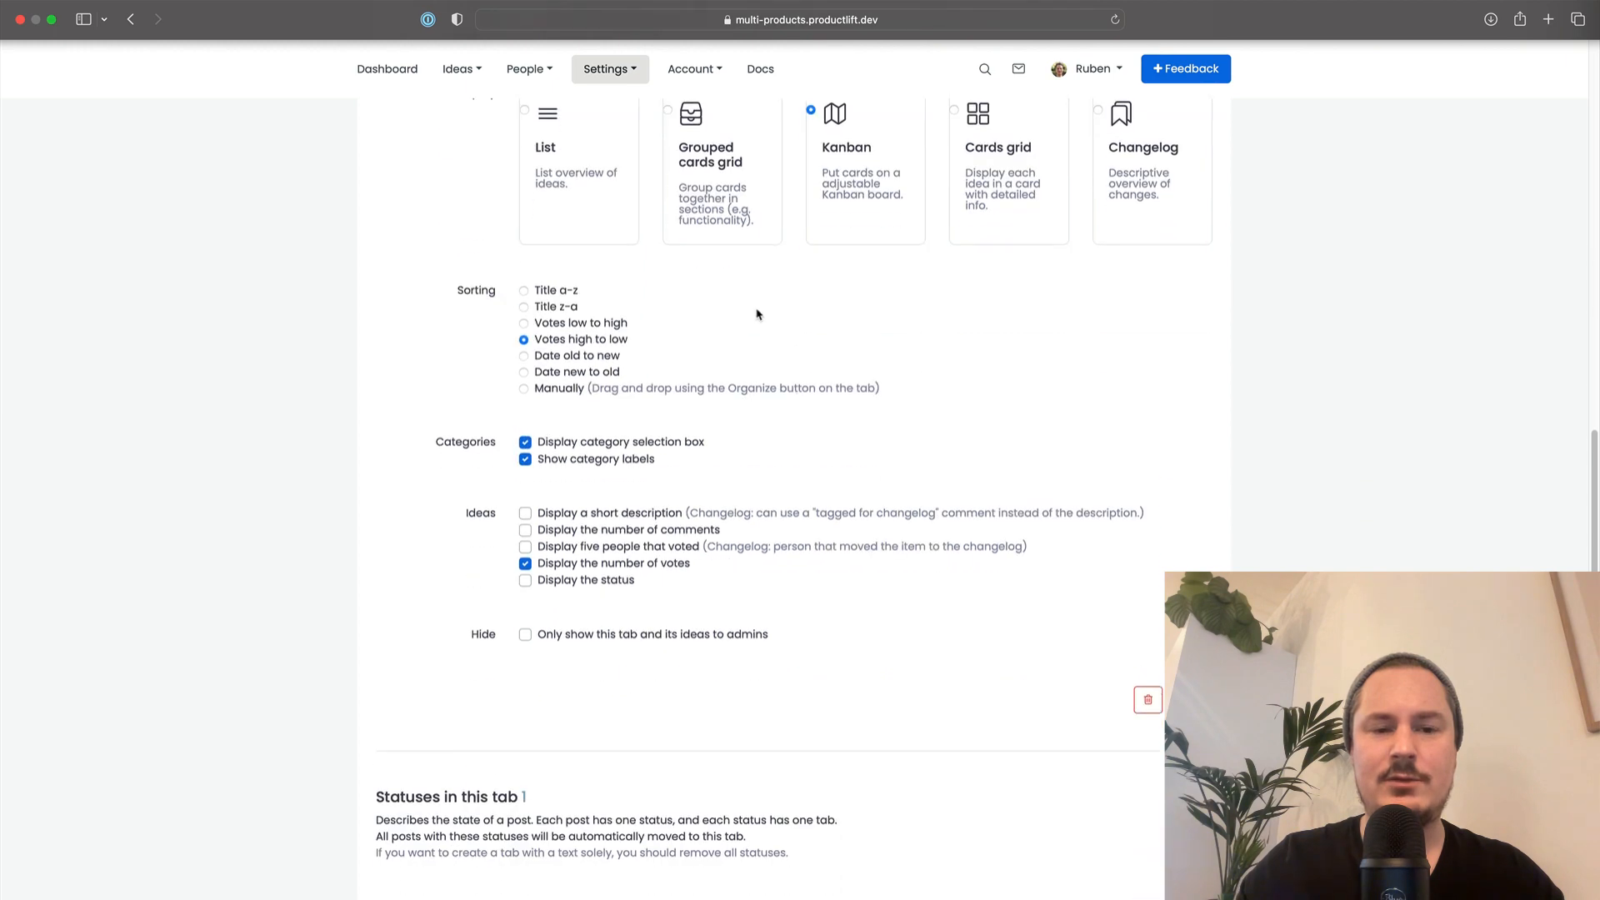
scroll(756, 313, down, 3)
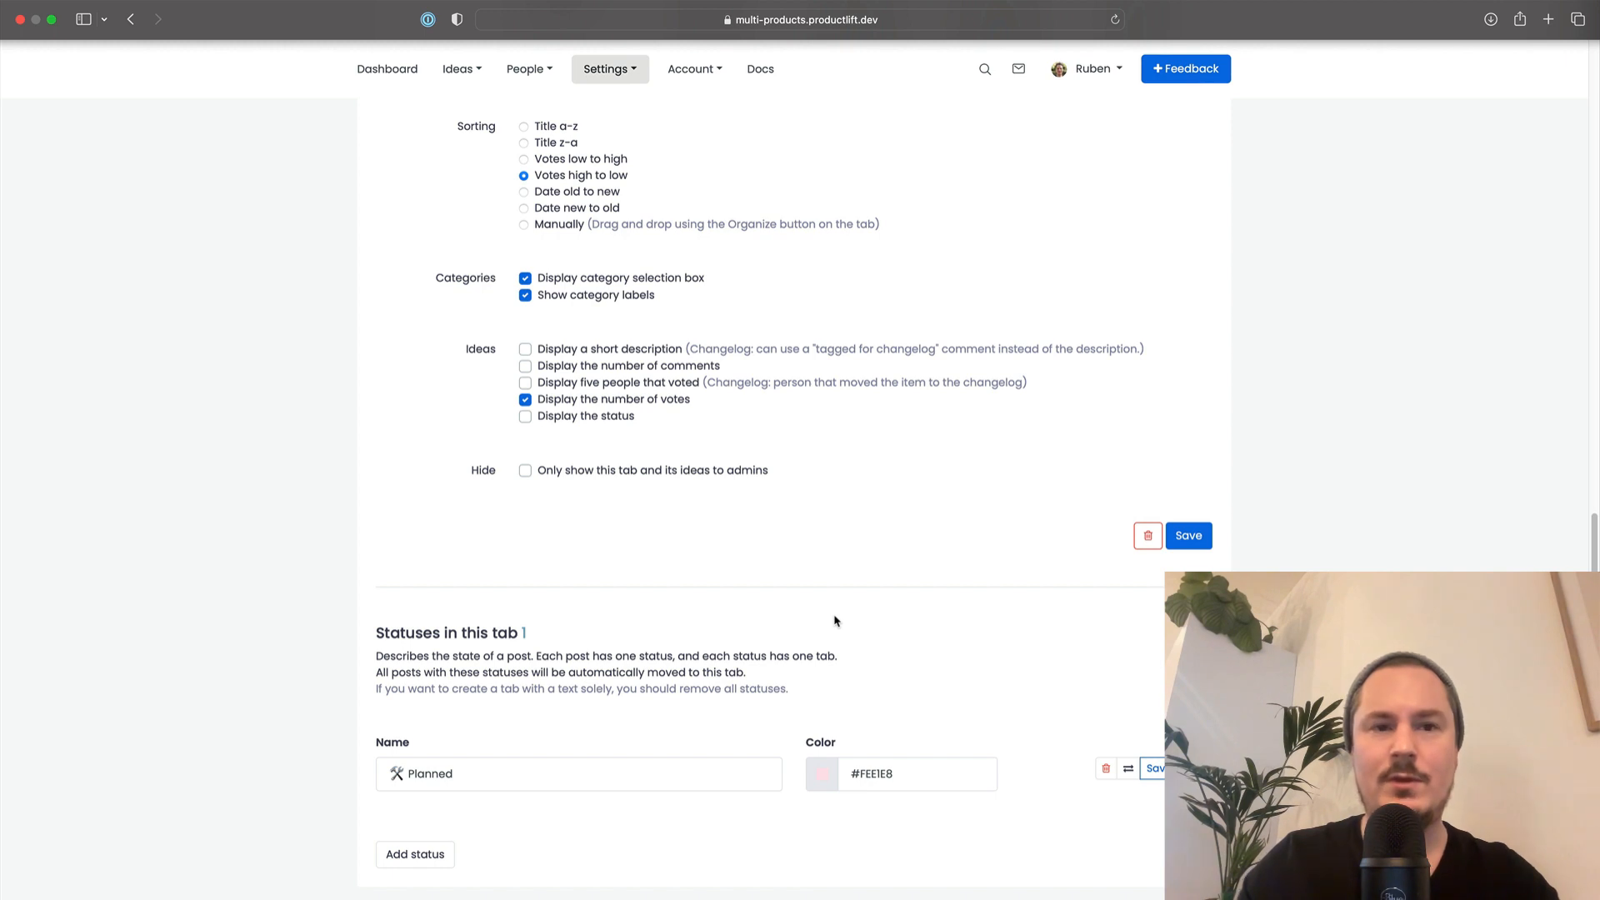
scroll(836, 621, up, 1)
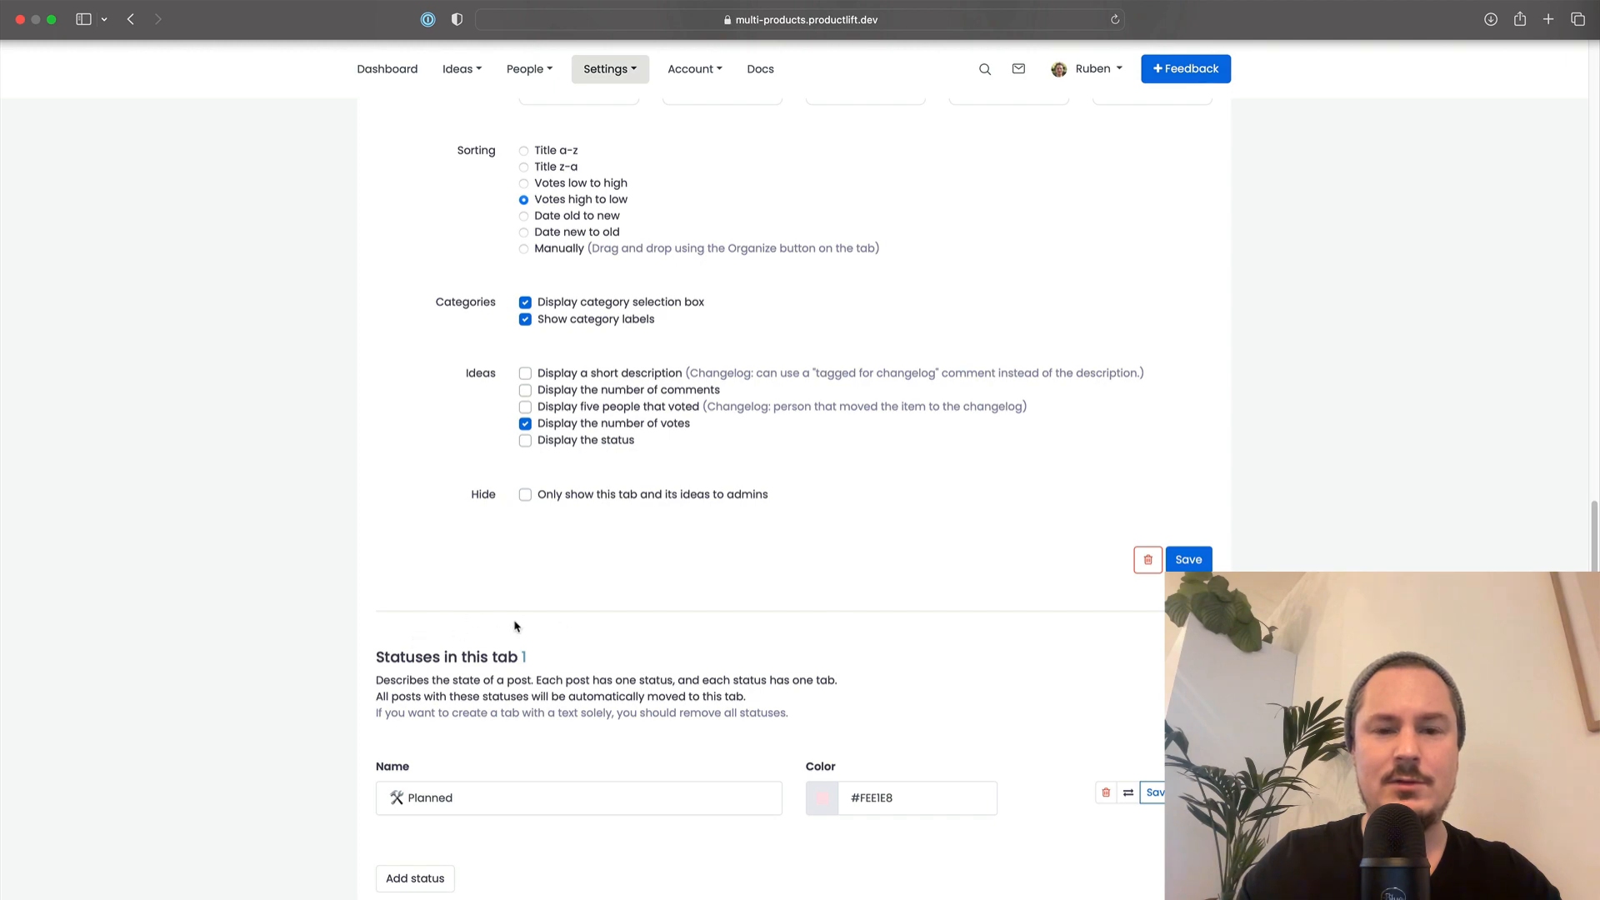
scroll(752, 705, up, 10)
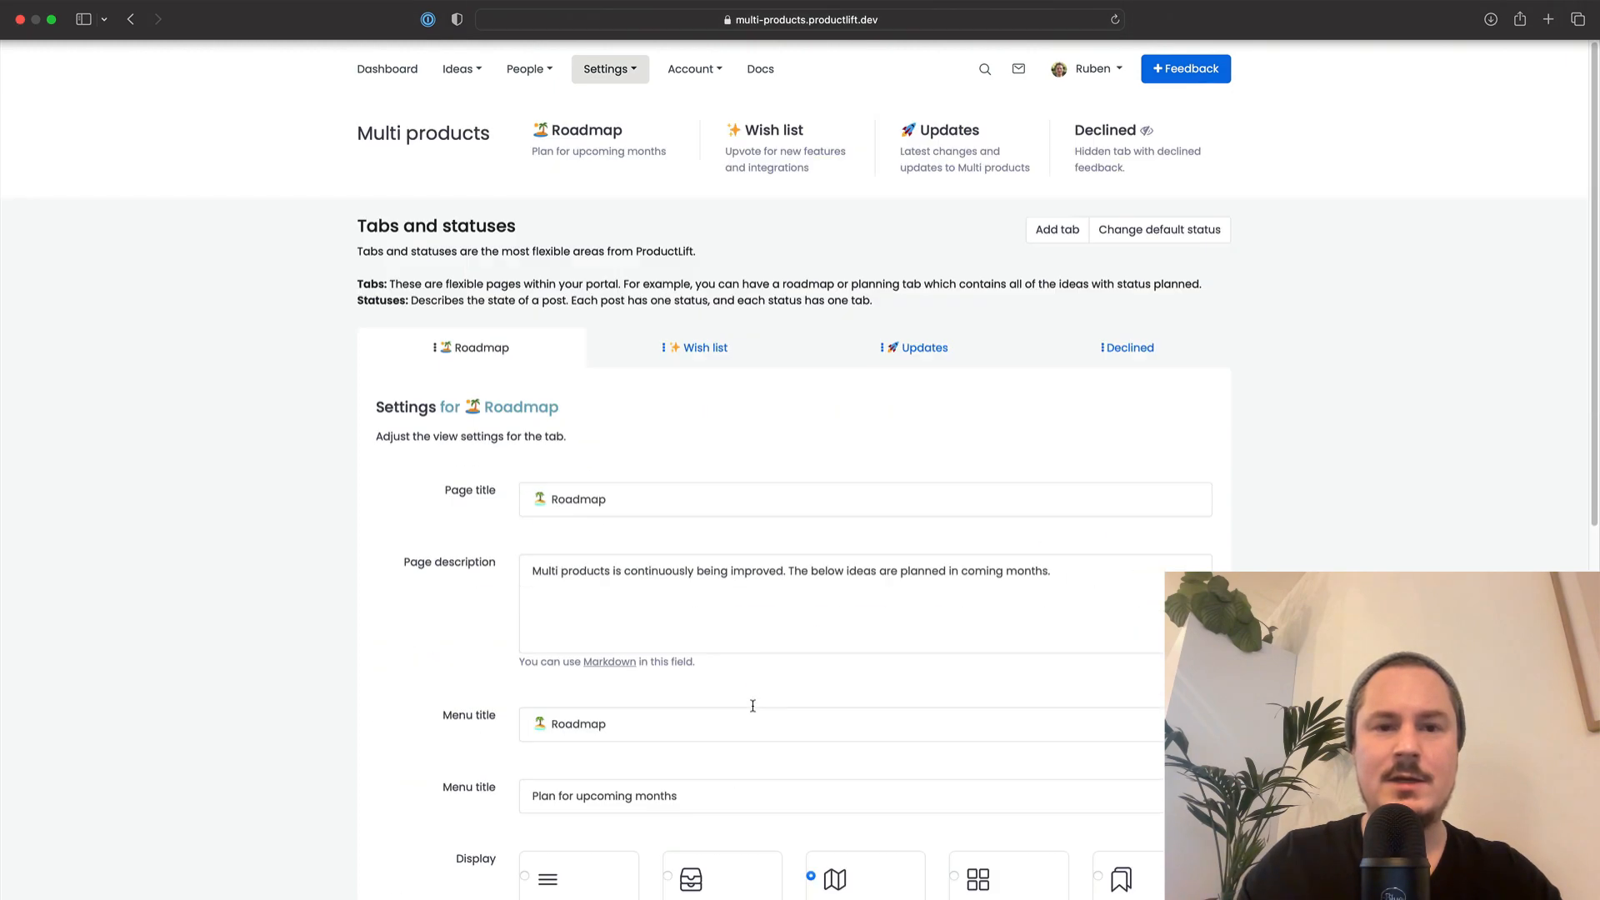
In the category settings, rename the Bug category to "Product A" and save it
click(609, 68)
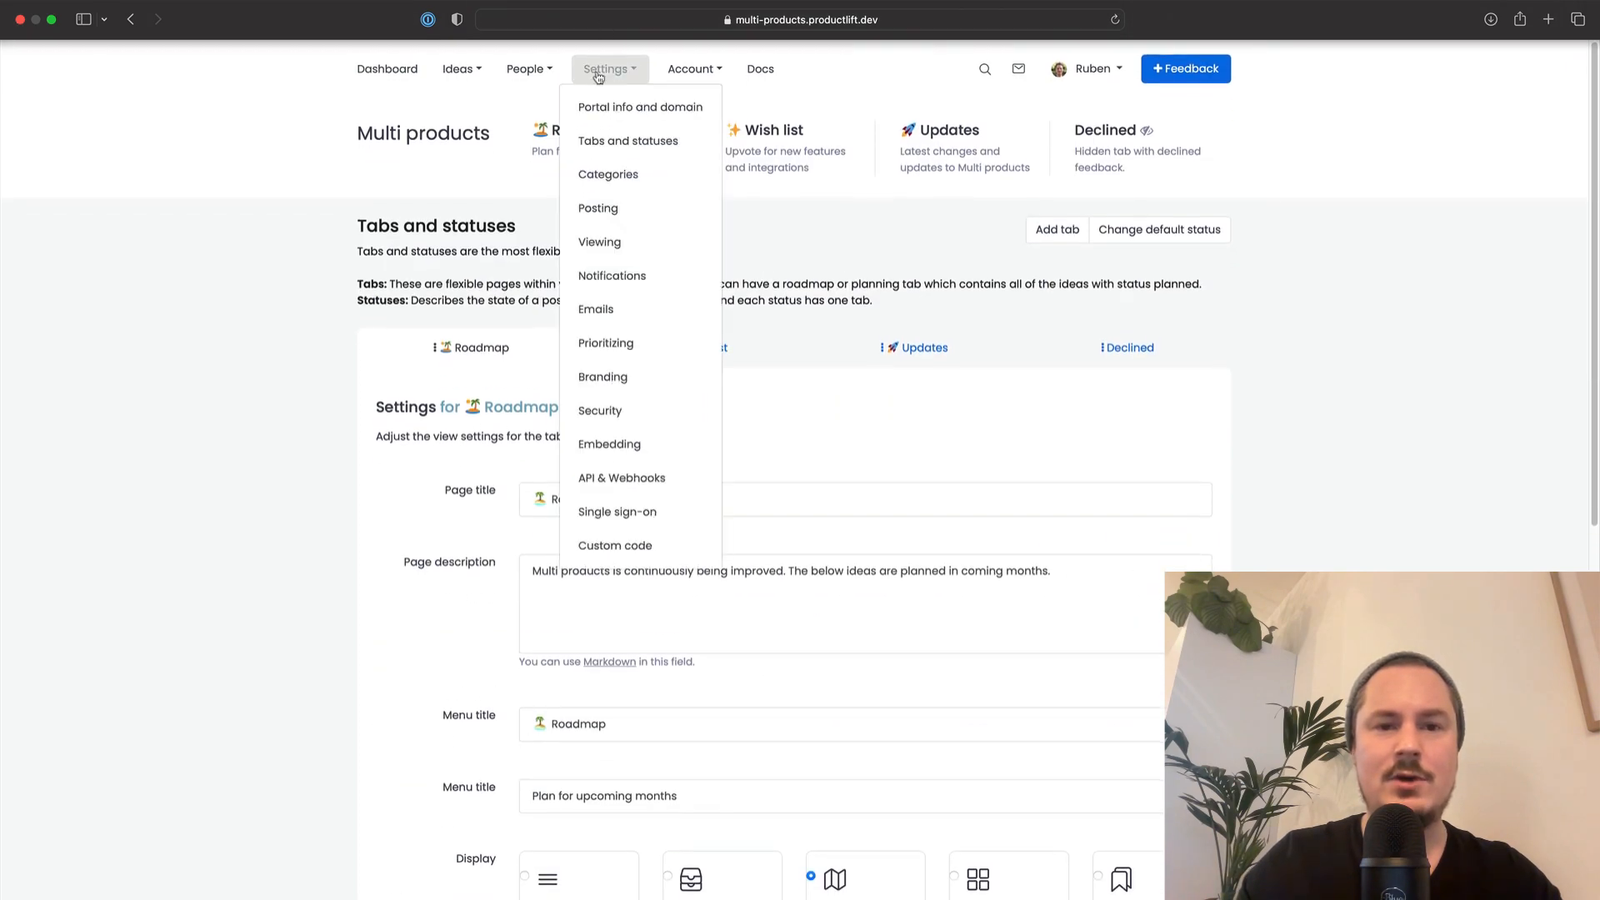
click(614, 177)
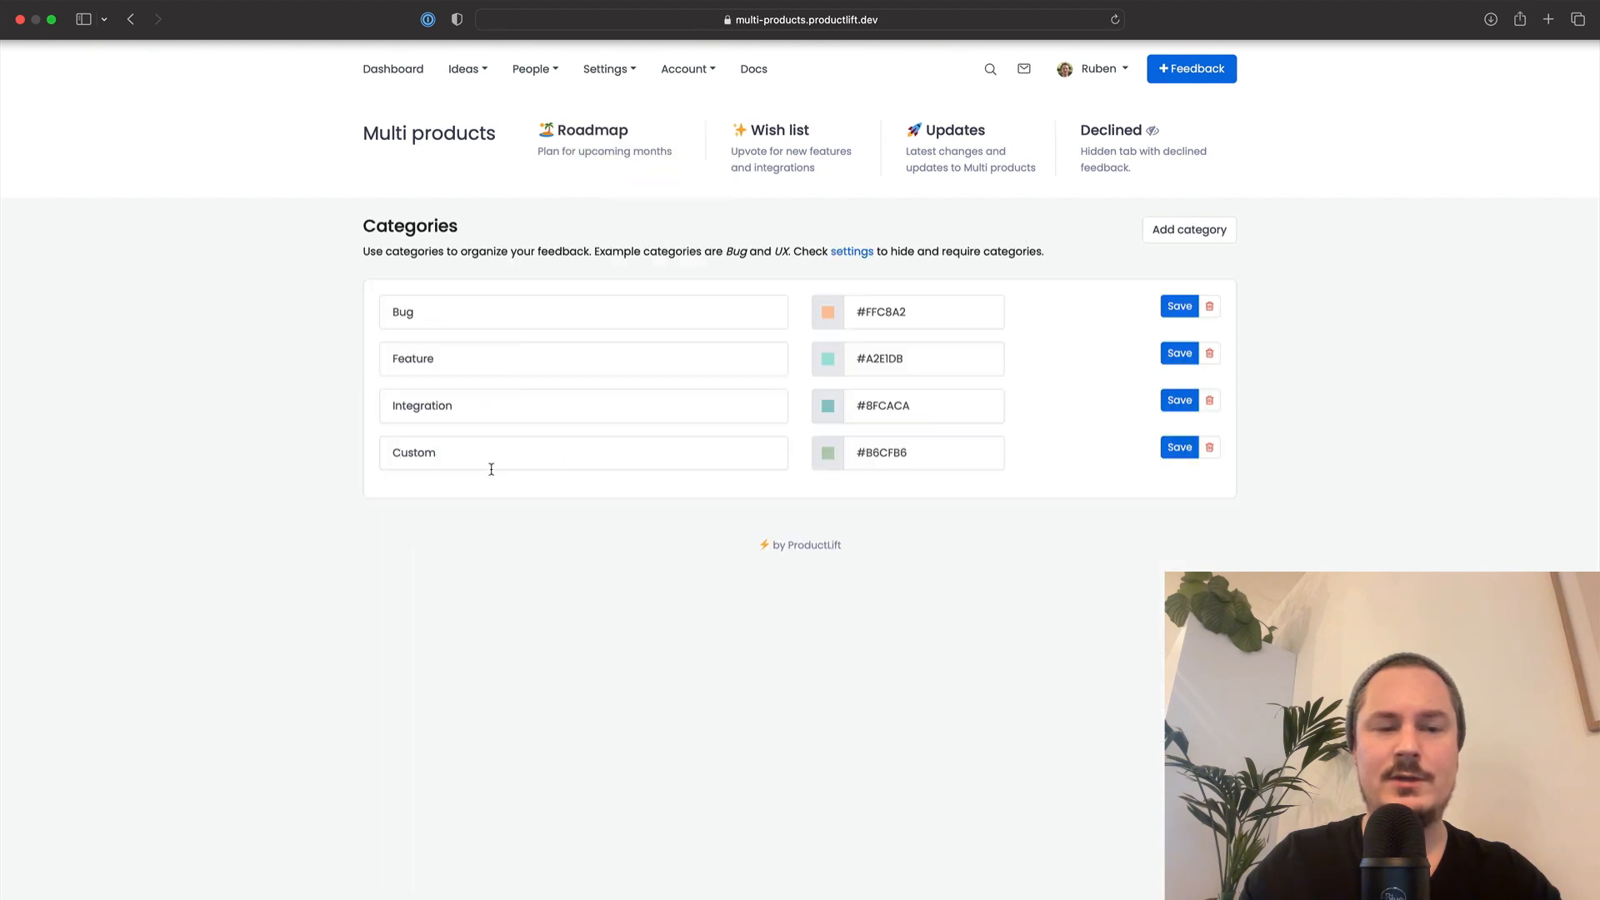
double_click(484, 318)
text(Product A)
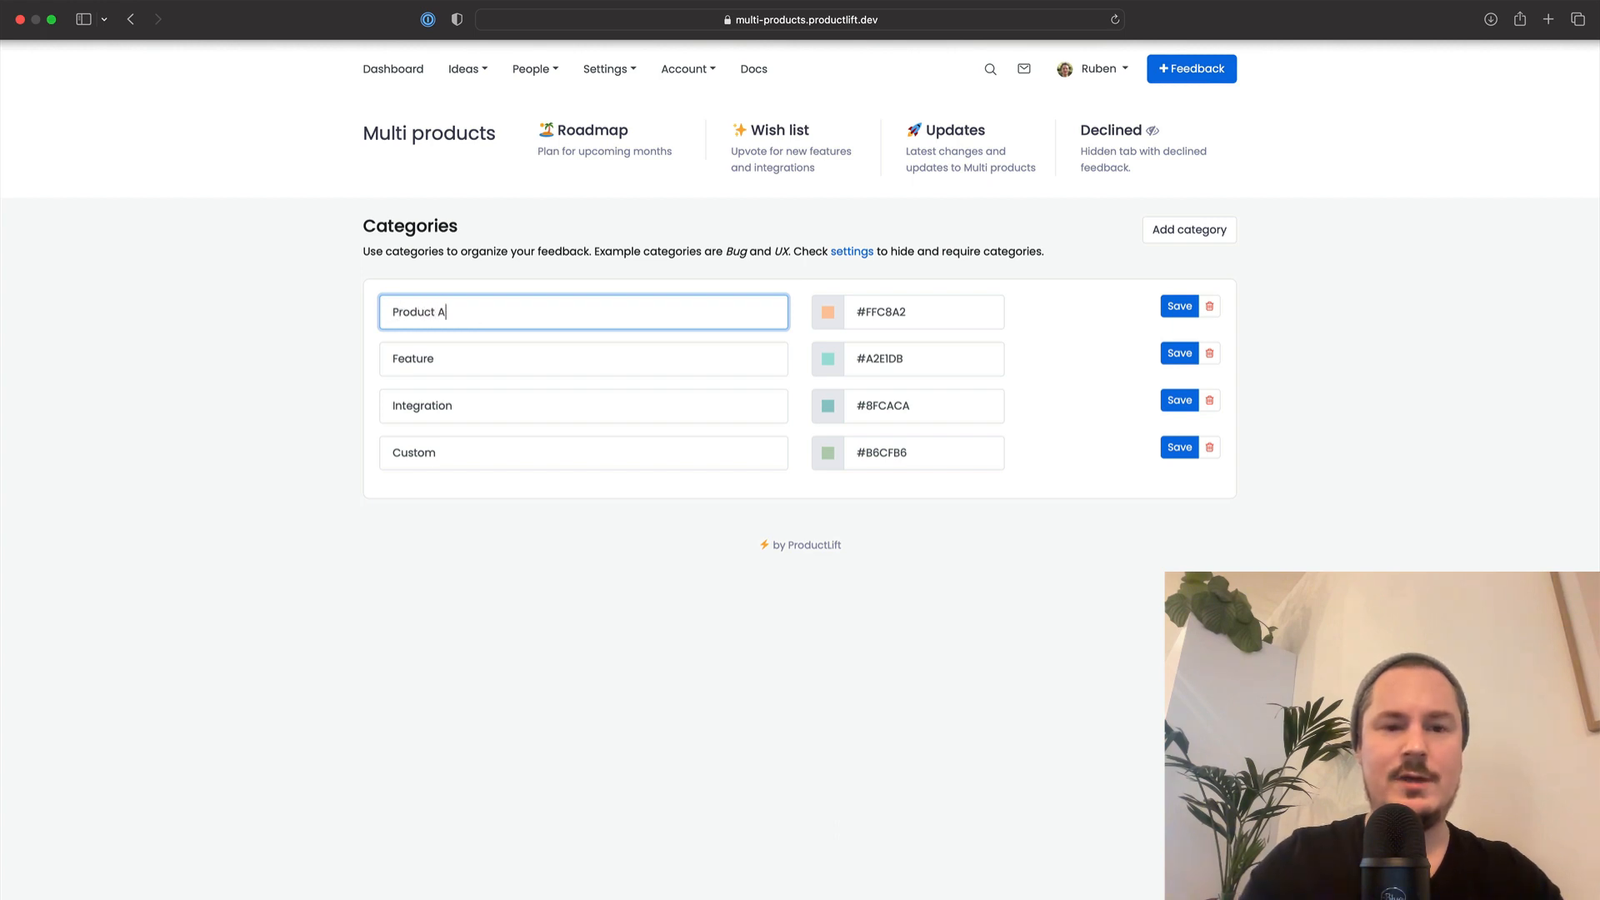
click(826, 313)
click(949, 303)
click(1182, 314)
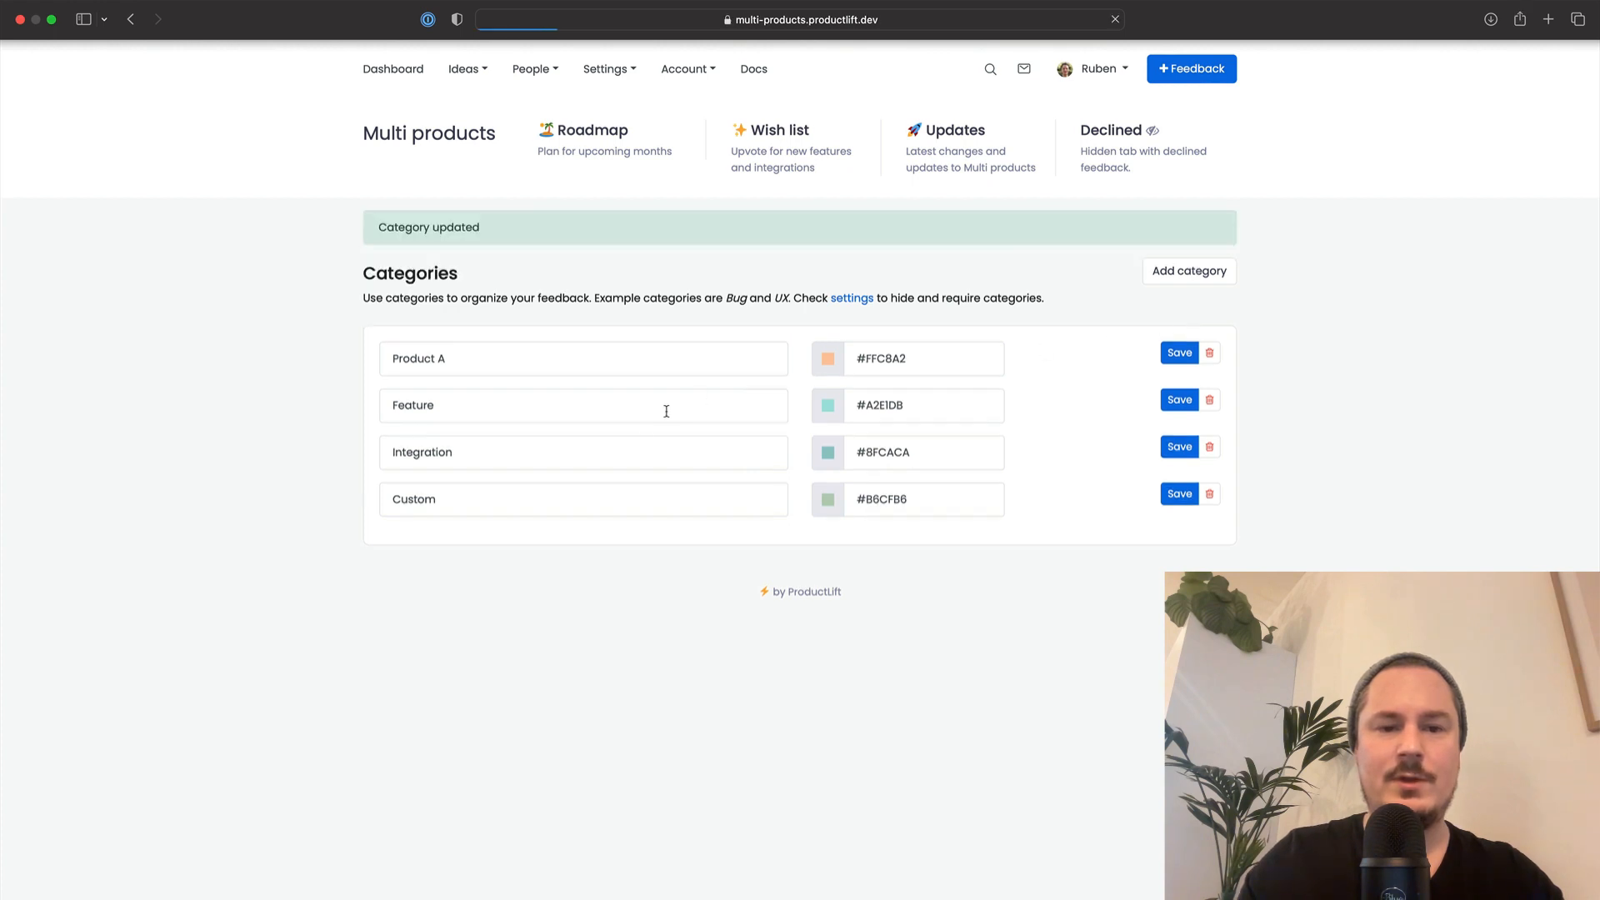
Rename the Feature category to "Product B" and save it
double_click(614, 404)
text(Product B)
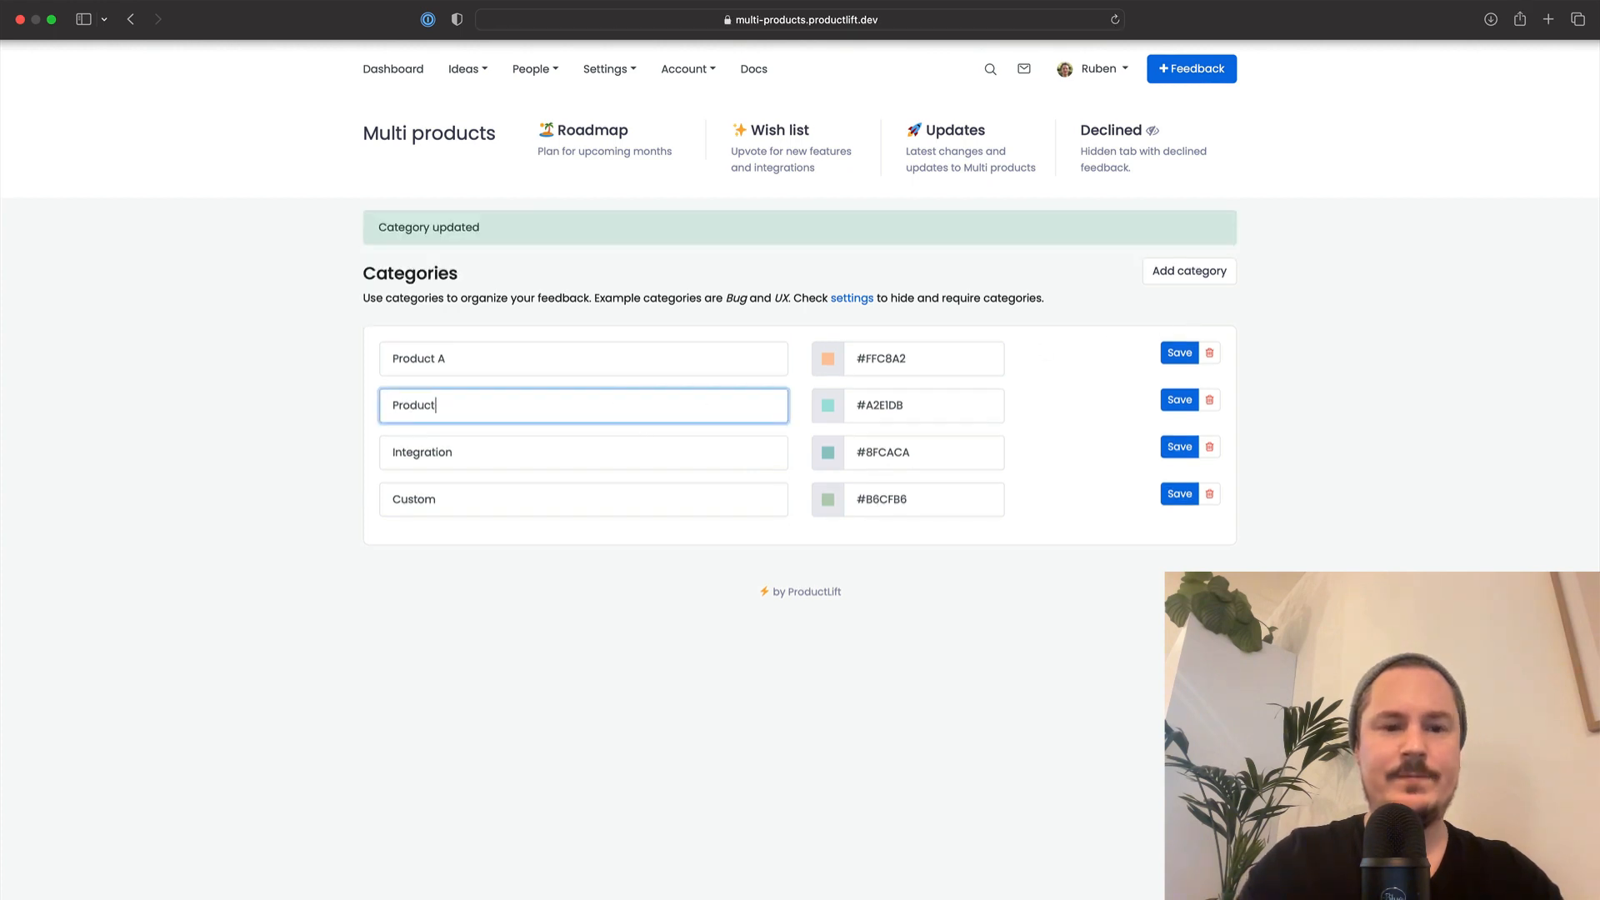
click(1179, 400)
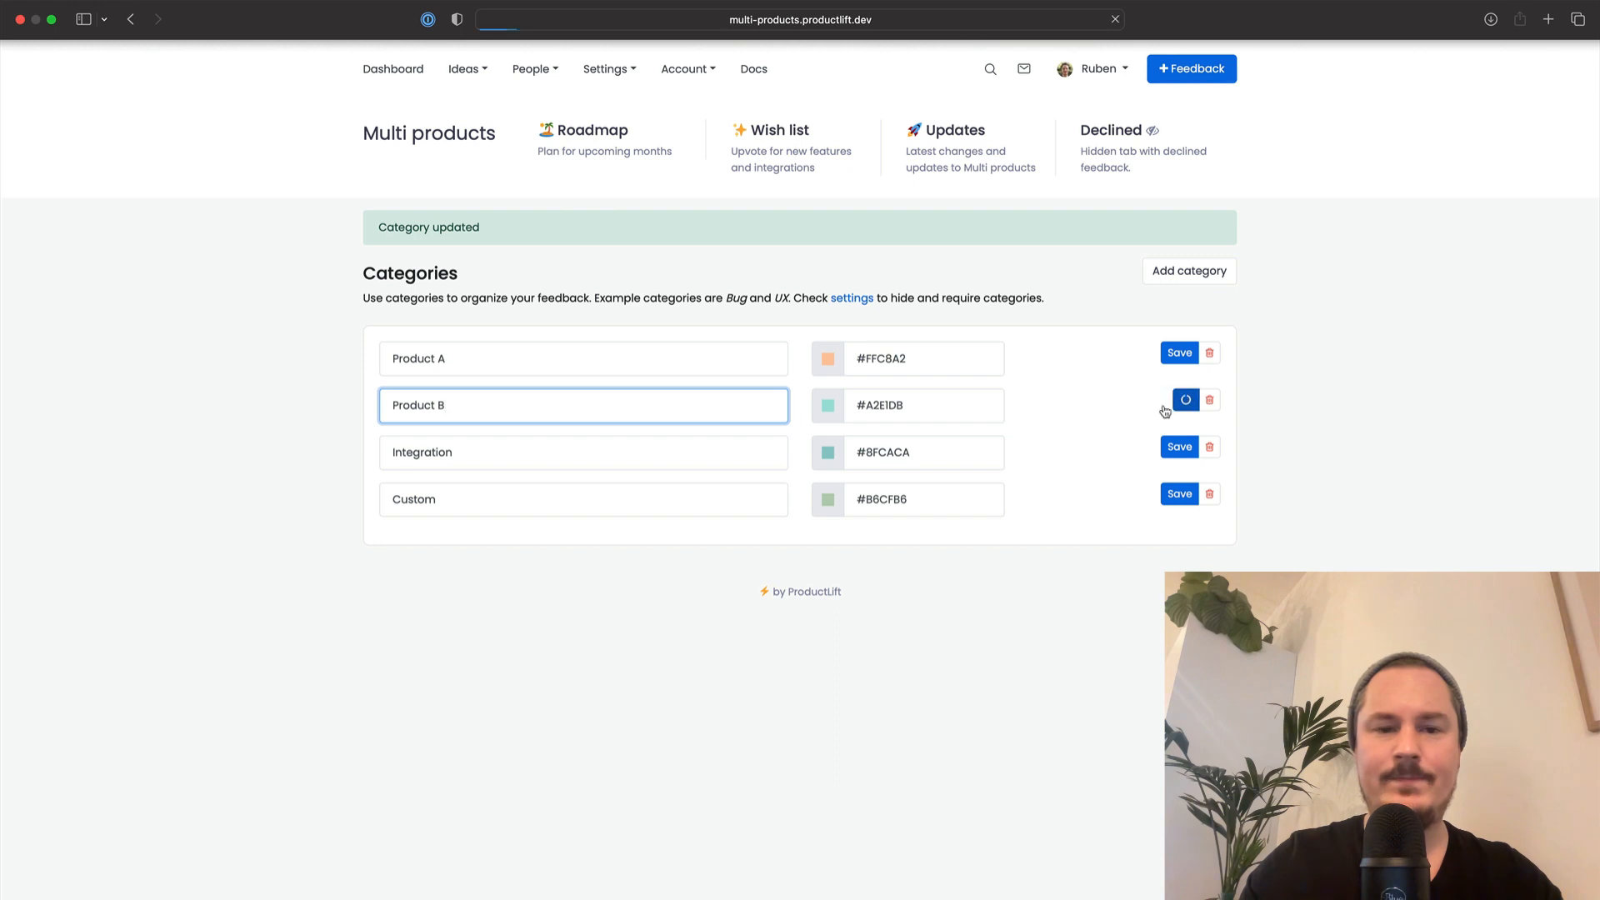
Rename the Integration category to "Product C", save it, and delete the Custom category
double_click(534, 455)
text(Product C)
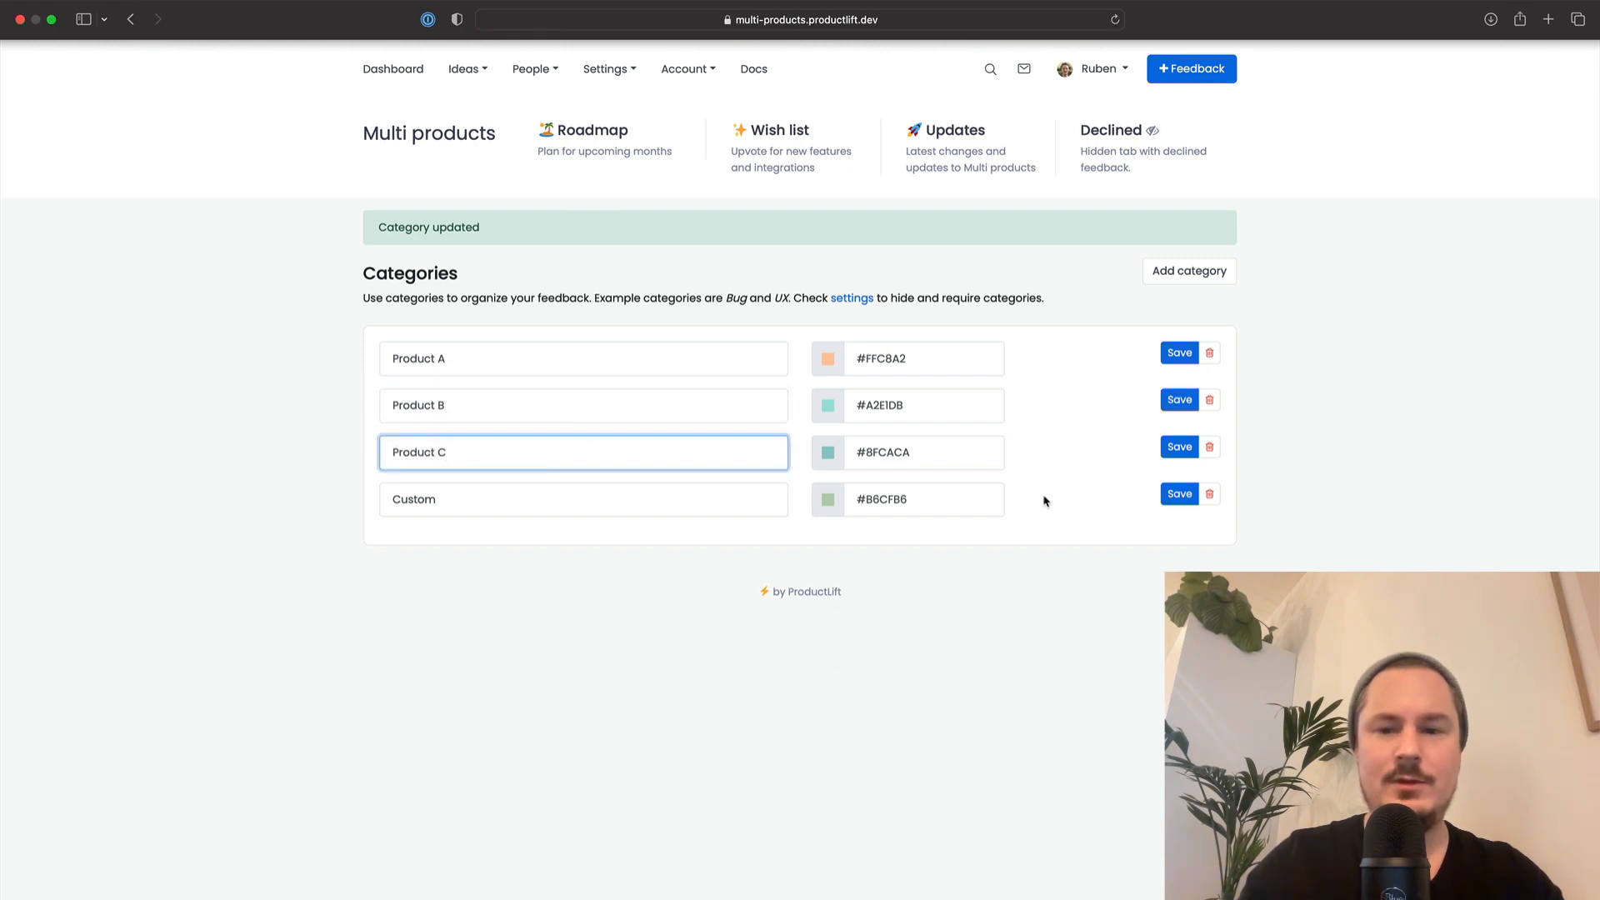
click(1178, 448)
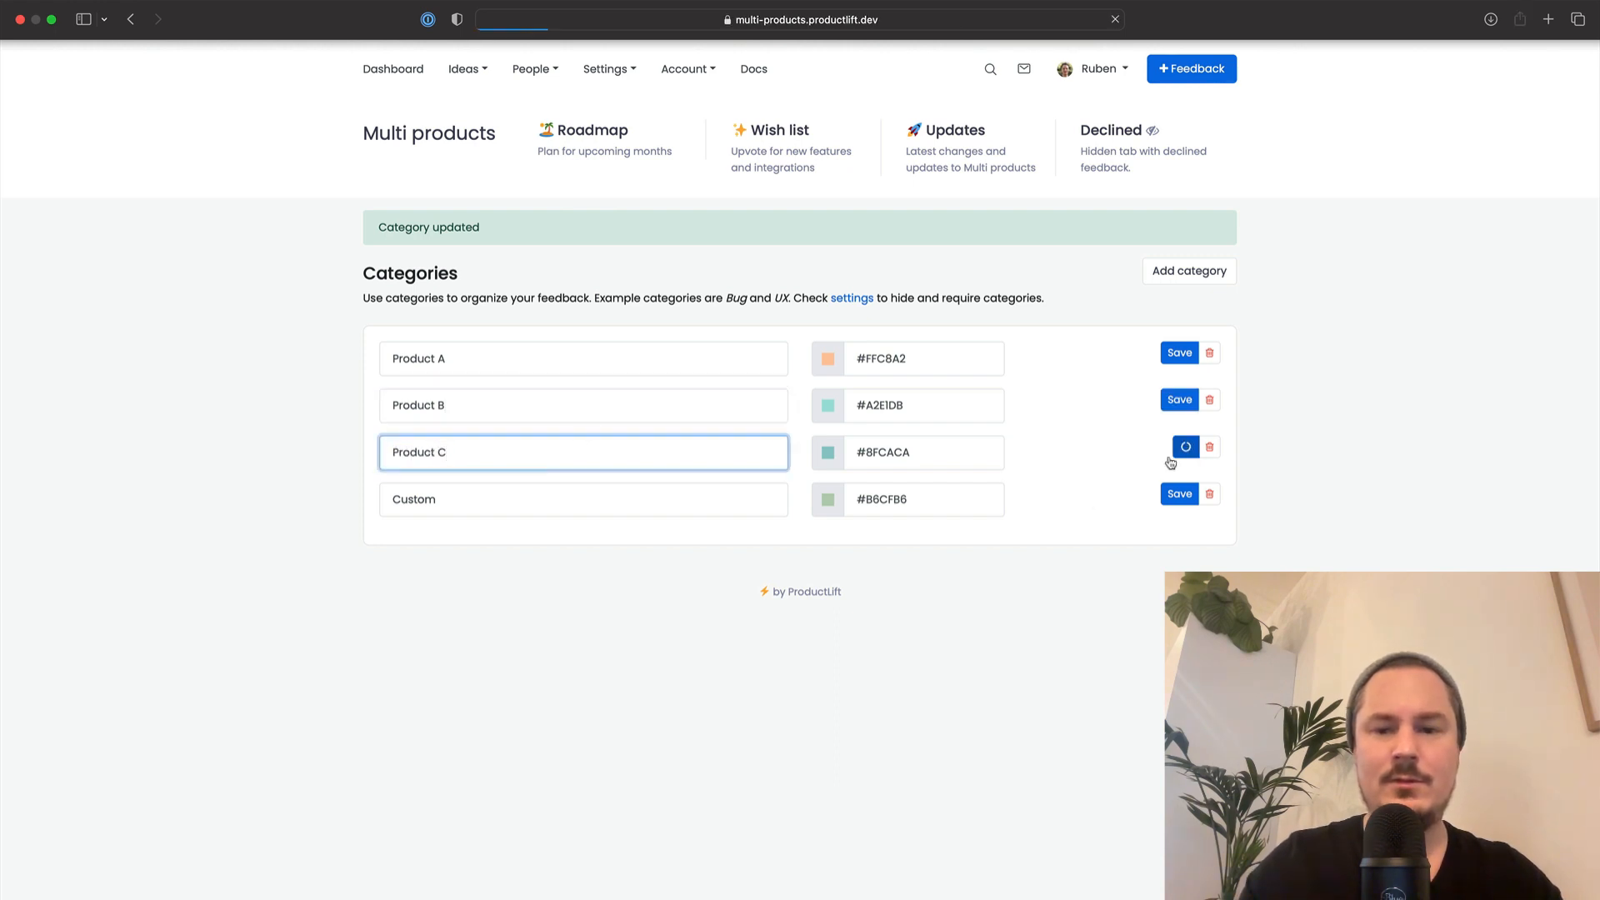
click(1213, 496)
click(953, 248)
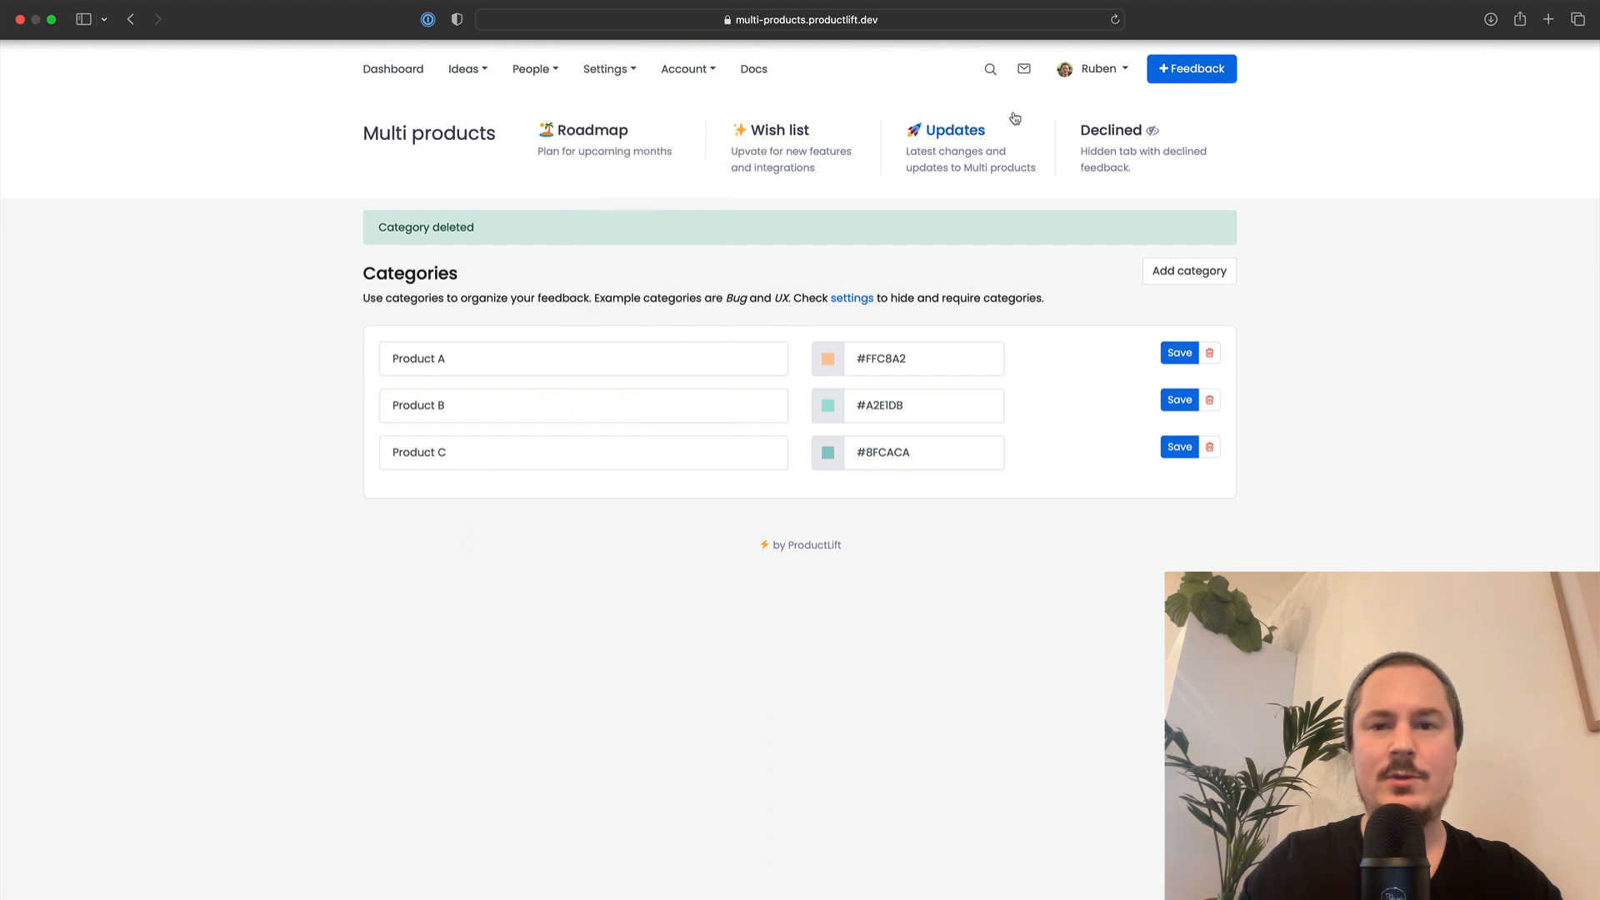
Open a new feedback form and check which categories can be chosen for a post
click(1221, 73)
click(675, 391)
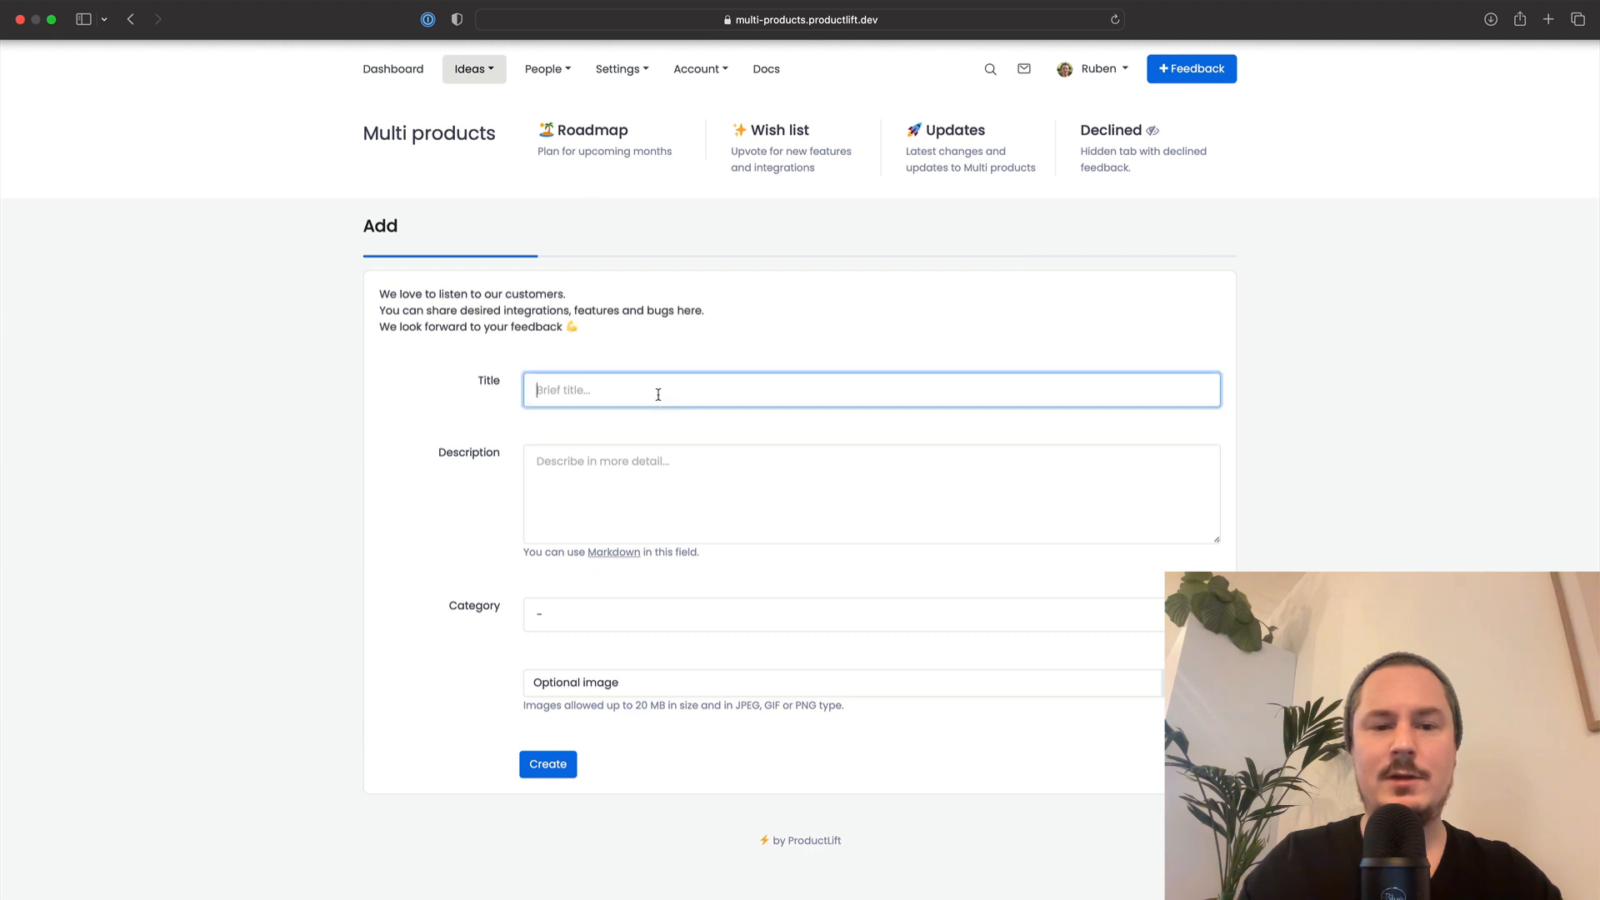
click(583, 616)
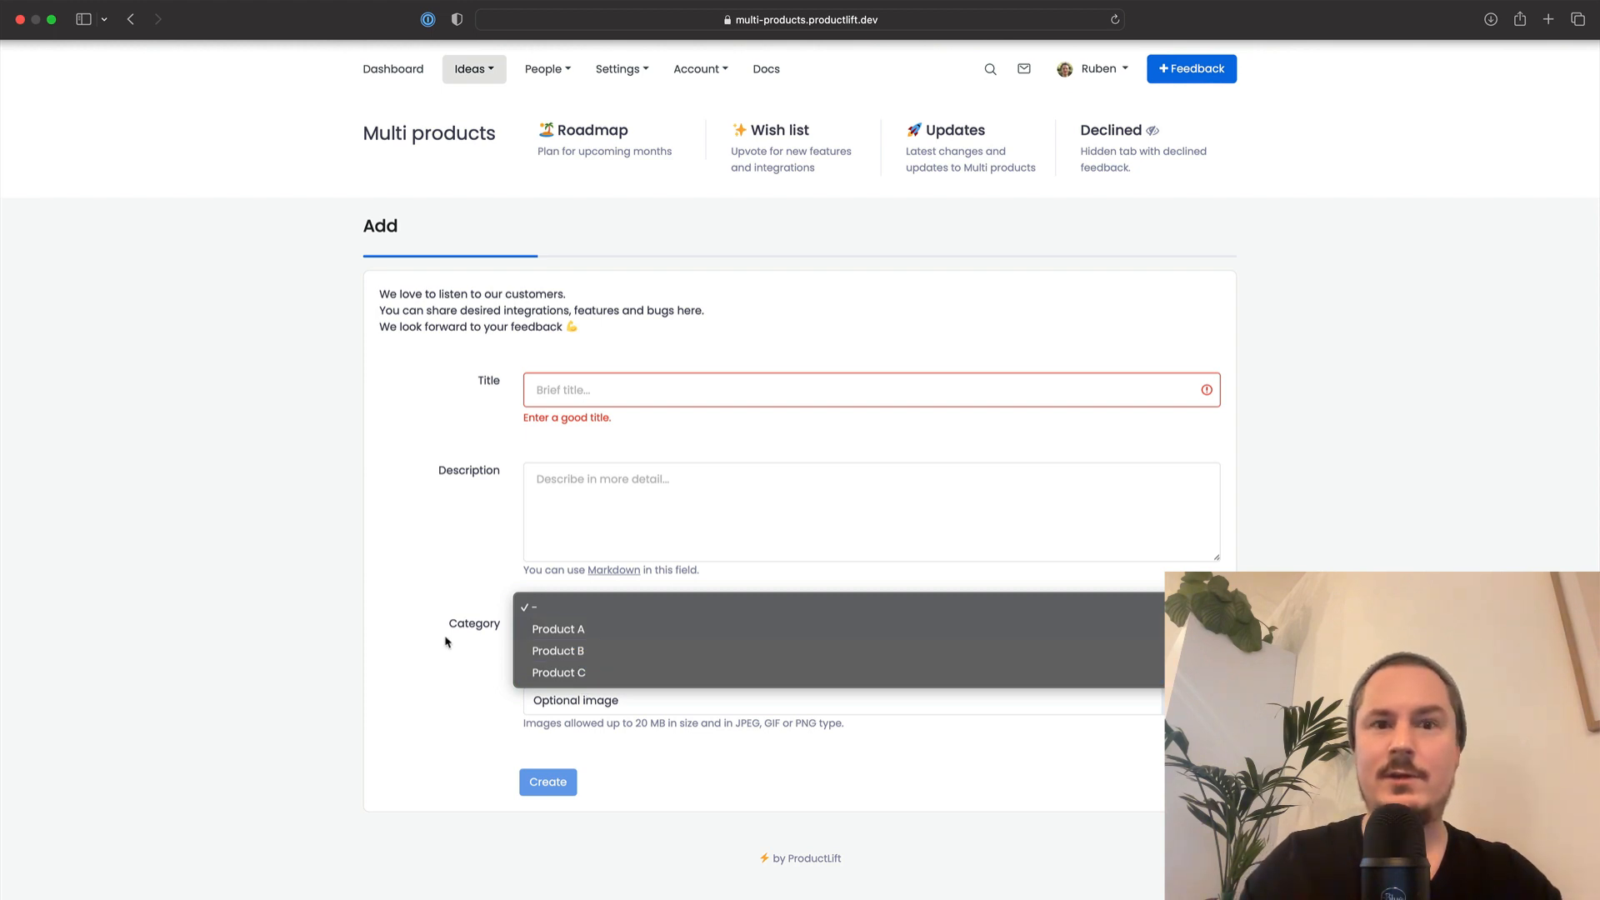
In the posting settings, require users to select a category when posting and save the change
click(600, 72)
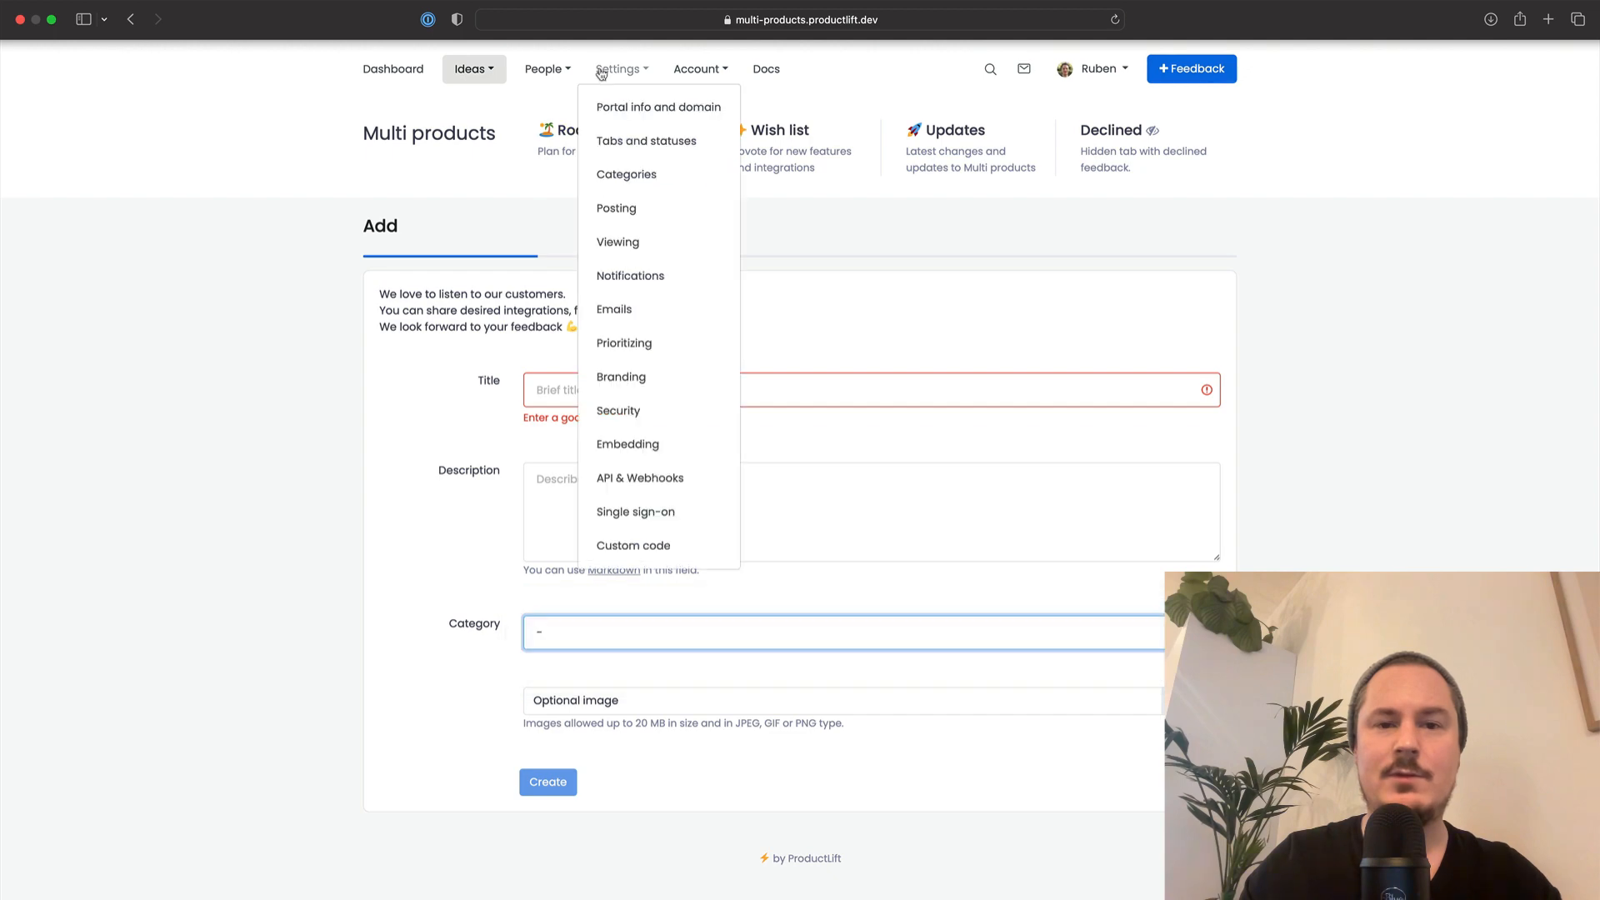
click(625, 206)
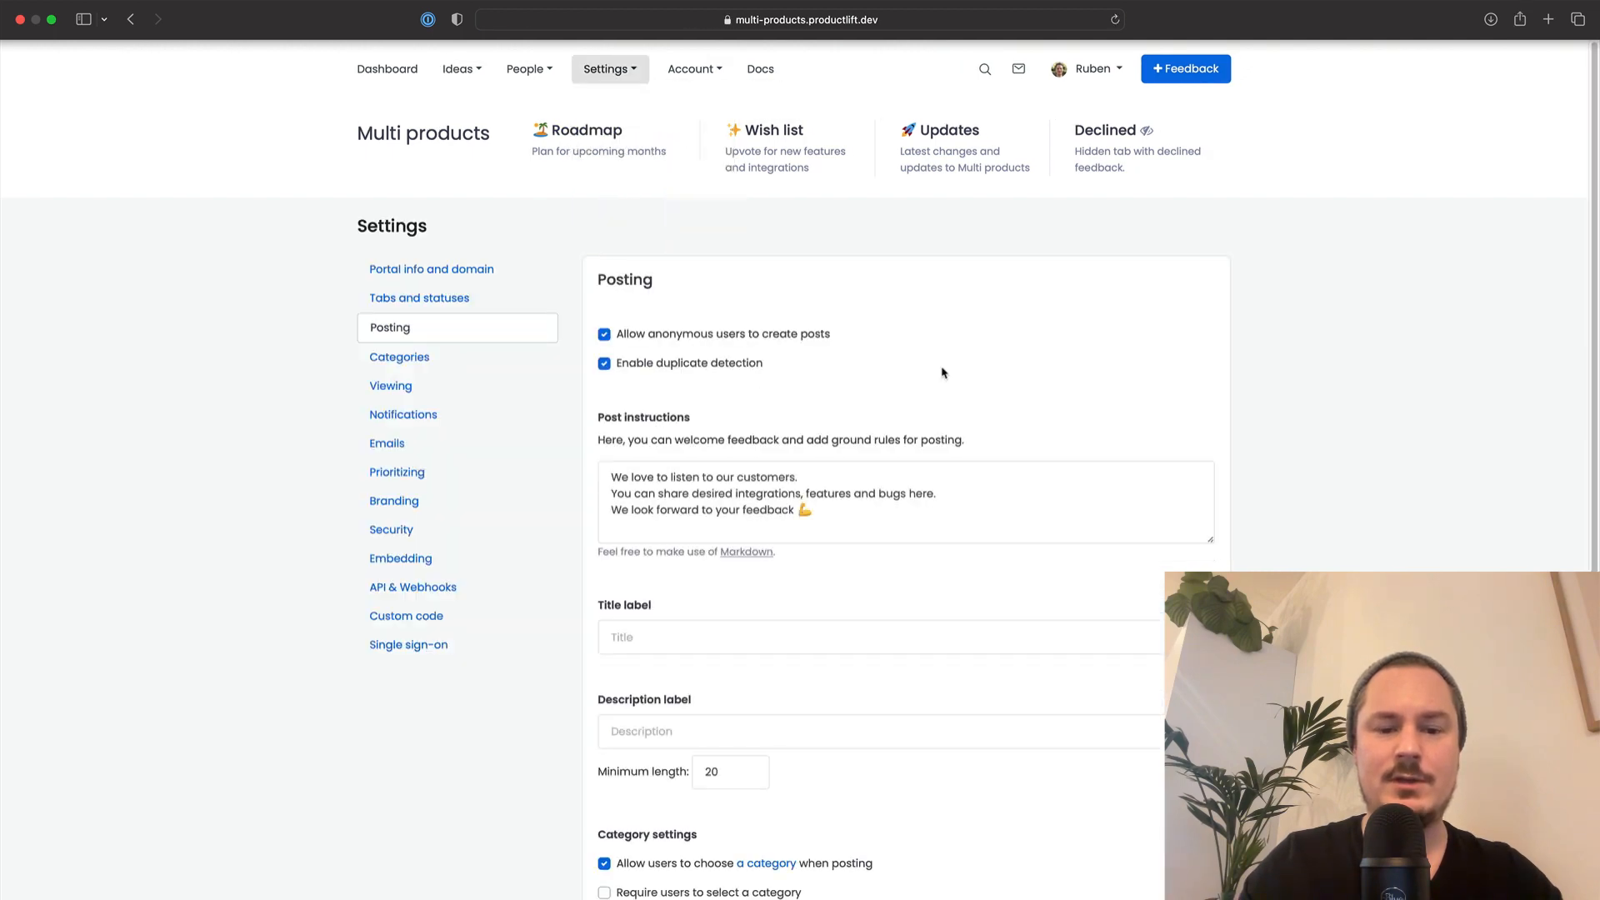
scroll(942, 371, down, 5)
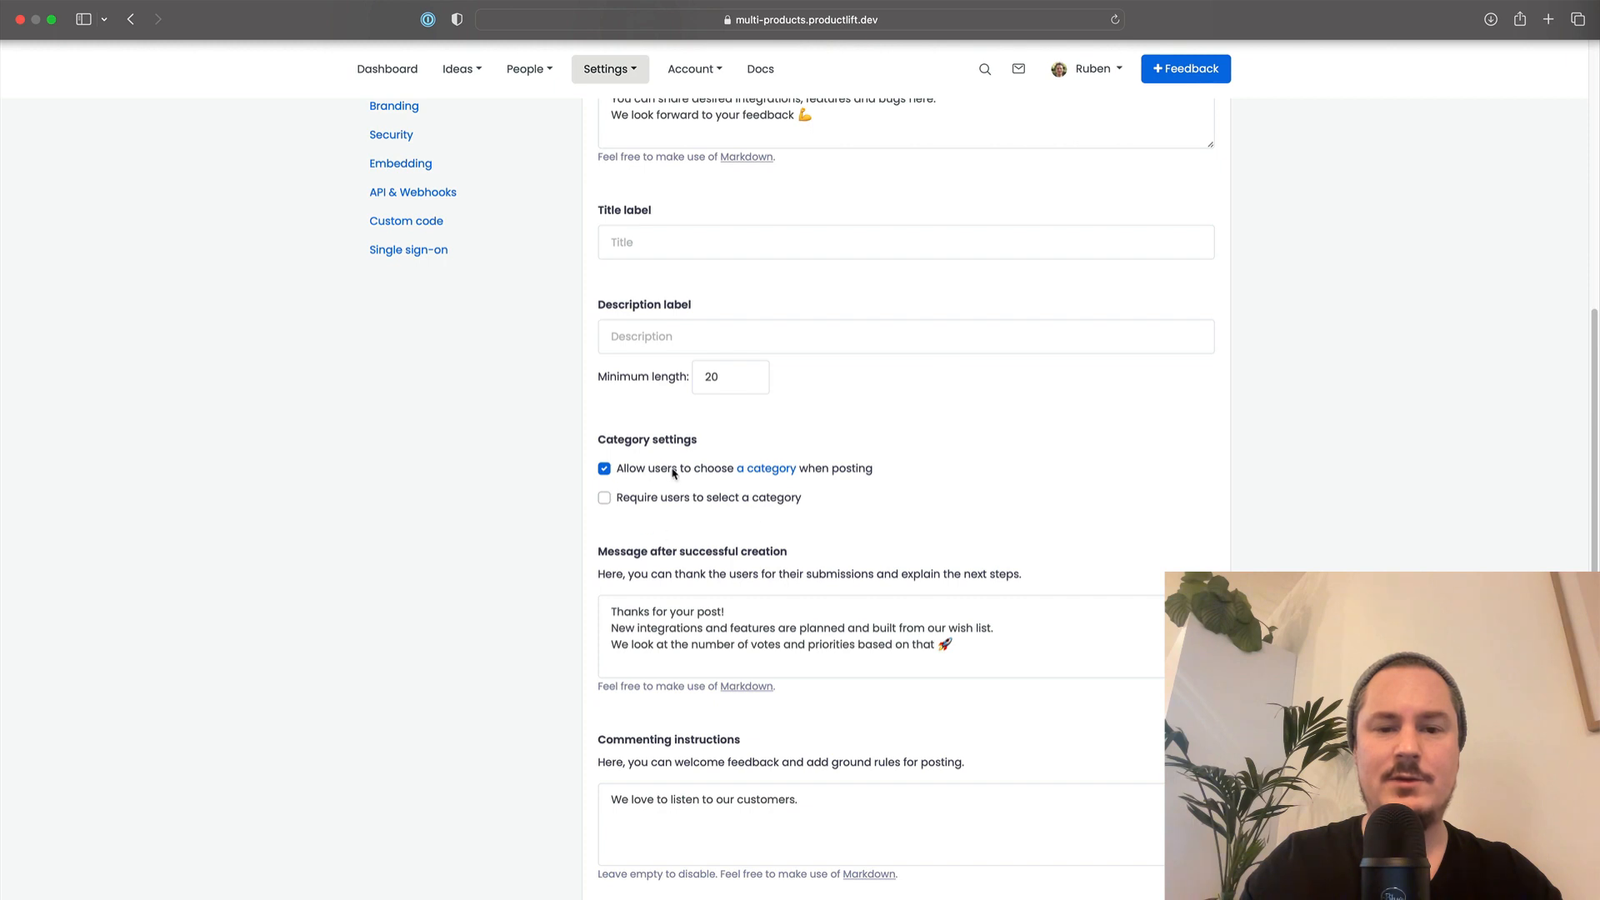
click(722, 499)
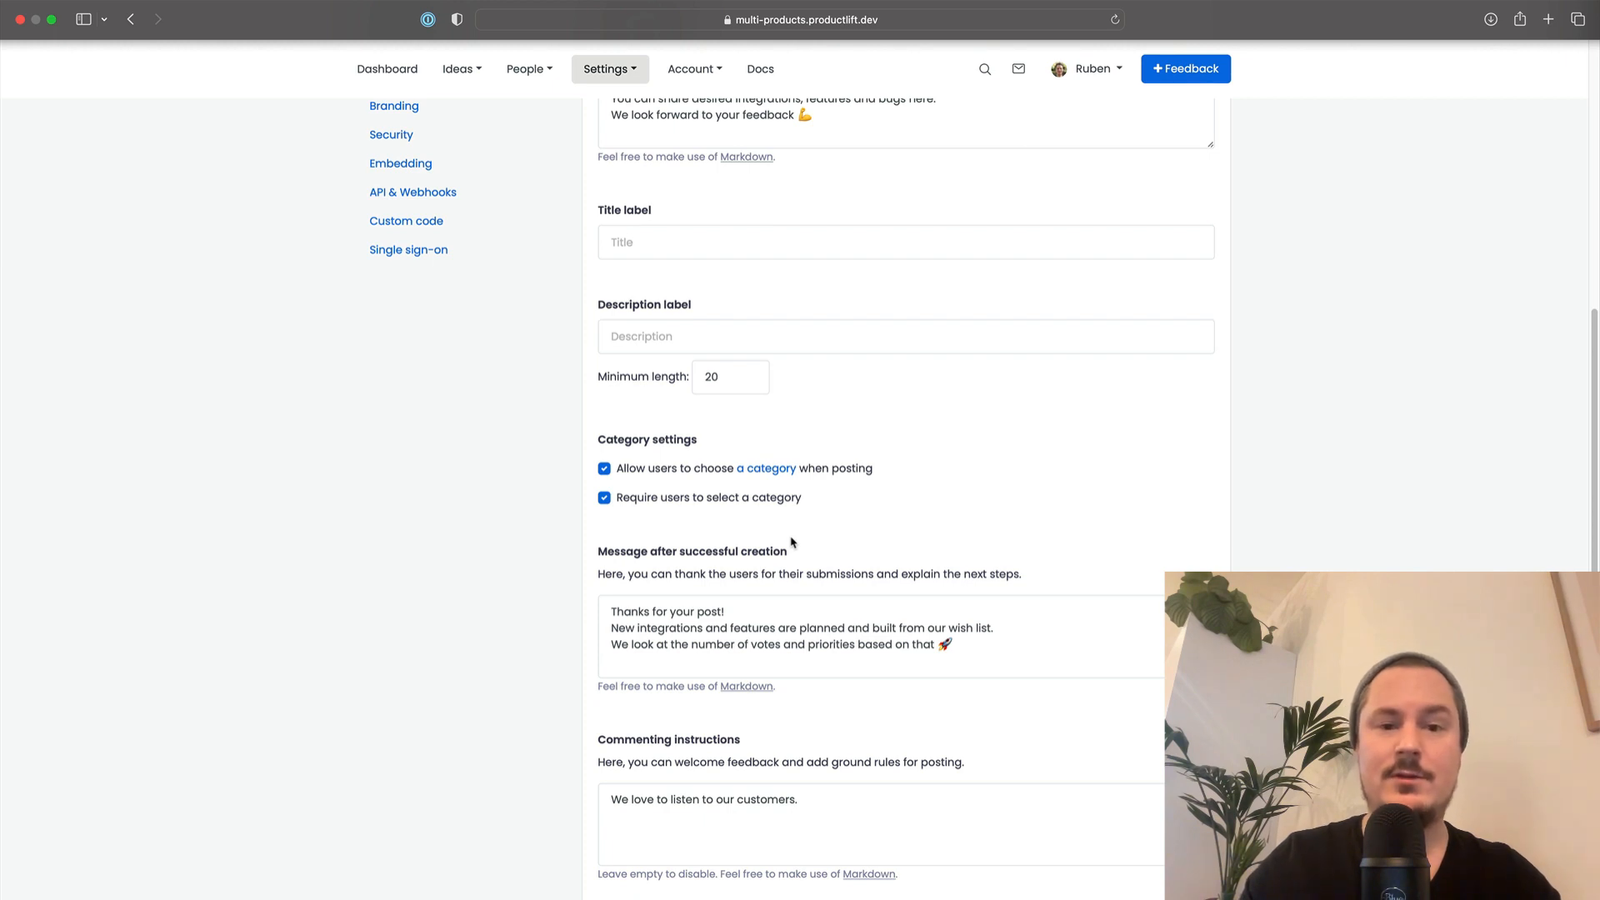
scroll(896, 534, up, 1)
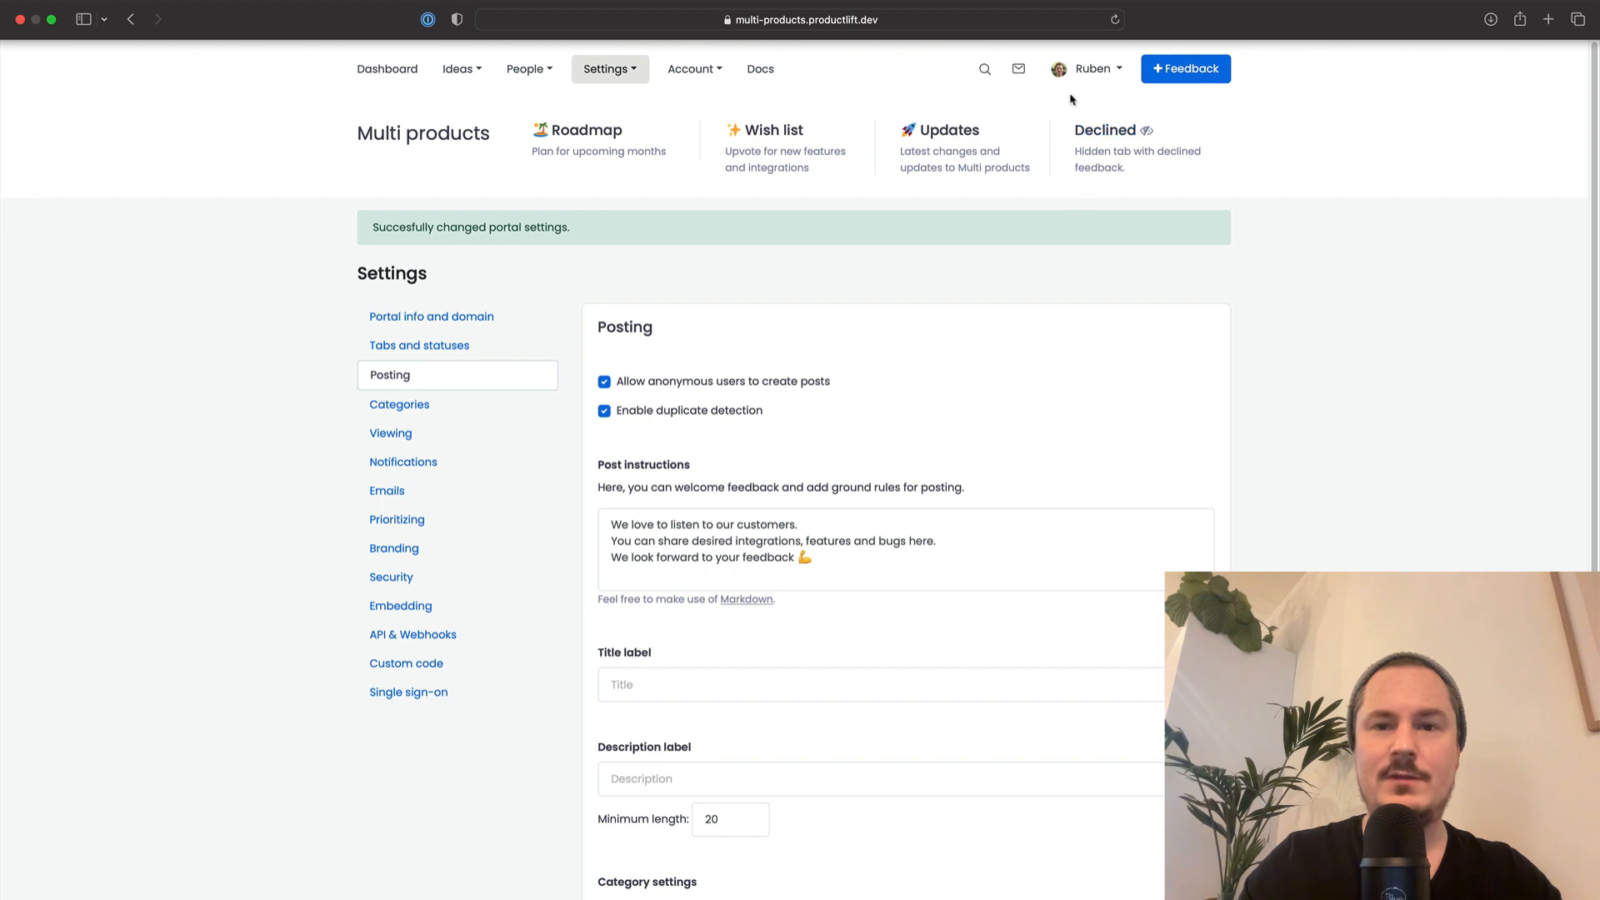
Create a feedback post titled "Feedback ABC" with the description "dsnfkdfksdfkdsfksfjsdfnsjkd" in the Product A category, and view the post
click(1181, 86)
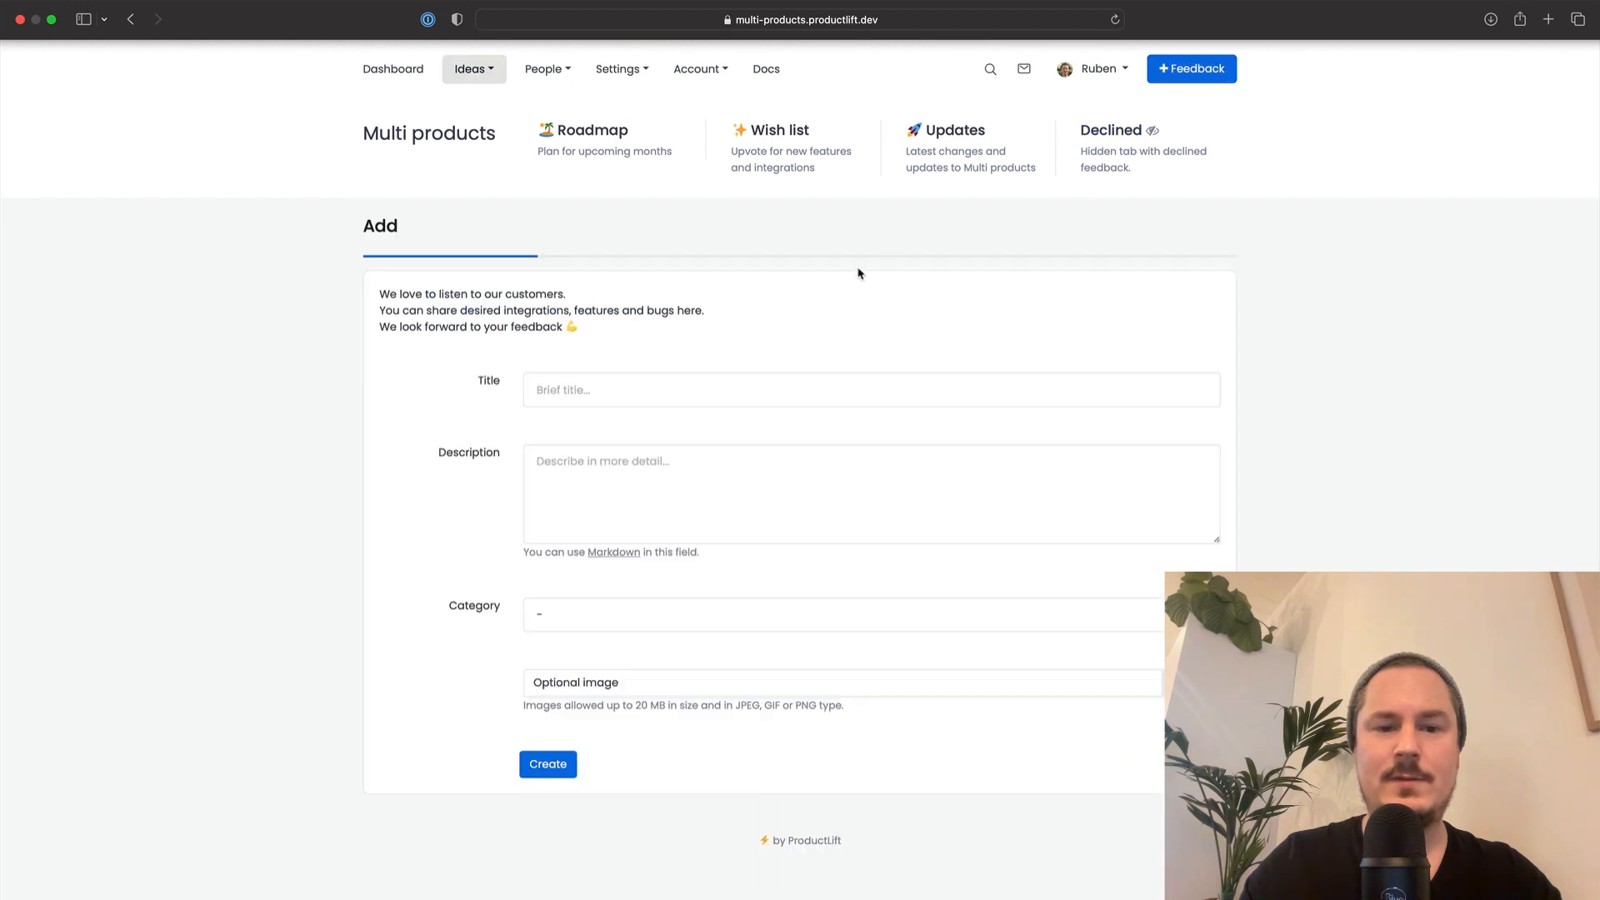
click(746, 382)
text(Feedback ABC)
key(Tab)
text(dsnfkdfksdfkdsfksfjsdfnsjkd)
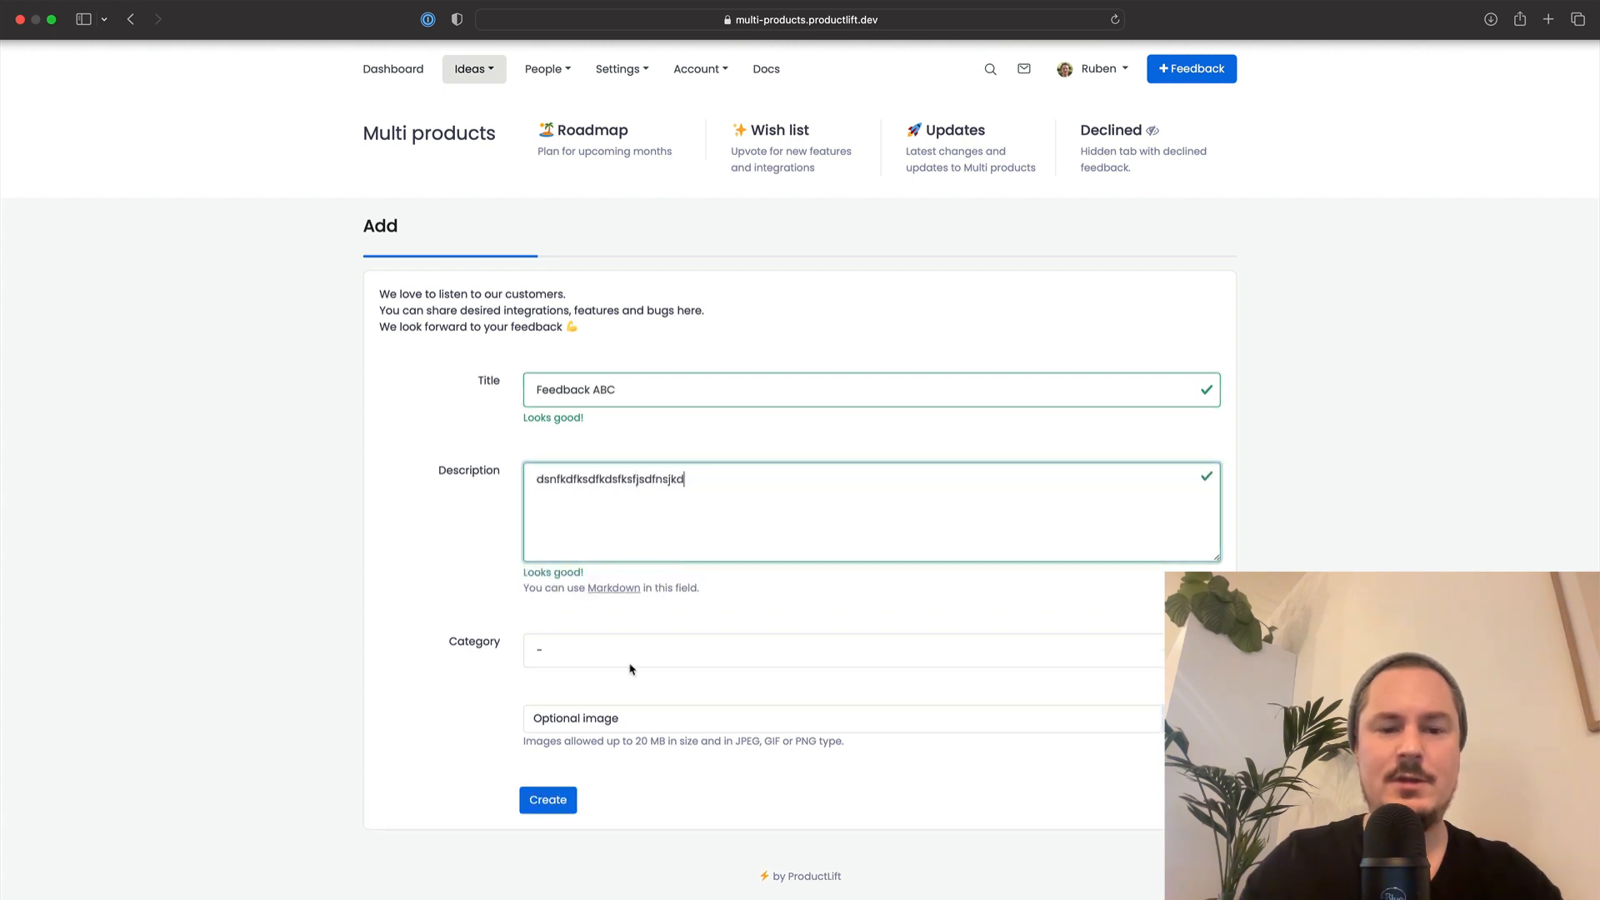
click(631, 669)
click(596, 671)
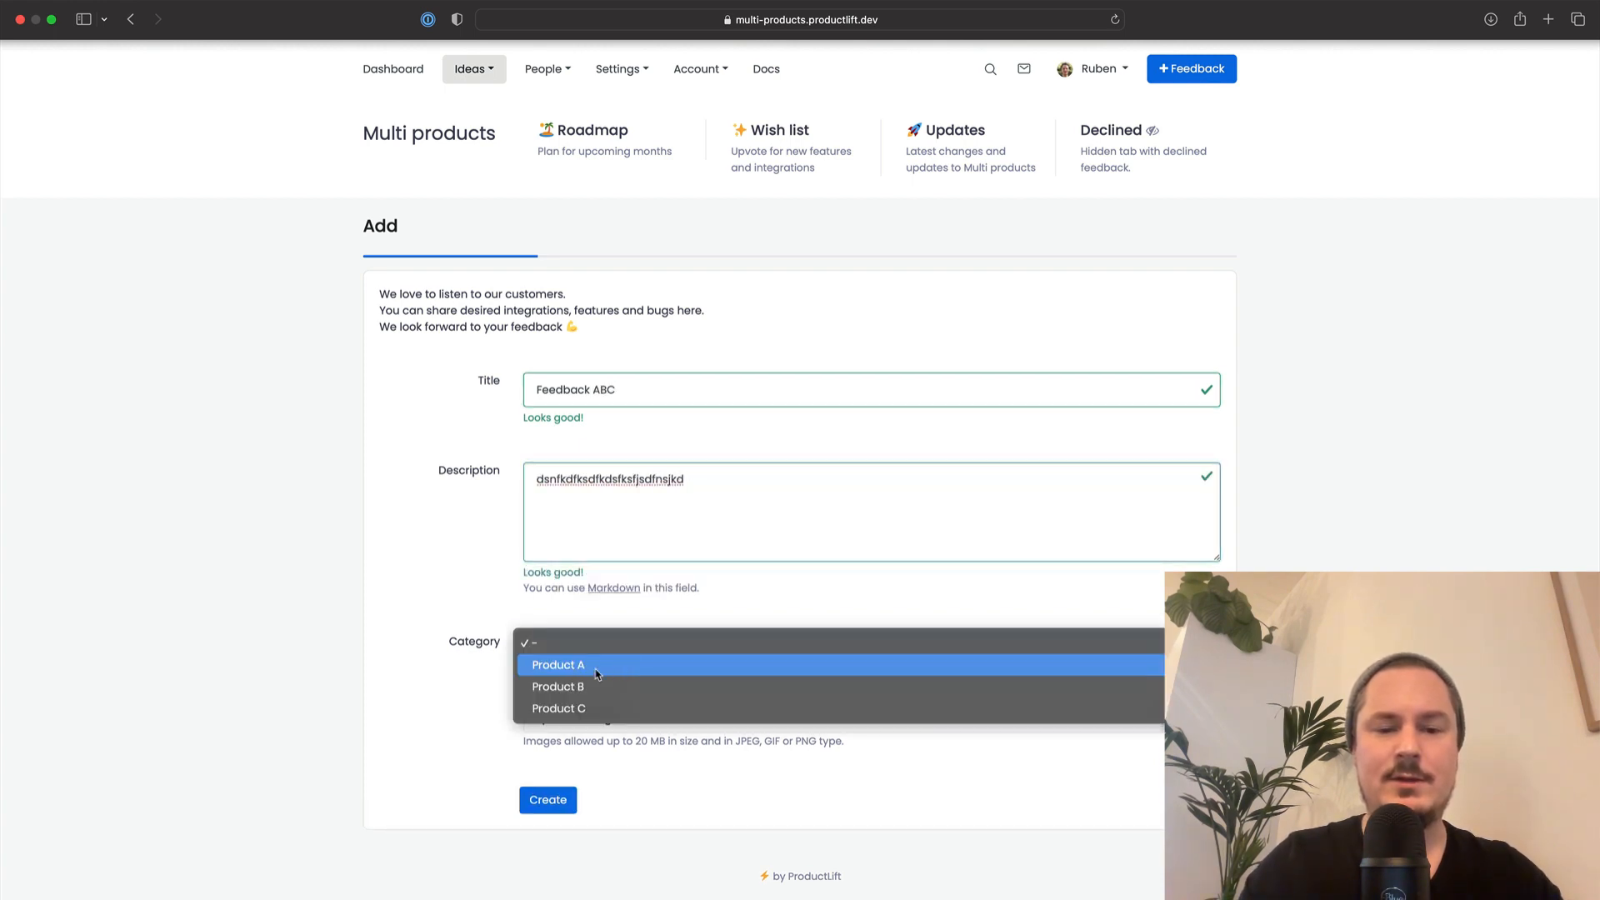
click(551, 802)
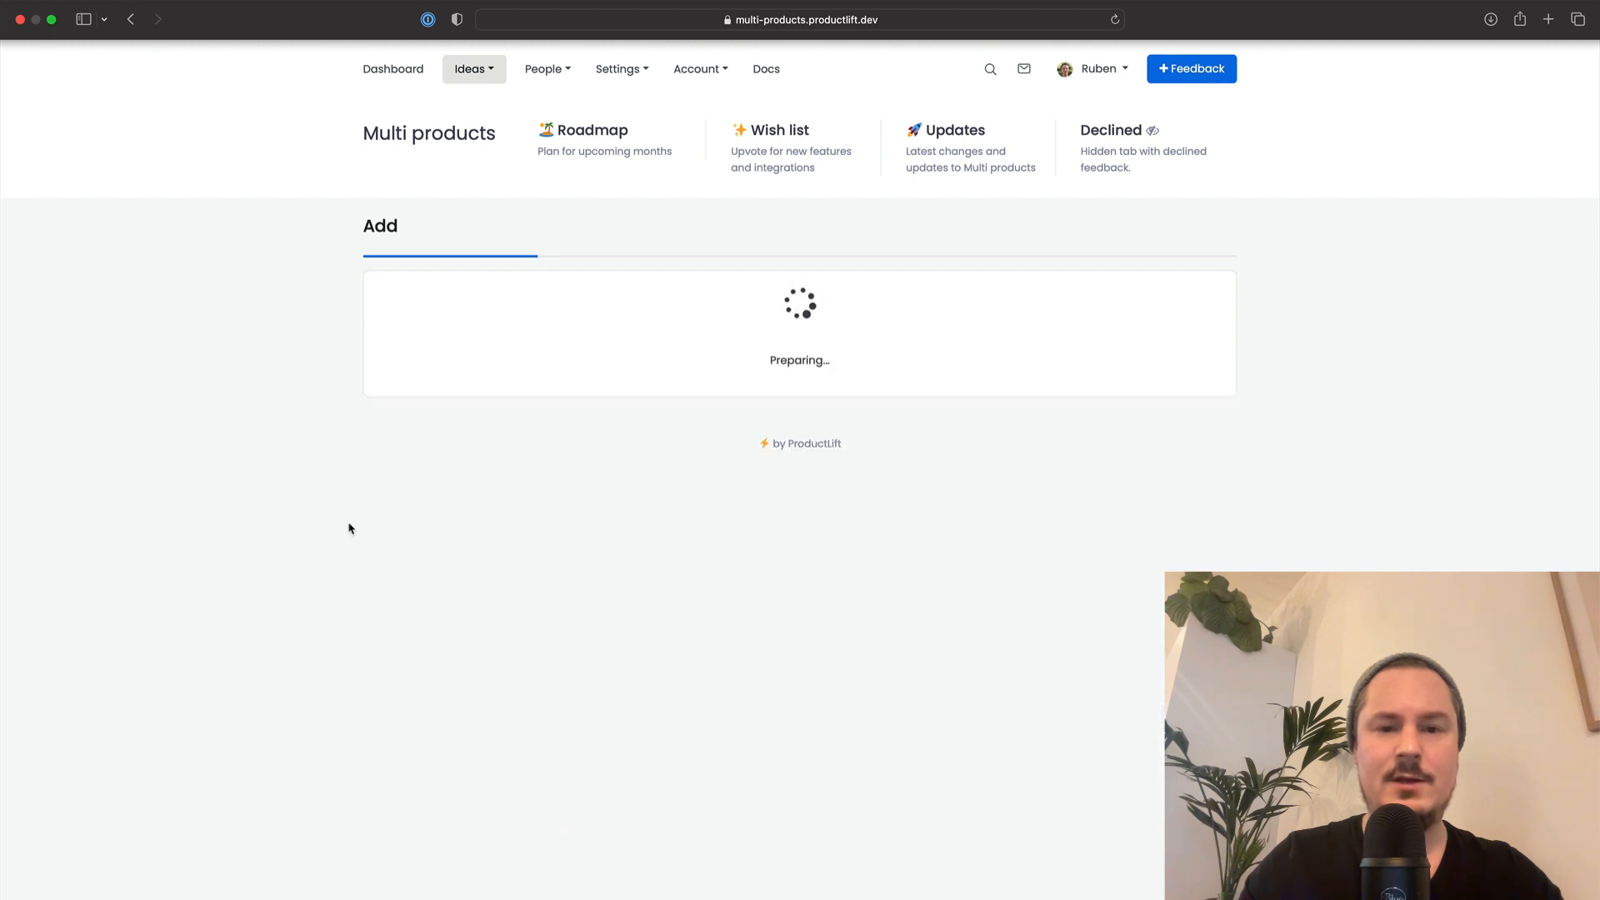
click(800, 446)
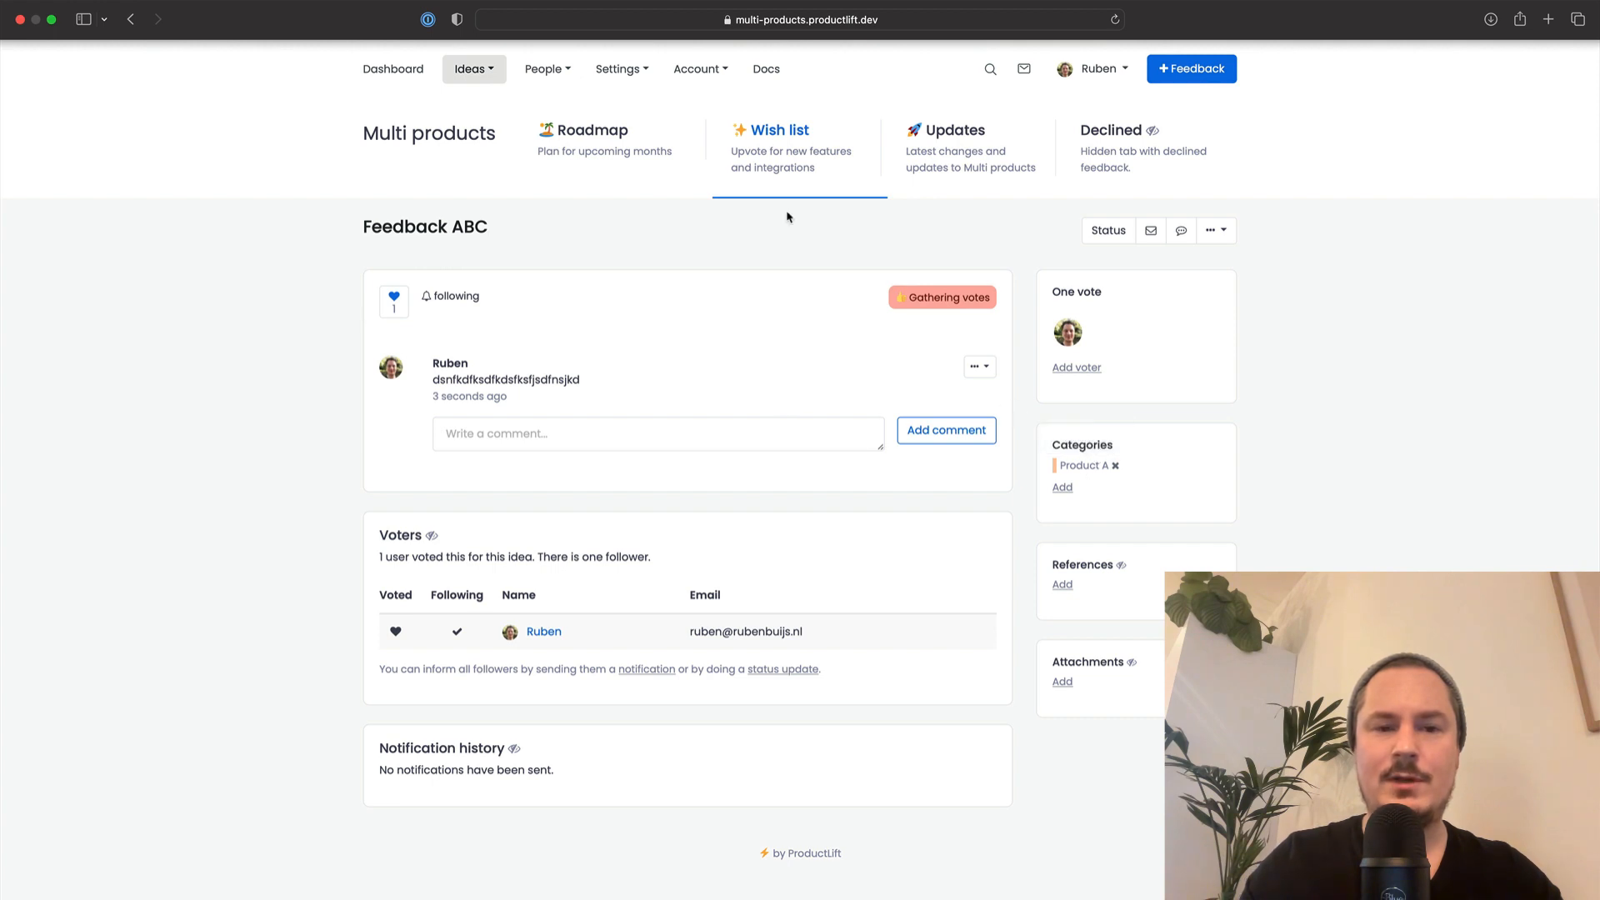
Open the Wish list tab's settings and review the default status for new ideas and the tab's view options
click(772, 141)
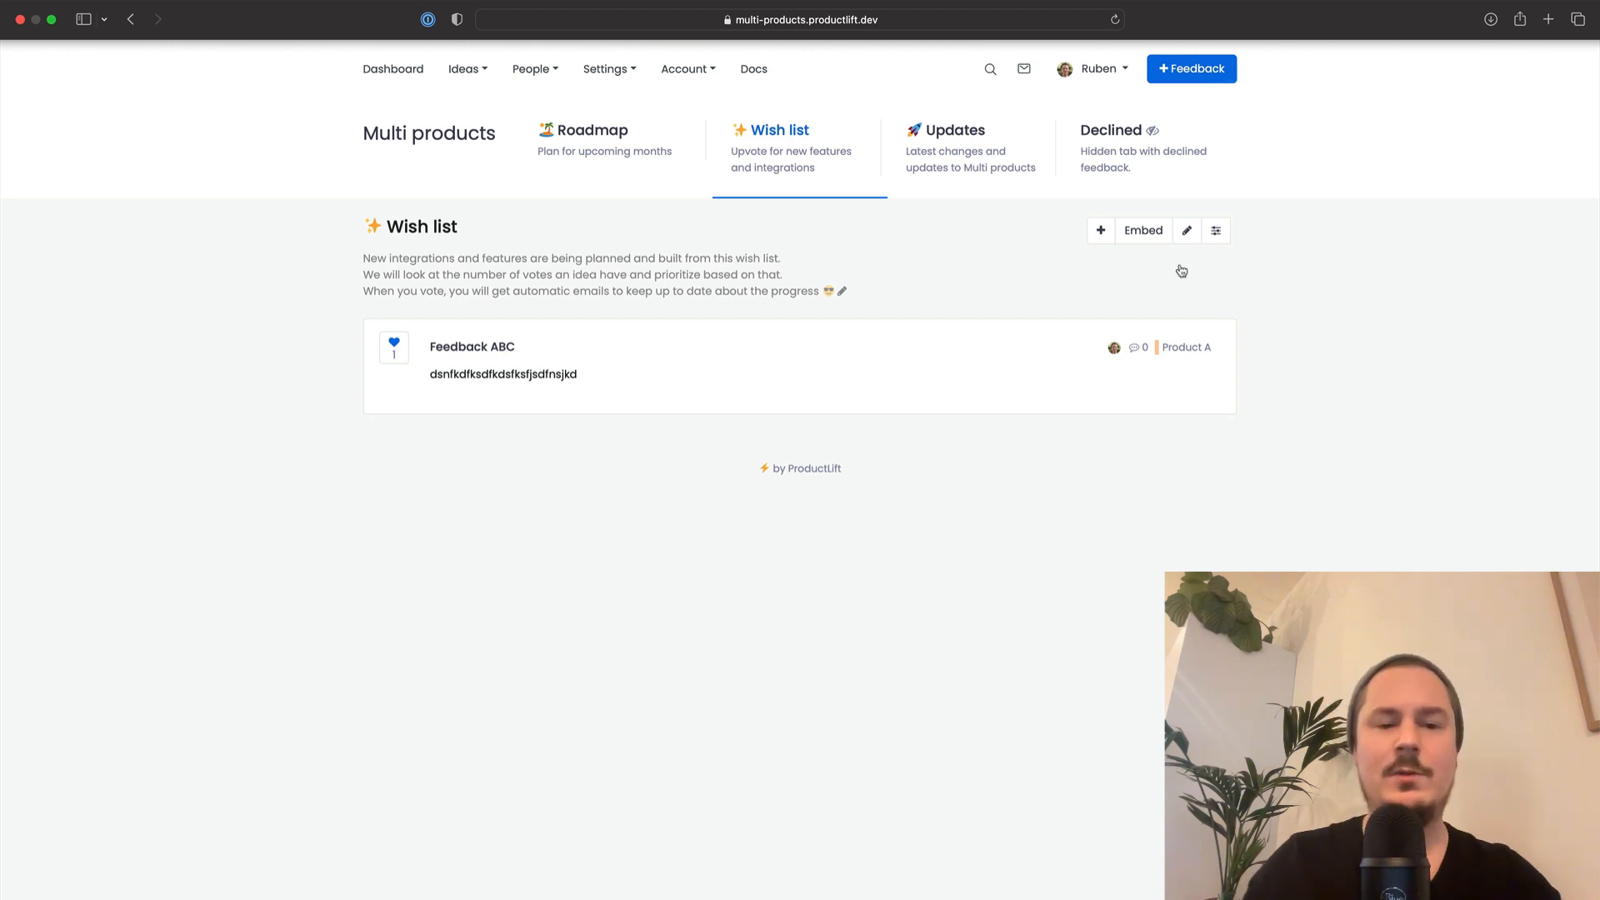
click(1187, 230)
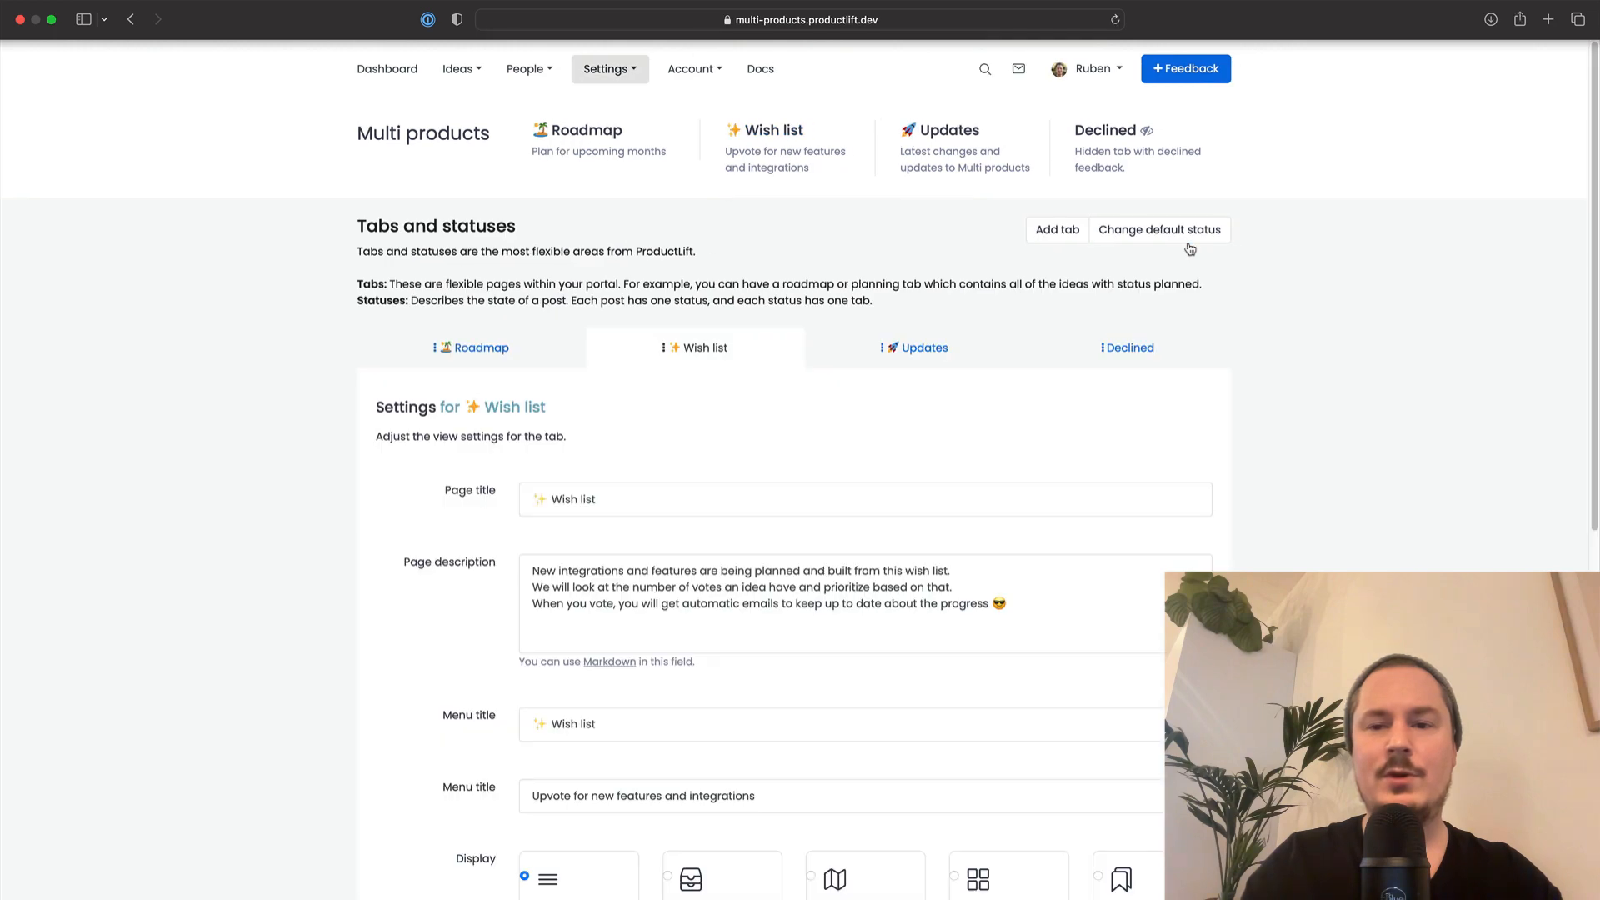
click(1165, 234)
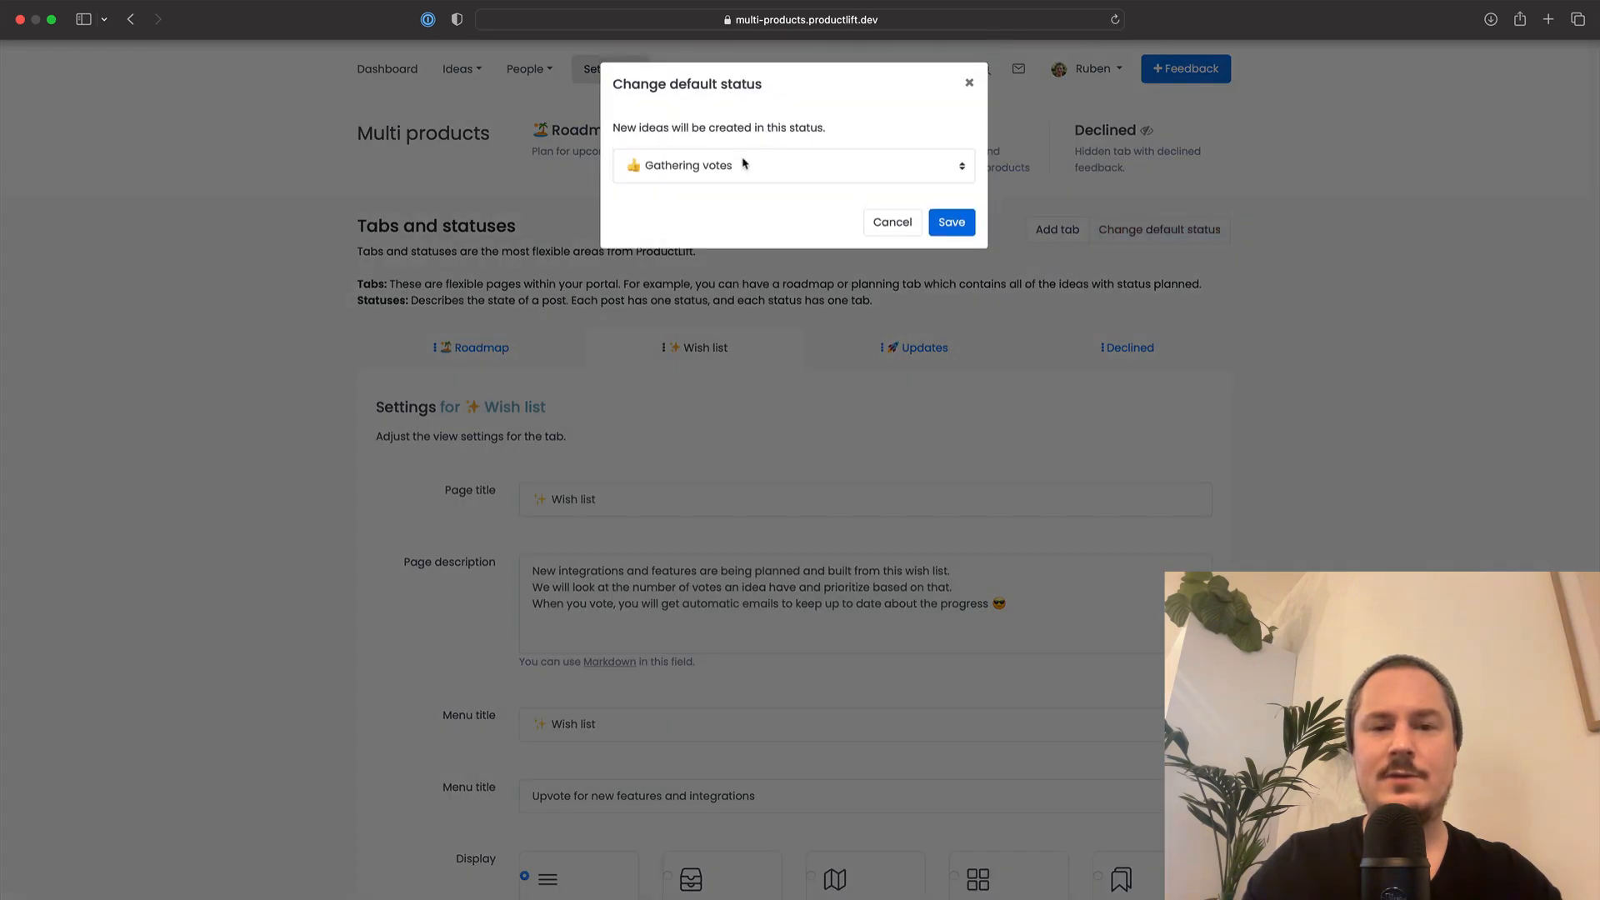
click(893, 222)
scroll(782, 571, down, 15)
scroll(687, 684, up, 15)
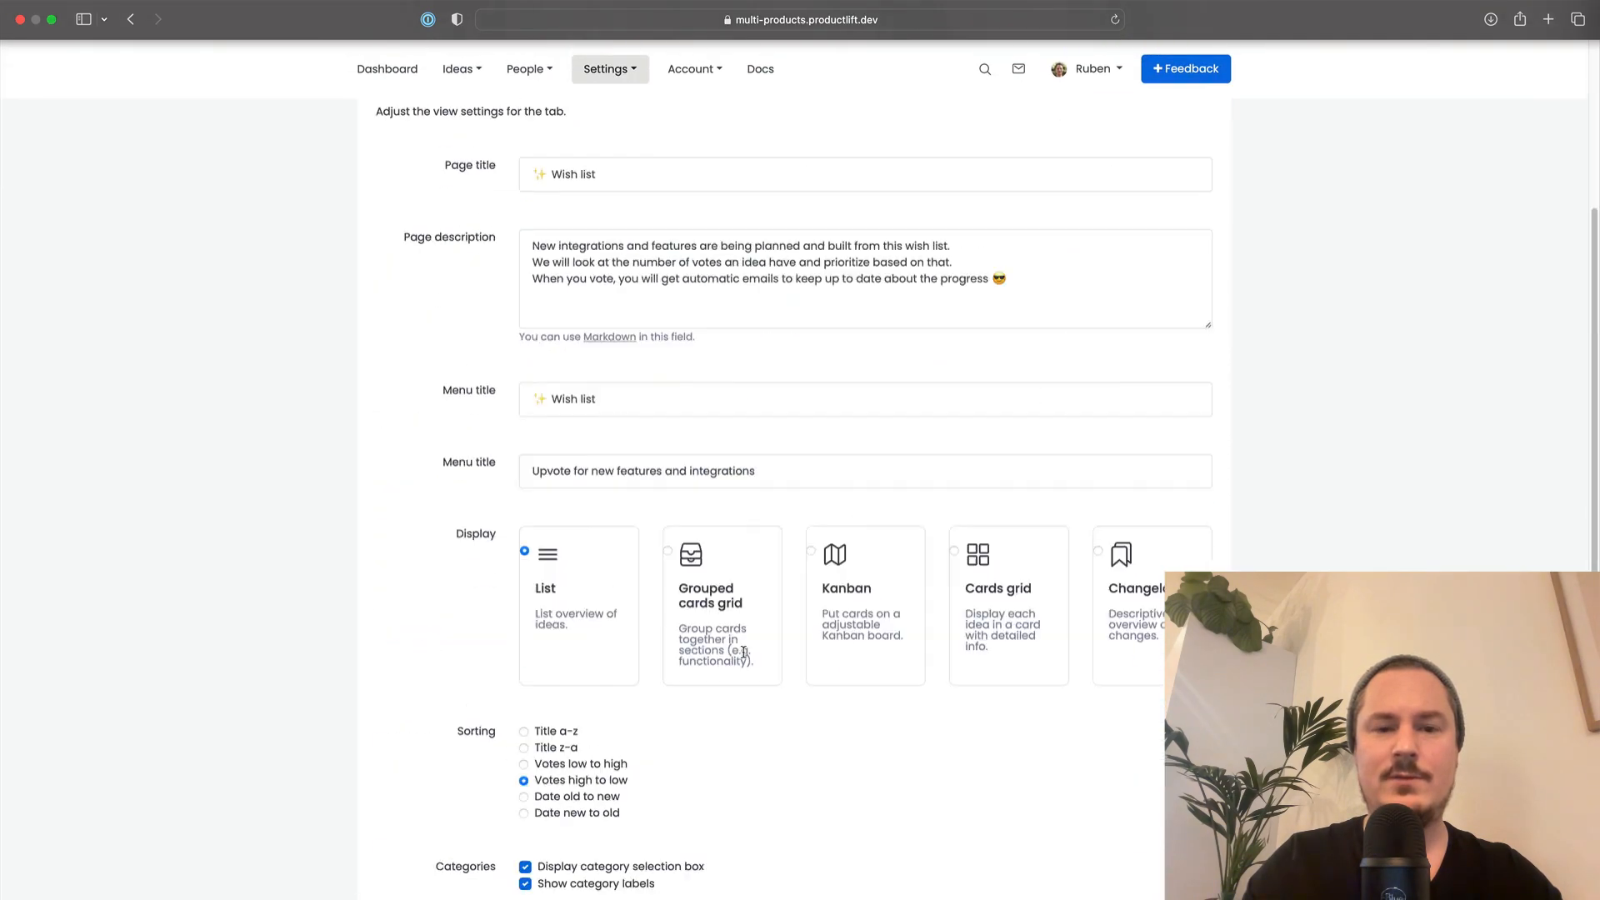
Open the Wish list and check which products its category filter offers, leaving the filter on All
click(785, 144)
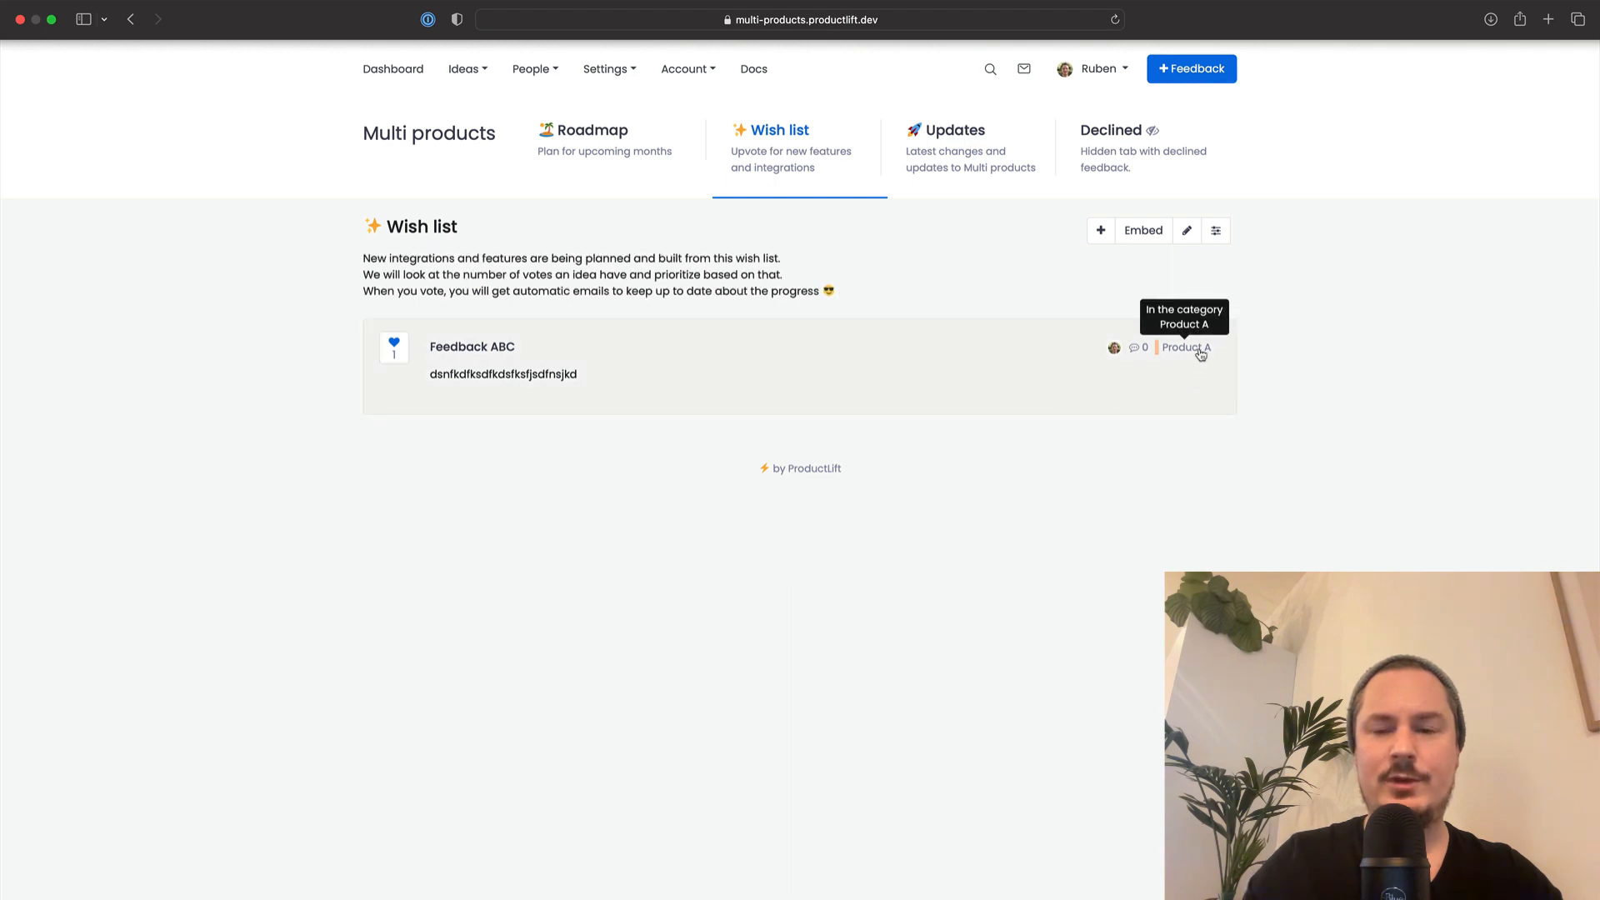
click(1215, 230)
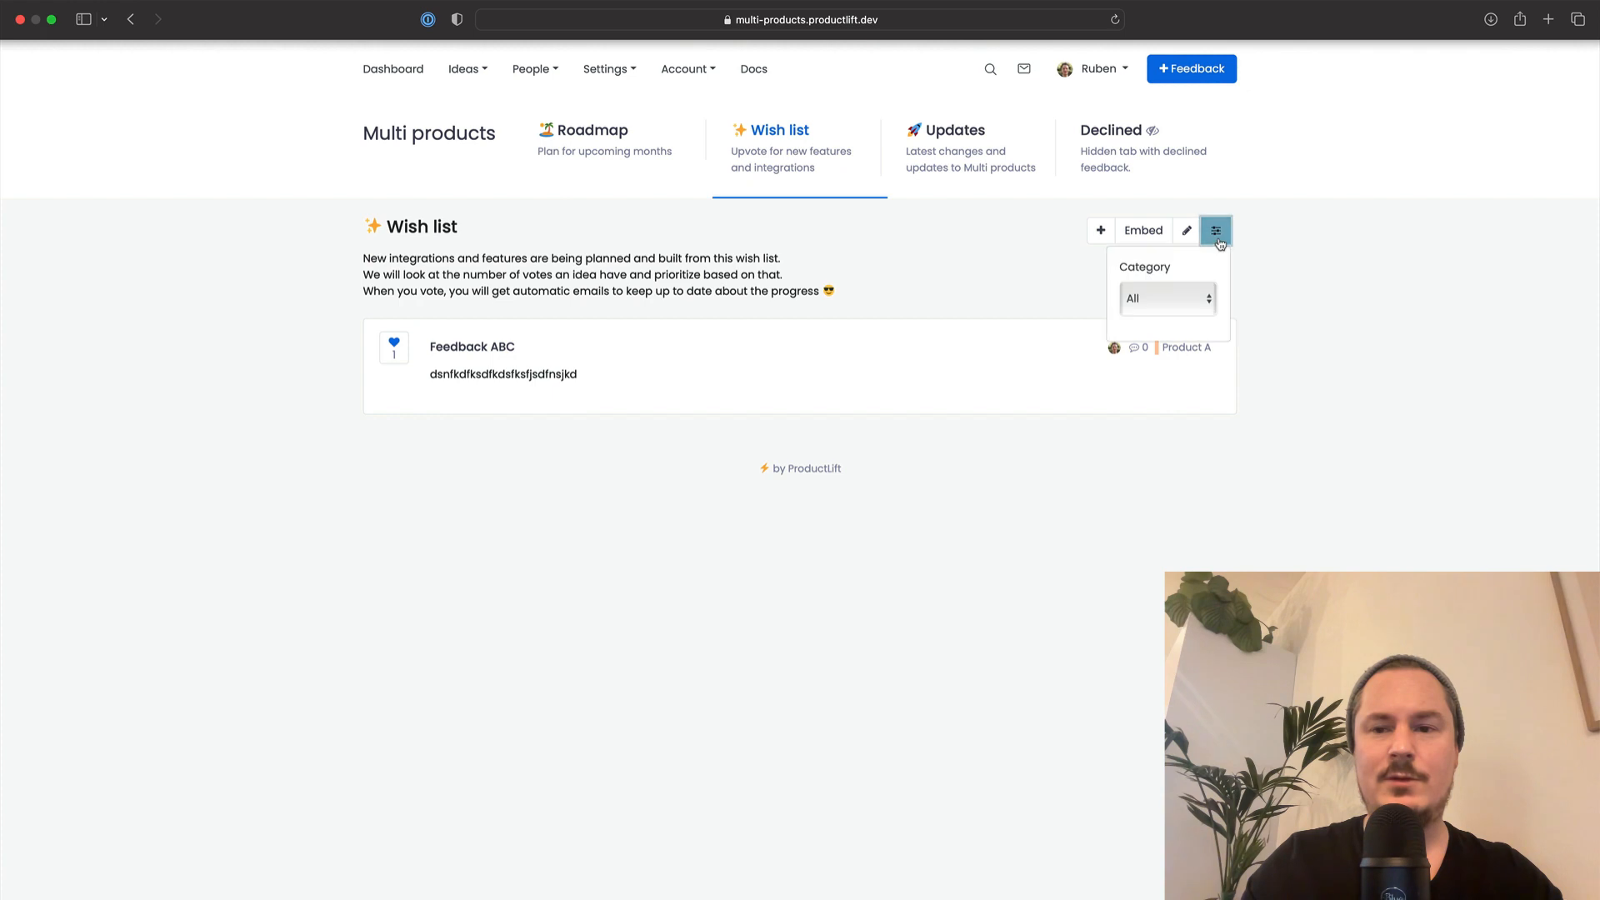
click(1183, 297)
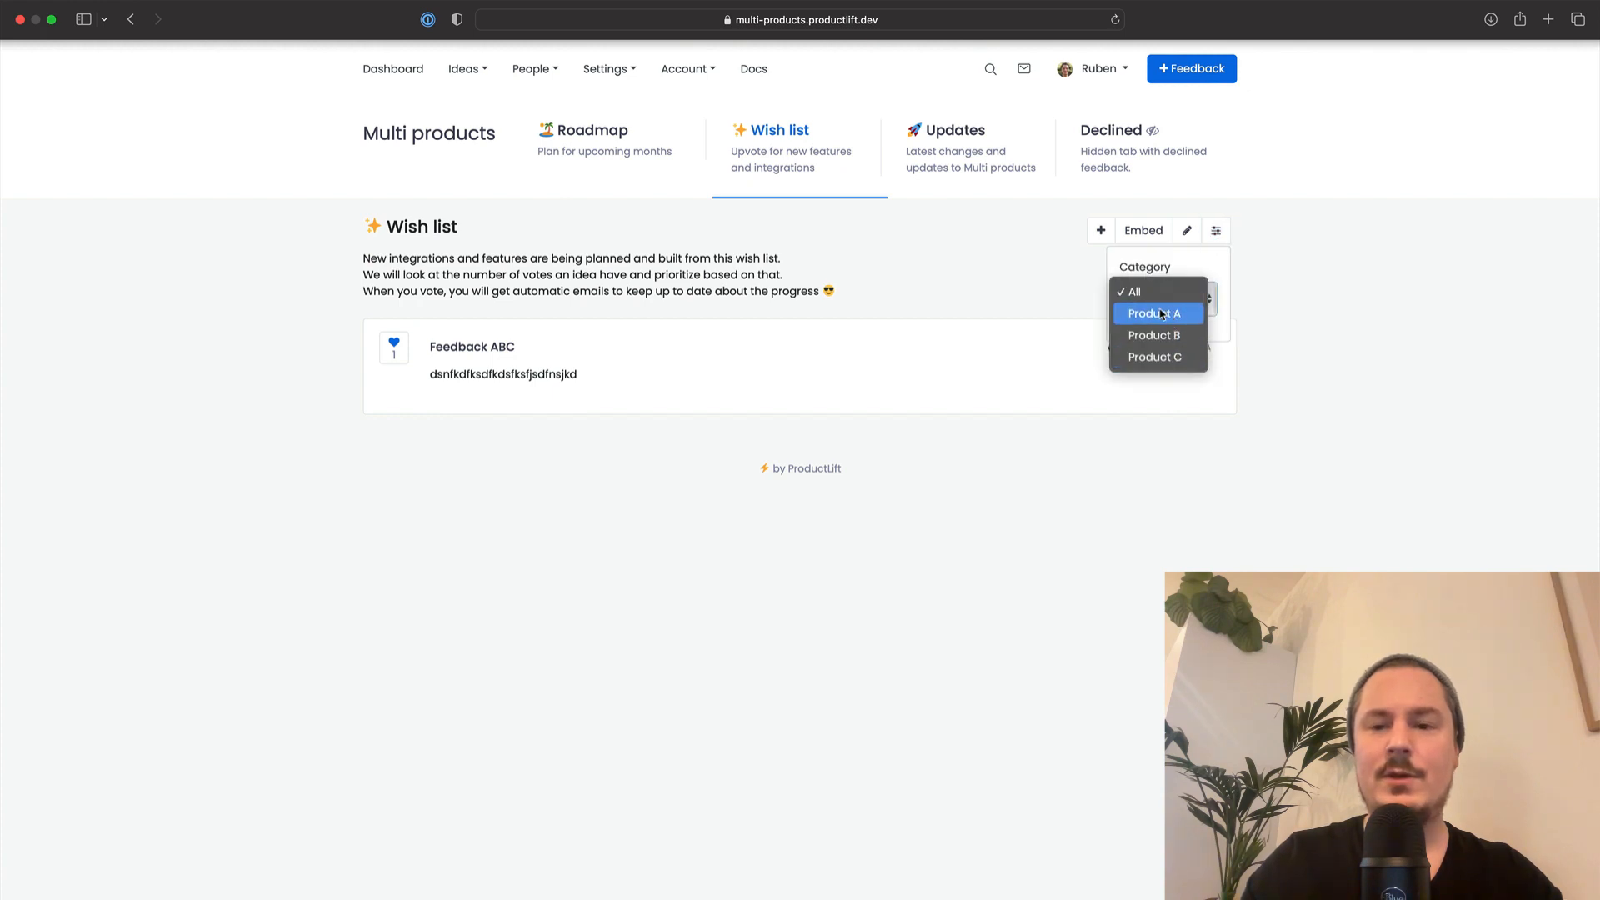
click(1276, 305)
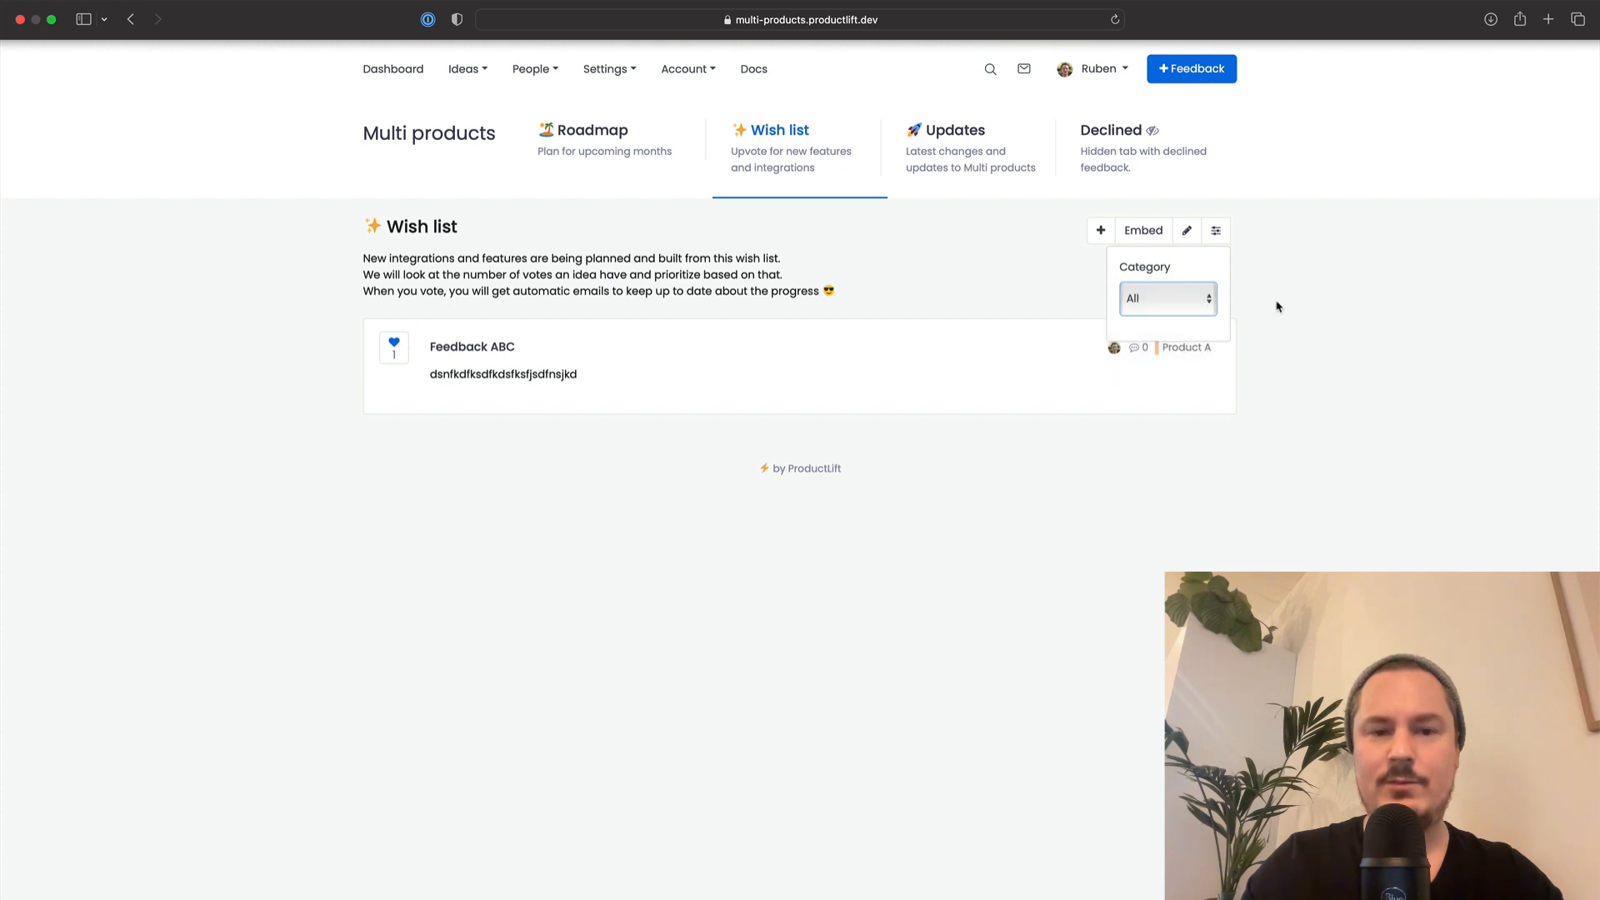
click(1276, 306)
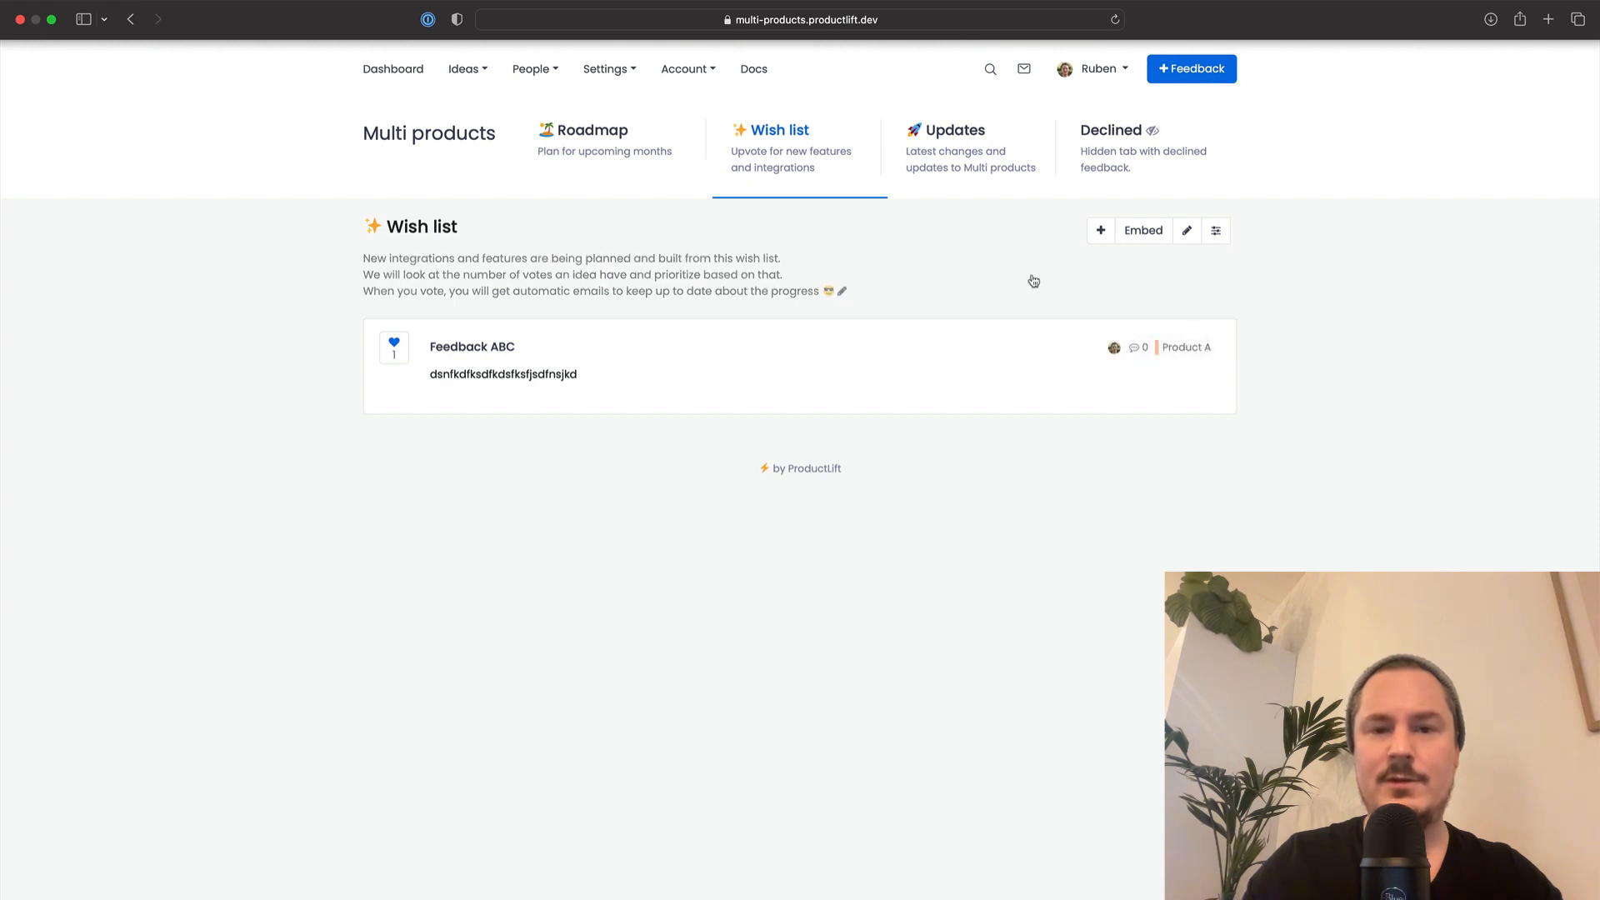
Change the status of the Feedback ABC post to Planned and place it in the December section
click(933, 367)
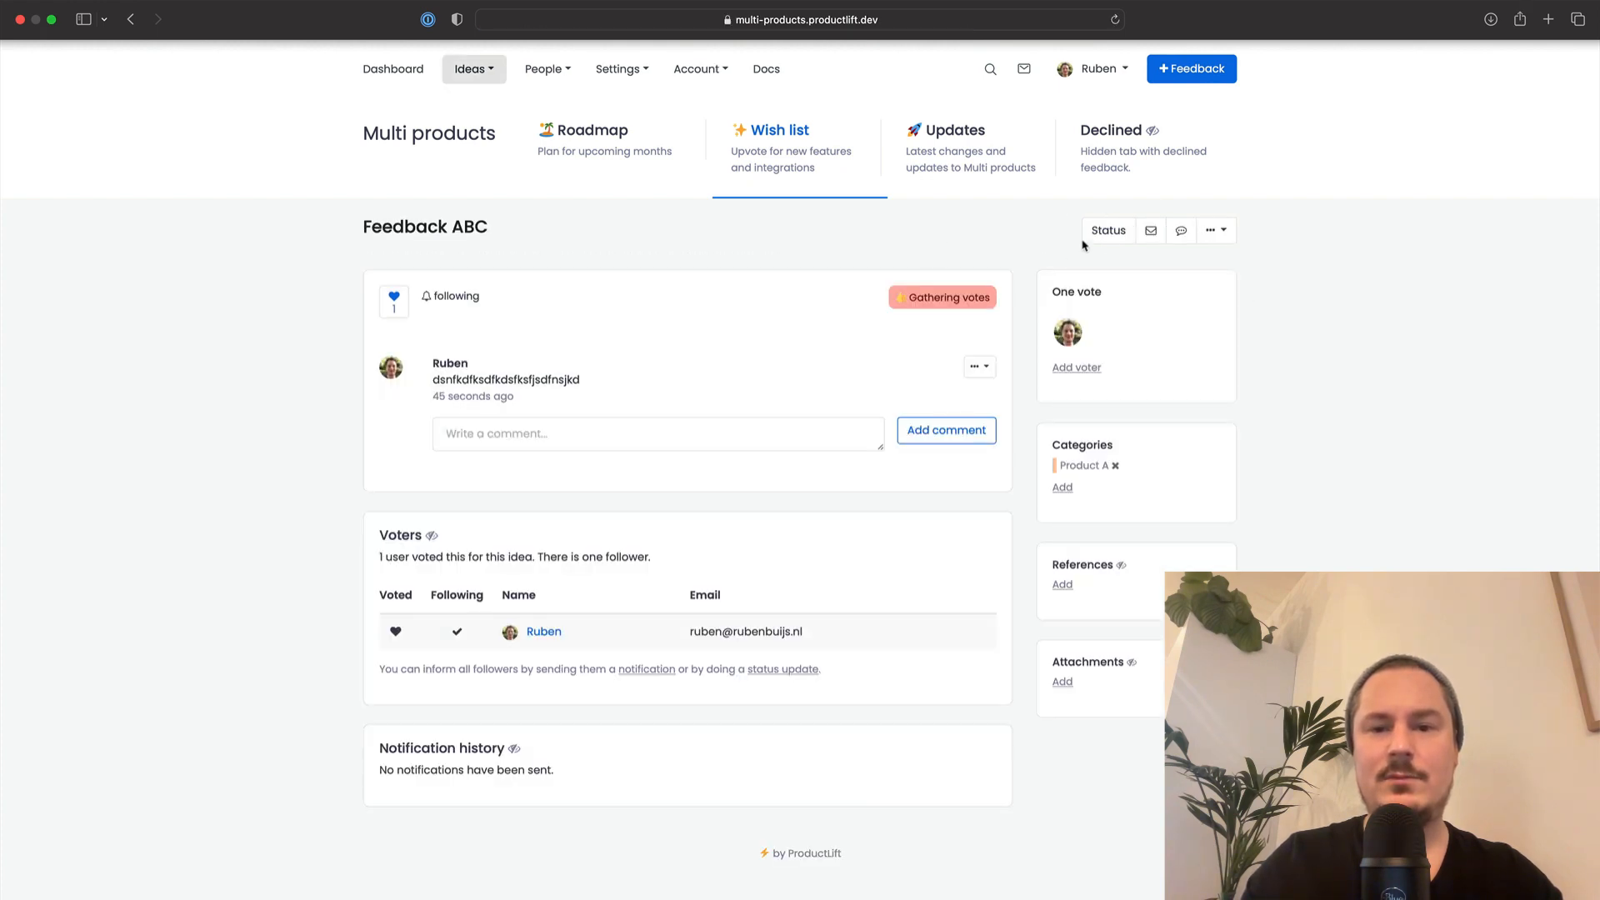
click(1102, 232)
click(914, 214)
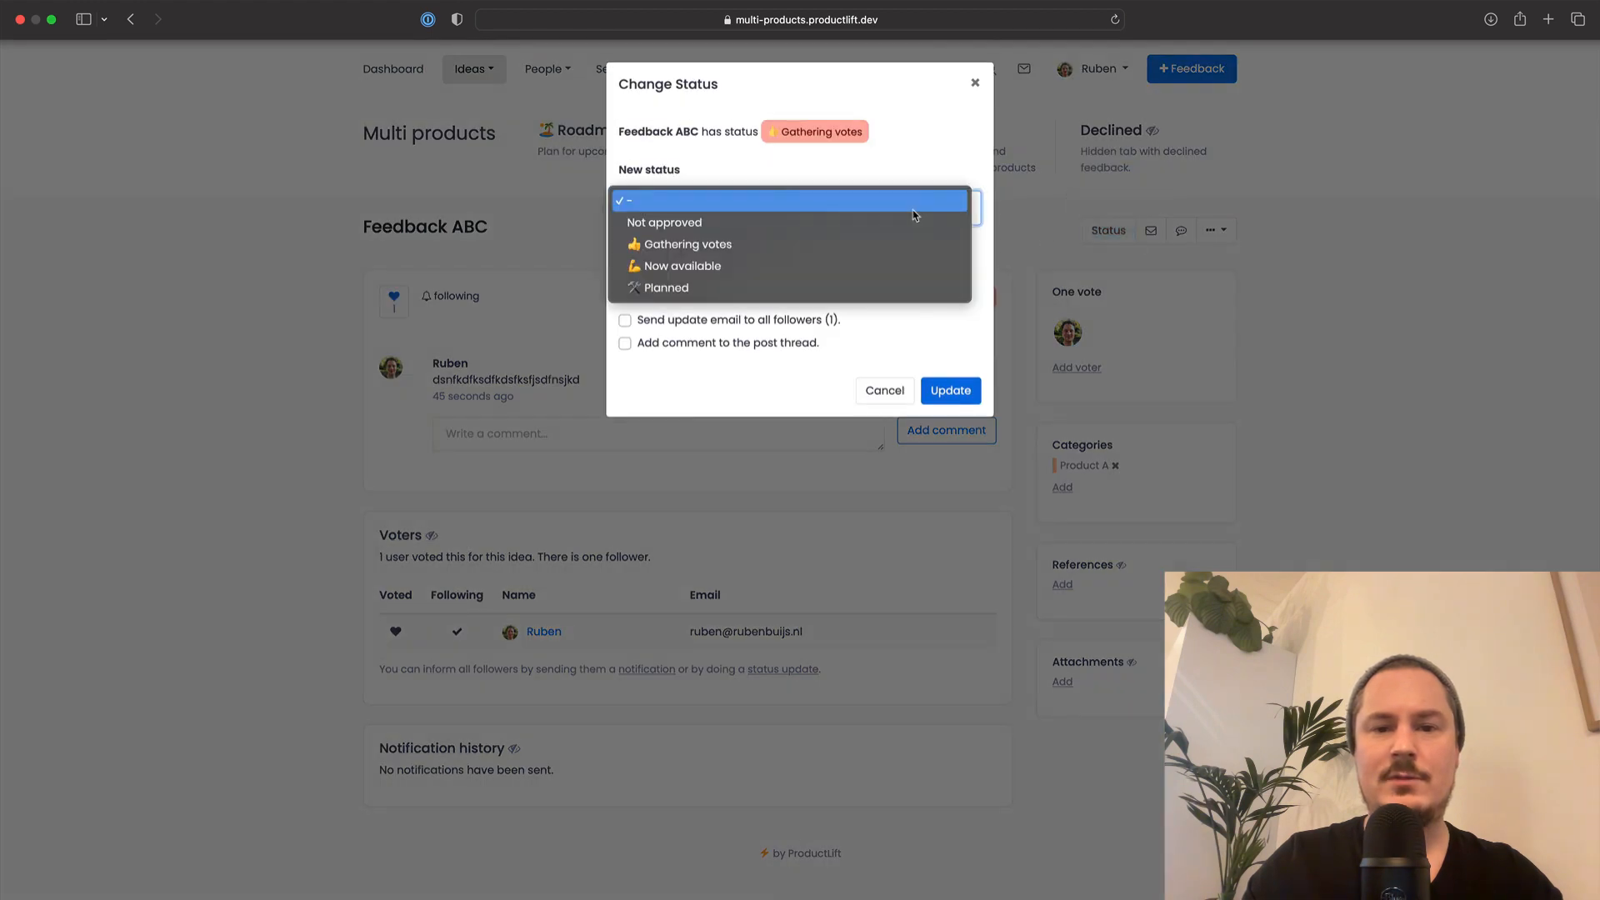
click(842, 288)
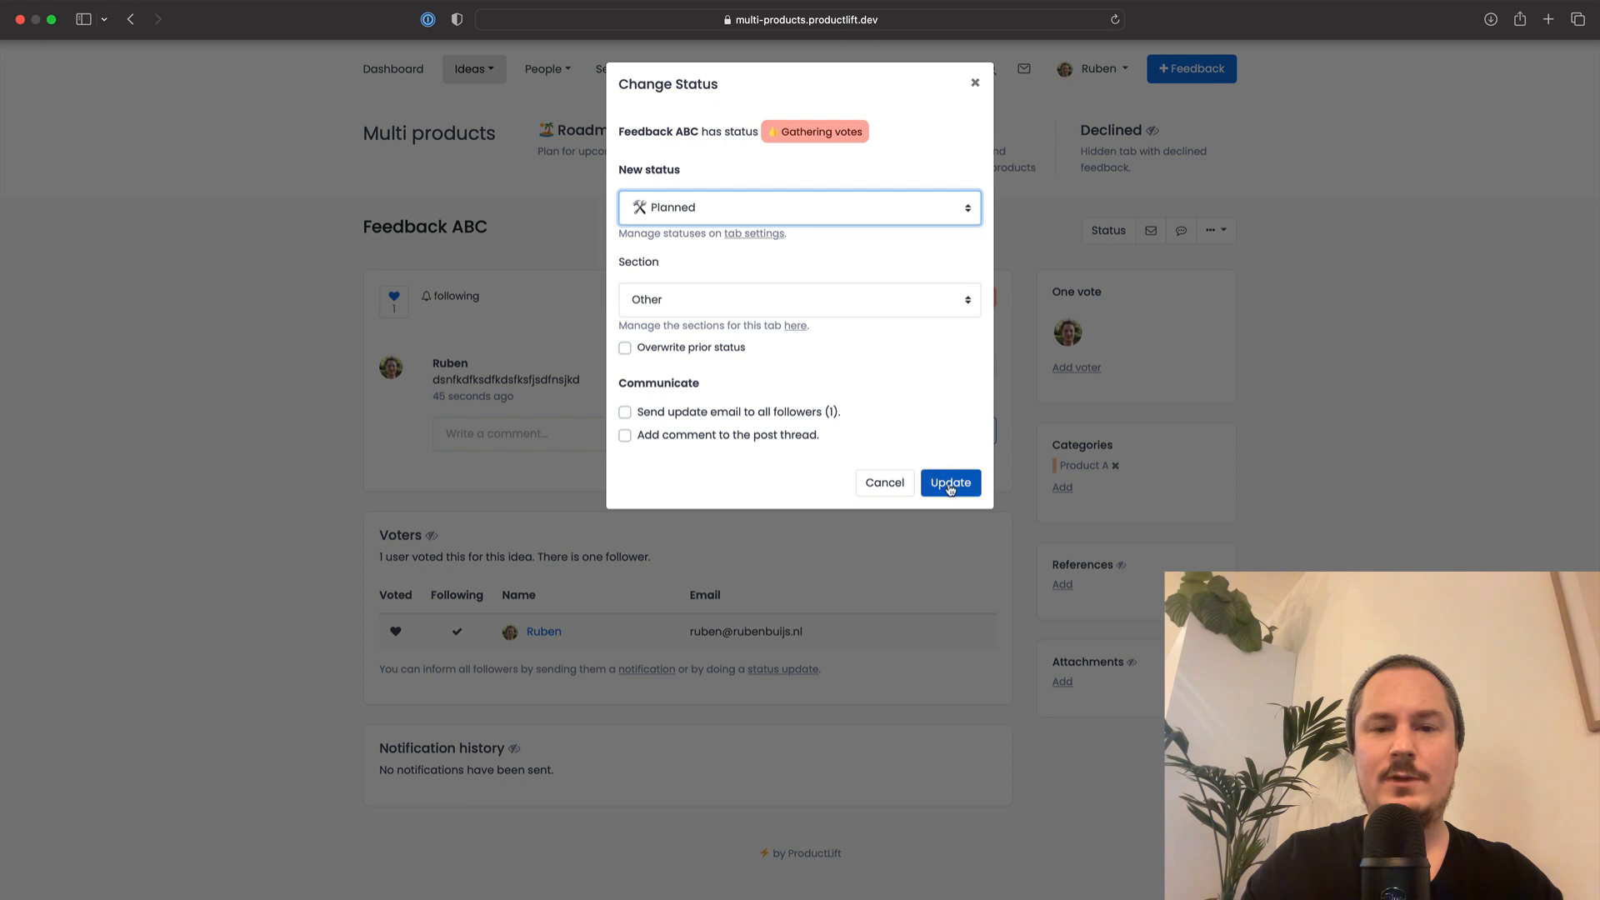
click(886, 312)
click(885, 313)
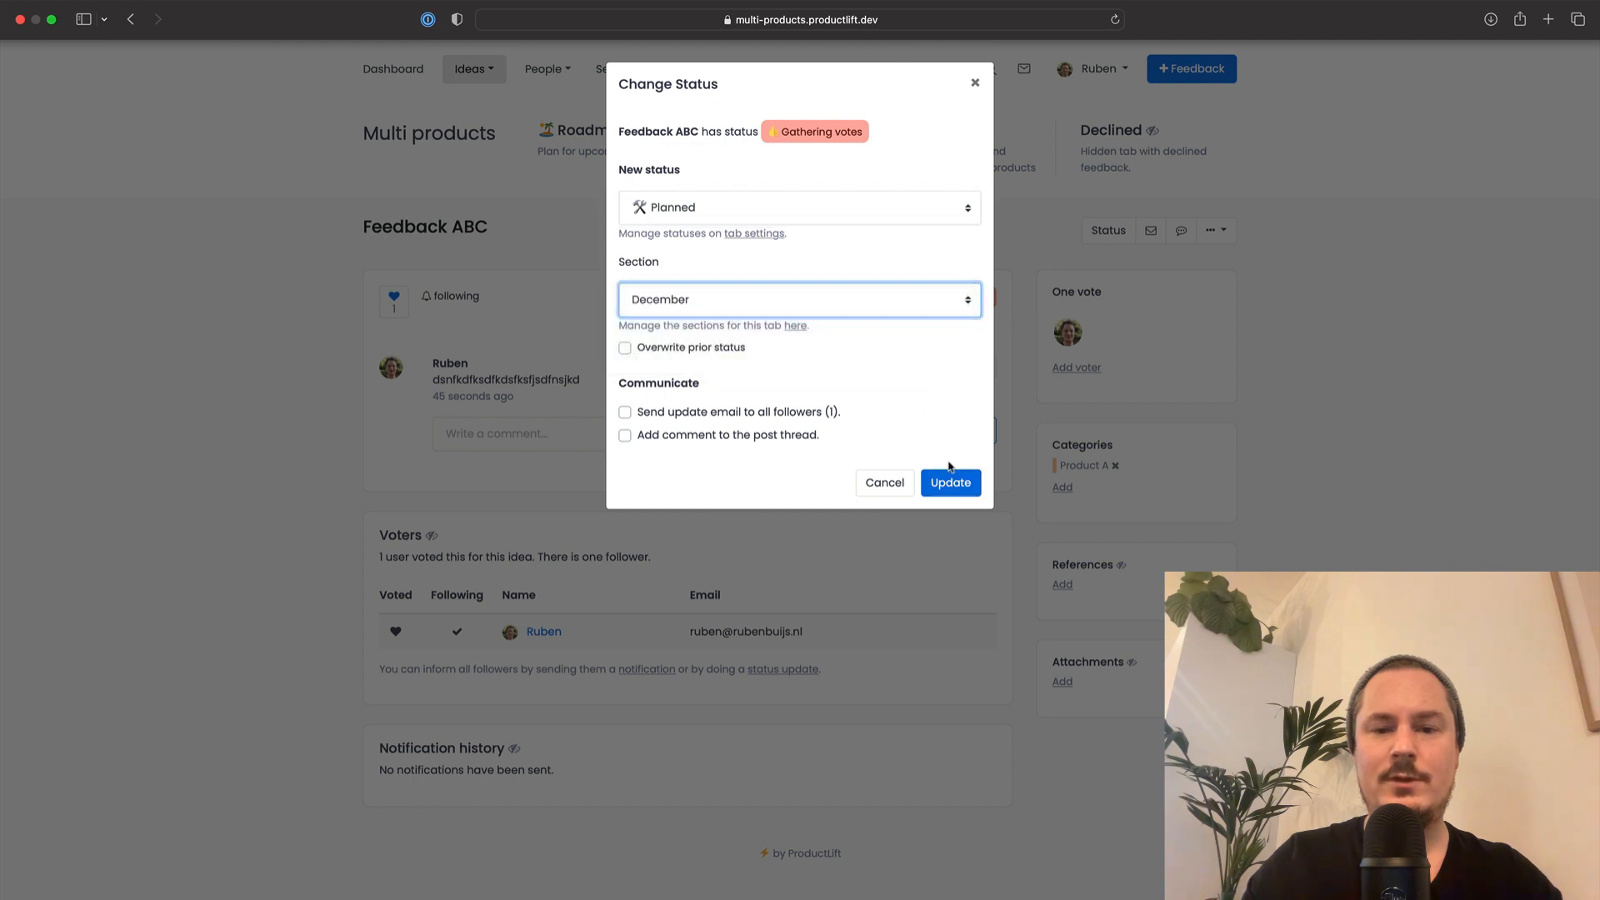
click(951, 482)
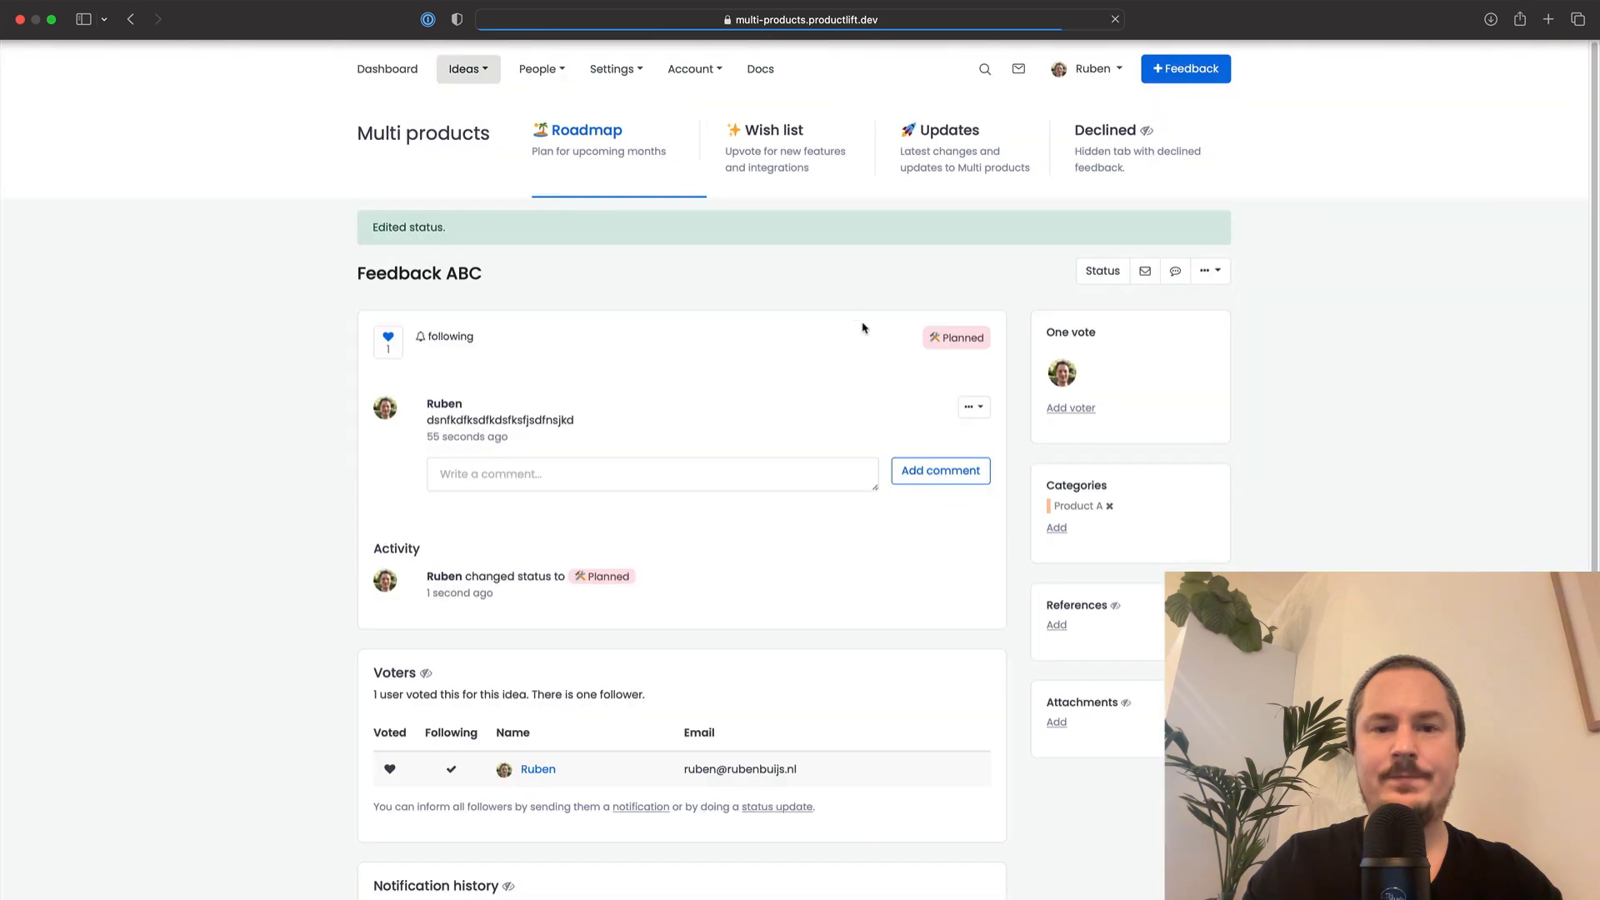
View the Roadmap and check the products available in its category filter, leaving it on All
click(635, 174)
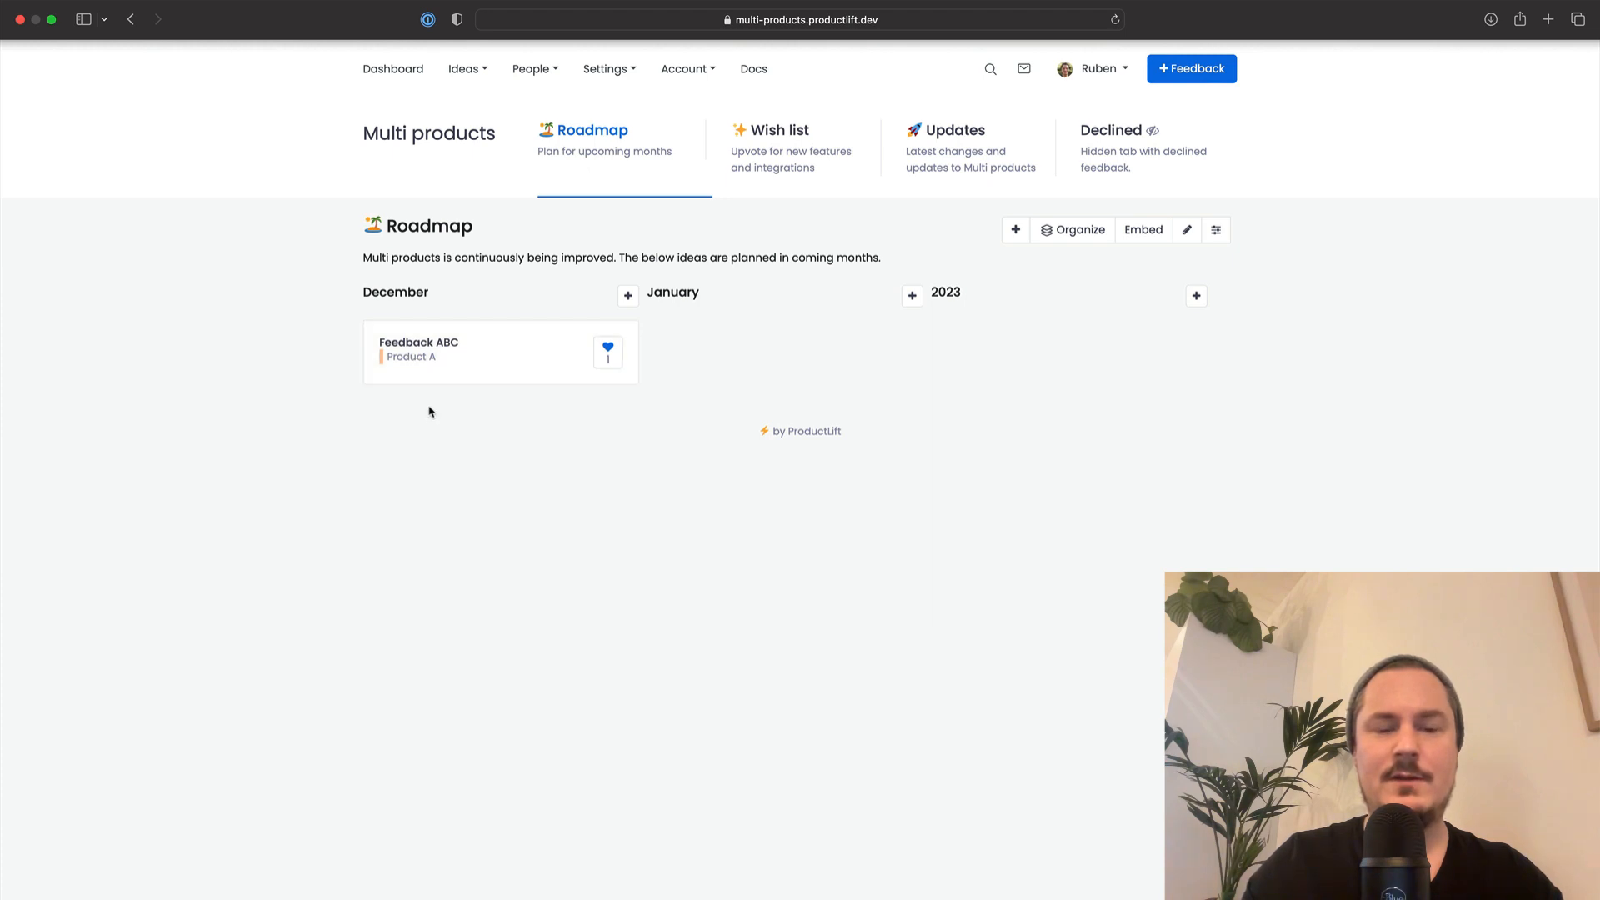
click(1216, 229)
click(1175, 310)
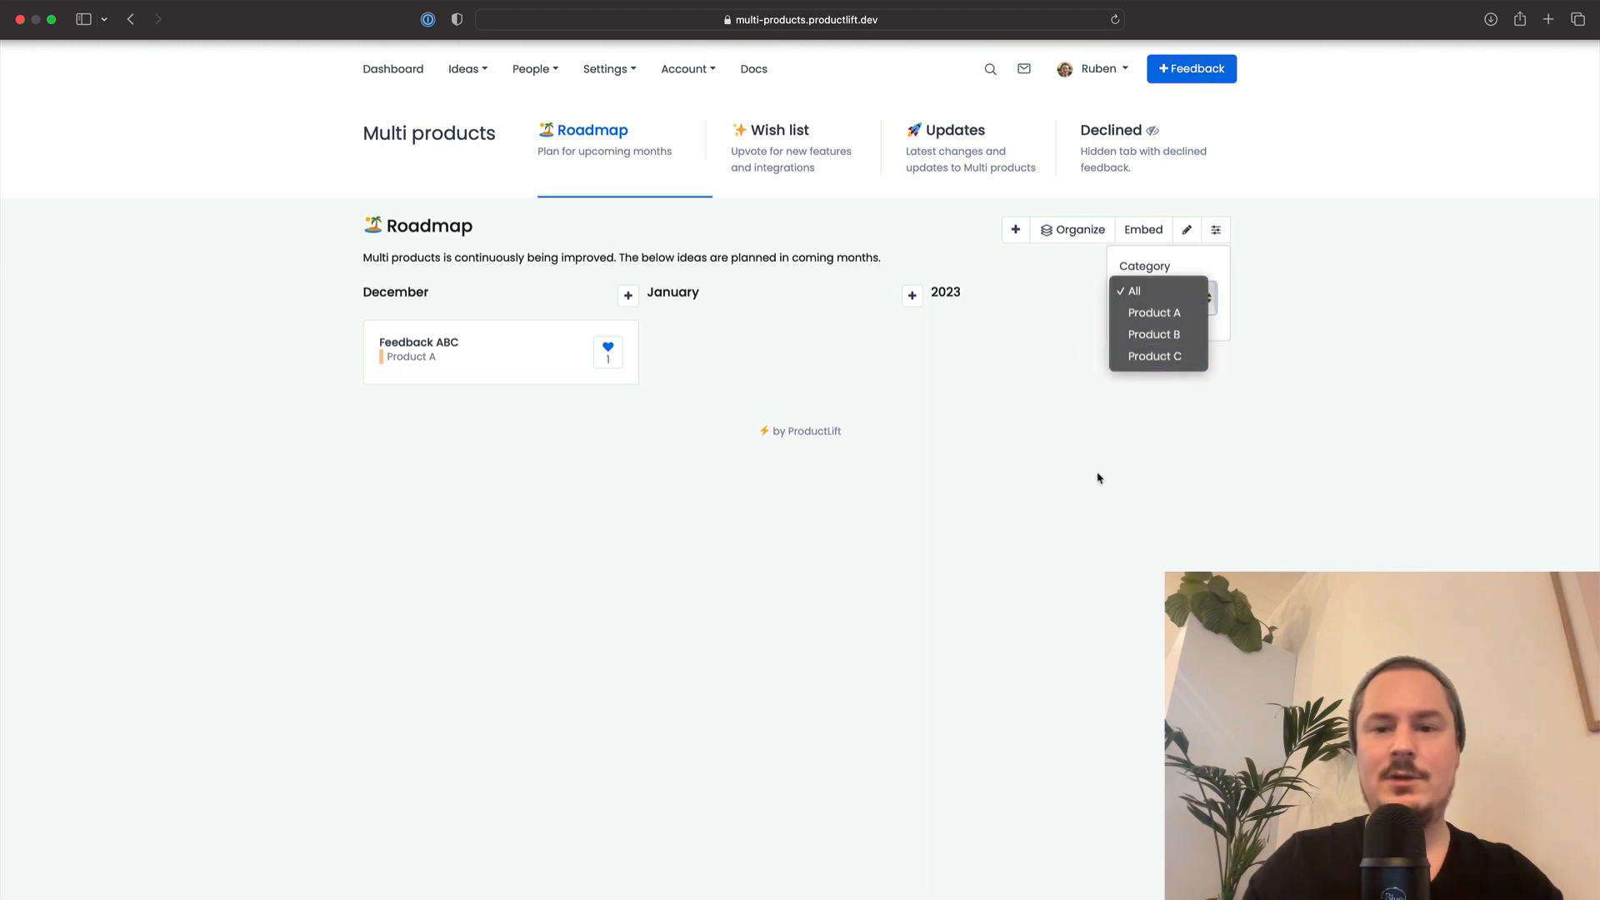
click(529, 558)
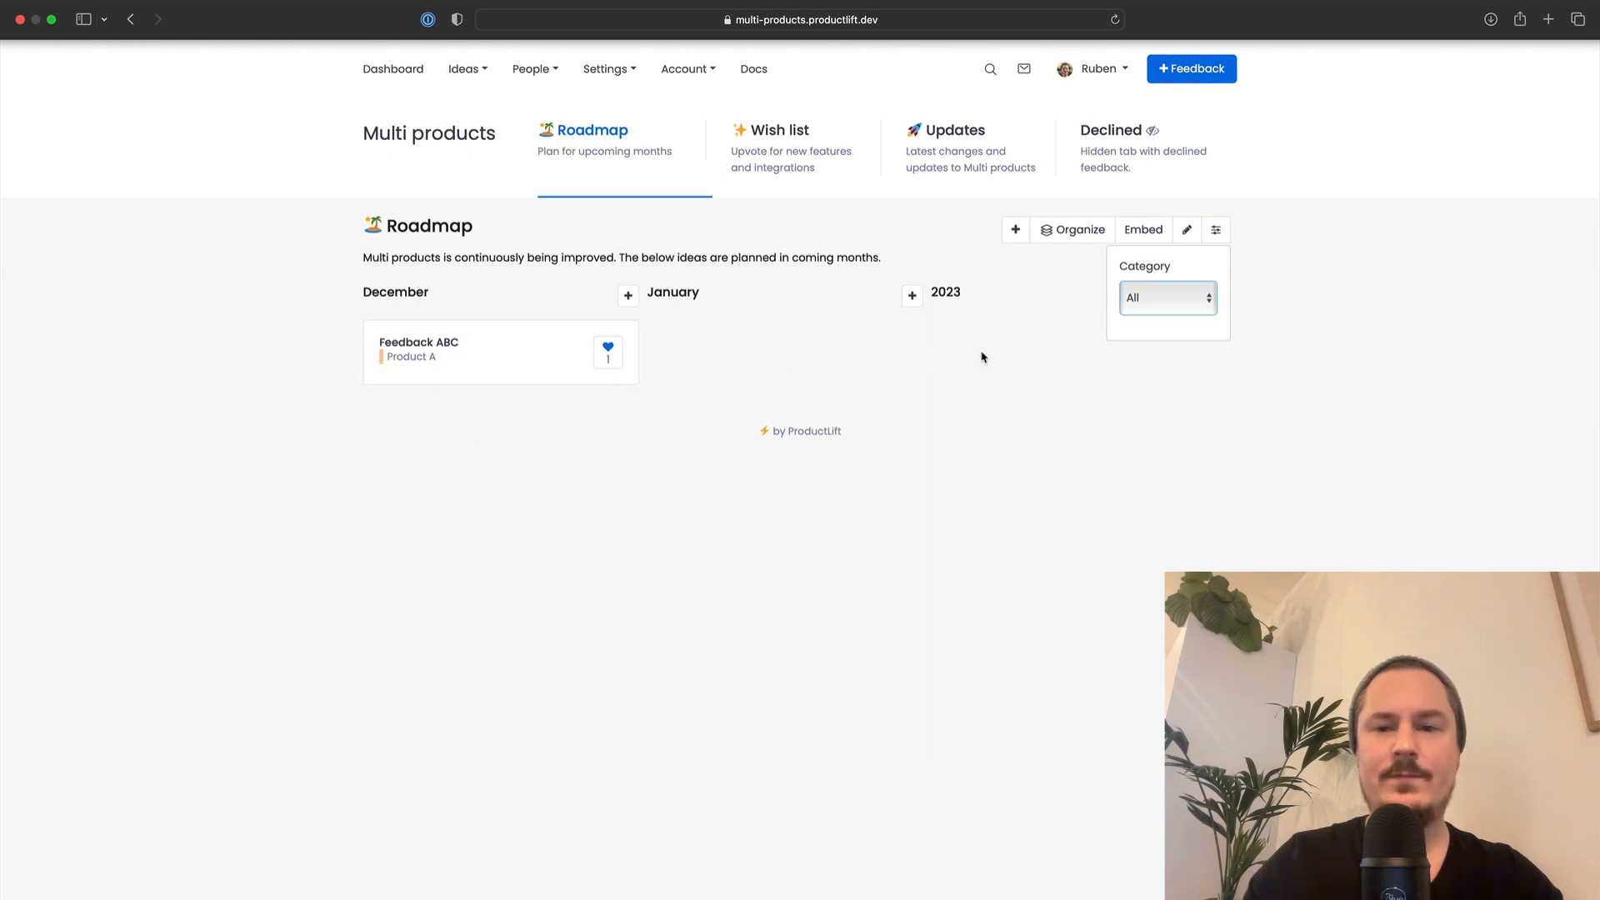
Review the Roadmap tab's category selection box and label options in its settings, and return to the Roadmap
click(1186, 229)
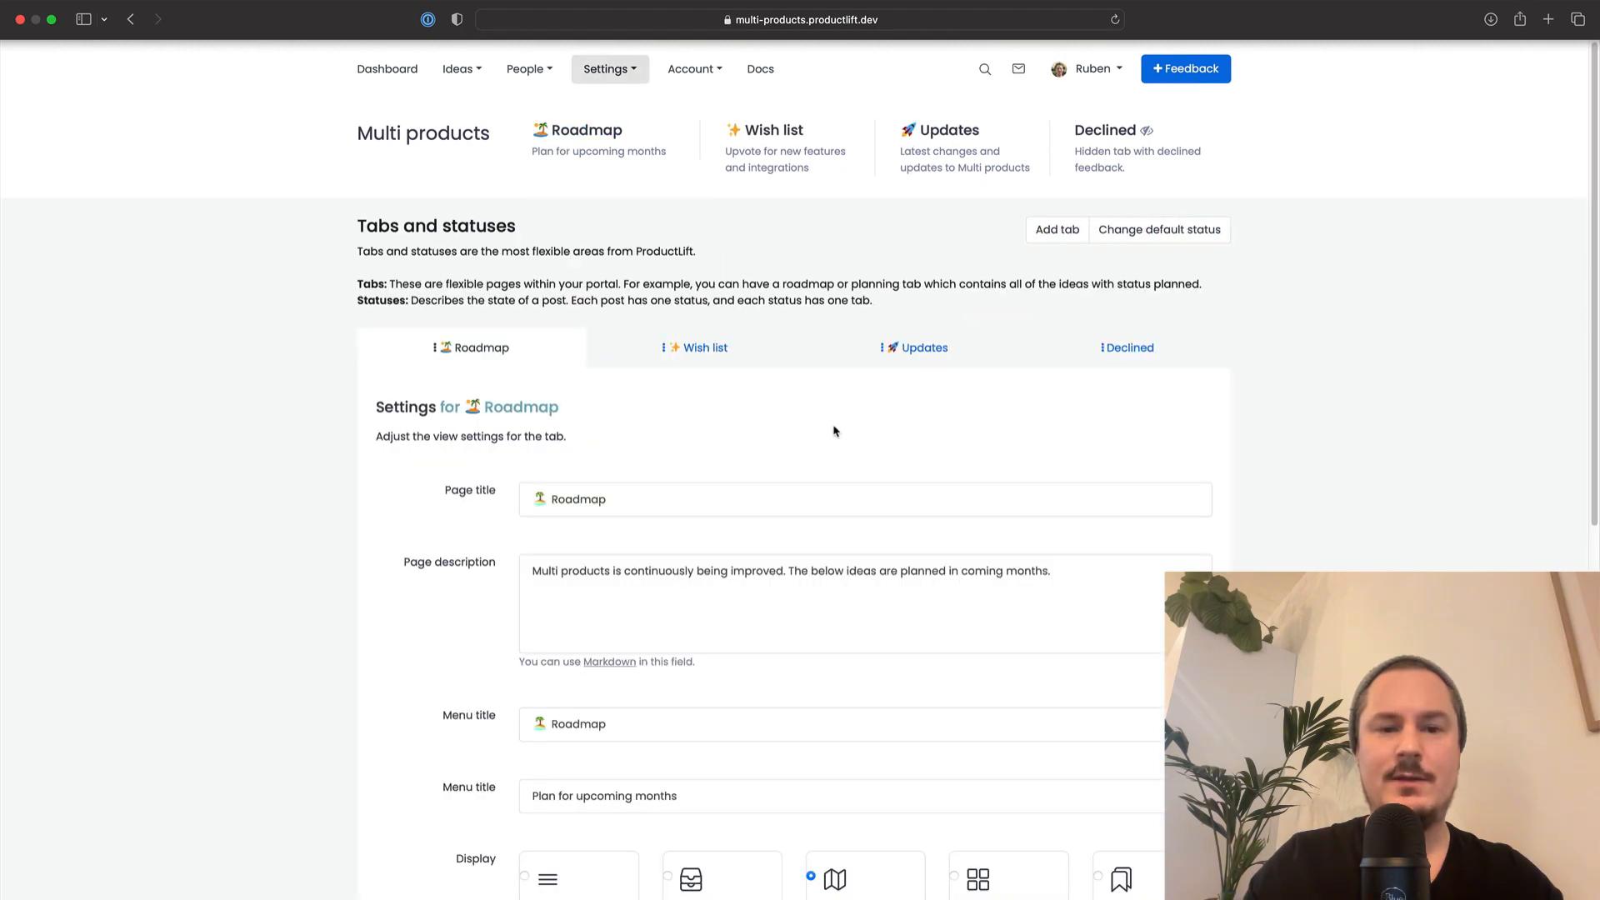
scroll(834, 431, down, 9)
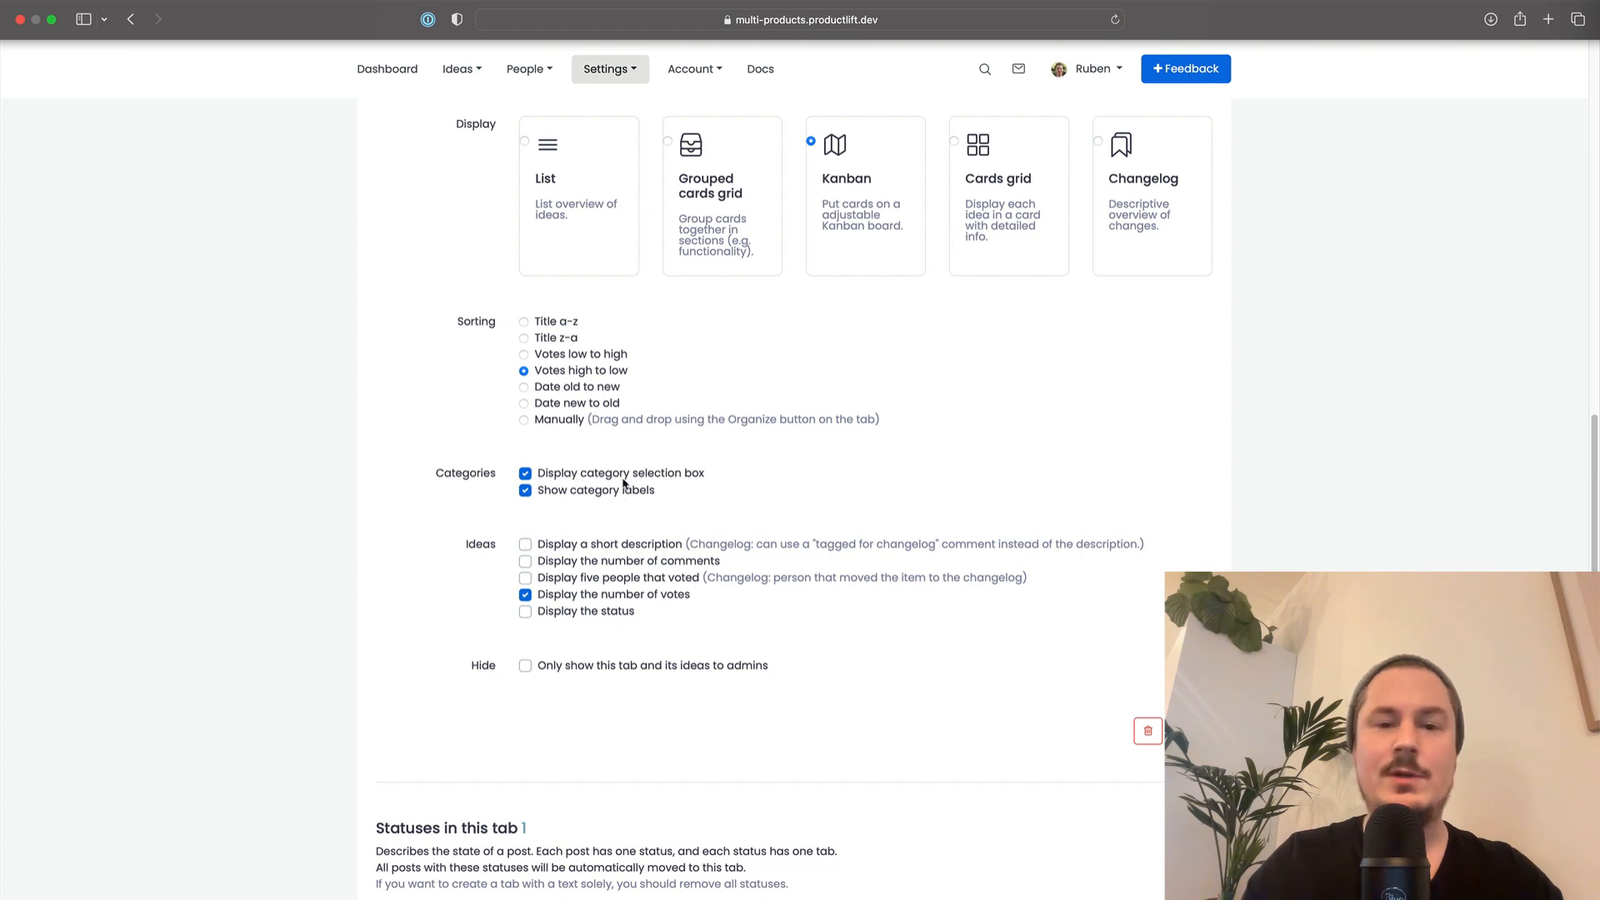
scroll(623, 483, up, 10)
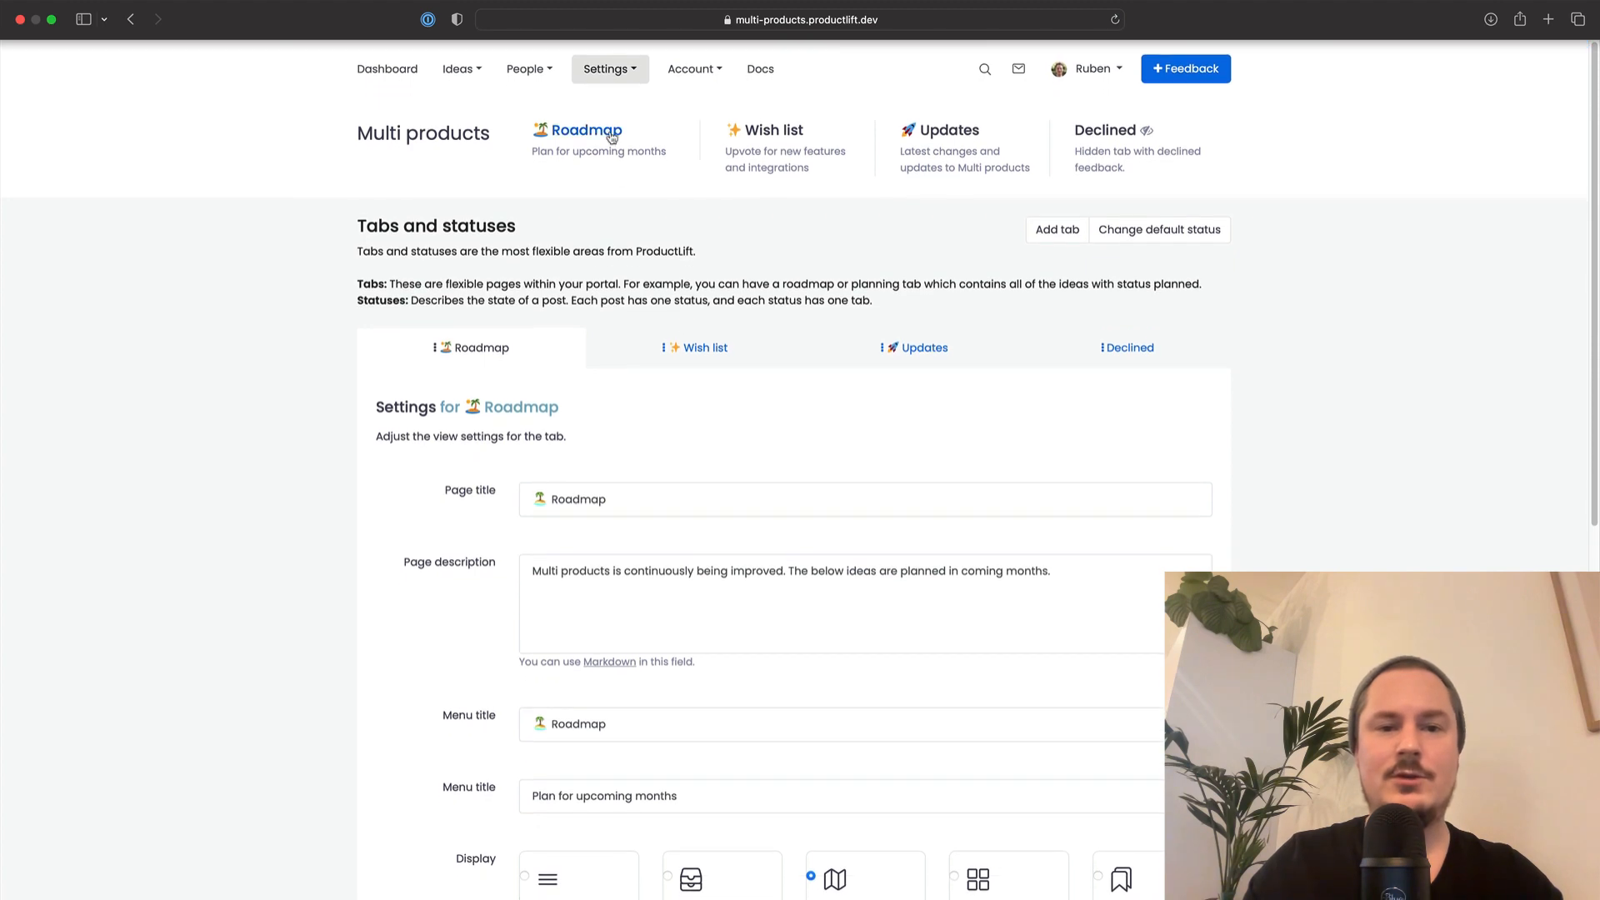
click(612, 137)
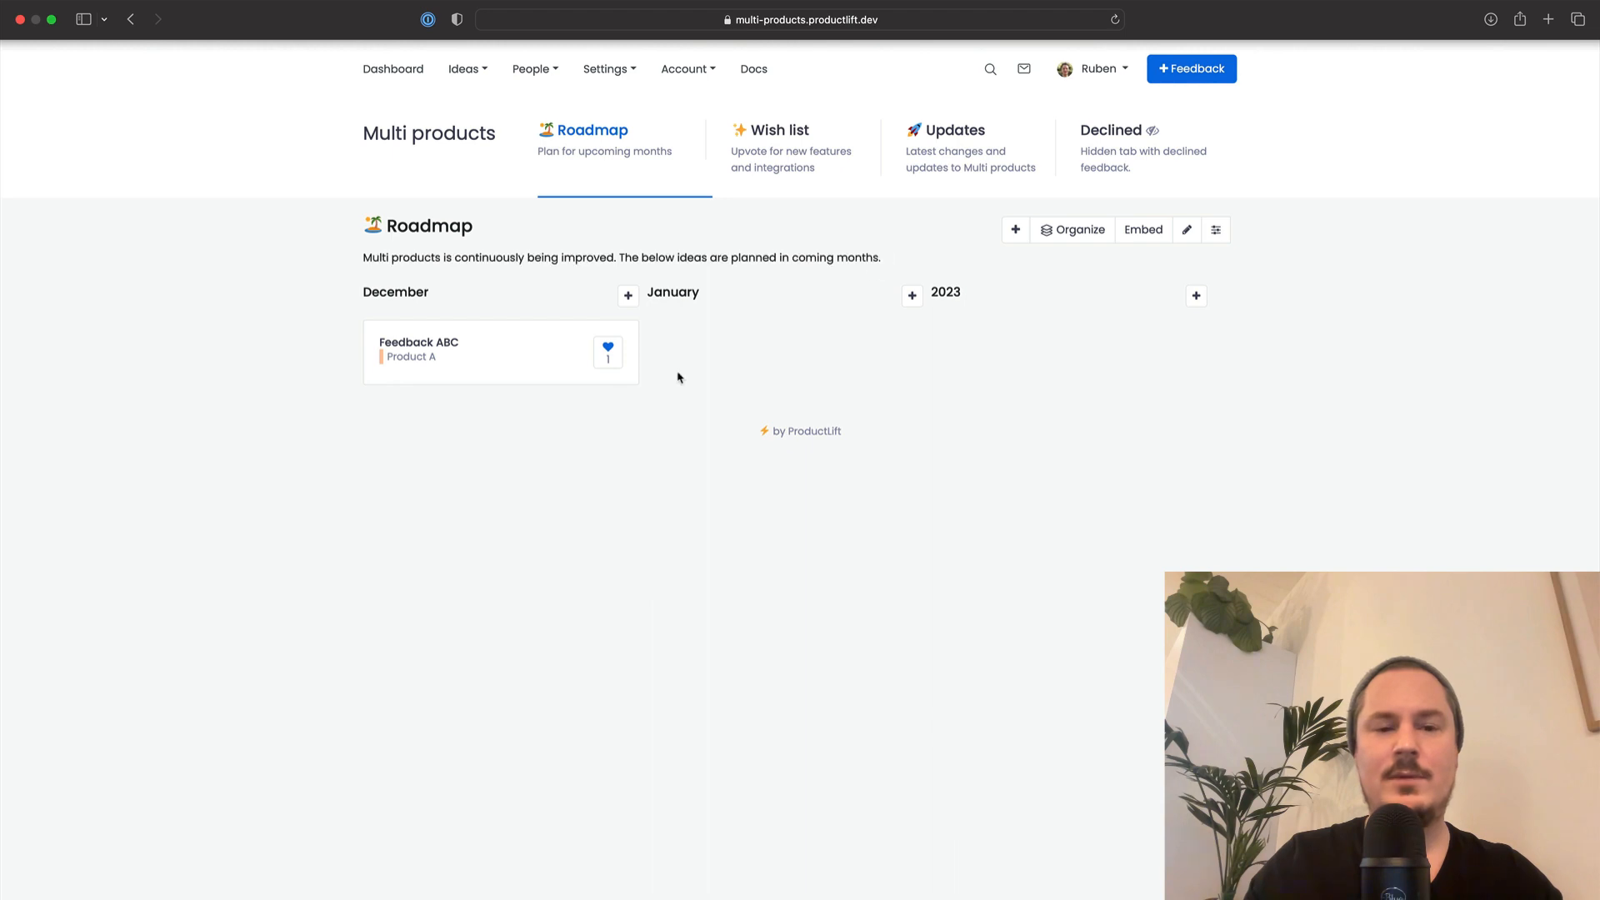
Open the Roadmap's section management and rename the December section to "Now"
click(423, 293)
click(464, 412)
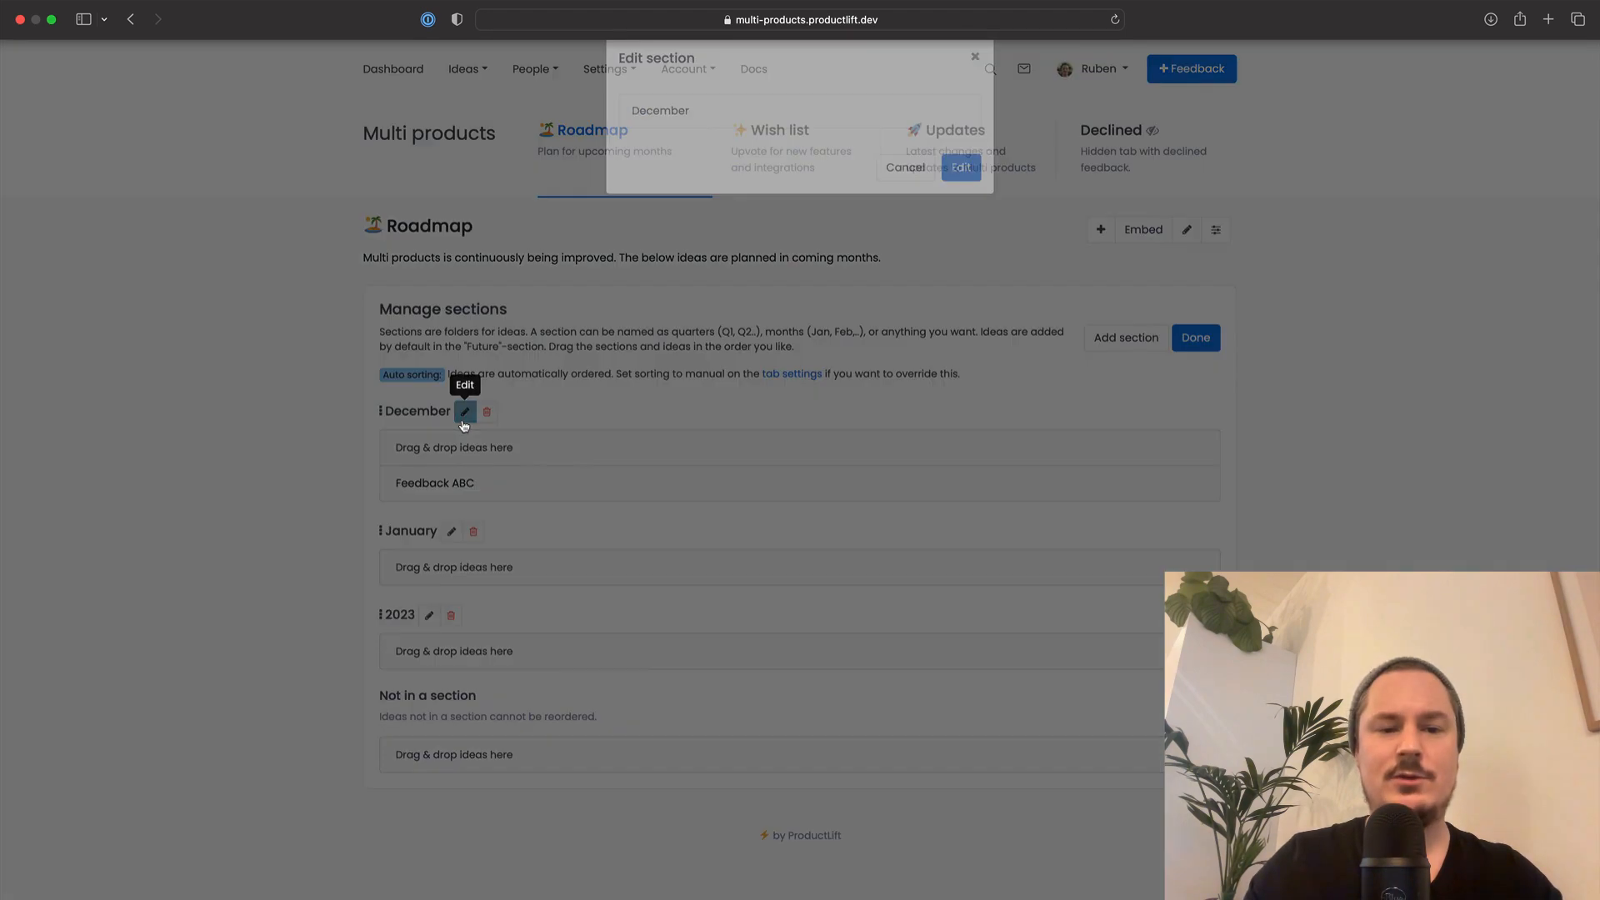
double_click(745, 145)
text(Now)
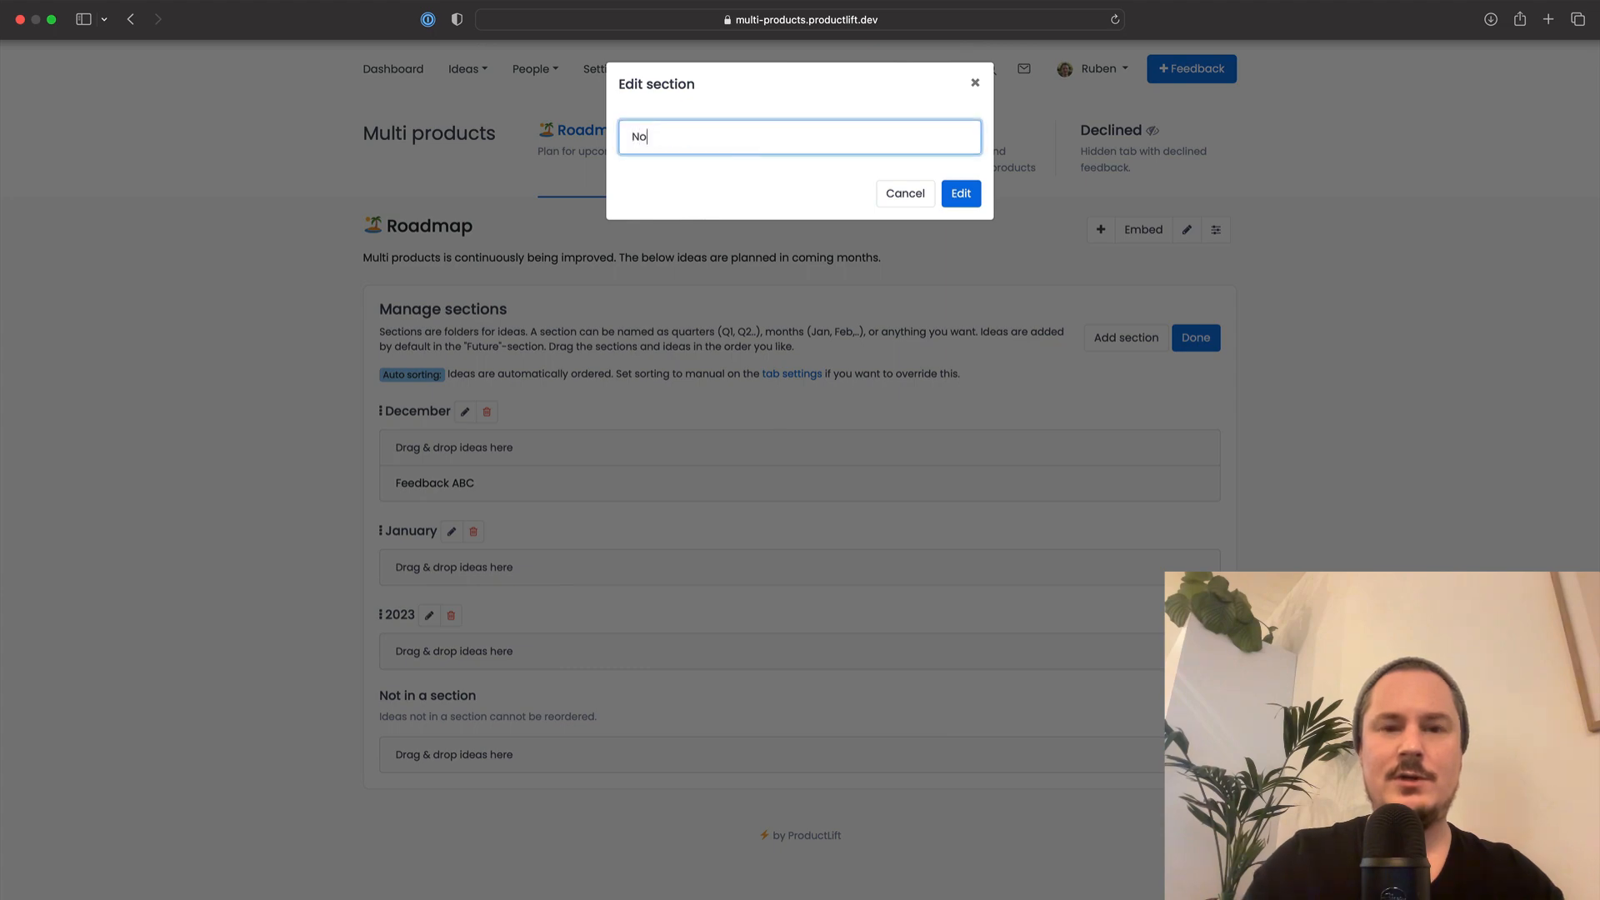
click(960, 193)
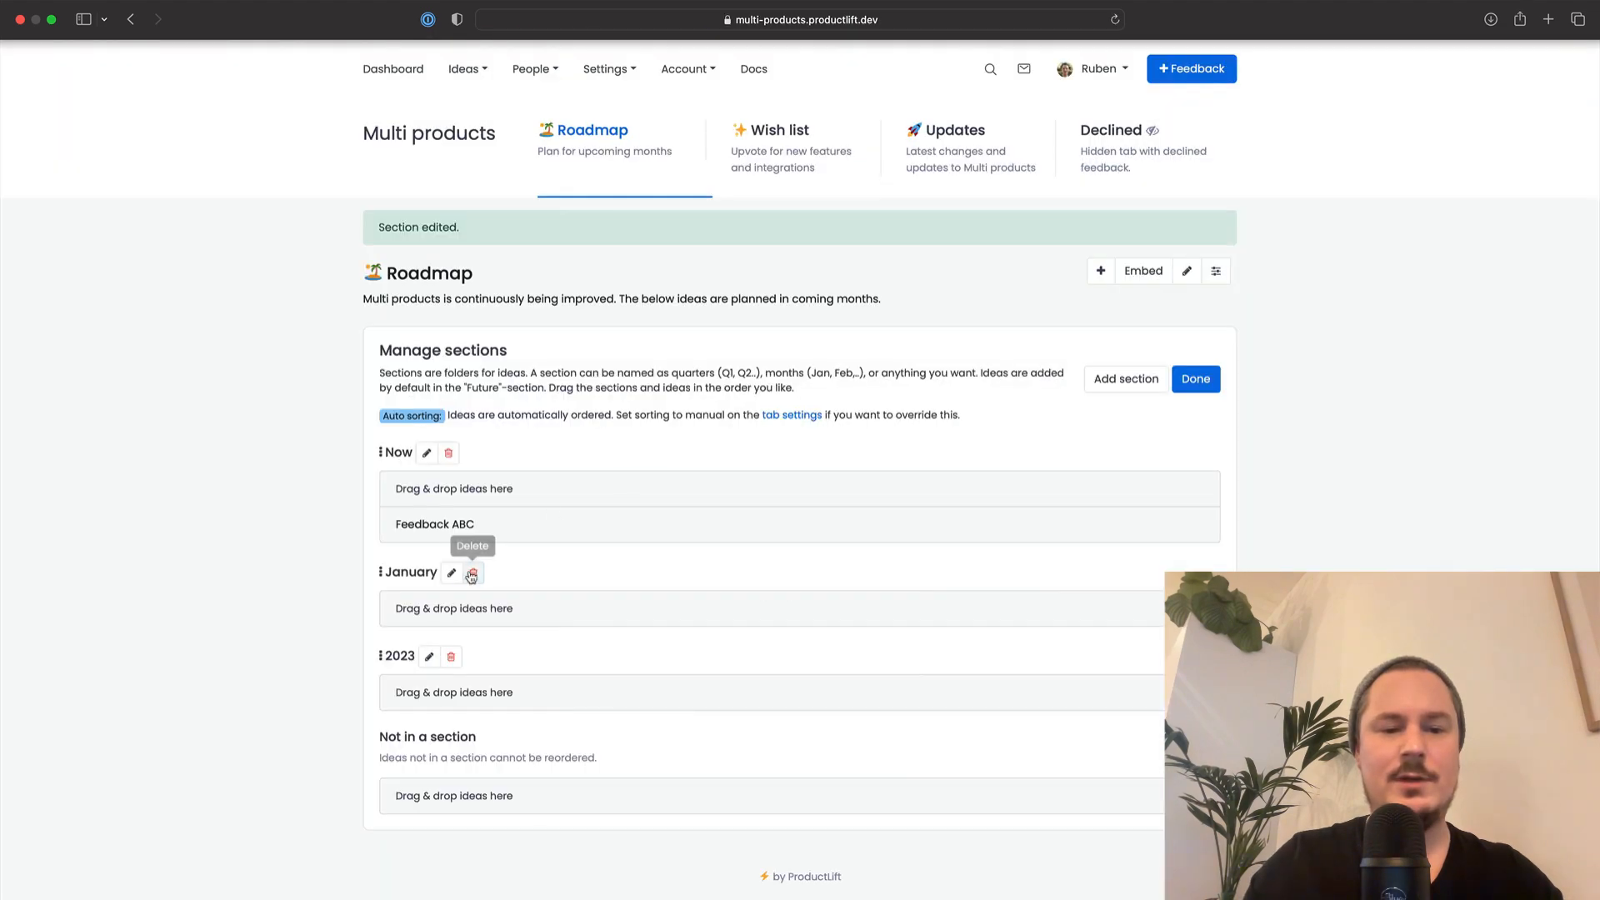
Rename the January section to "Next" and finish managing the Roadmap sections
click(451, 572)
double_click(794, 136)
text(Next)
click(960, 192)
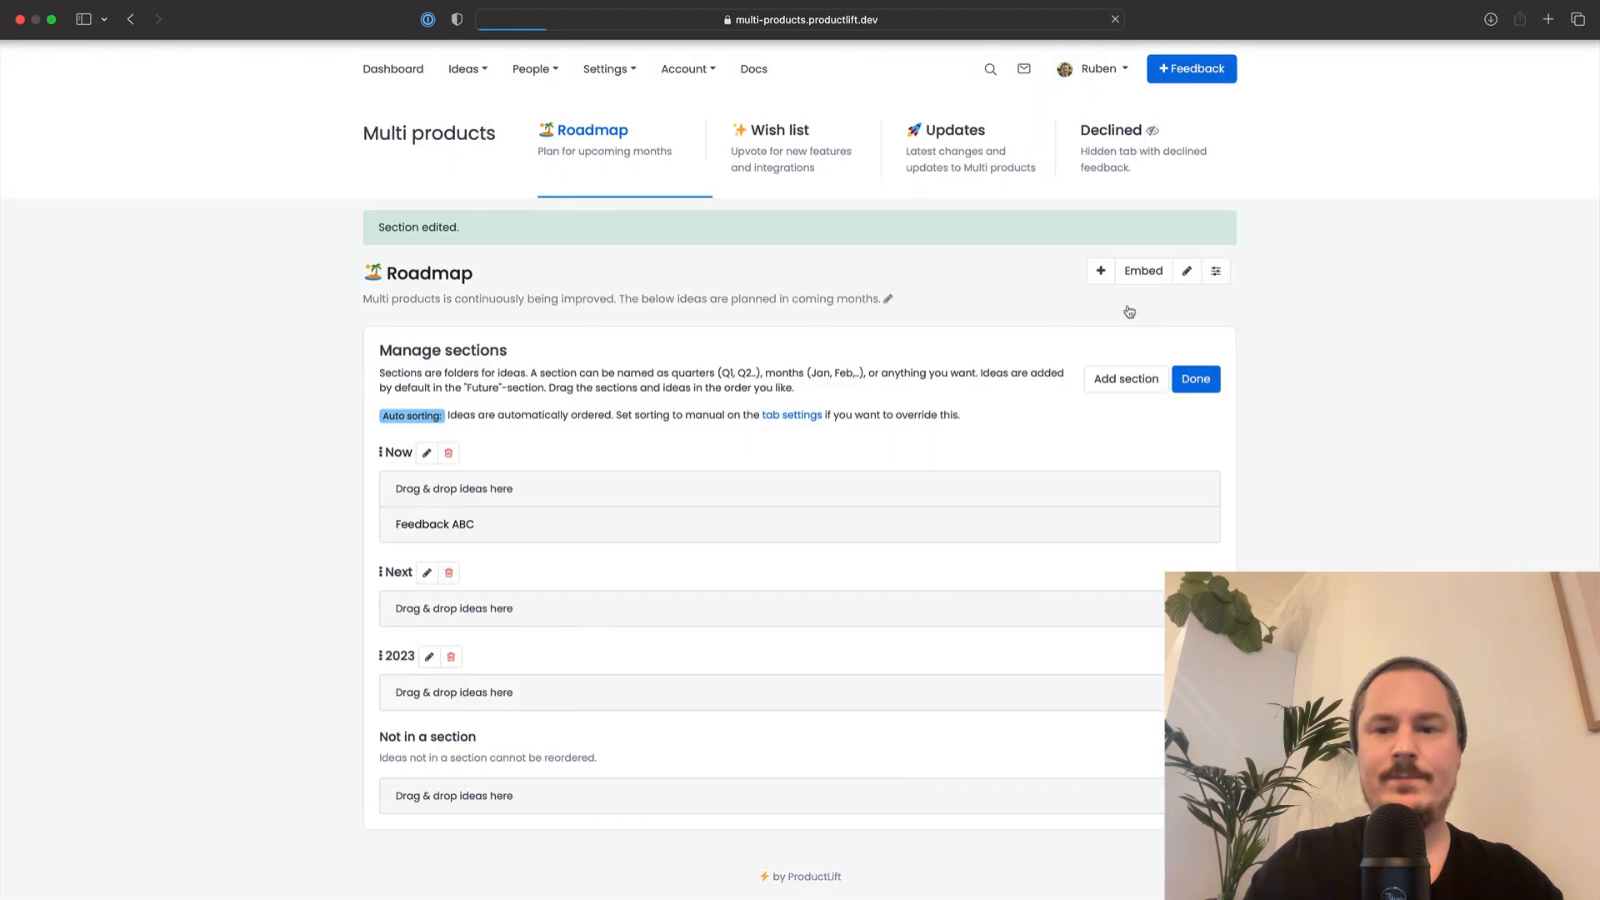
click(1196, 378)
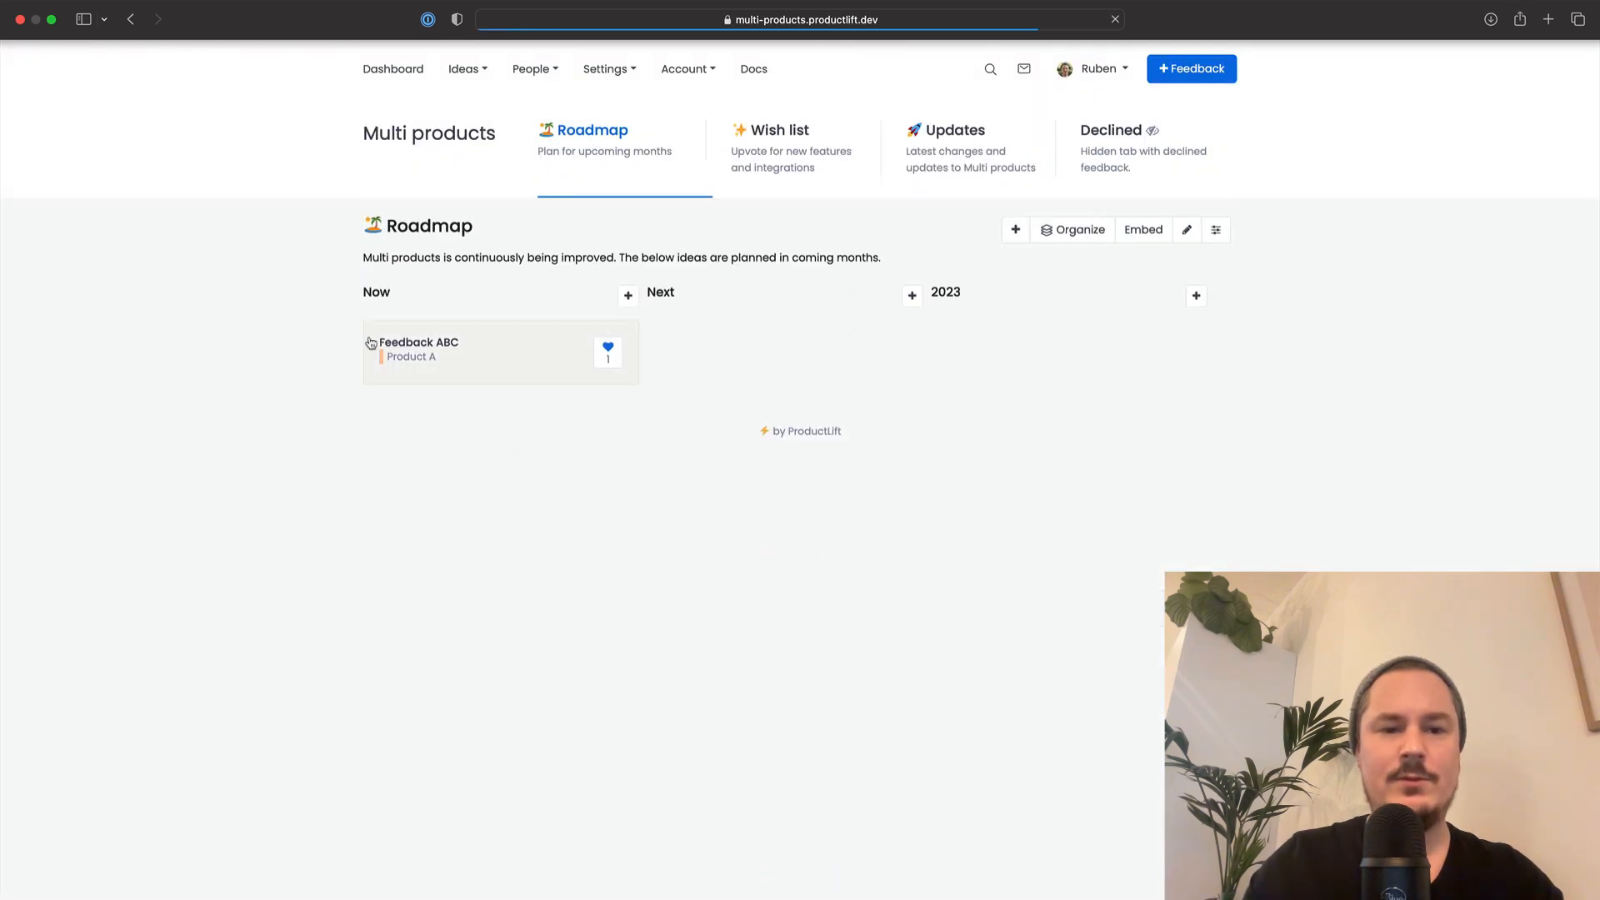
Start a new post from the Roadmap's Now section and title it "ABCD feedback"
mouse_move(683, 305)
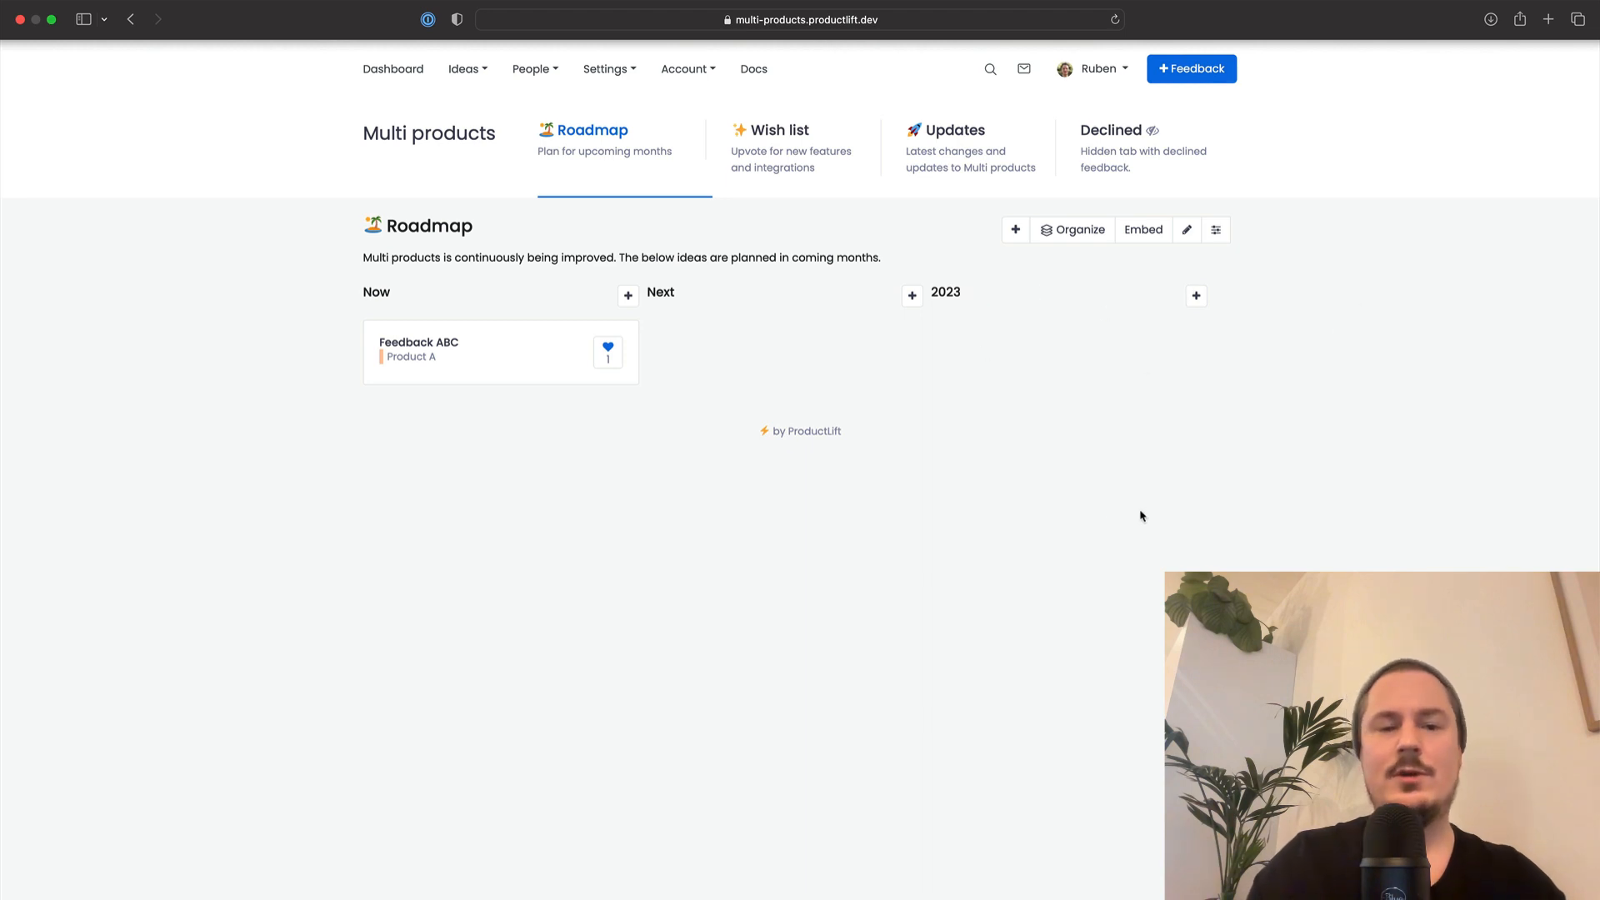
click(628, 295)
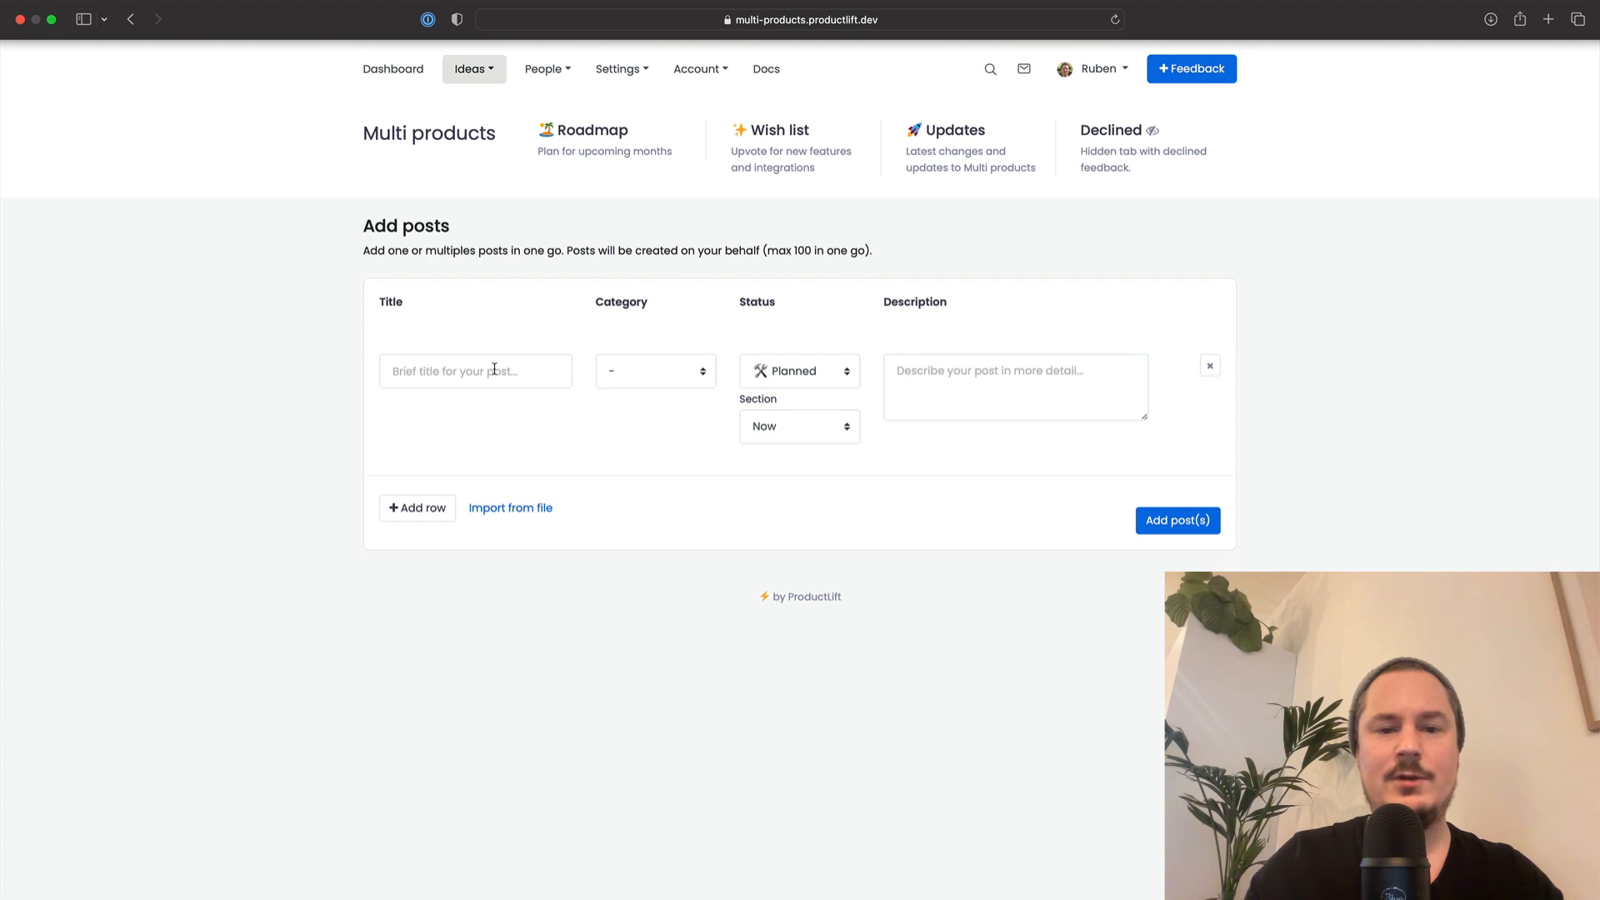
click(494, 369)
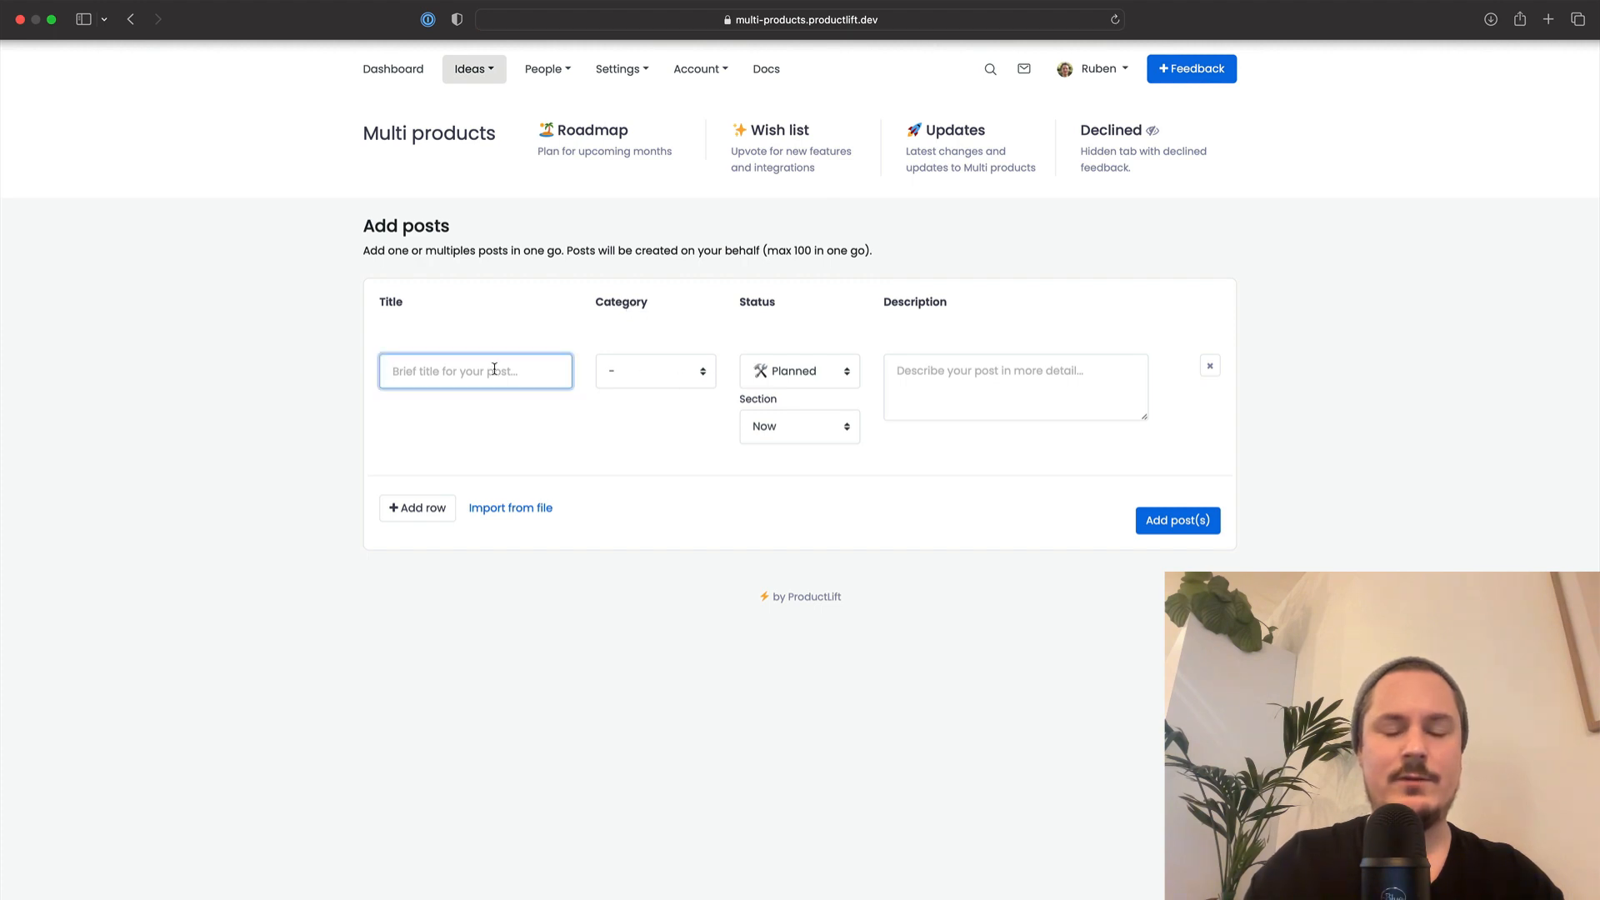
text(ABCD in)
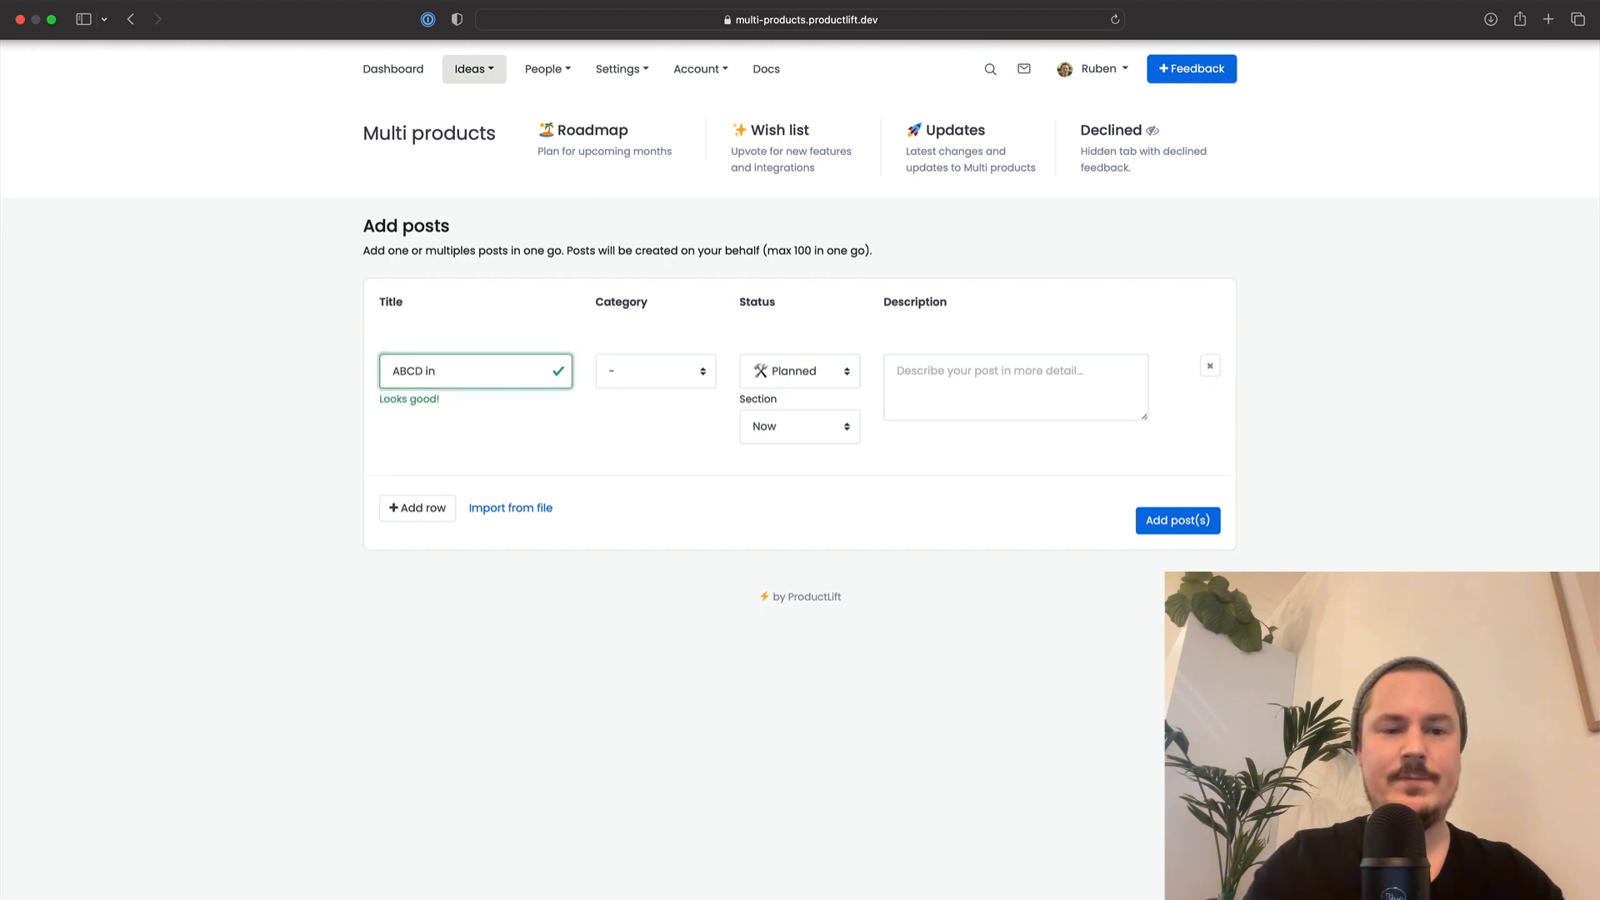
key(BackSpace)
key(BackSpace)
text(feedback)
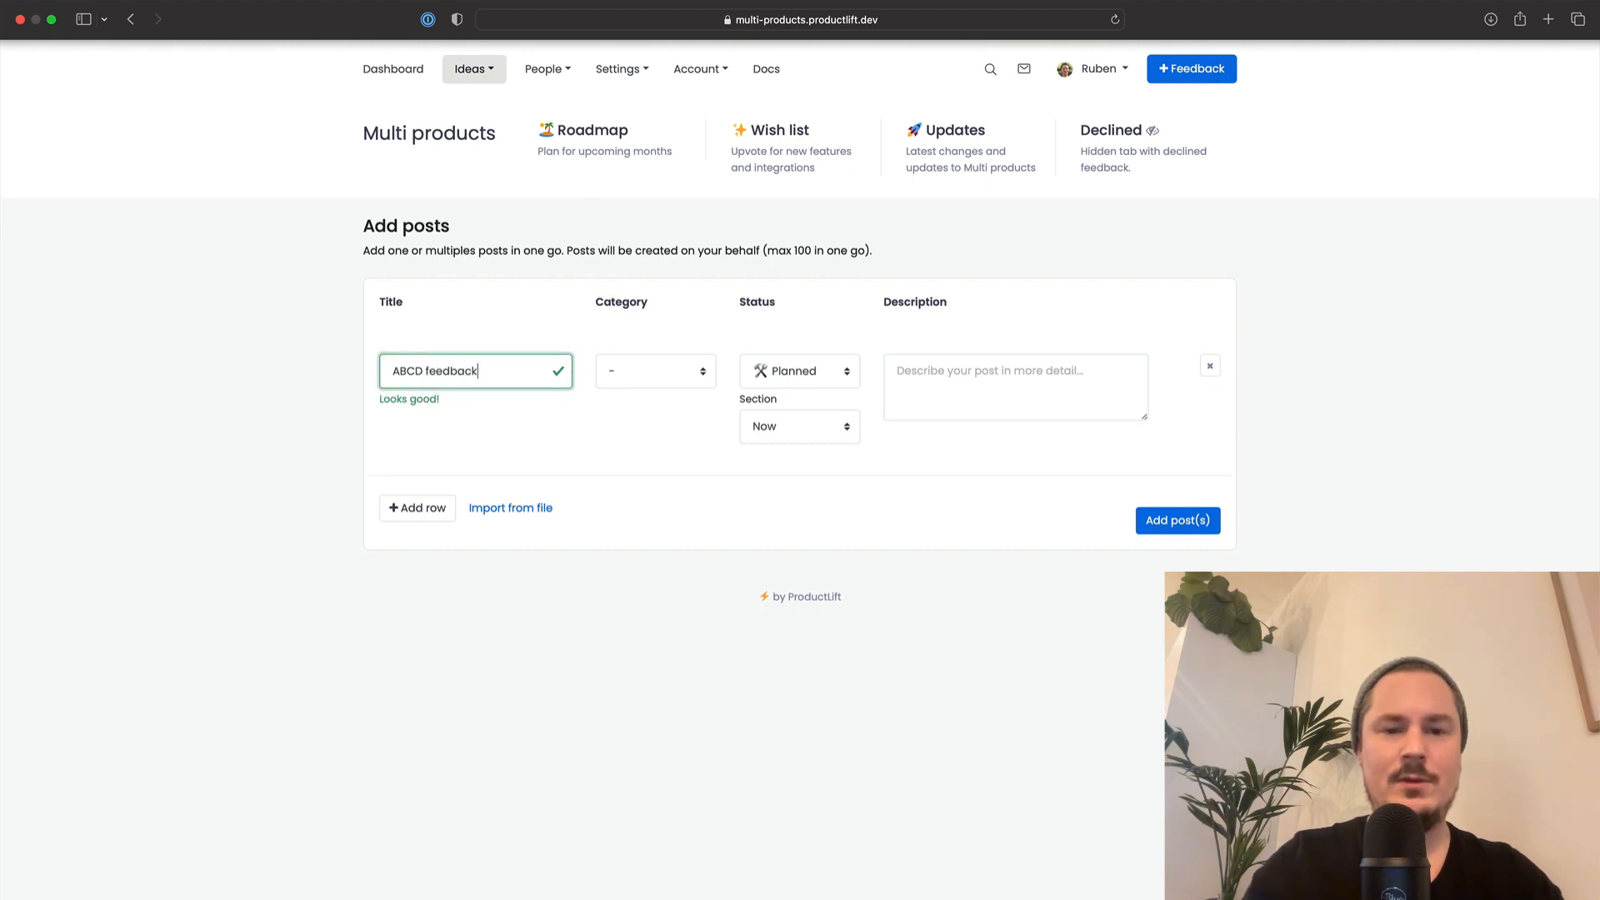
Assign the new post to the Product B category, describe it as "dfdsfdfsdfdsfdfsdfdsfdfs", and submit it
click(657, 369)
click(630, 406)
click(1010, 397)
text(dfdsfdfs)
key(super+a)
text(dfdsfdfsdfsdfsdfsdfsdfs)
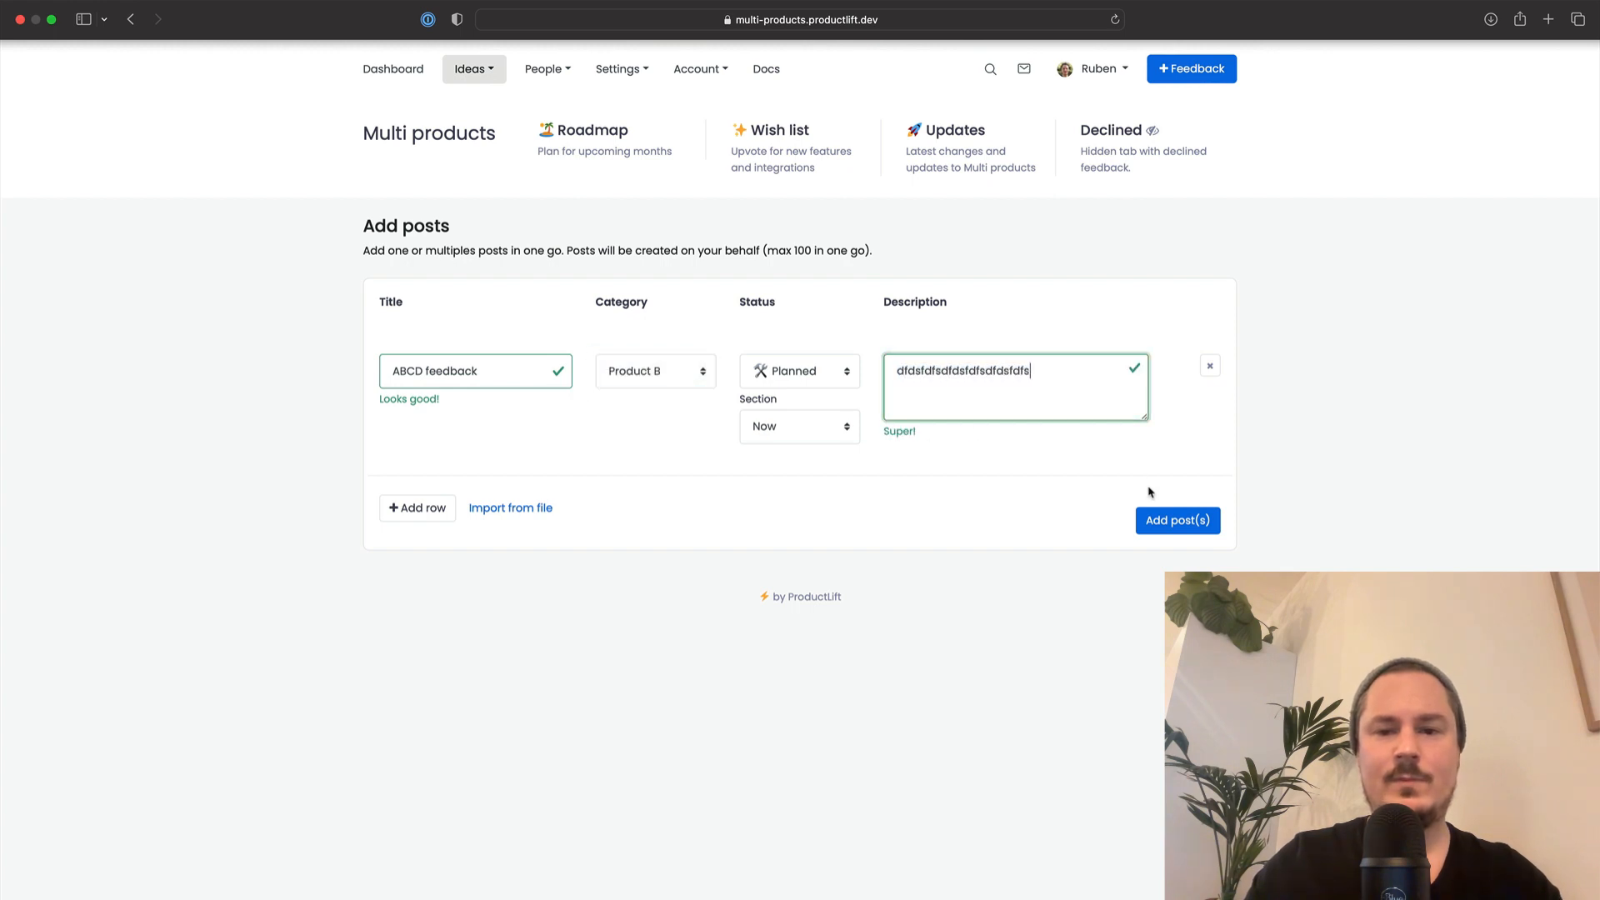
click(1167, 520)
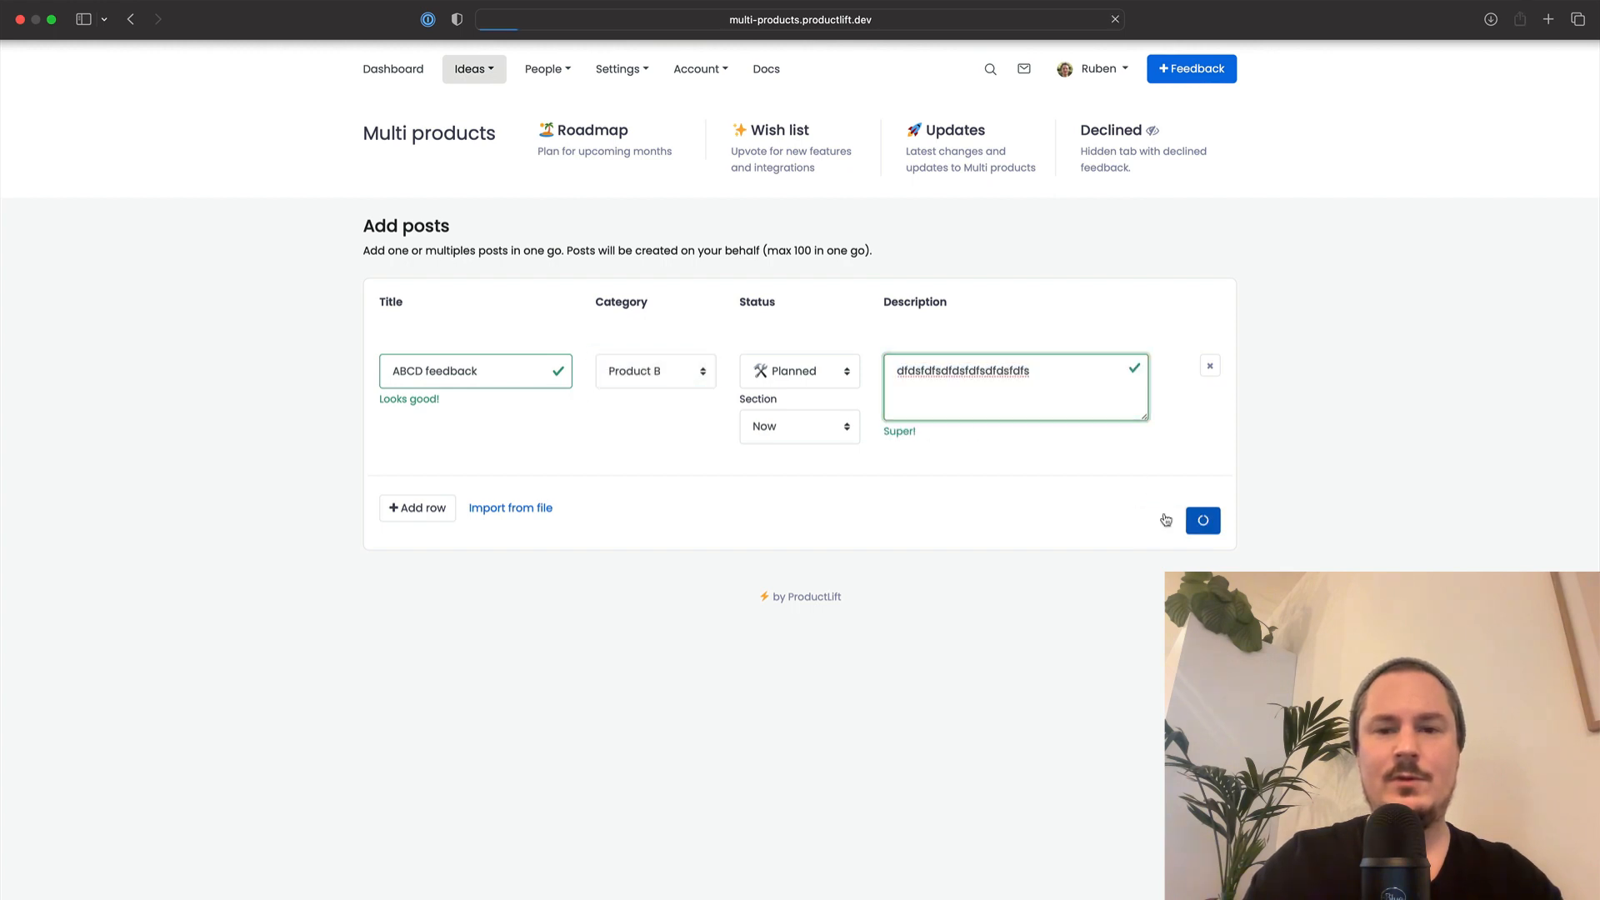
Return to the Roadmap and filter it by the Product B category
click(615, 132)
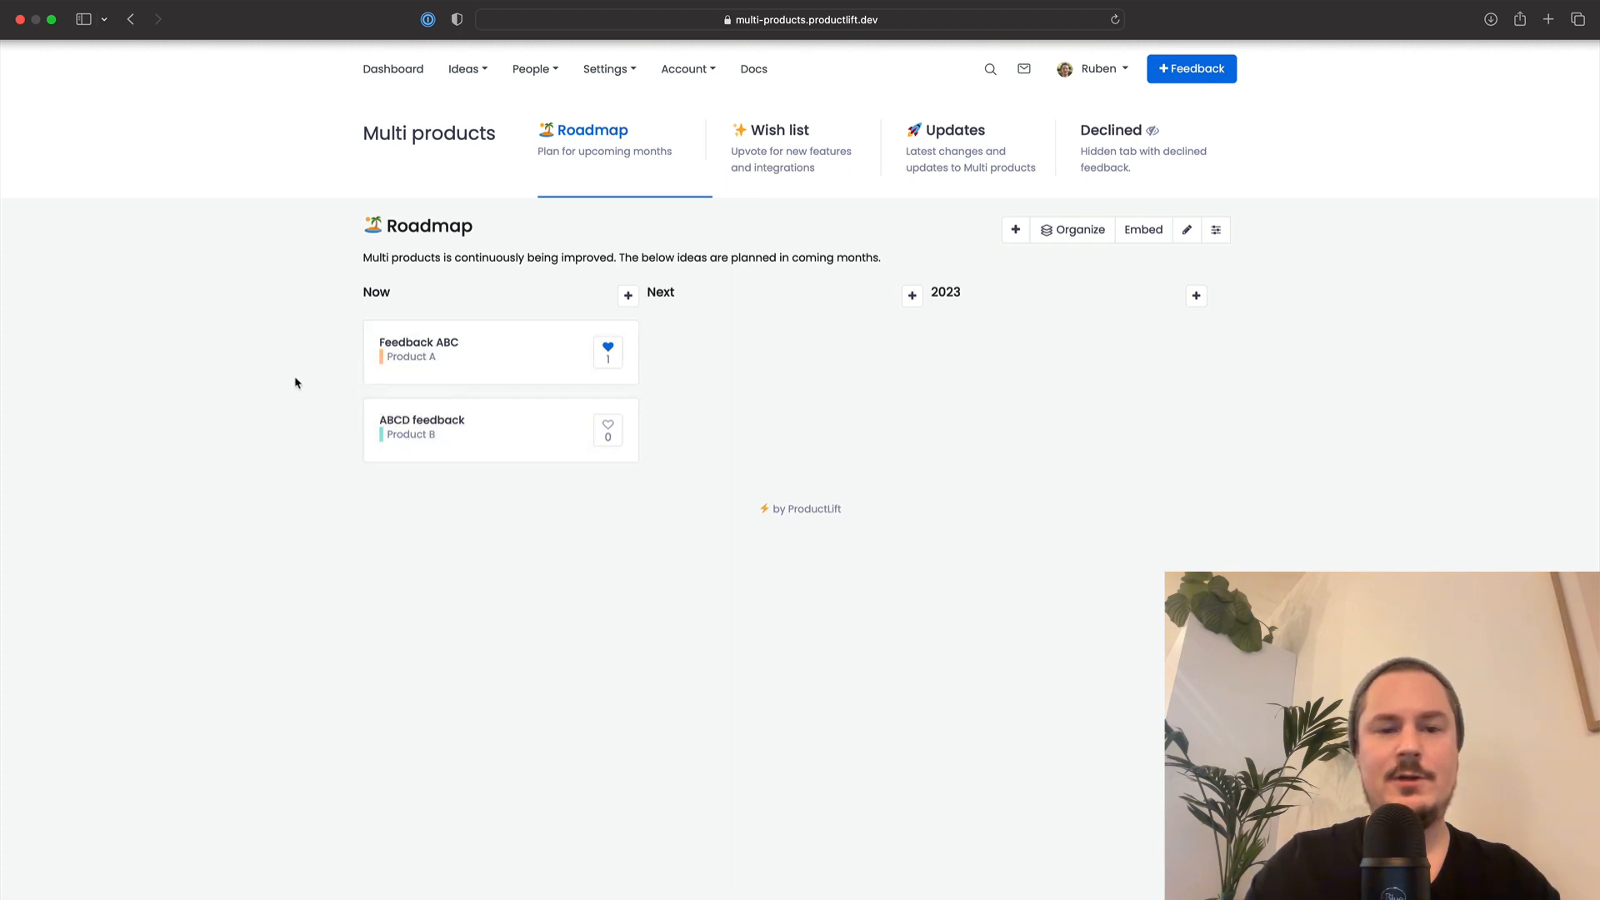
click(1215, 230)
click(1170, 298)
click(1164, 334)
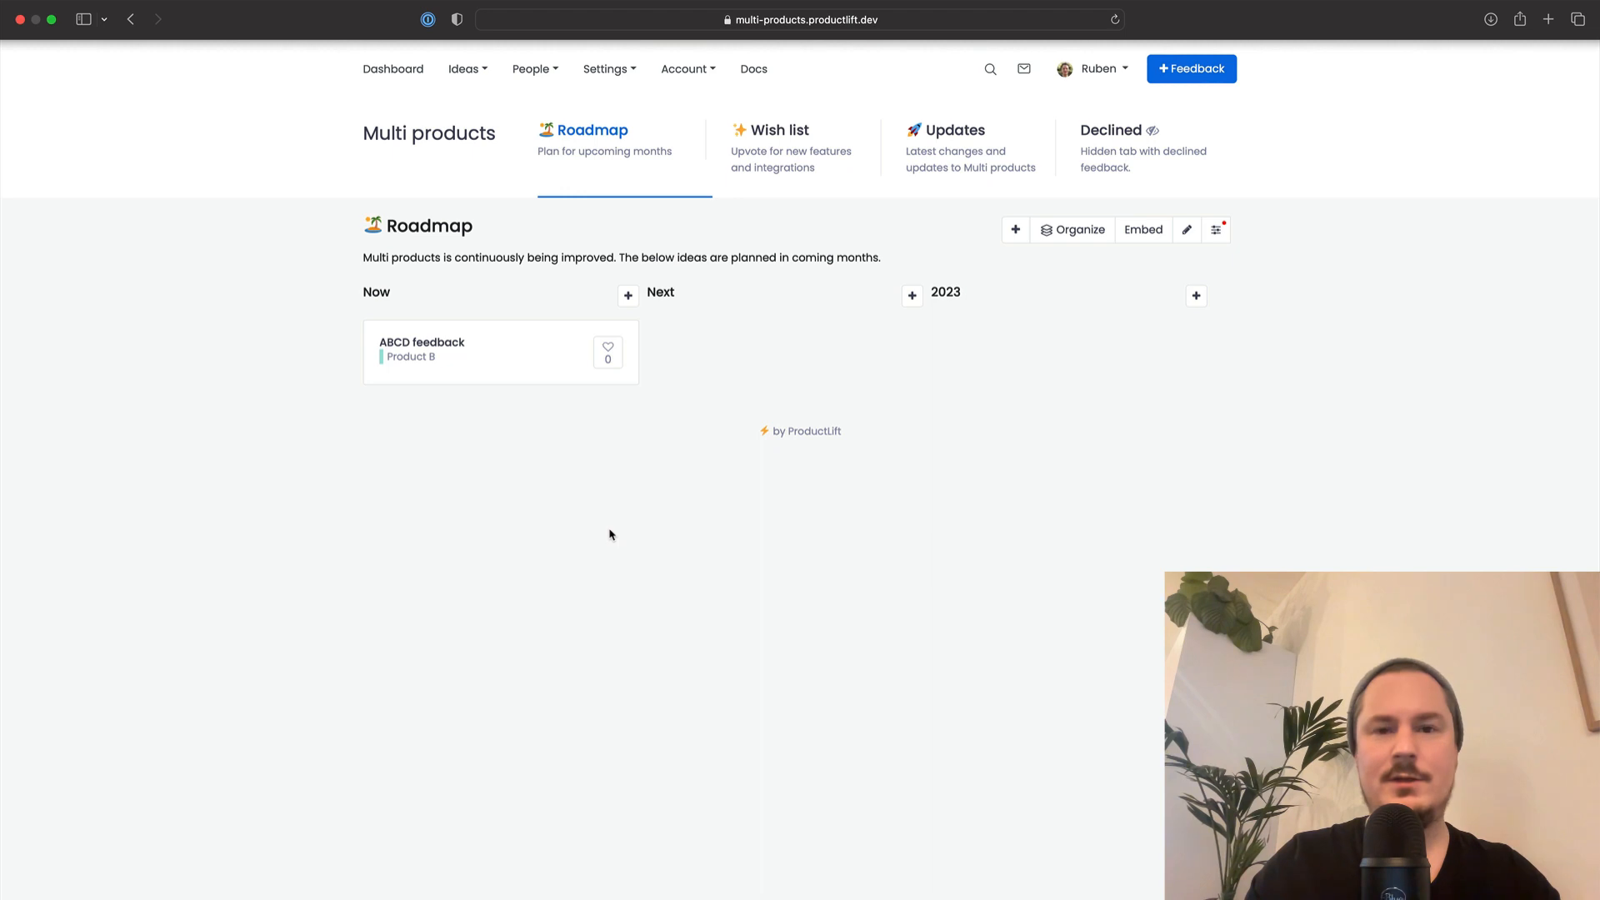
Examine the product part of the filtered Roadmap's web address, and return to the unfiltered Roadmap
click(957, 25)
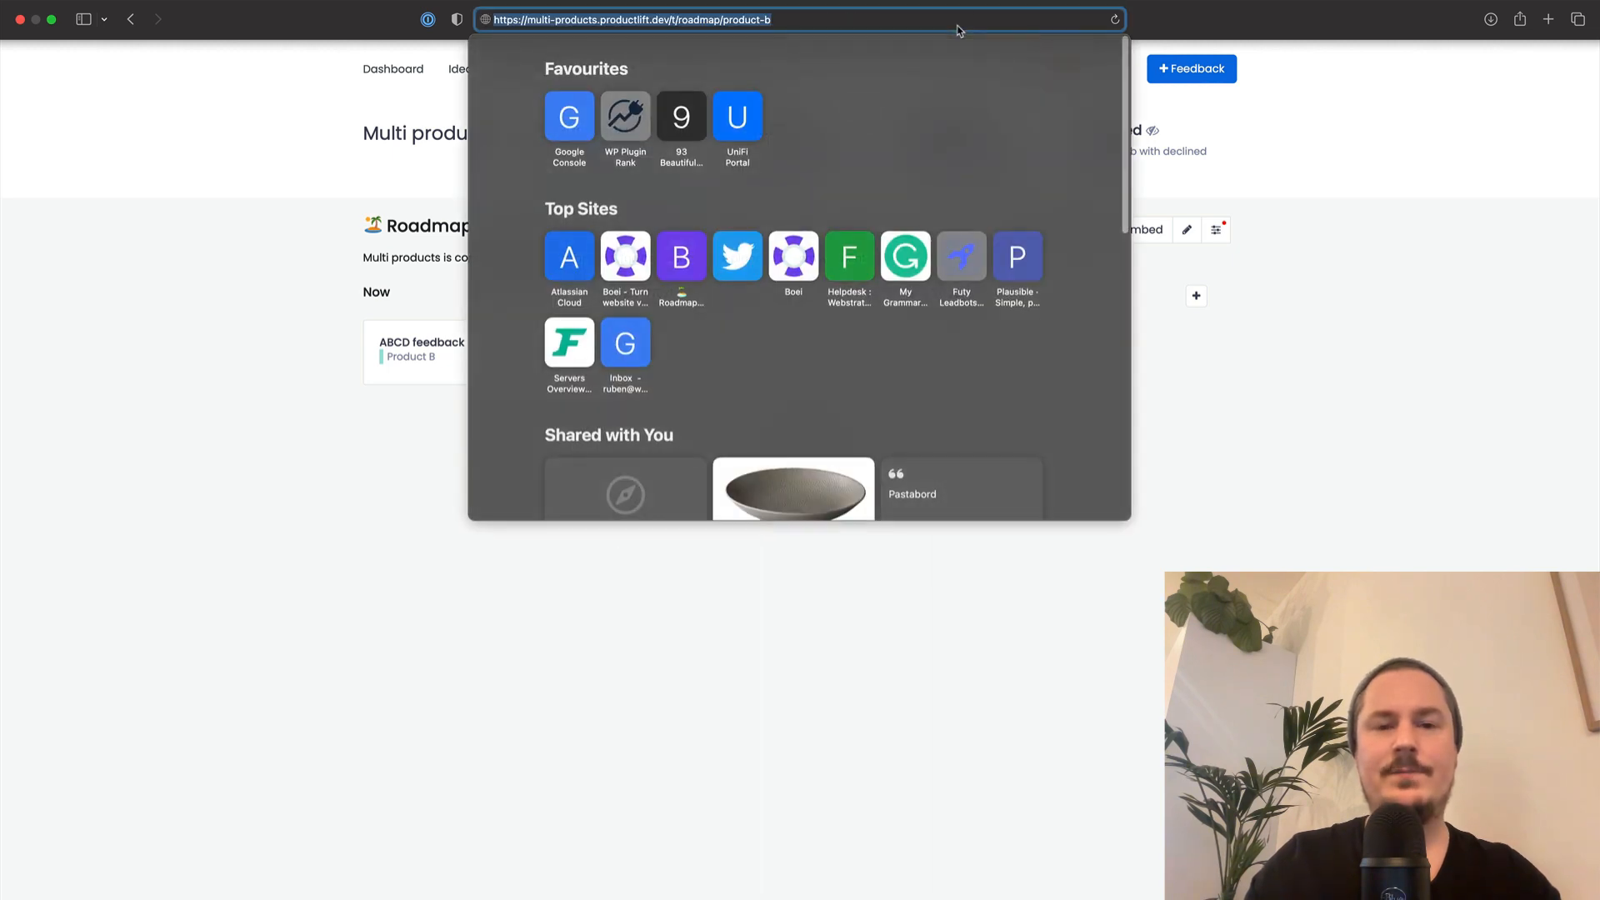
click(721, 20)
drag(723, 20, 768, 73)
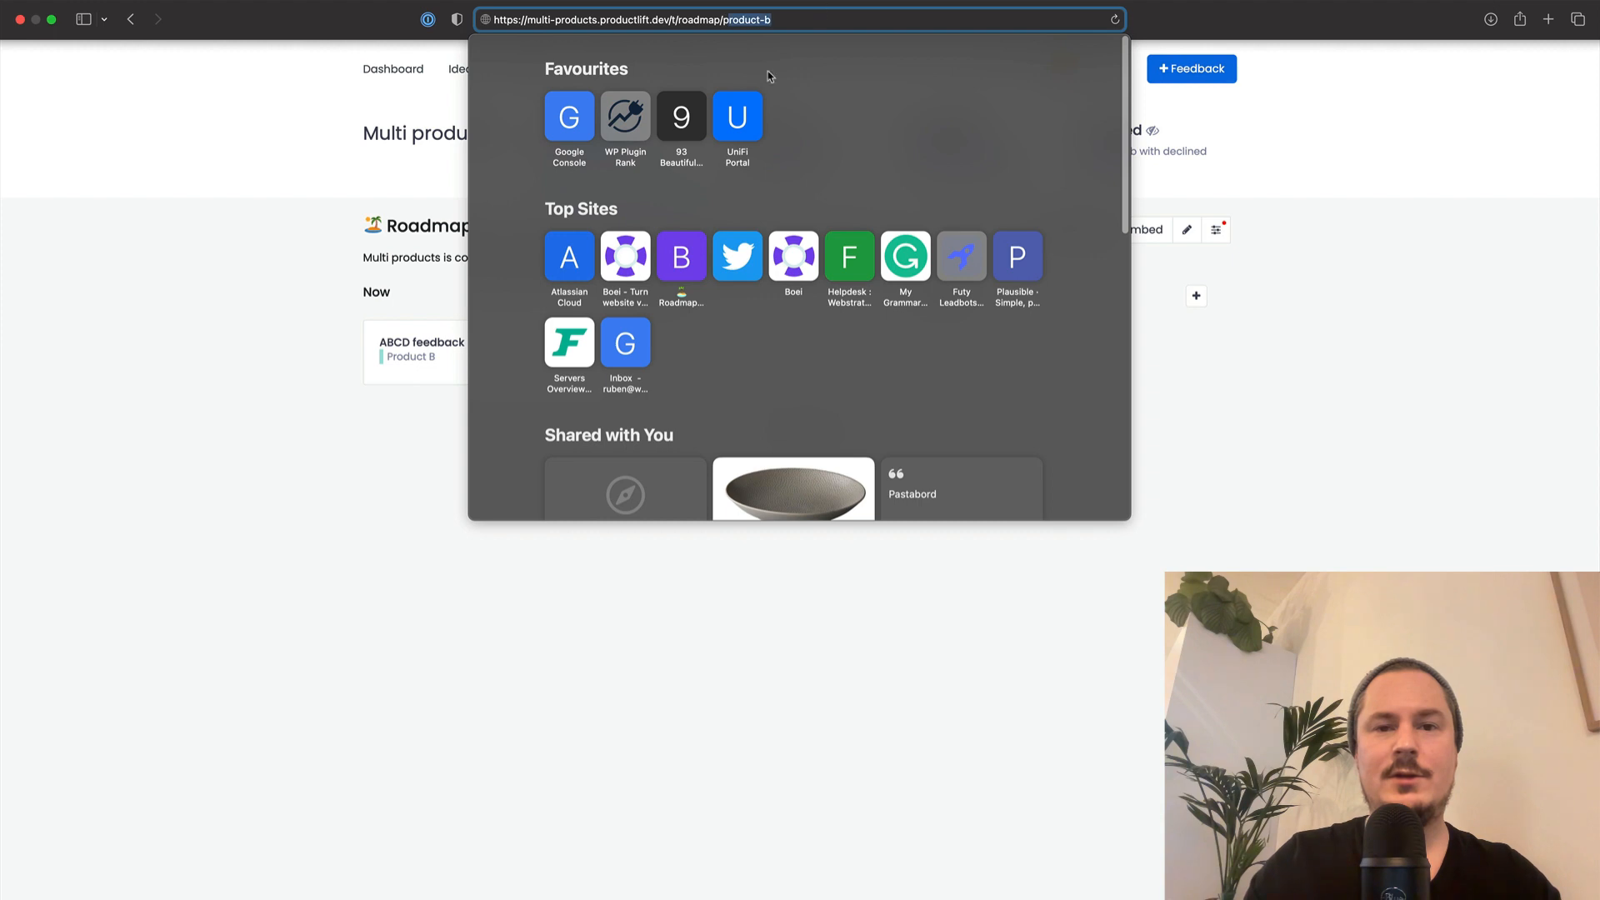
click(315, 305)
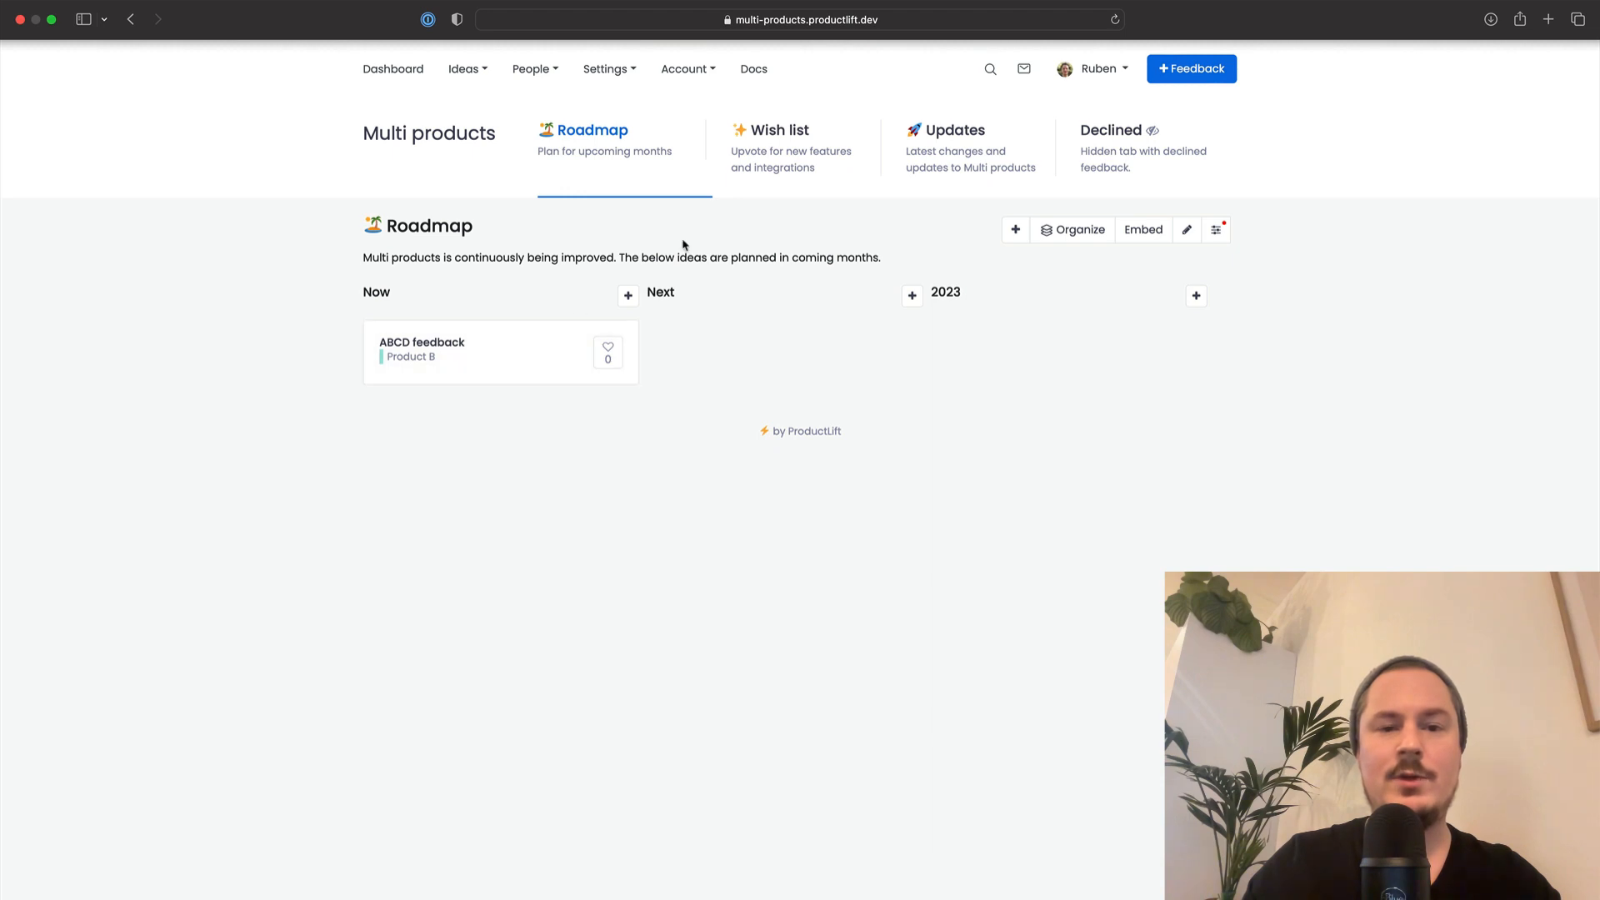
click(611, 135)
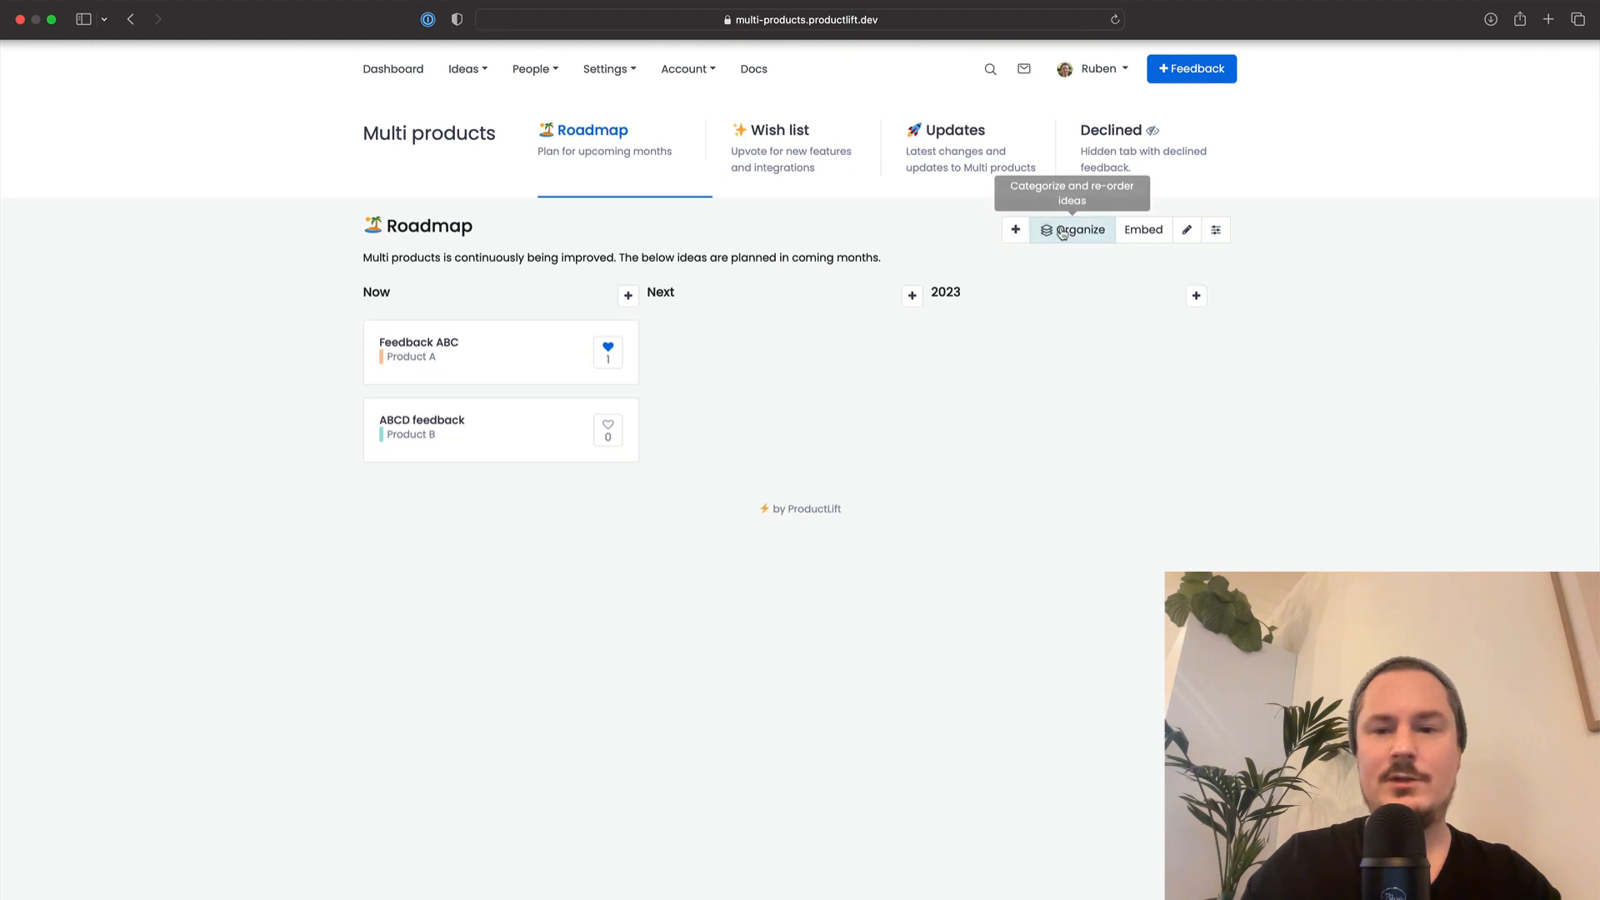
Open the Roadmap tab's settings and enter "Product A" as its page title and menu title
click(1216, 229)
triple_click(643, 499)
text(Product A)
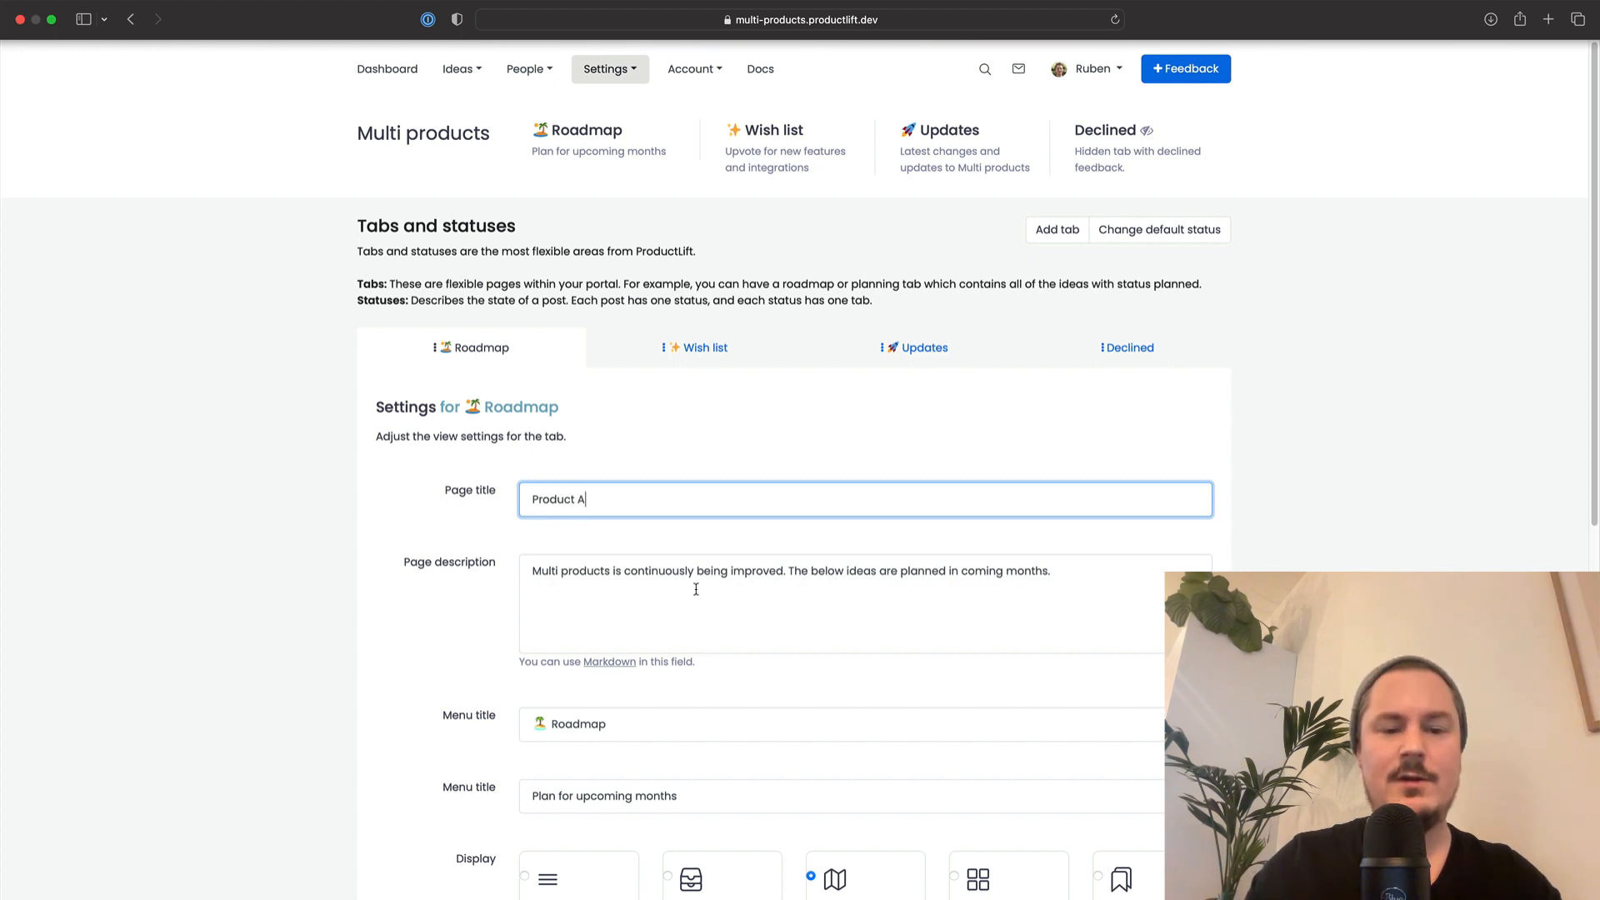
scroll(496, 569, down, 2)
triple_click(607, 410)
key(super+c)
triple_click(602, 649)
key(super+v)
Rename the Roadmap tab's Planned status to "A_Planned", dropping its emoji, and save the status
scroll(364, 583, down, 10)
scroll(400, 633, down, 2)
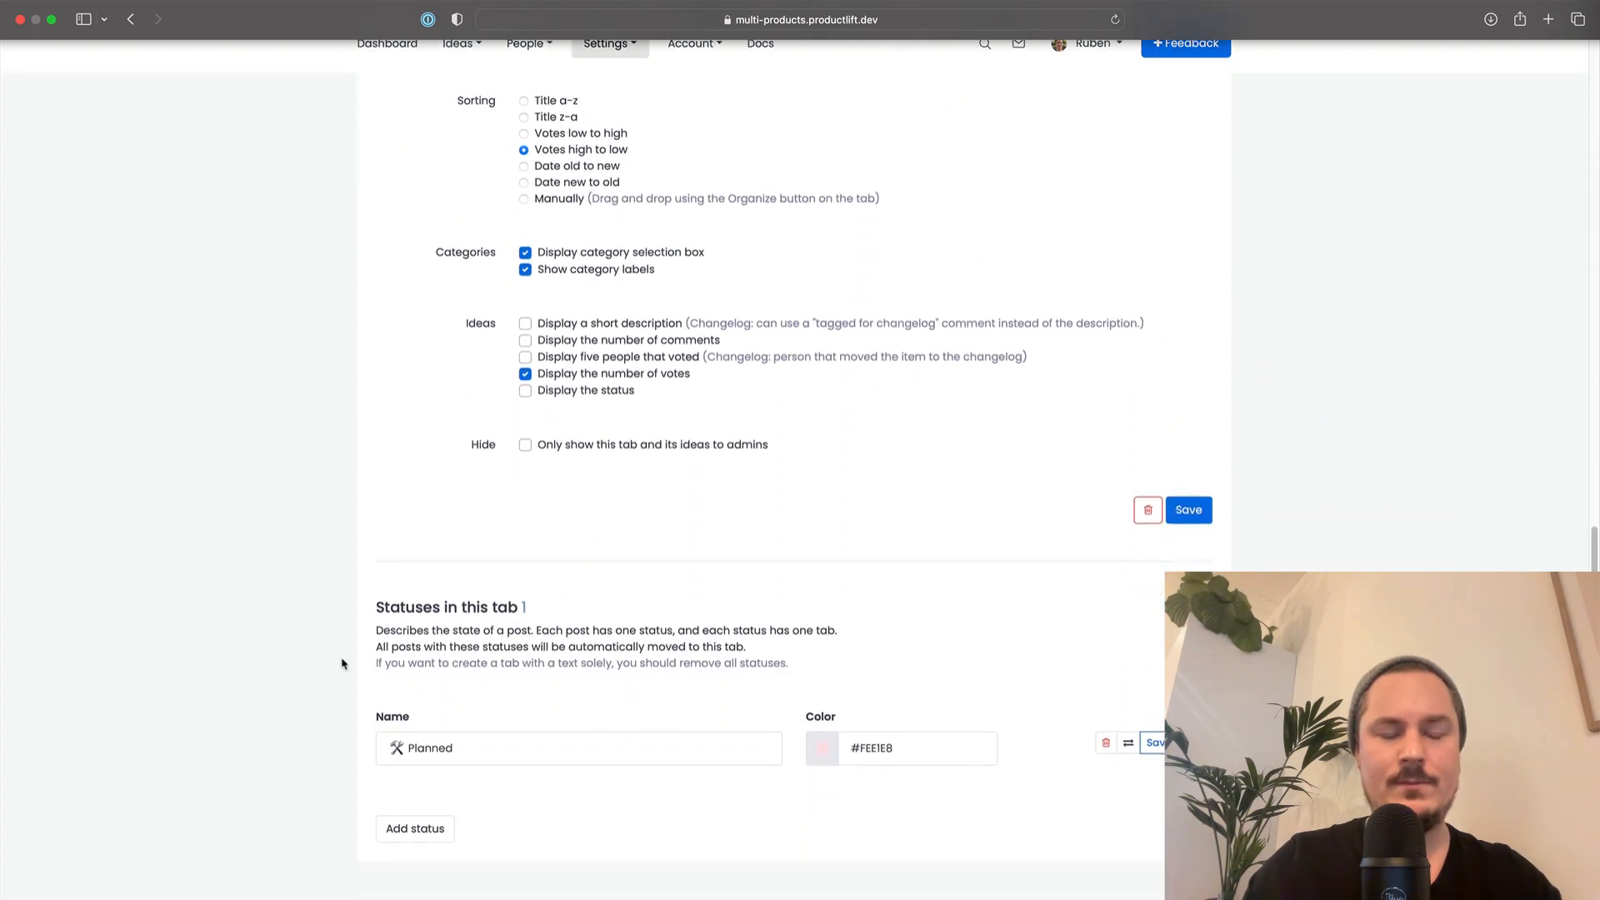
click(494, 760)
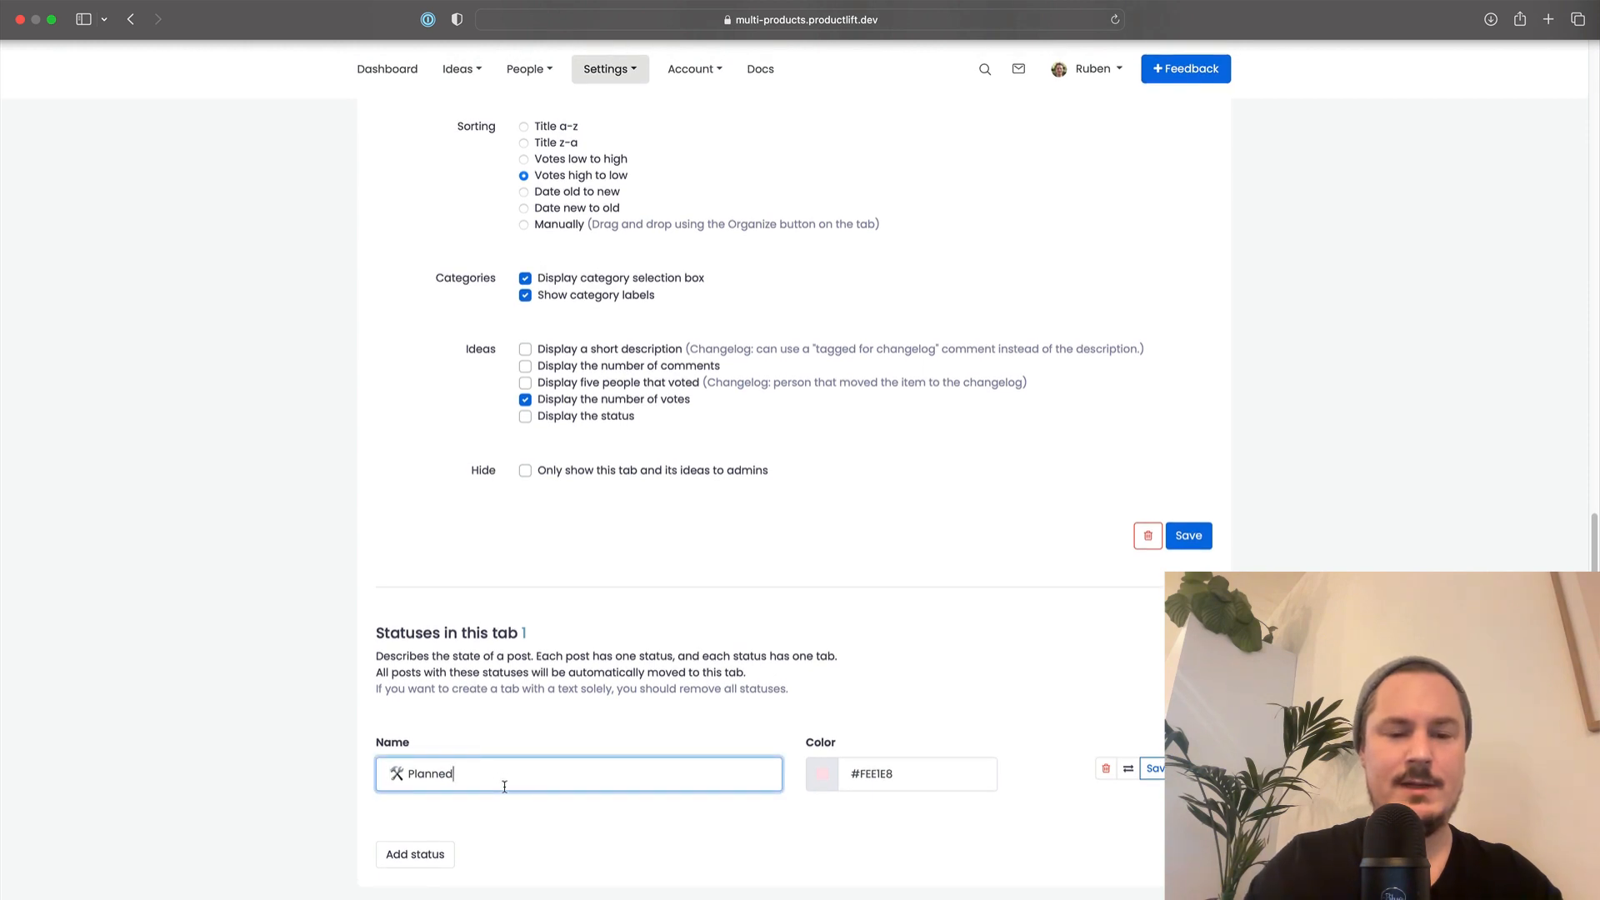
key(shift+Right)
key(Delete)
key(Delete)
key(super+a)
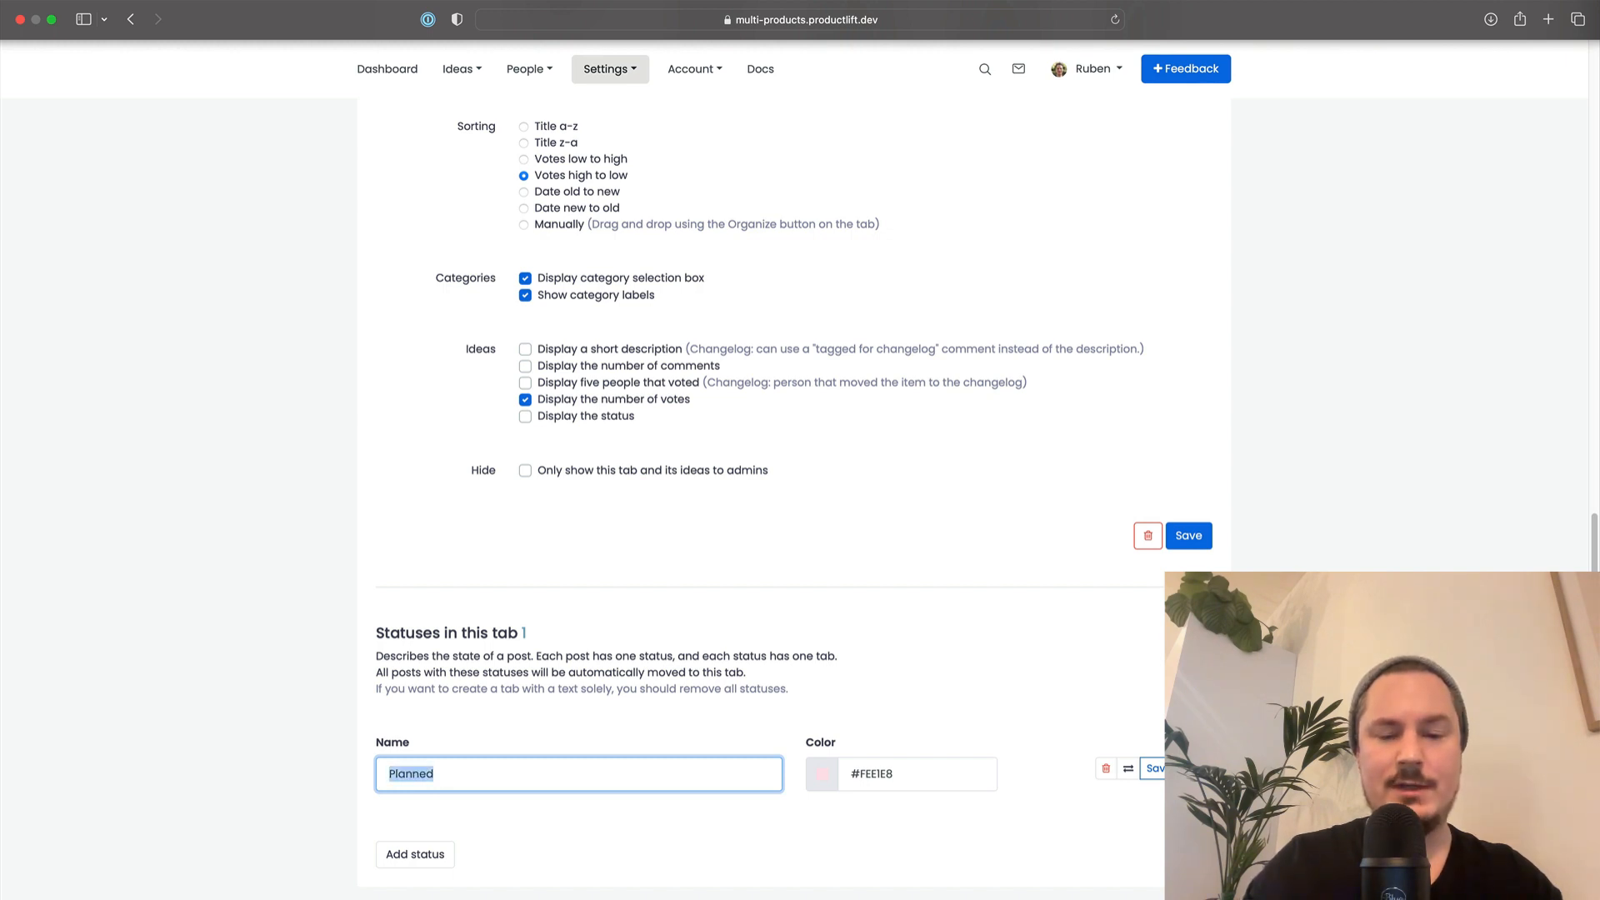
click(427, 774)
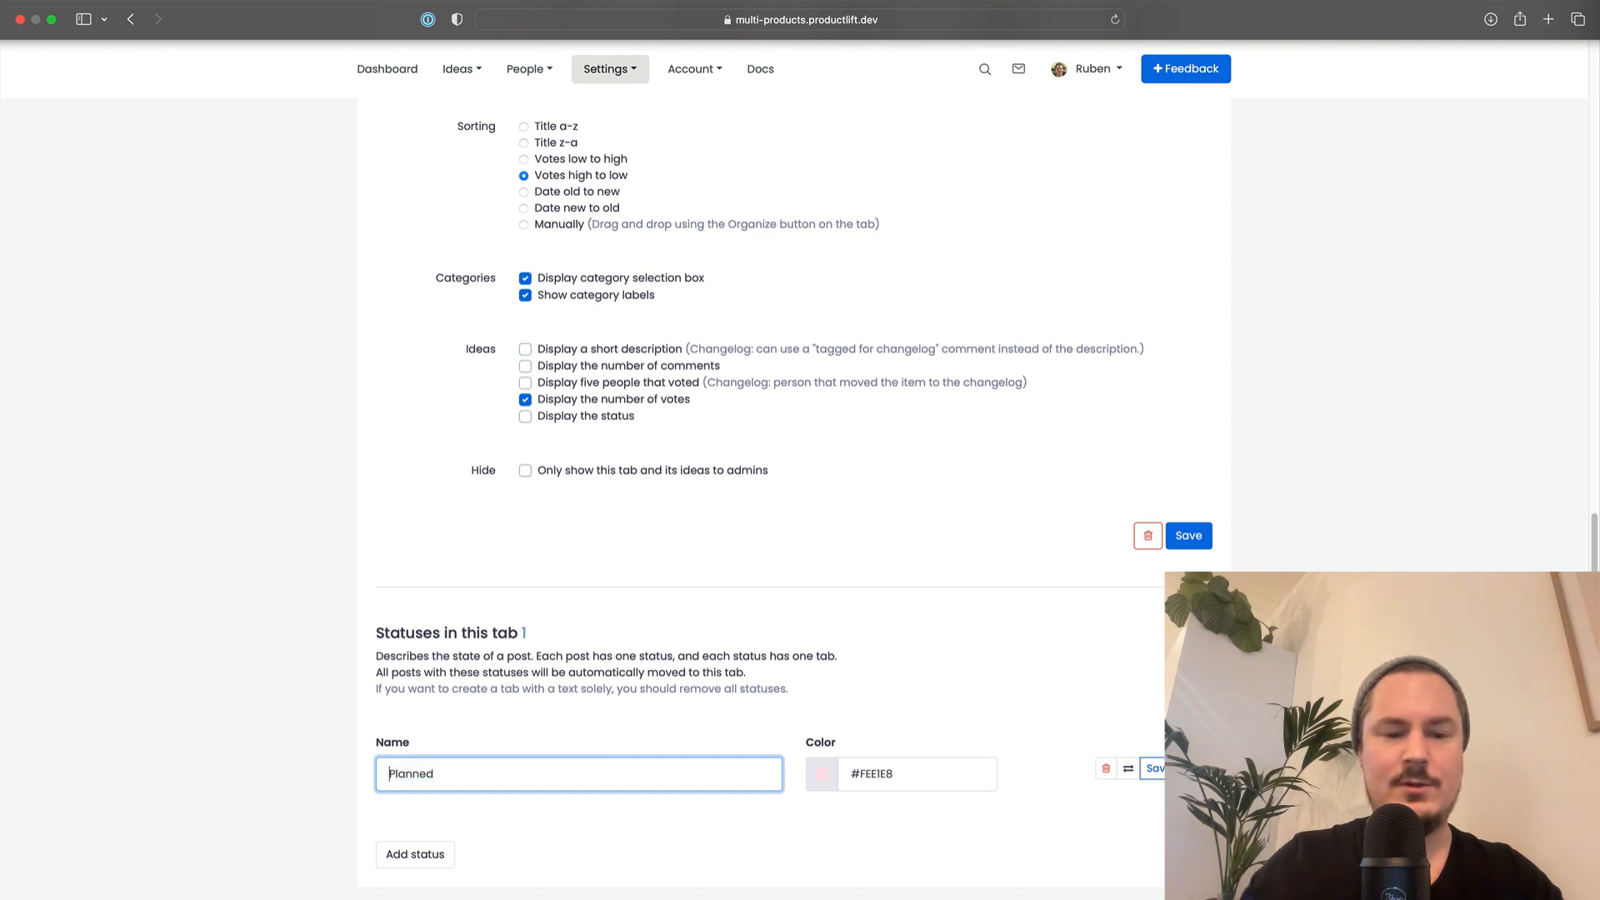
text(A_)
key(super+a)
key(super+c)
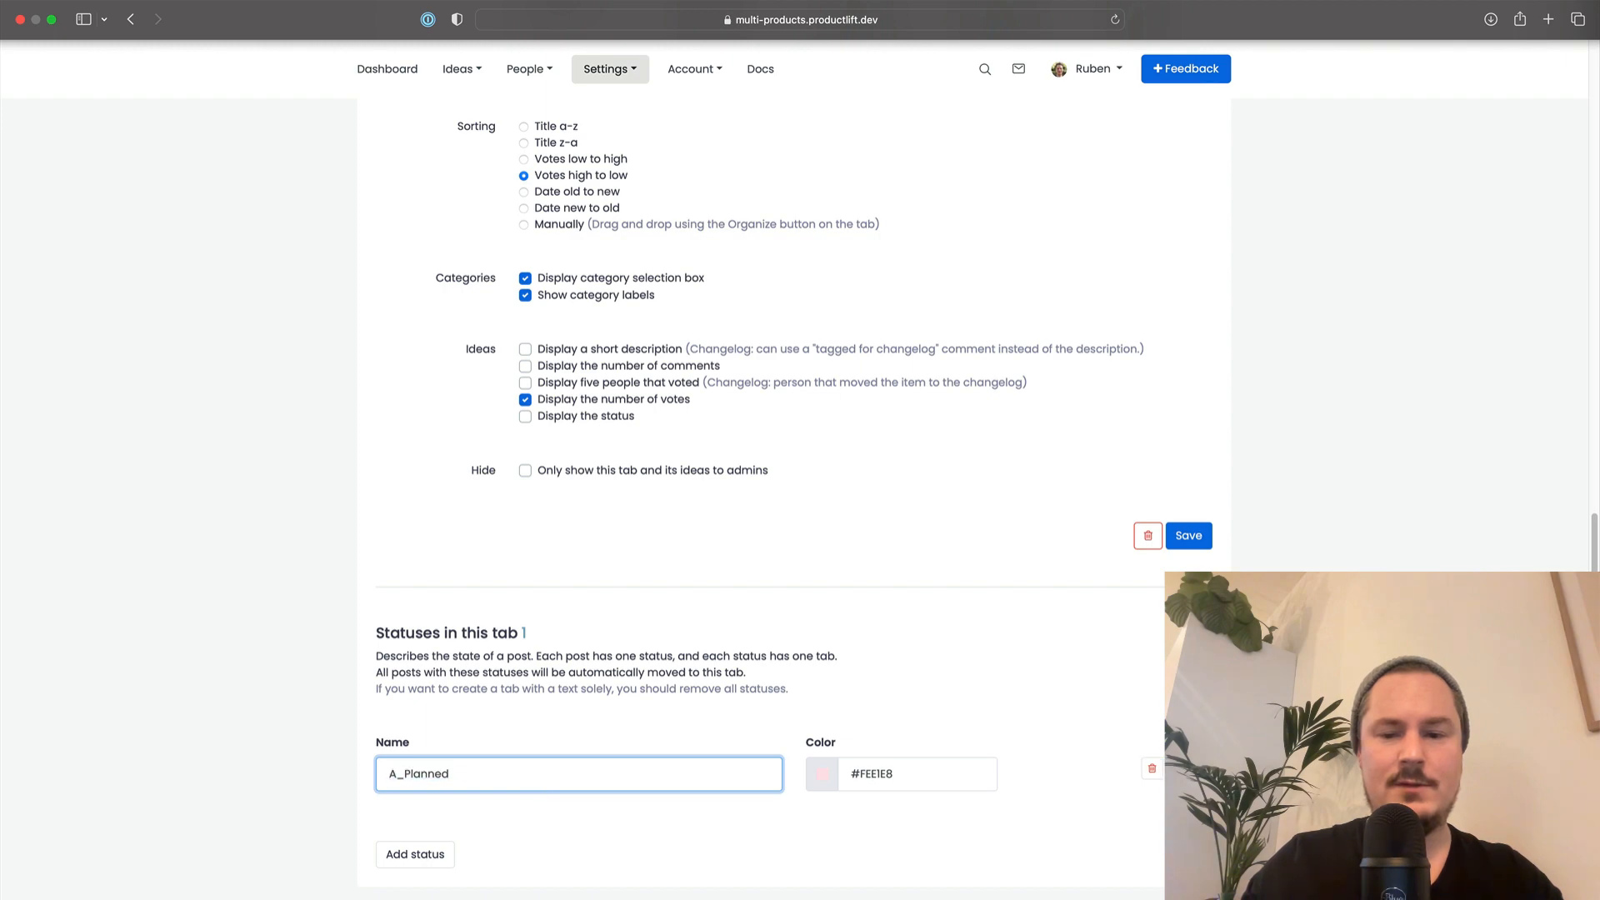
click(1152, 767)
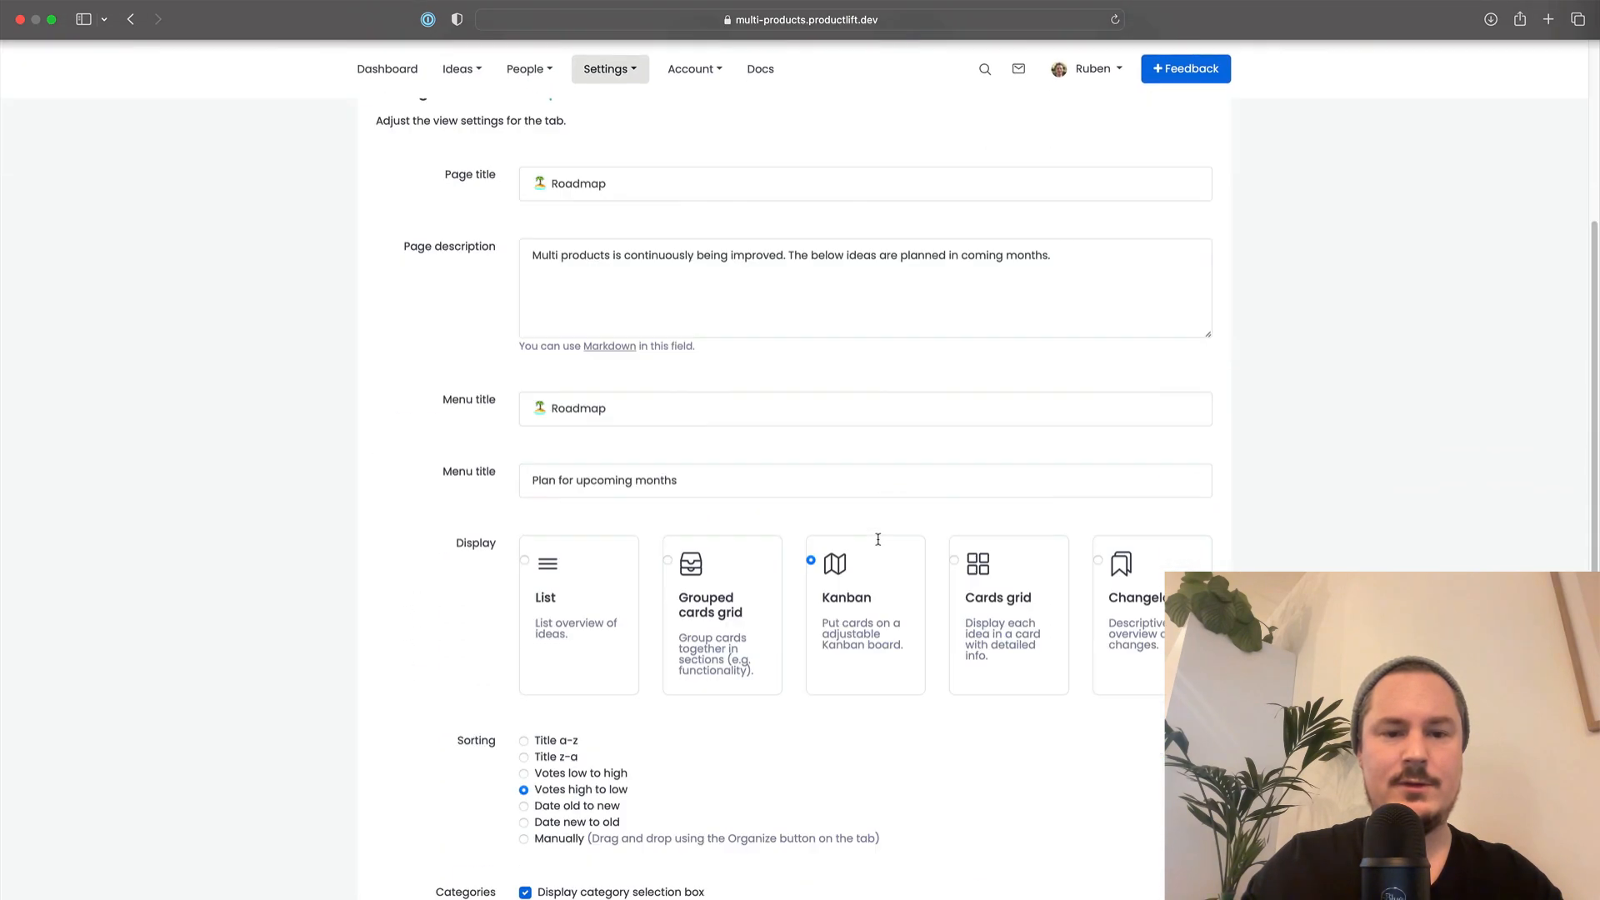
Add a new status named "A WishList" to the Roadmap tab
click(414, 853)
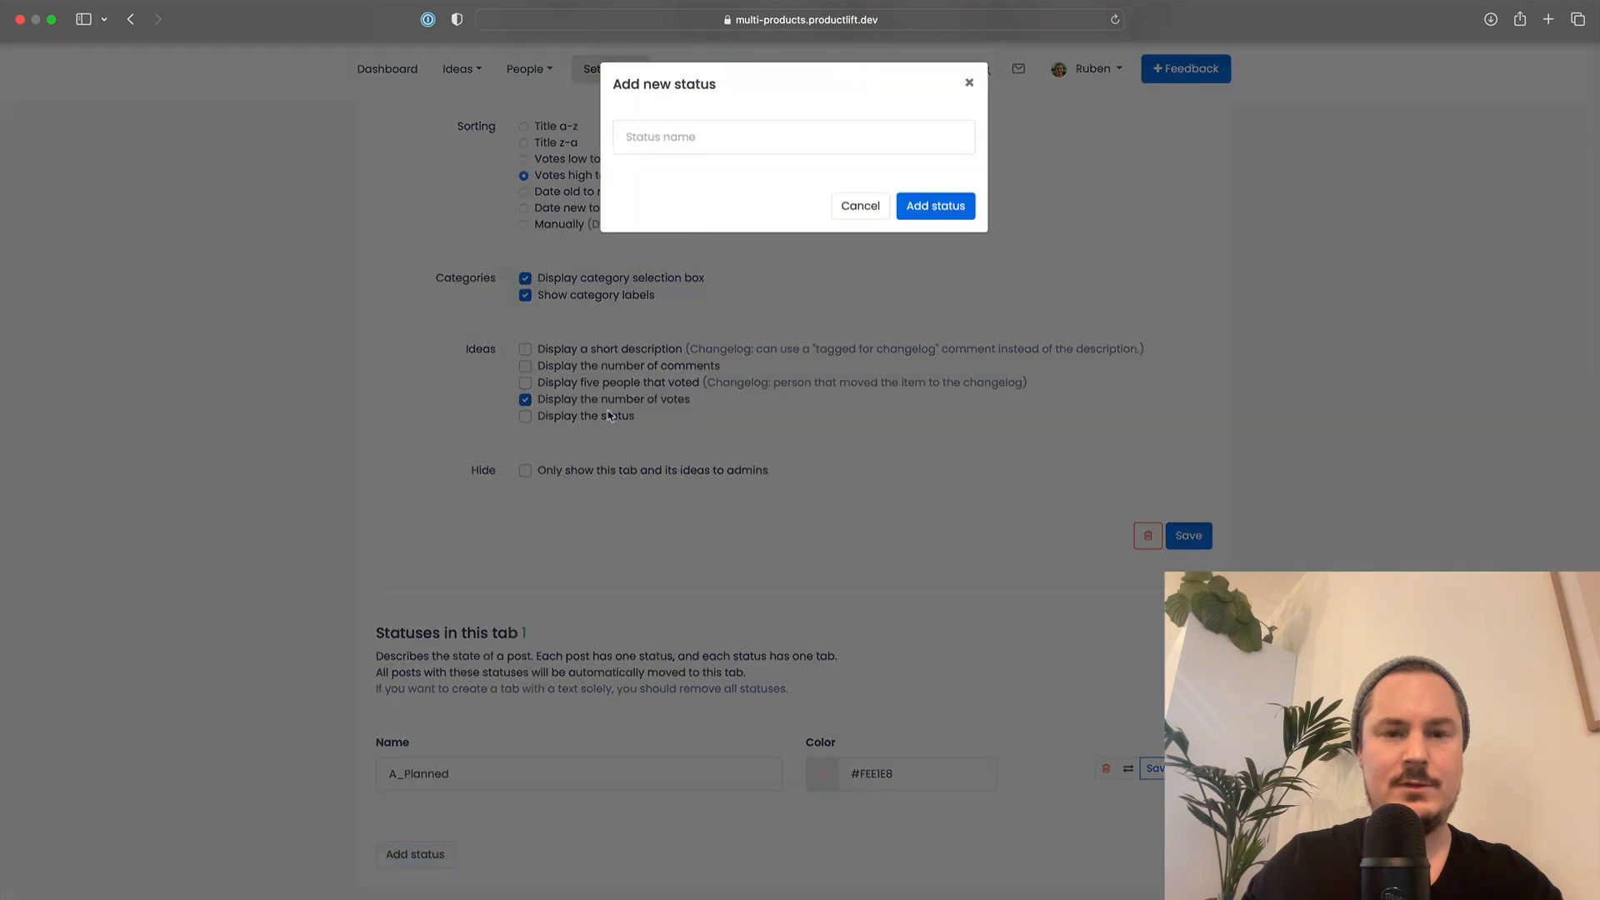
click(732, 145)
key(super+v)
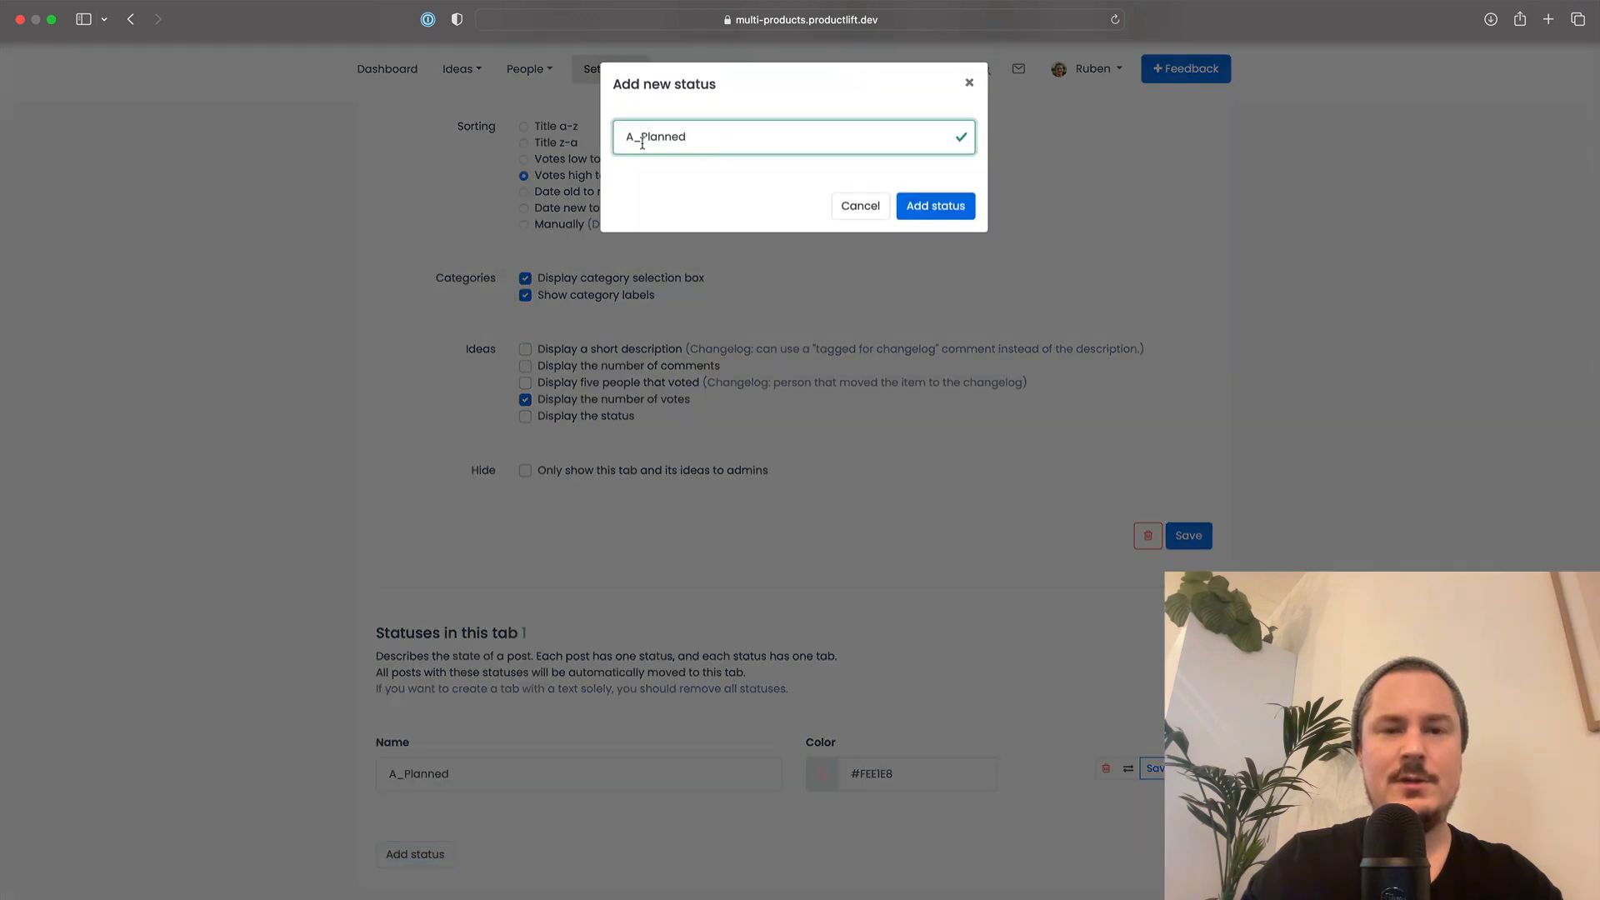
key(shift+super+Right)
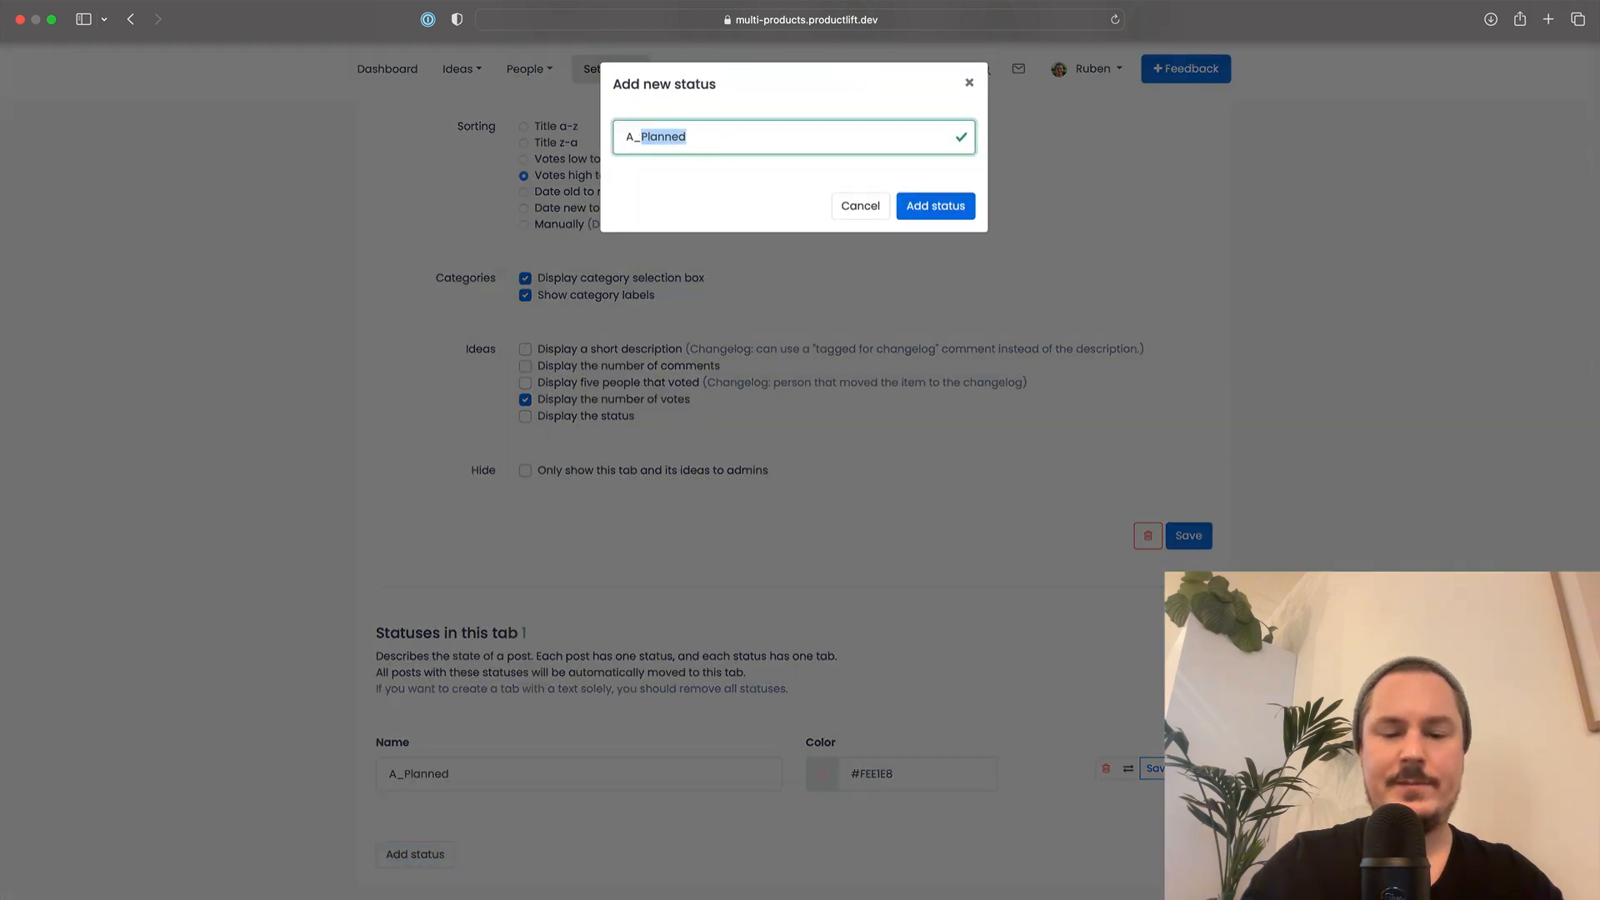
text(WishList)
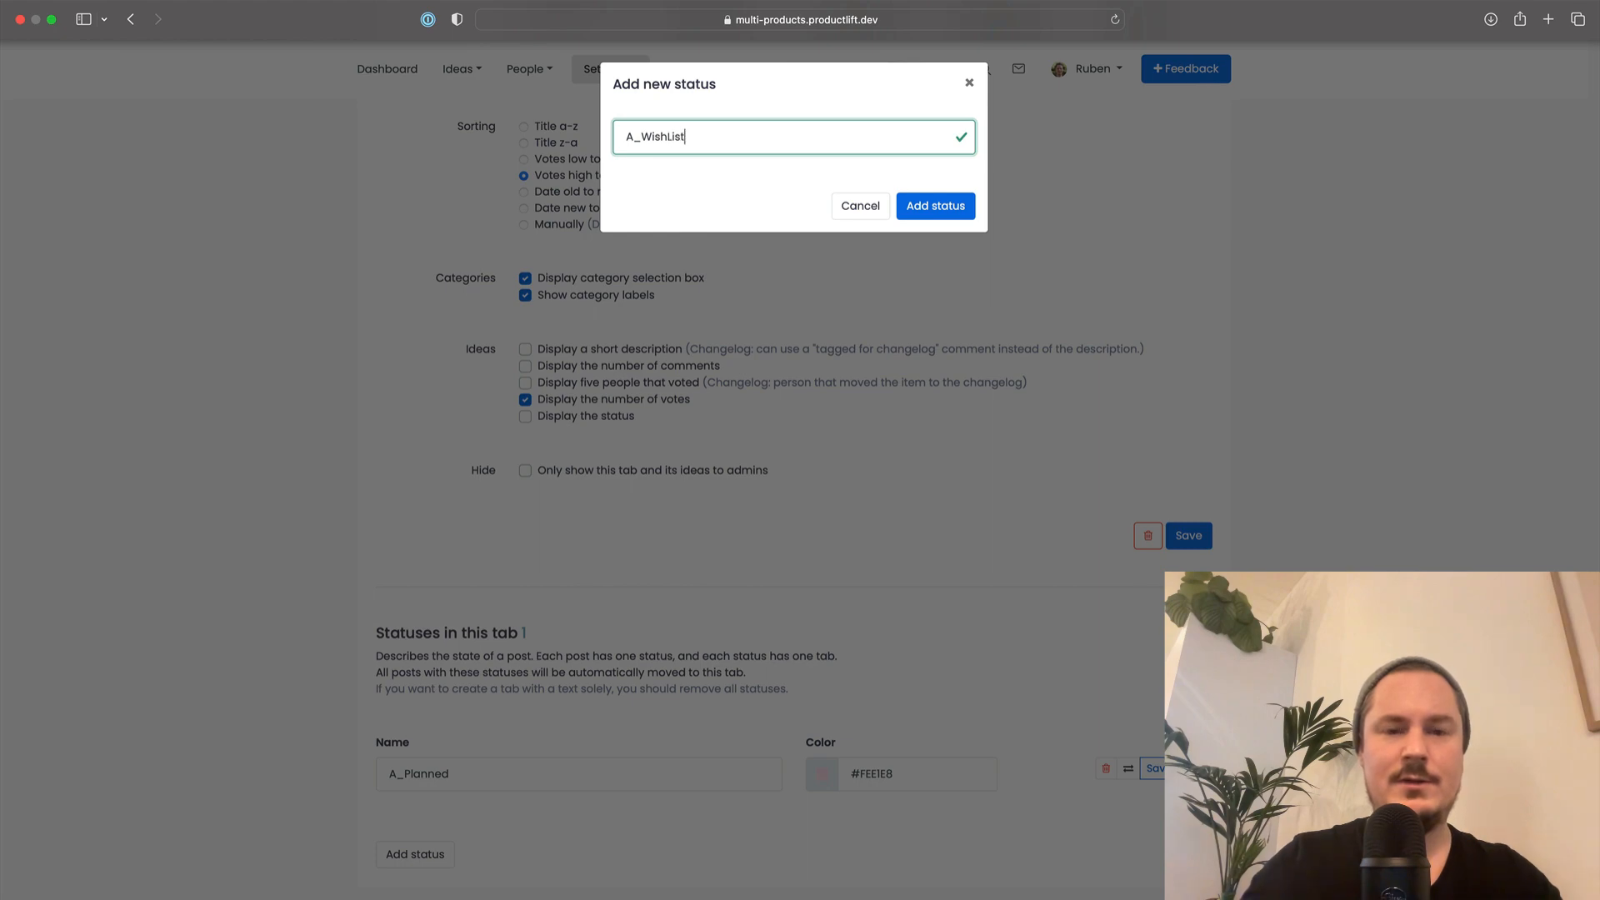
click(639, 137)
key(BackSpace)
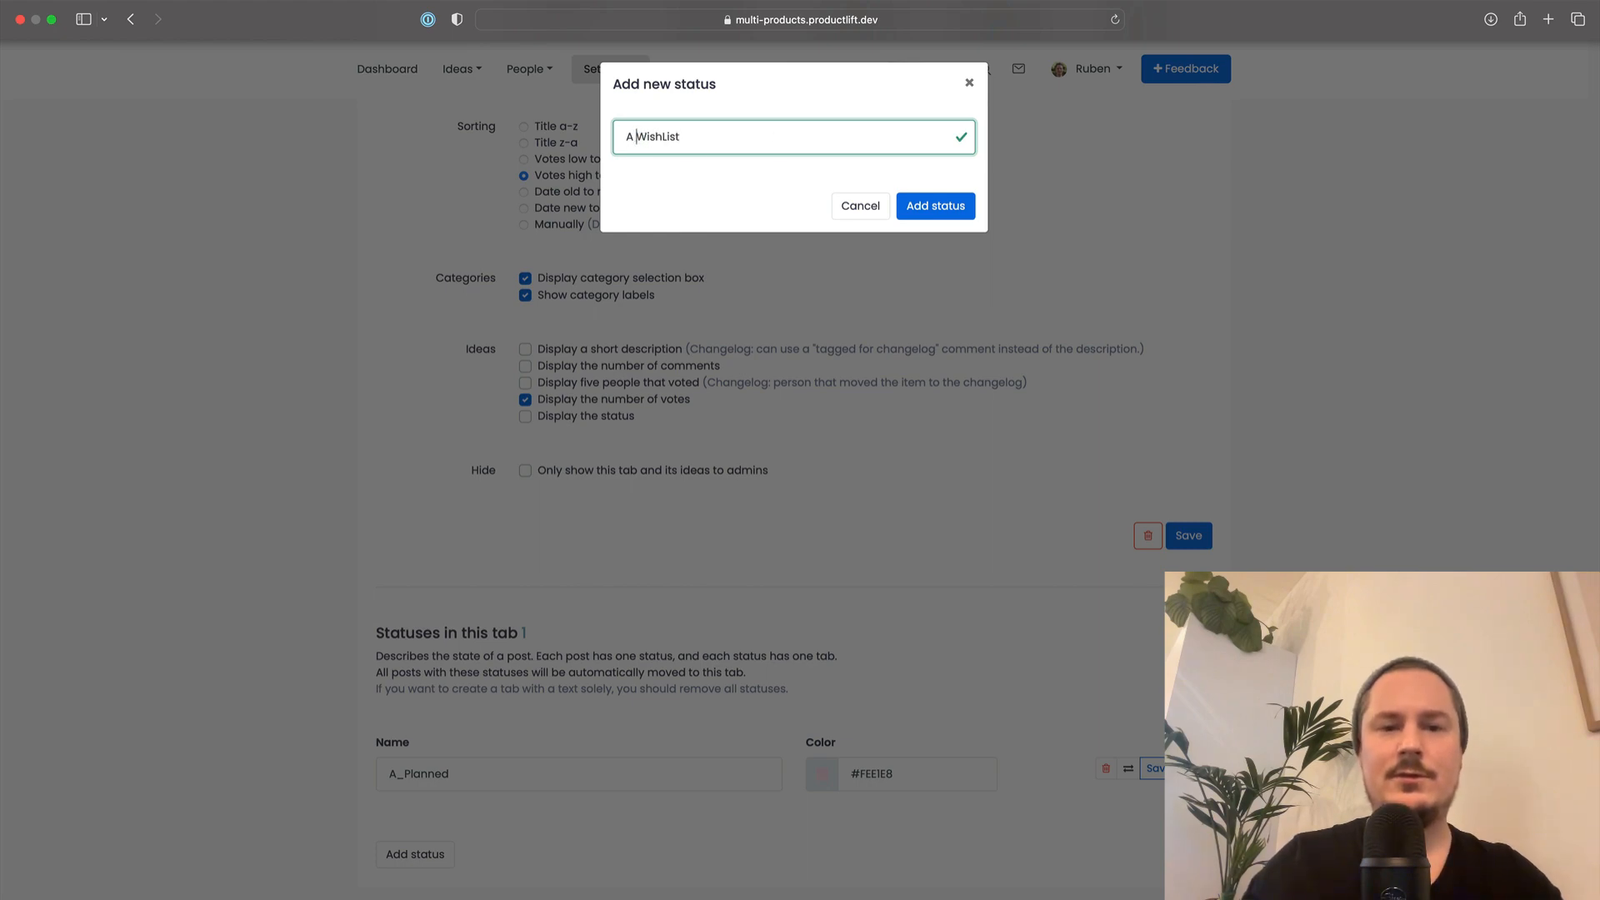
click(969, 208)
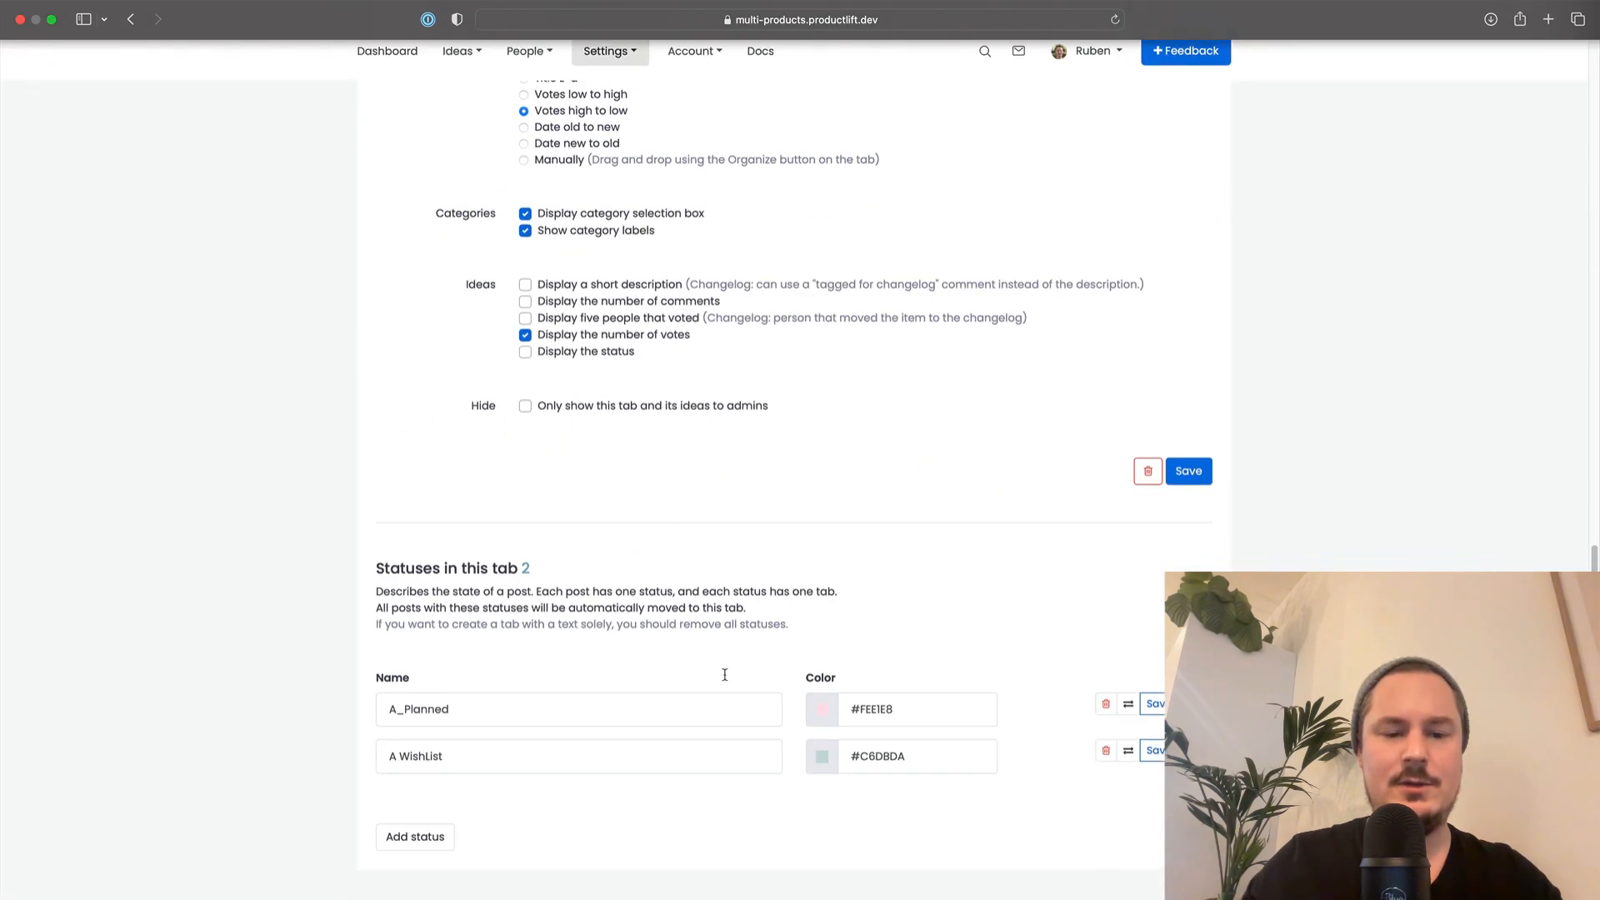
Add a new status named "A Done" to the Roadmap tab
click(454, 854)
click(781, 138)
text(A Done)
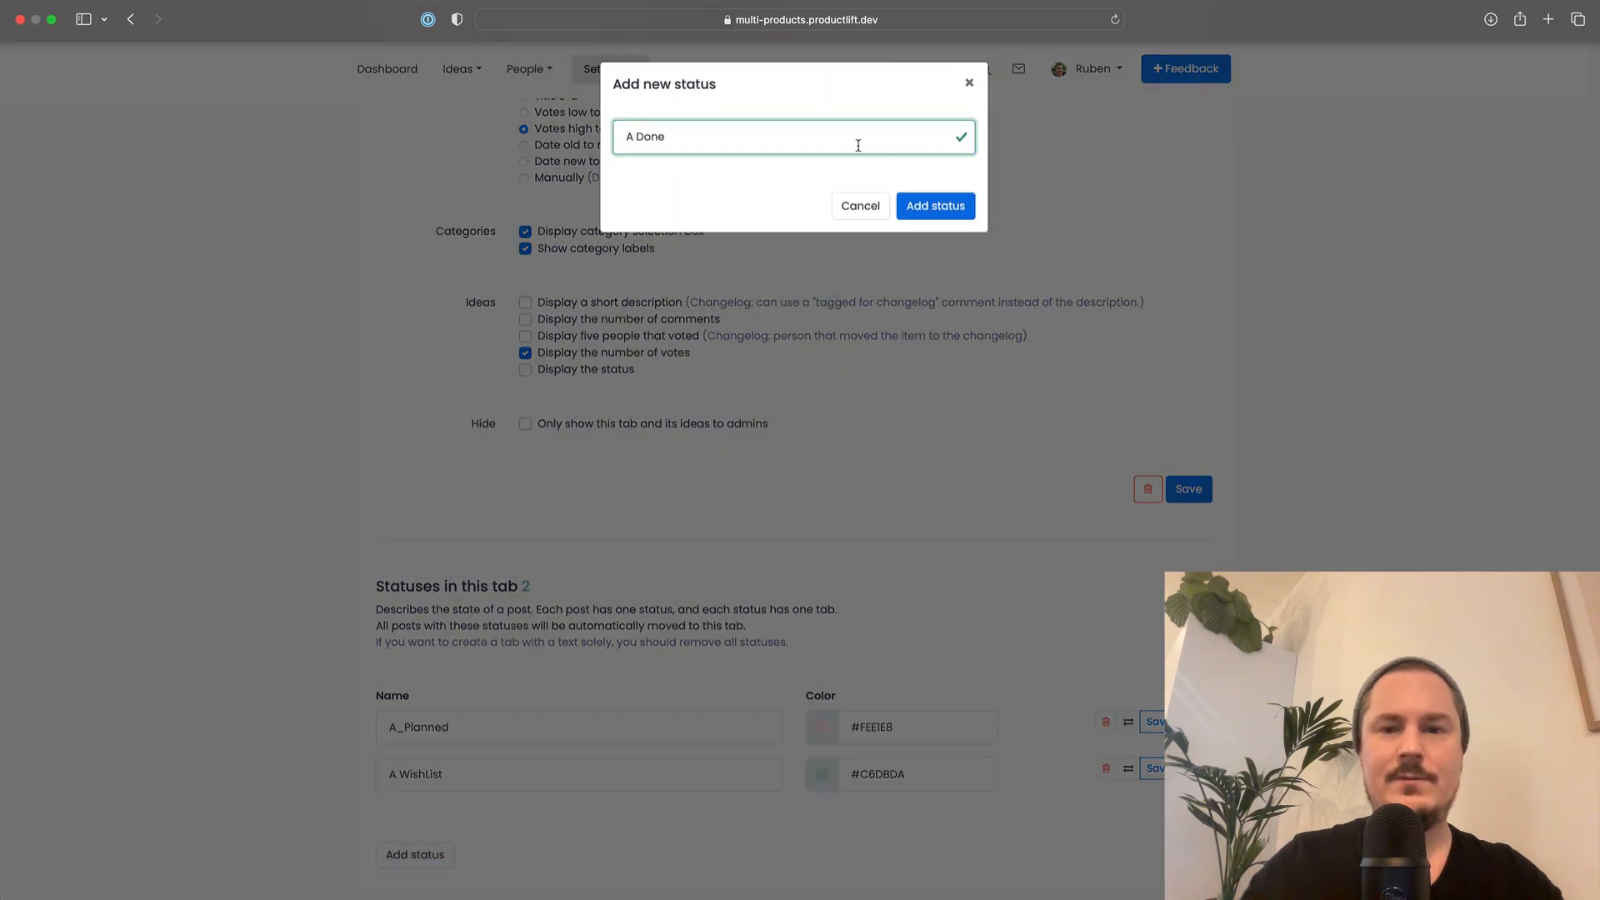
click(934, 206)
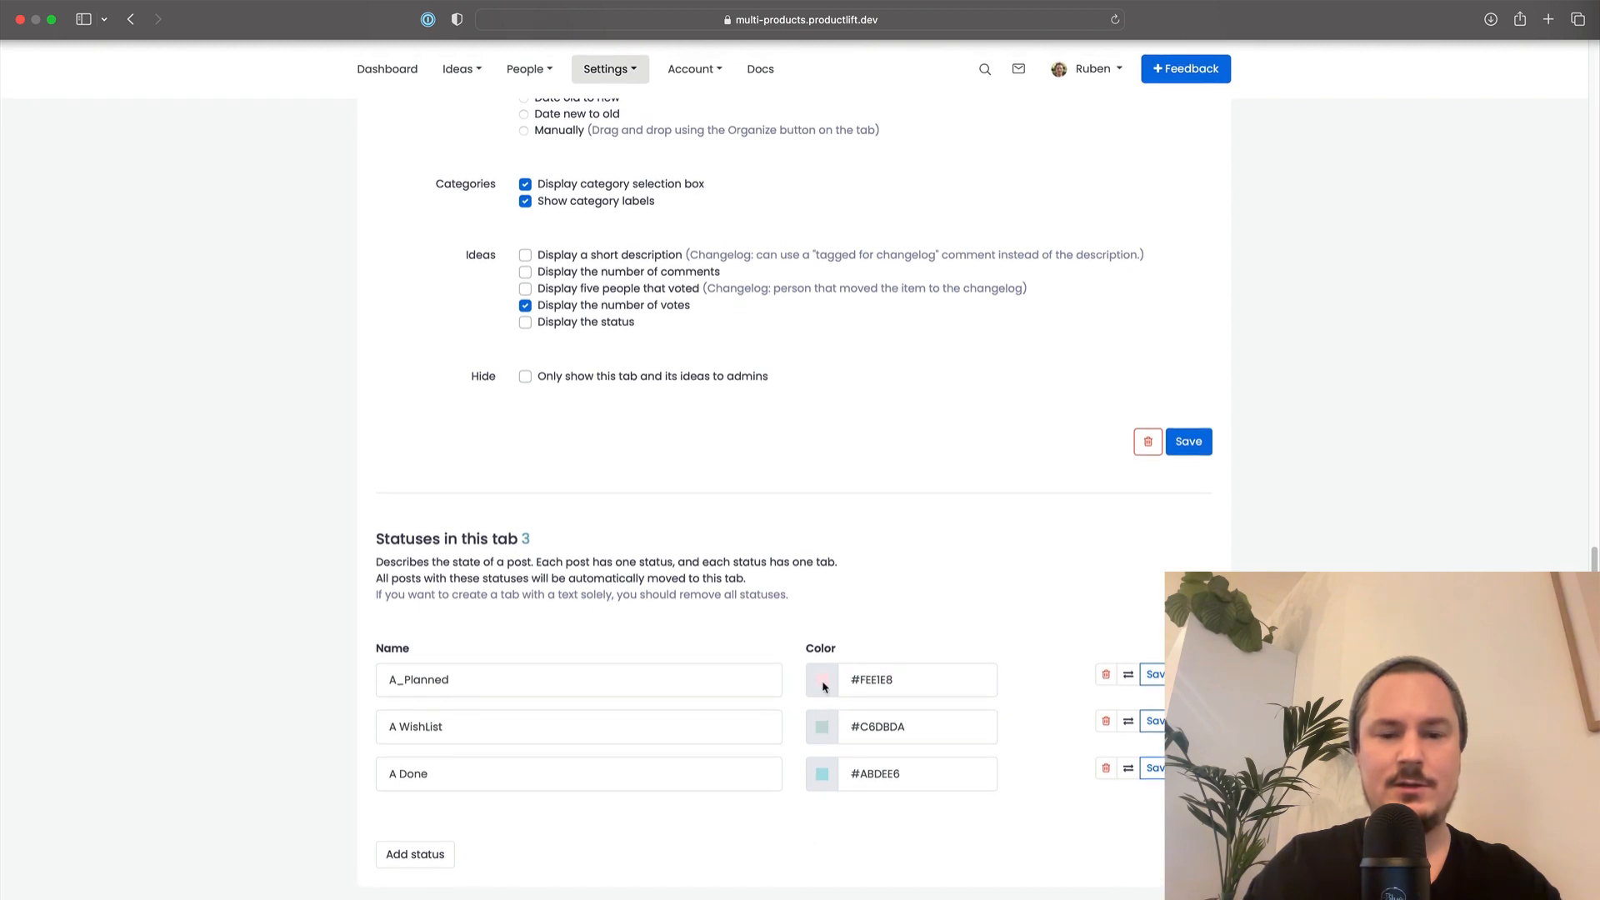
Set the Roadmap tab's page title and menu title to "Product A" and save the tab settings
triple_click(613, 541)
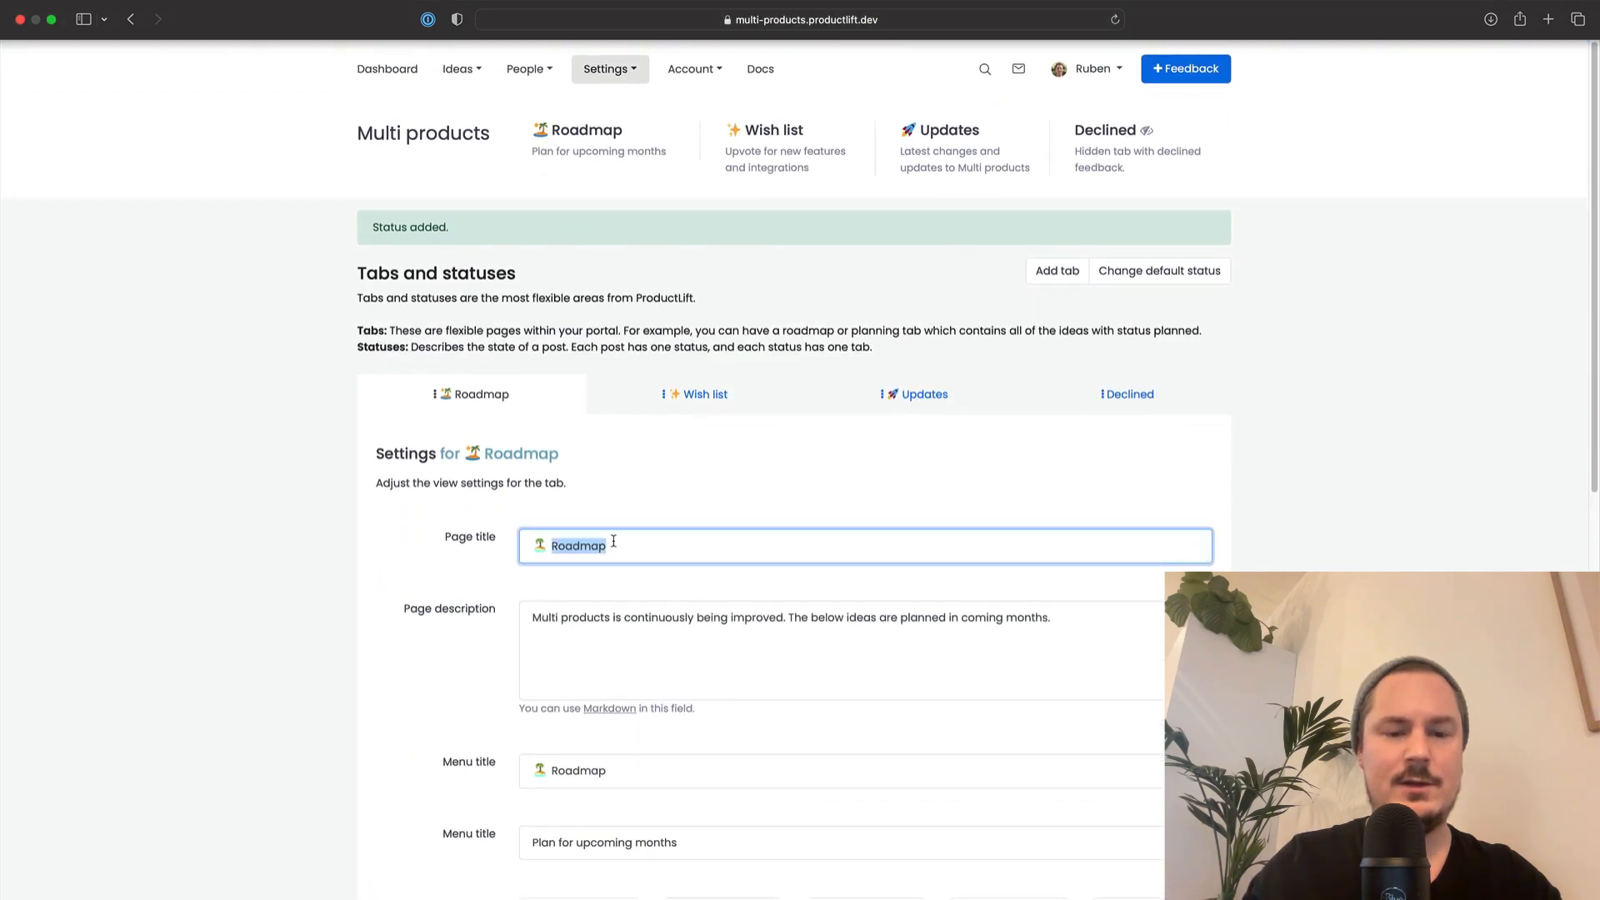
text(Prod)
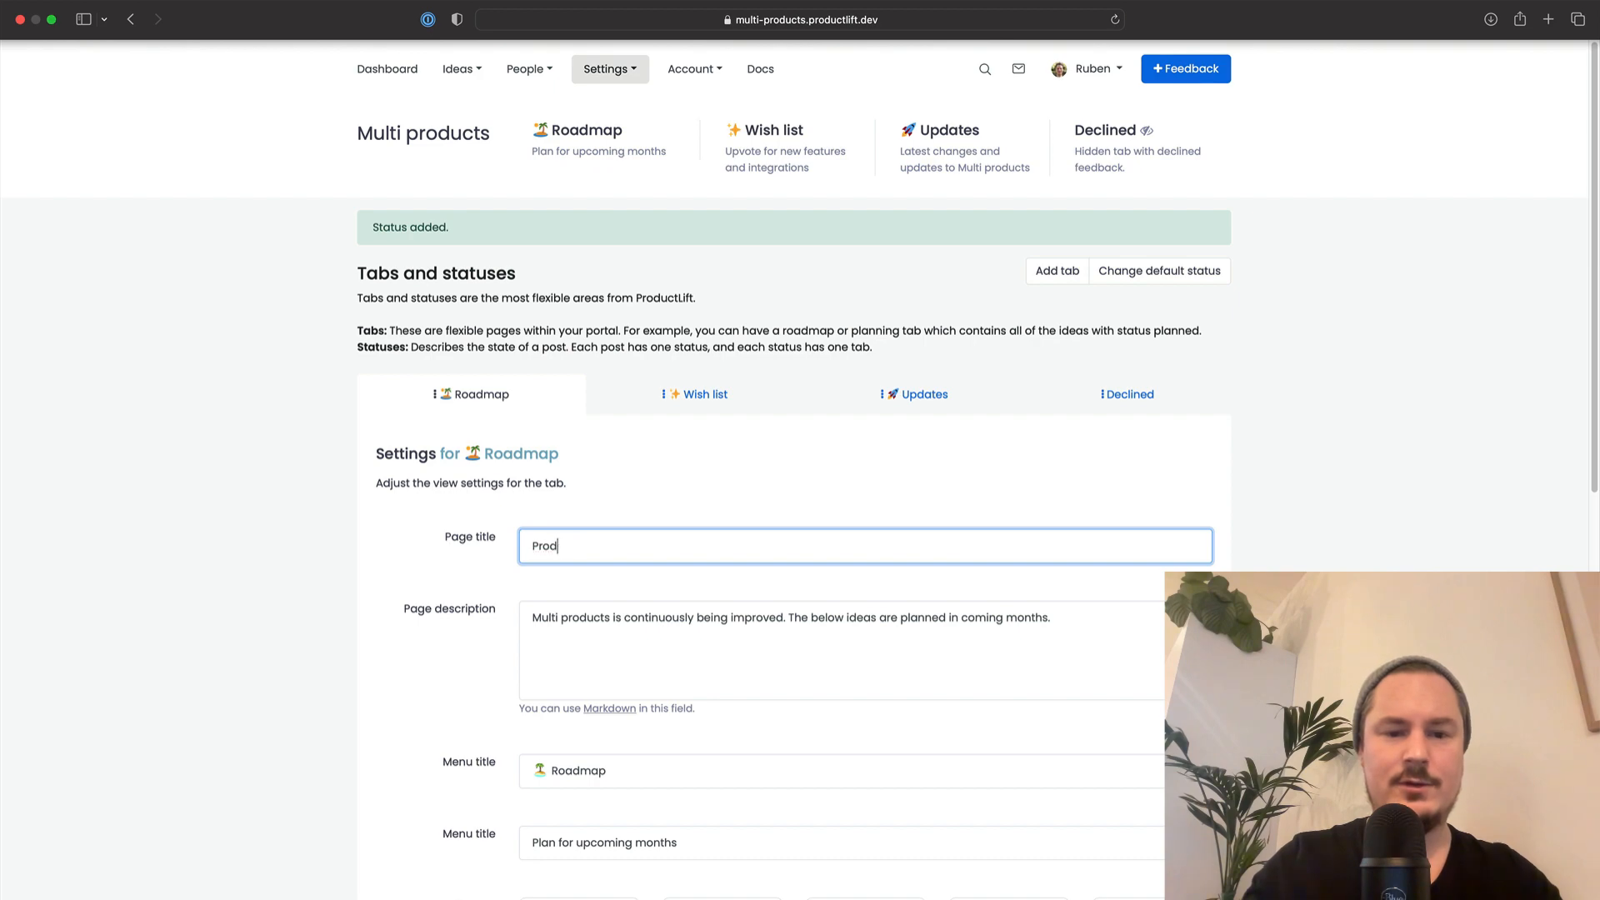
text(uct A)
key(super+a)
triple_click(607, 775)
scroll(475, 661, down, 12)
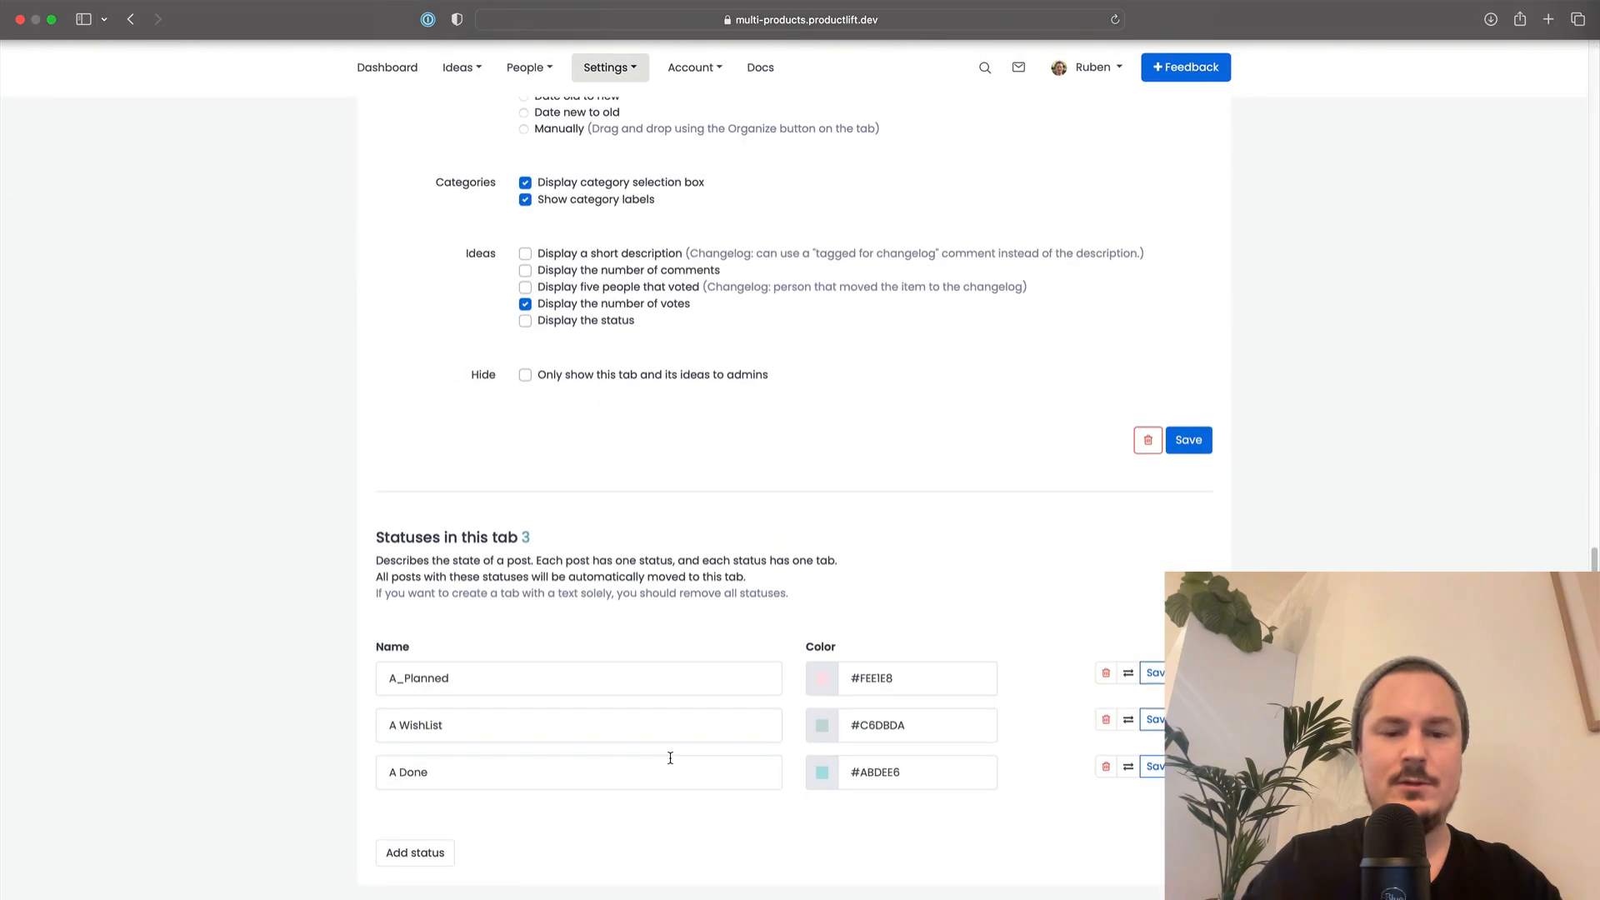
click(1188, 442)
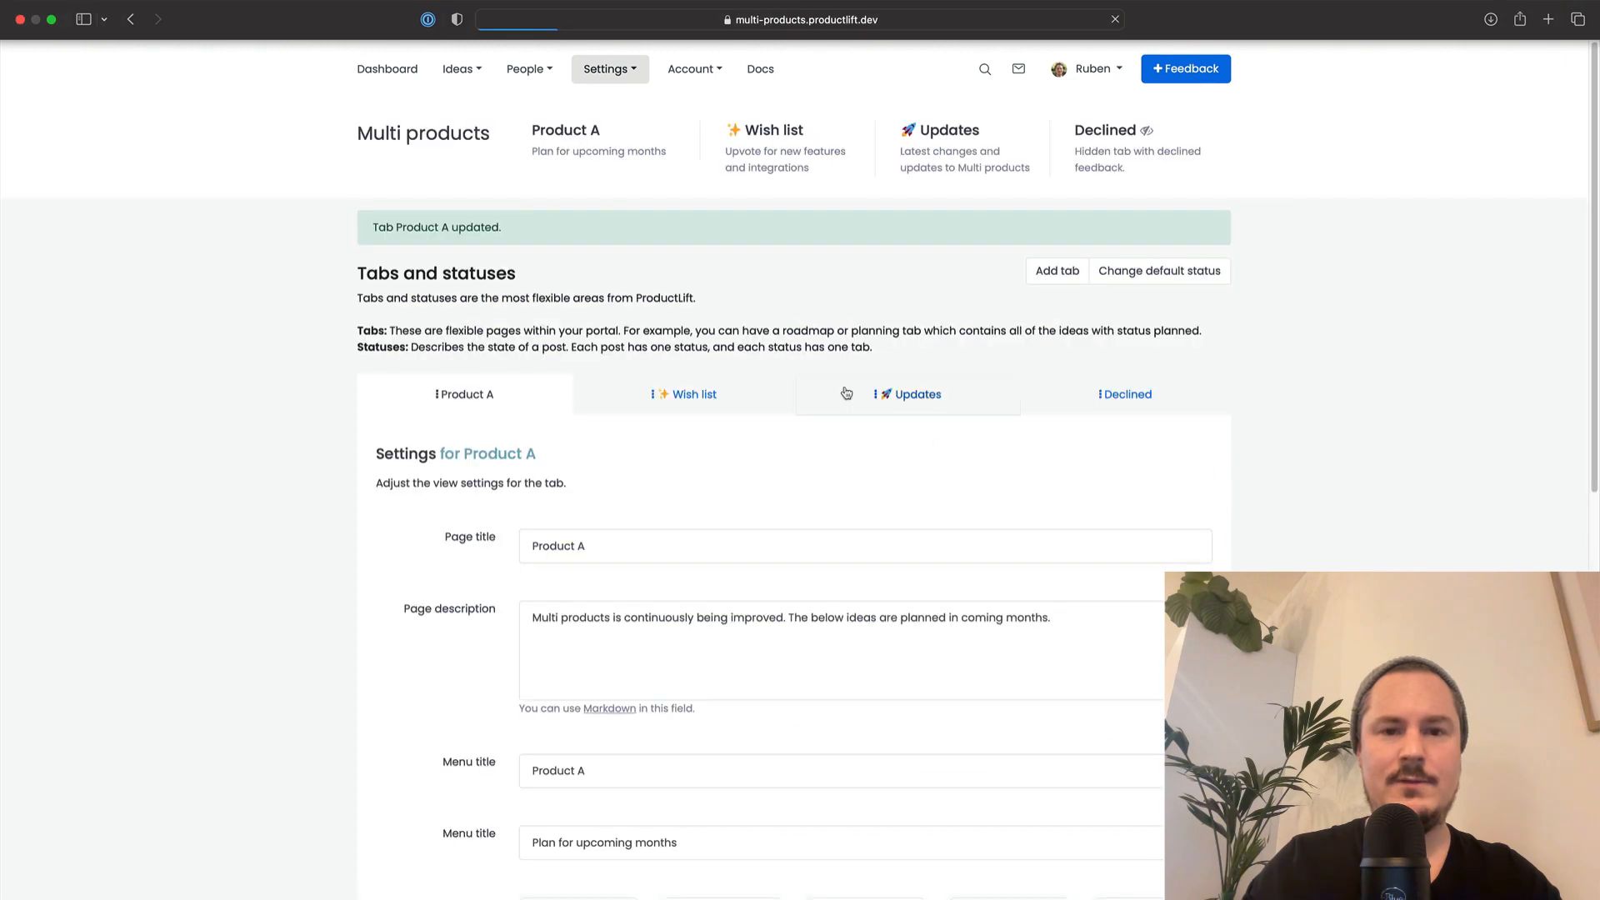
Open the Wish list tab's settings and enter "Product B" as its page title and menu title
click(799, 133)
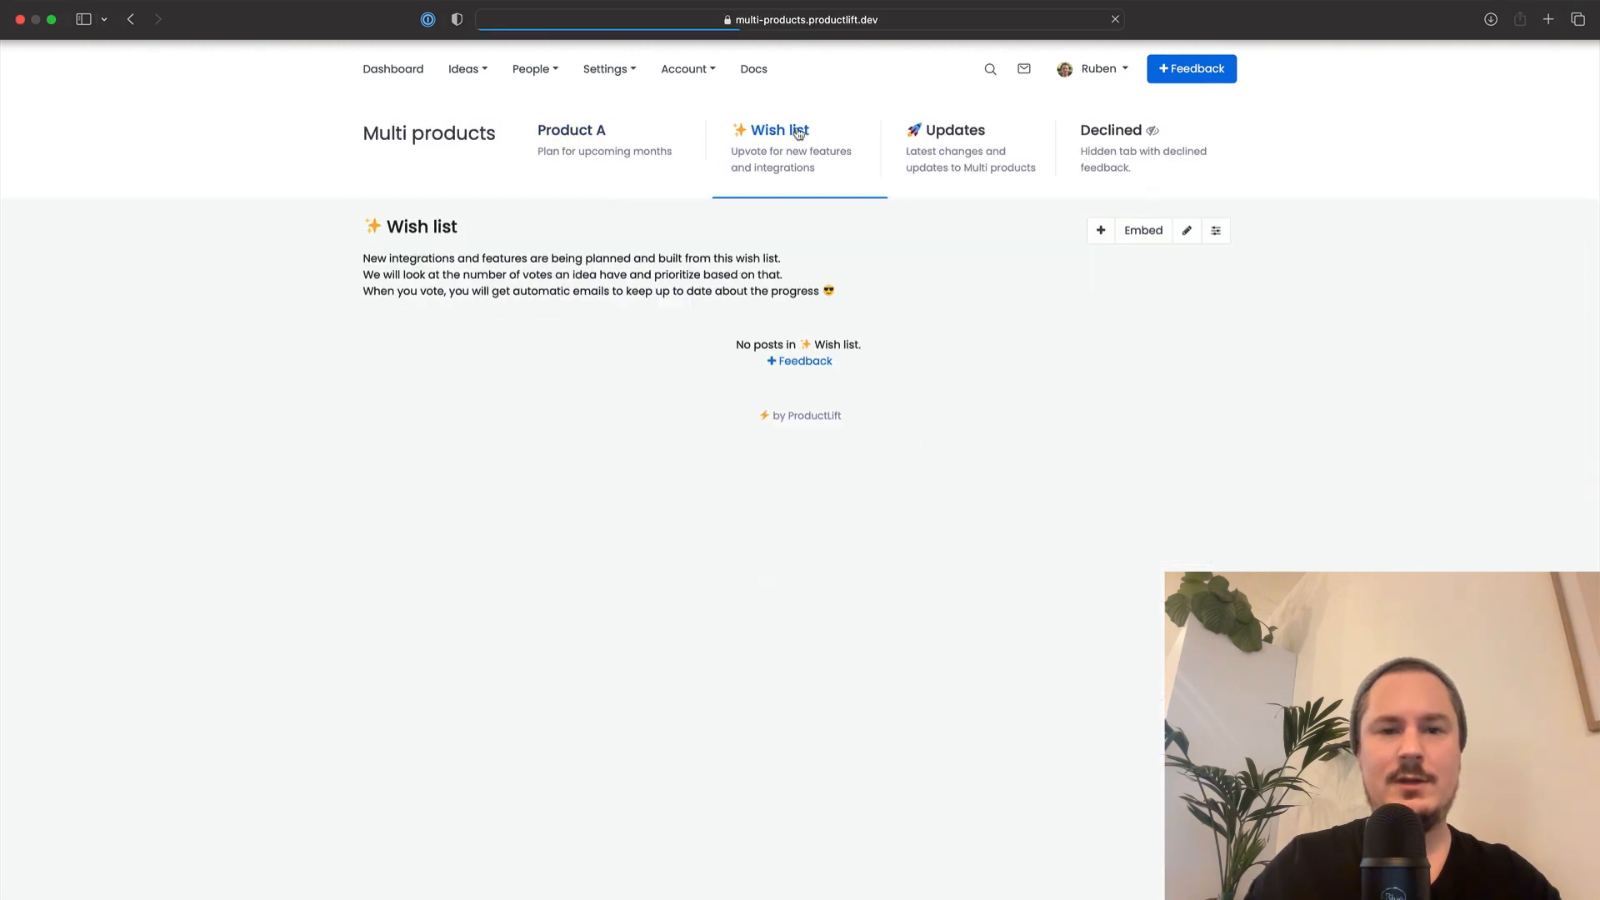
click(1187, 230)
triple_click(628, 501)
text(Product B)
key(BackSpace)
text(B)
triple_click(628, 501)
key(ctrl+c)
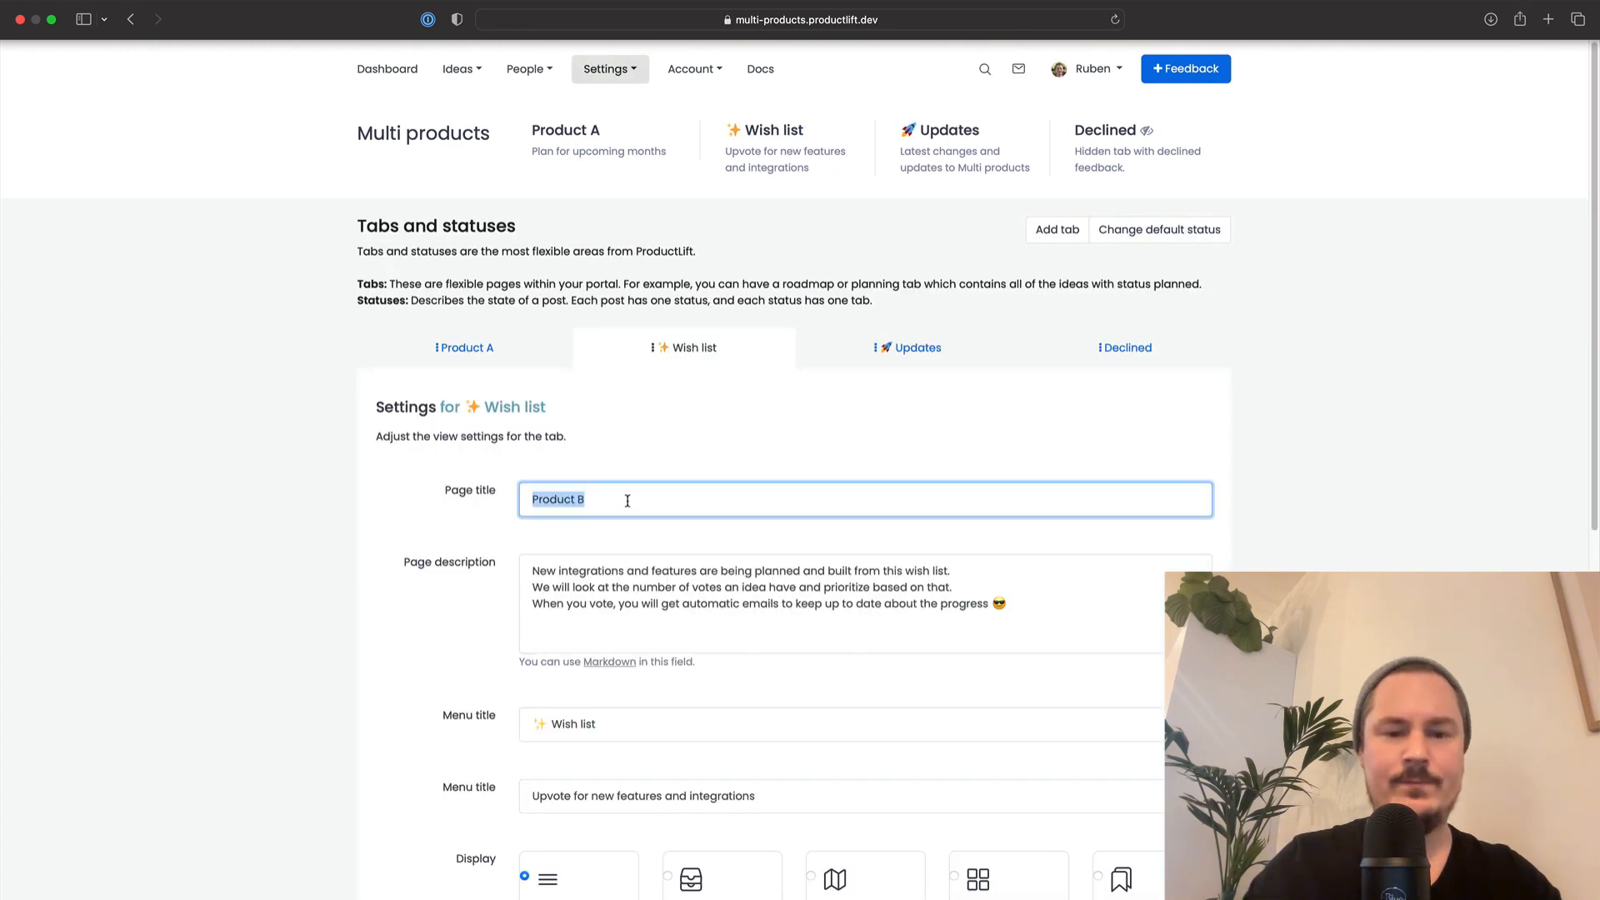
triple_click(619, 718)
key(ctrl+v)
Rename the Wish list tab's Gathering votes status to "B Wish list" and save the status
scroll(618, 721, down, 10)
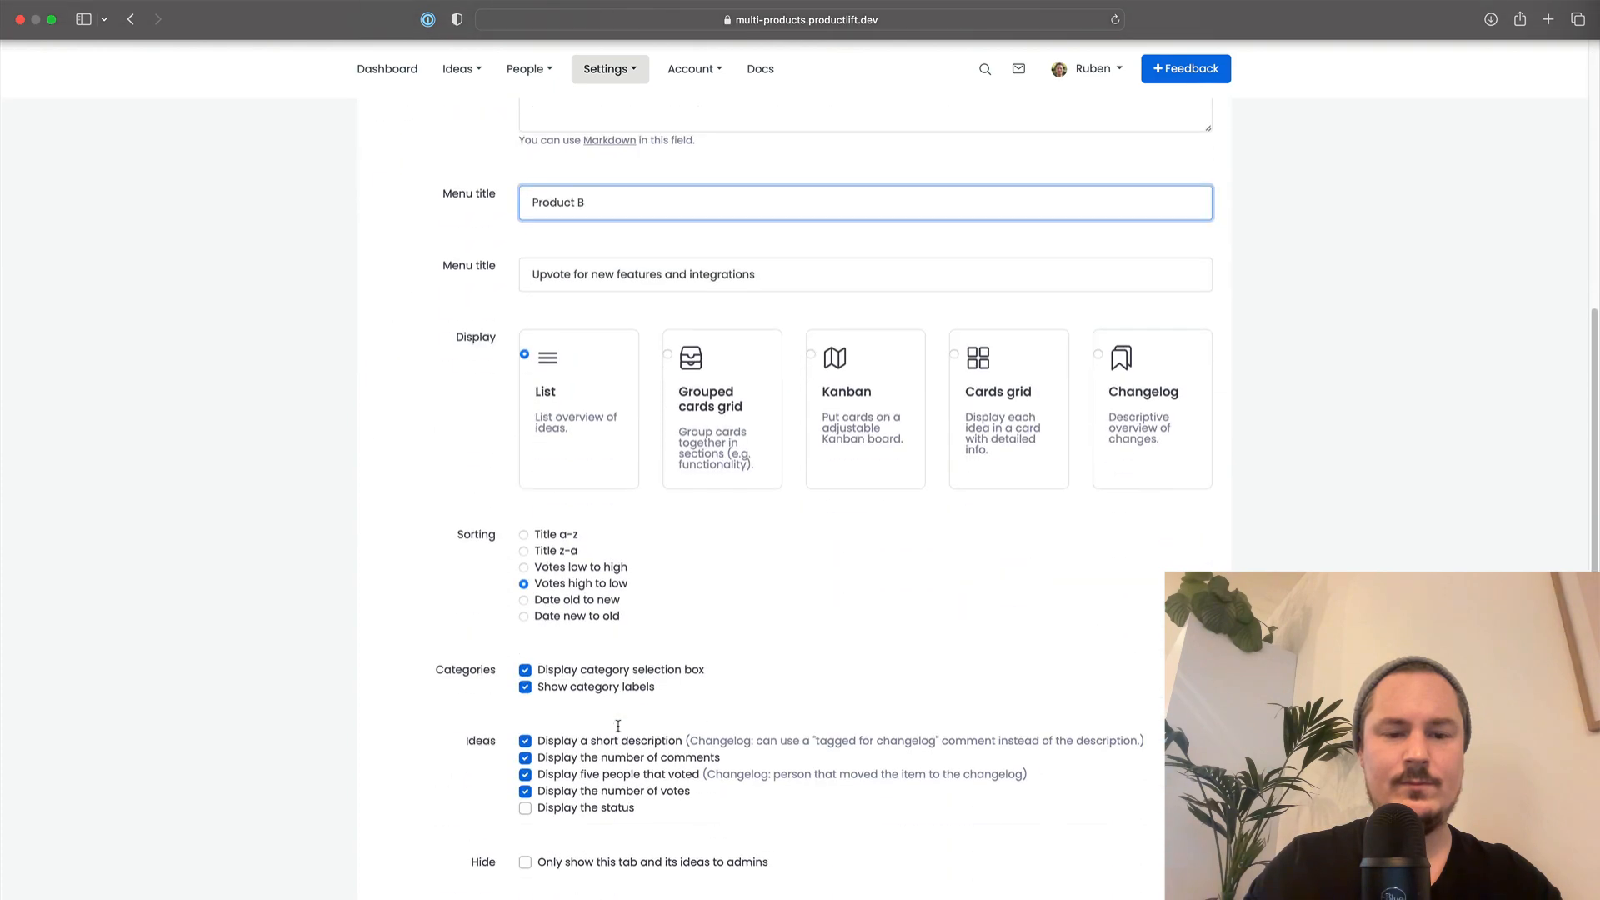
scroll(618, 726, up, 1)
triple_click(558, 773)
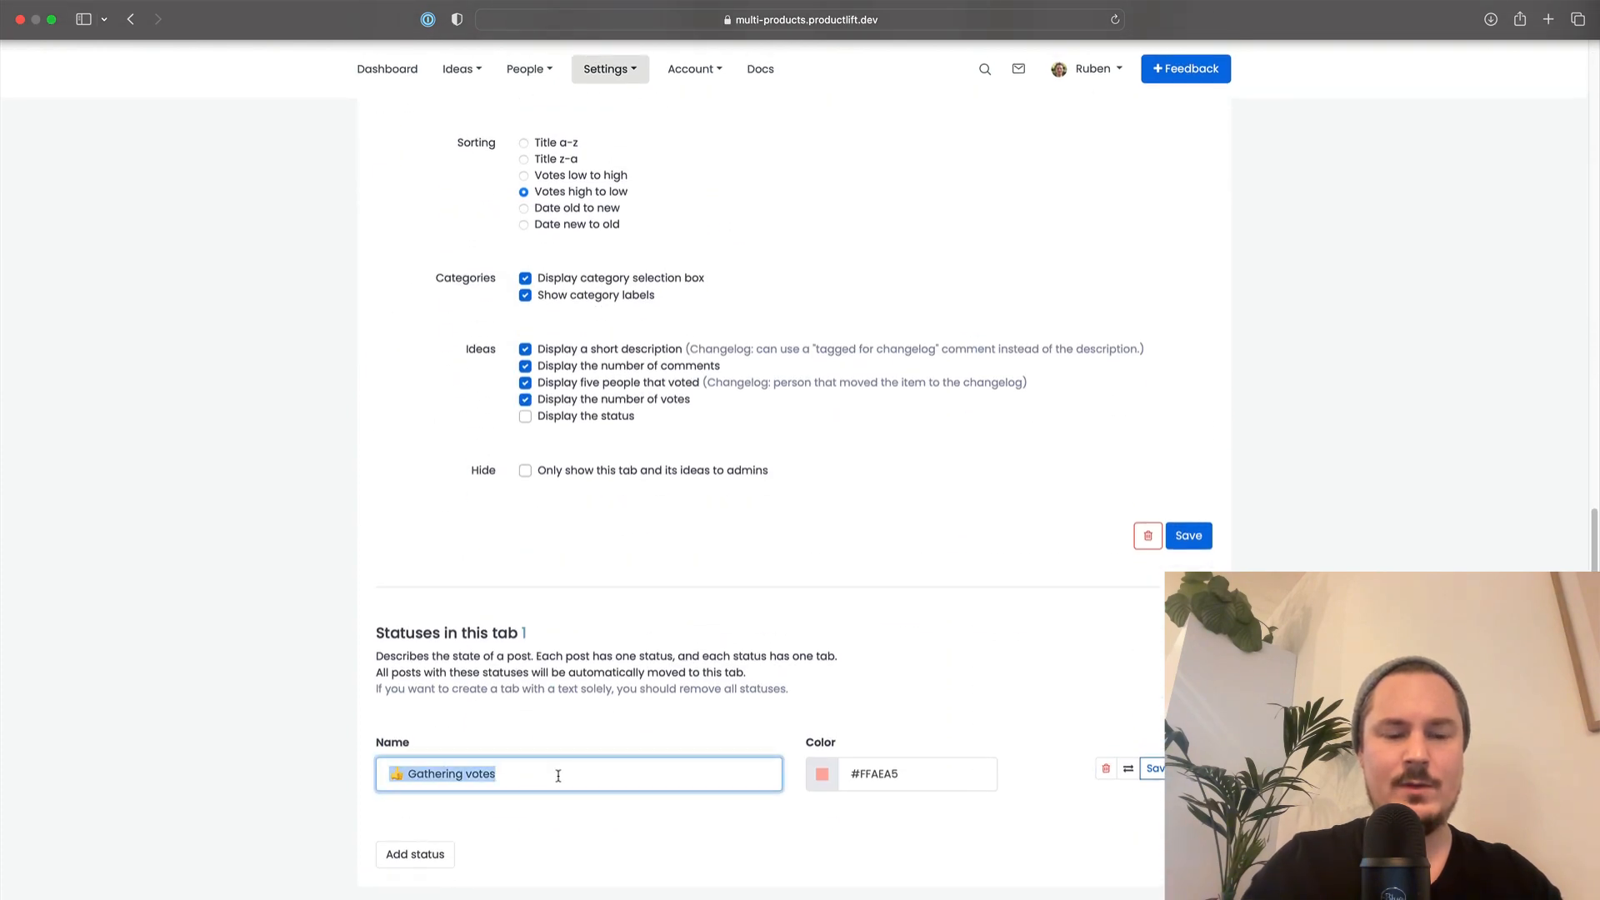
text(B Wish list)
click(1153, 767)
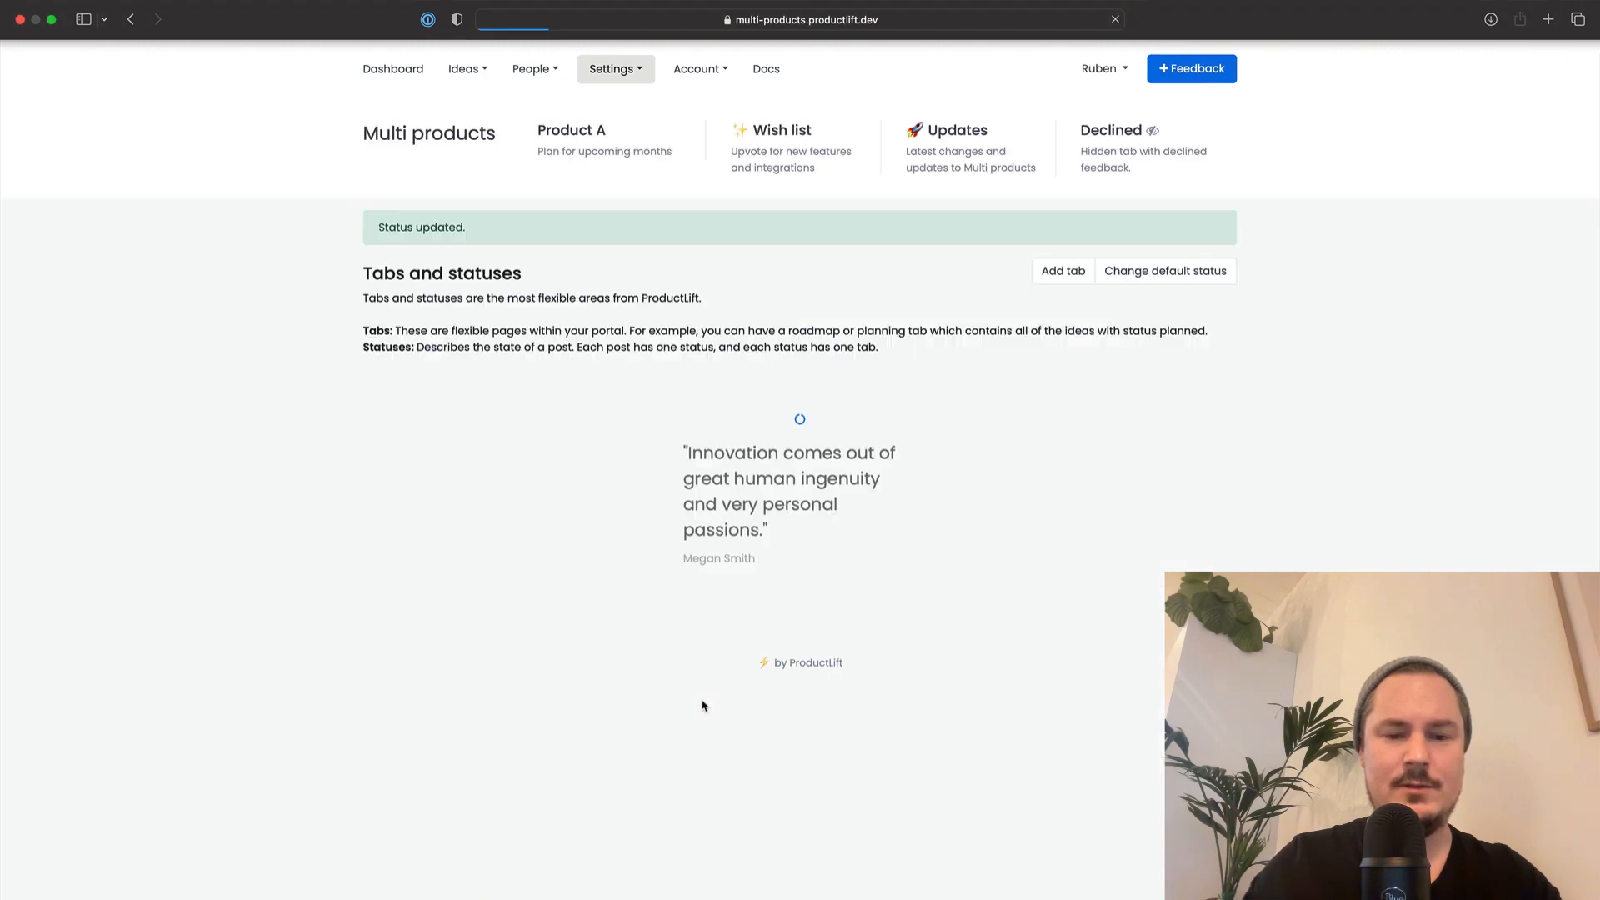
Add two new statuses named "B Done" and "B Roadmap" to the Wish list tab
click(415, 854)
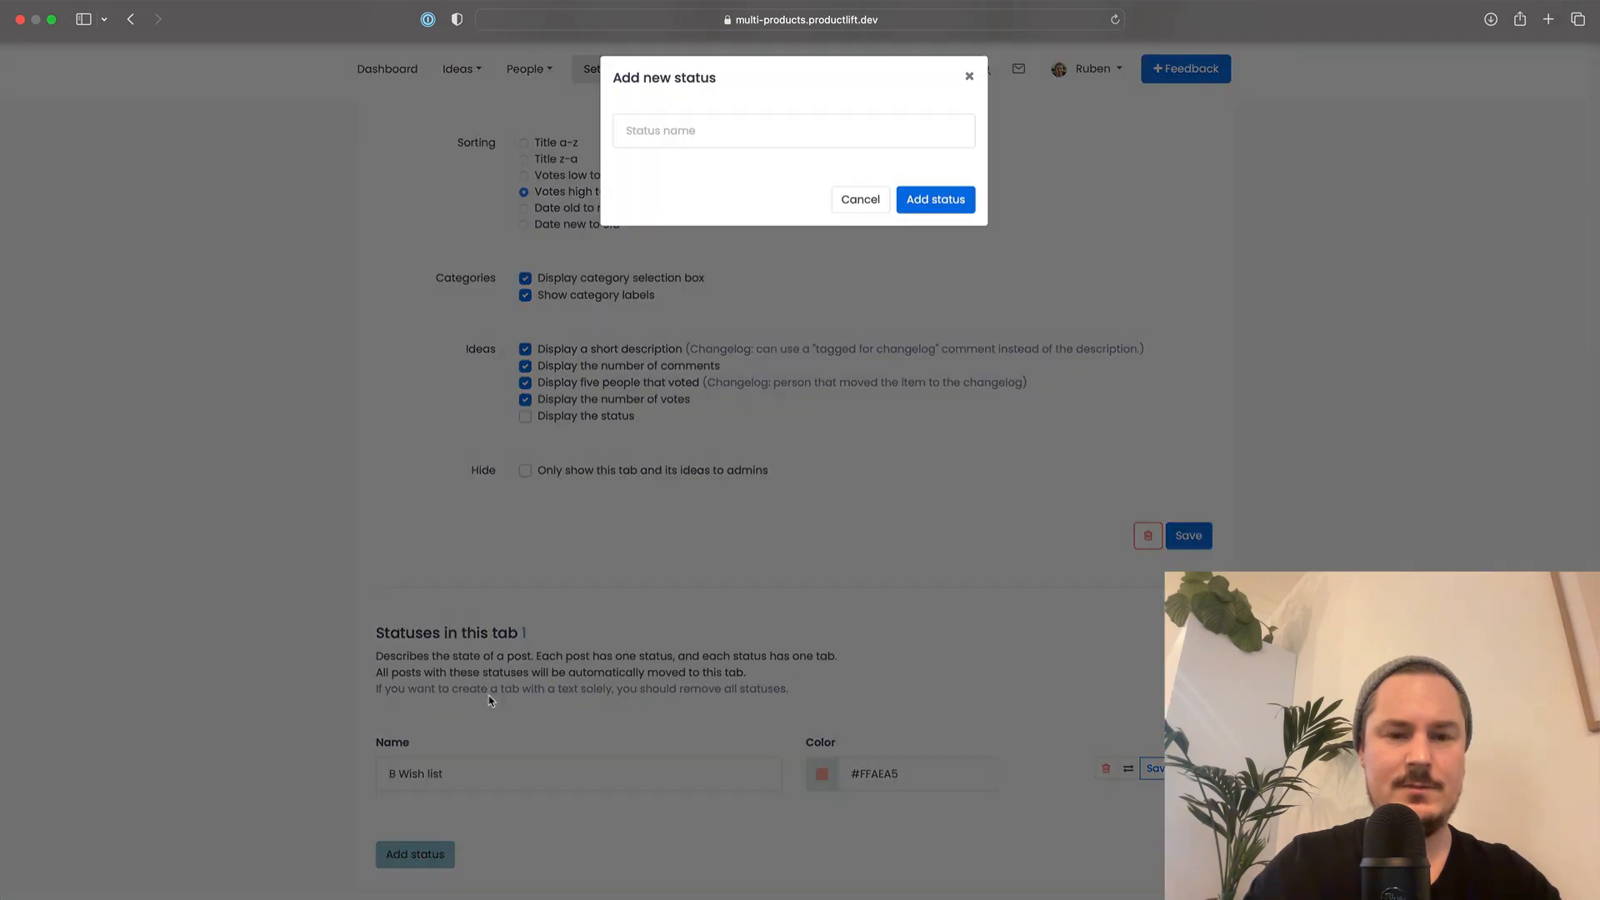
click(717, 142)
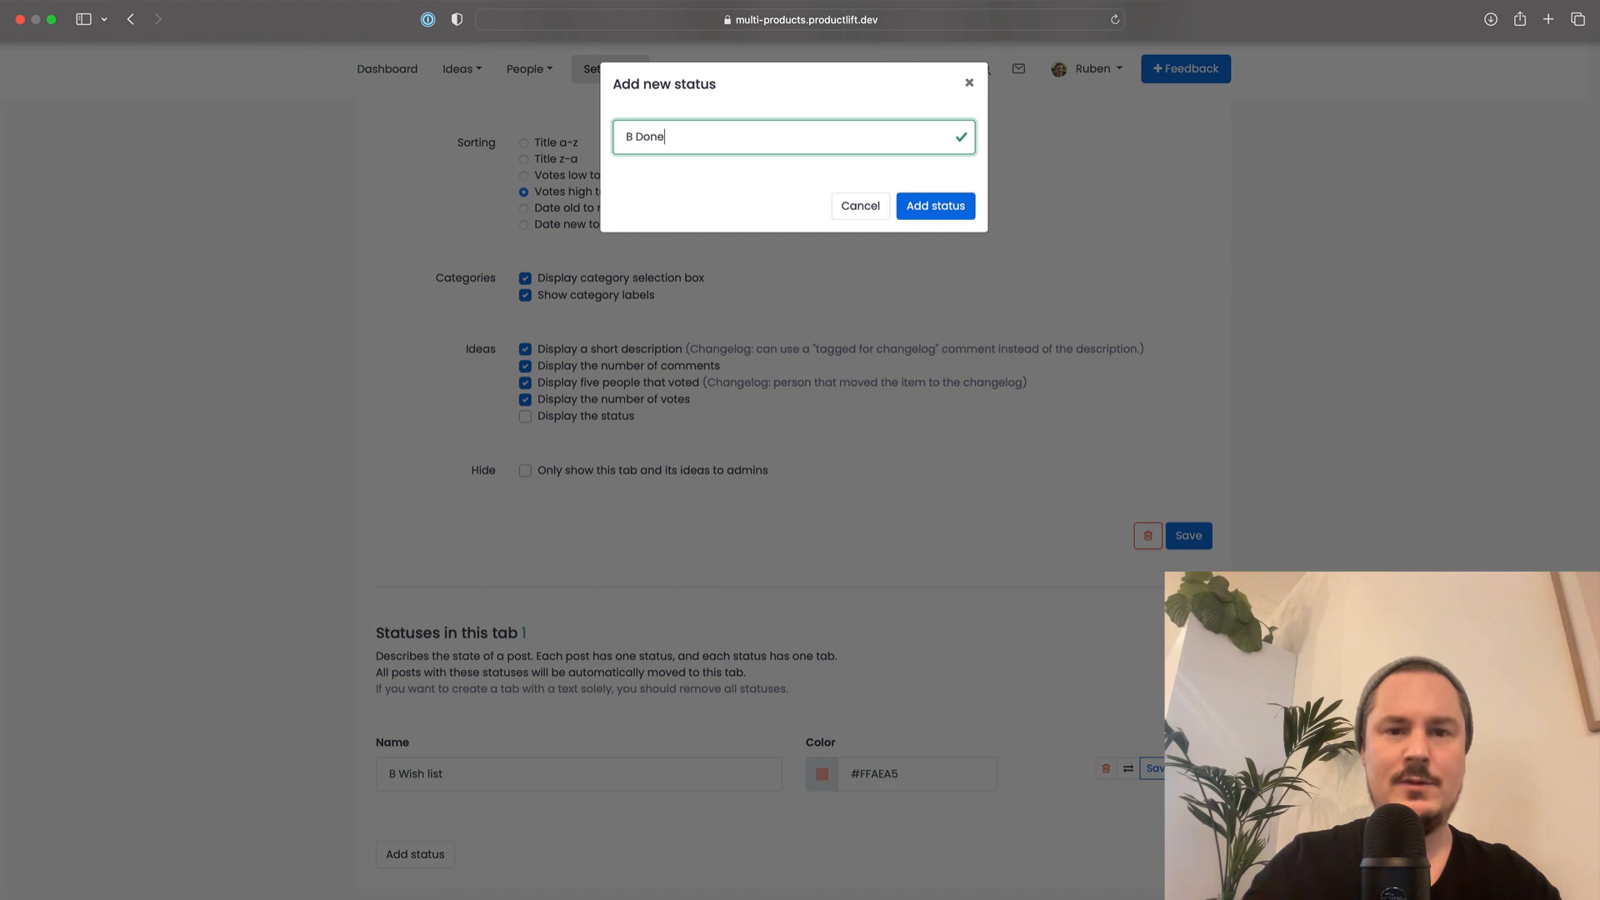
click(935, 206)
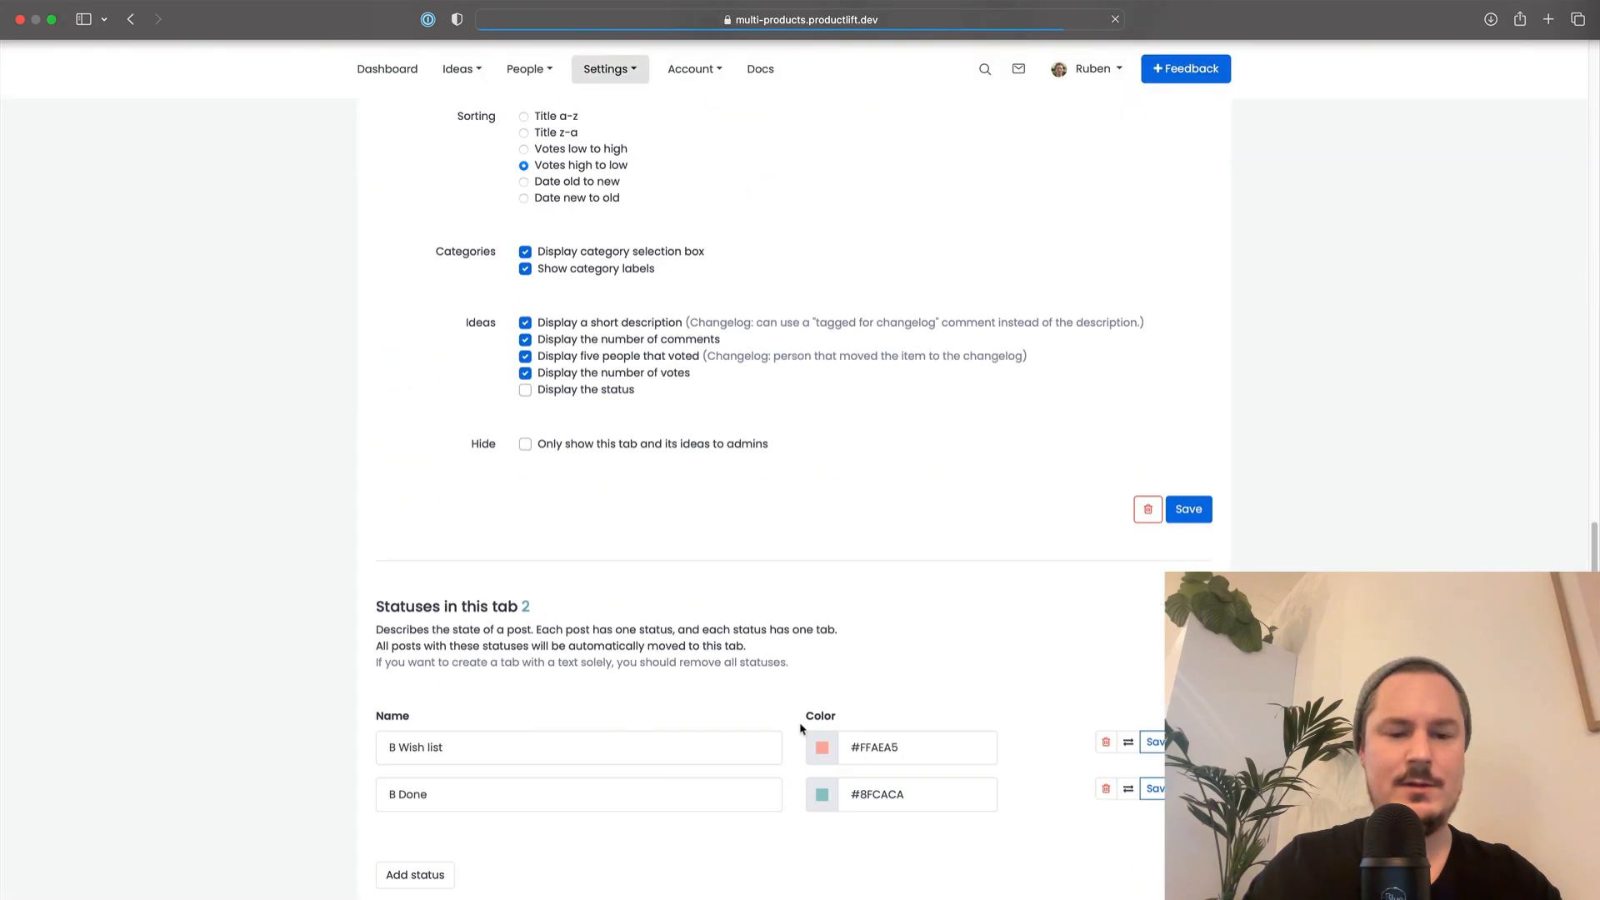
click(446, 859)
click(811, 140)
text(B )
text(Raodmap)
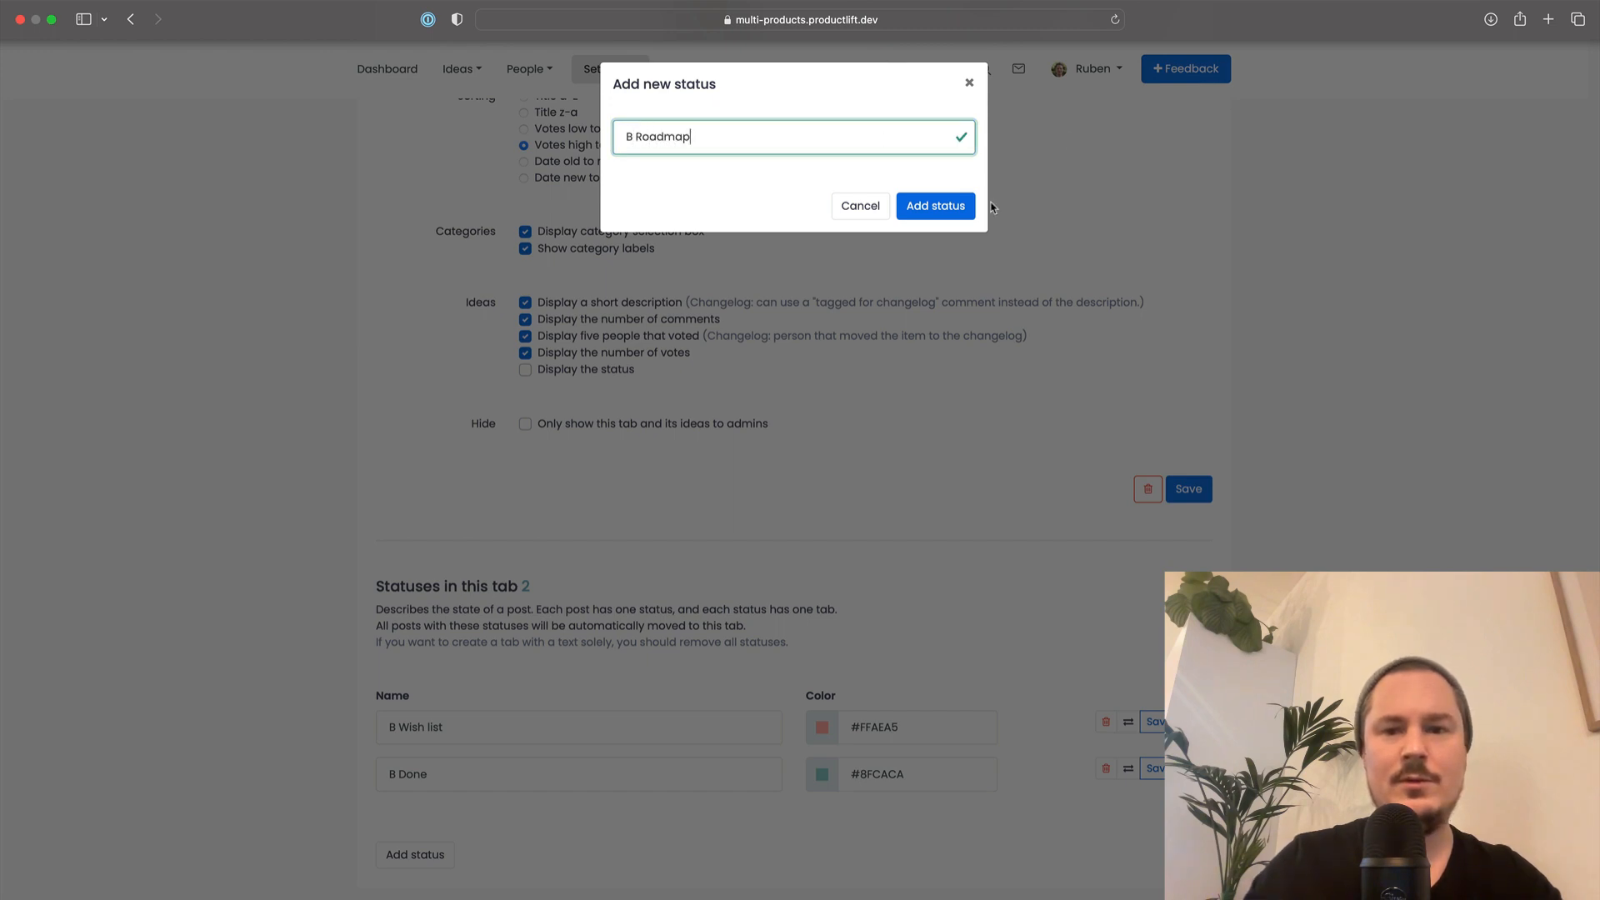
click(966, 208)
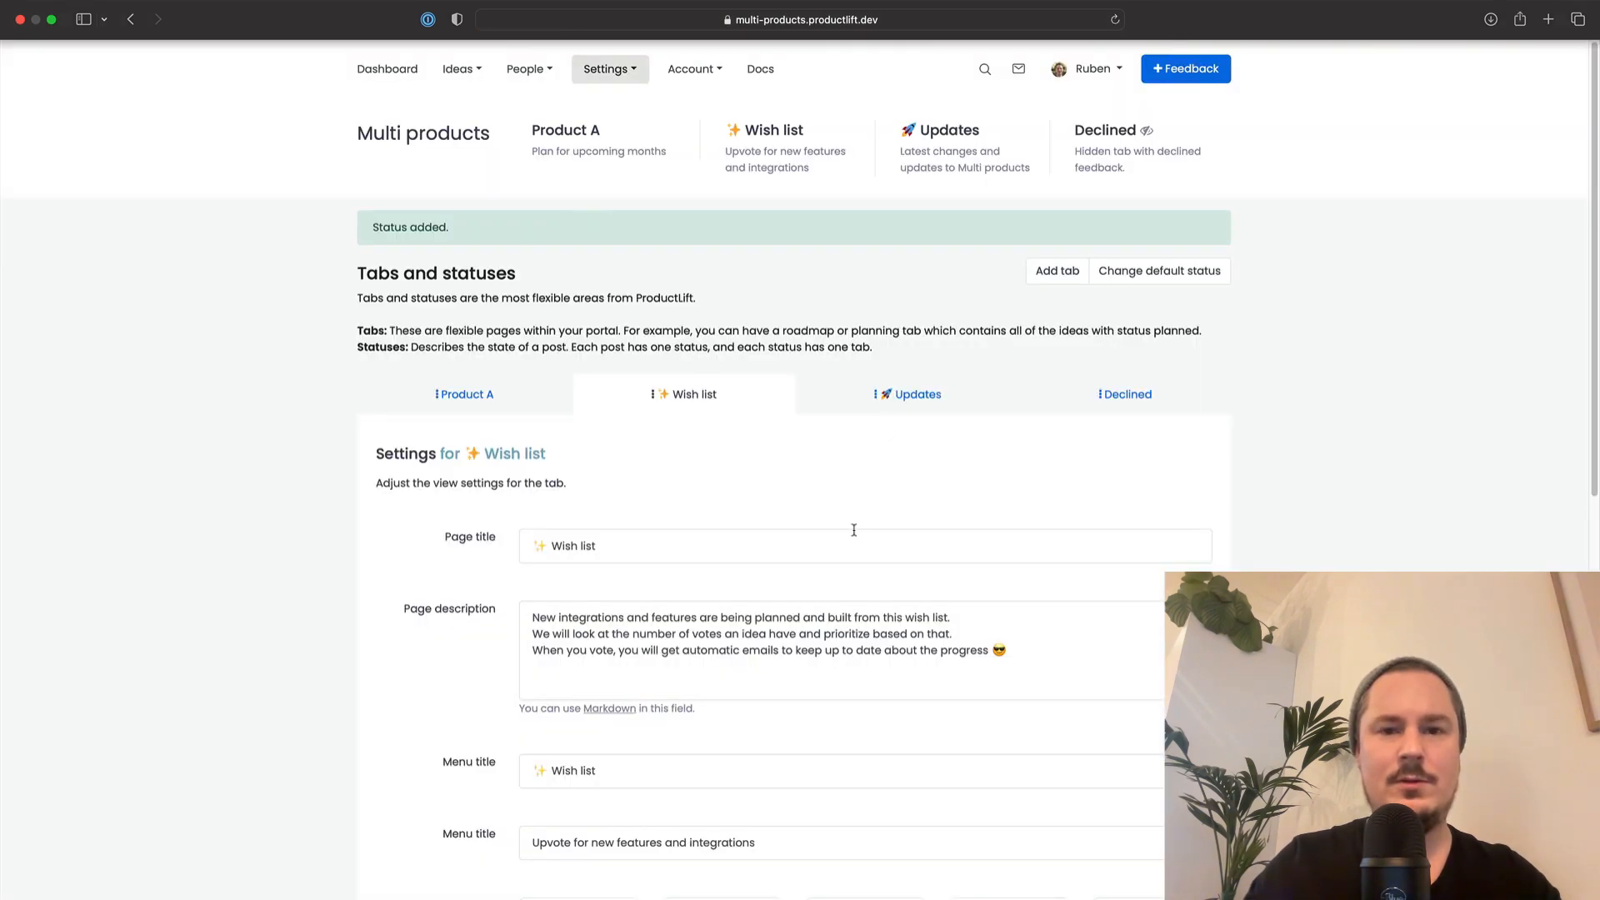
Set the Wish list tab's page title and menu title to "Product B" and save the tab settings
scroll(838, 444, down, 1)
triple_click(765, 504)
text(Product B)
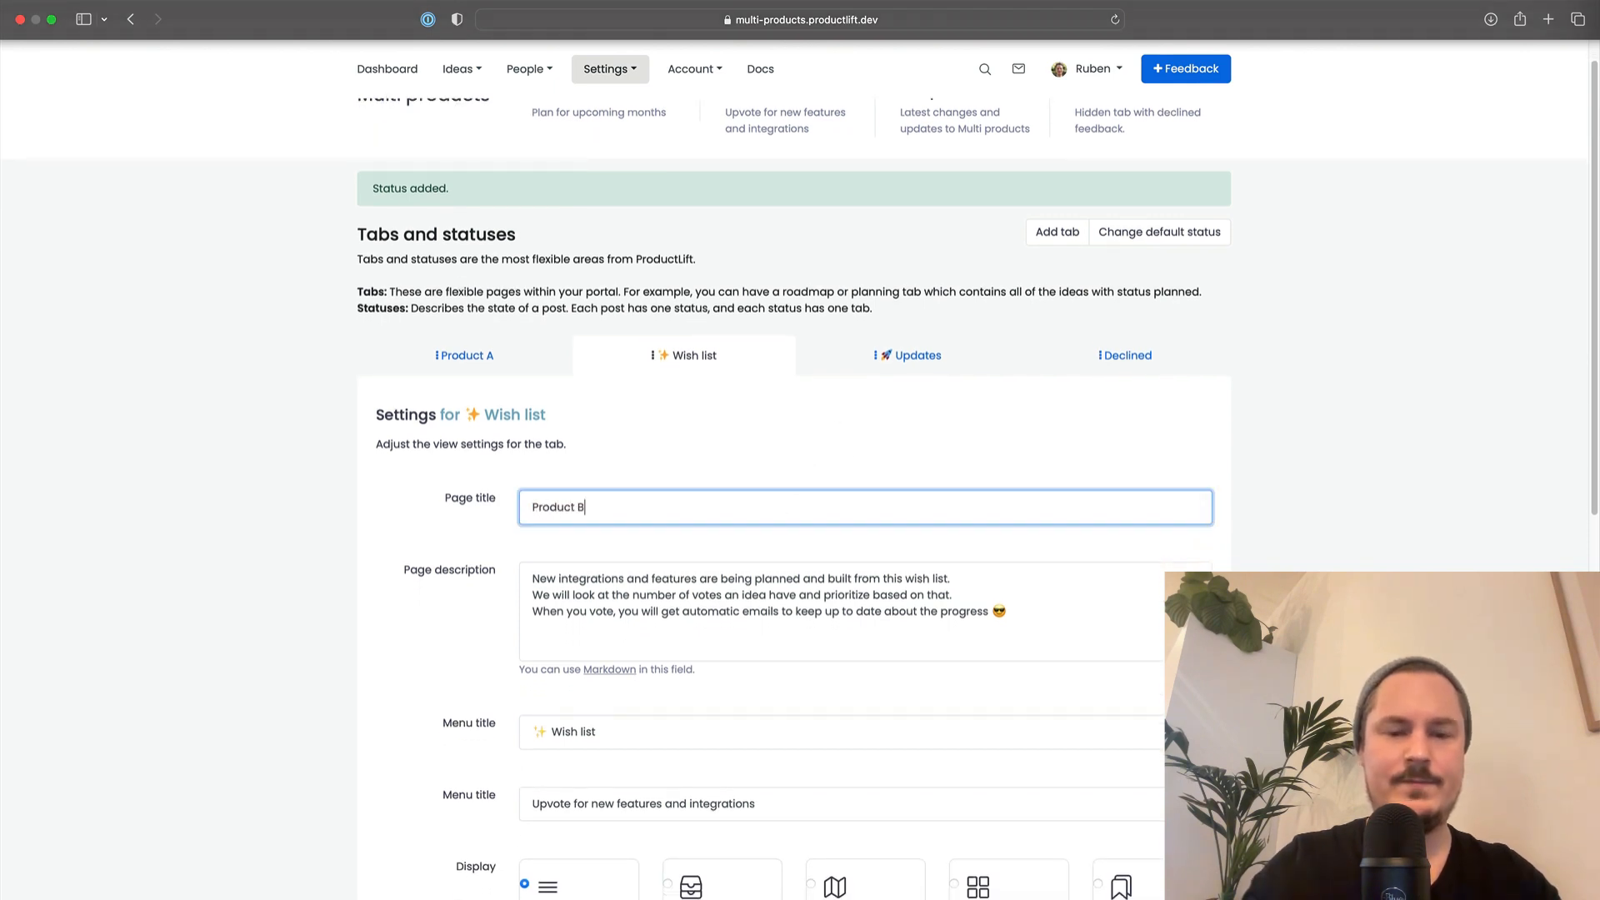
key(super+a)
key(super+c)
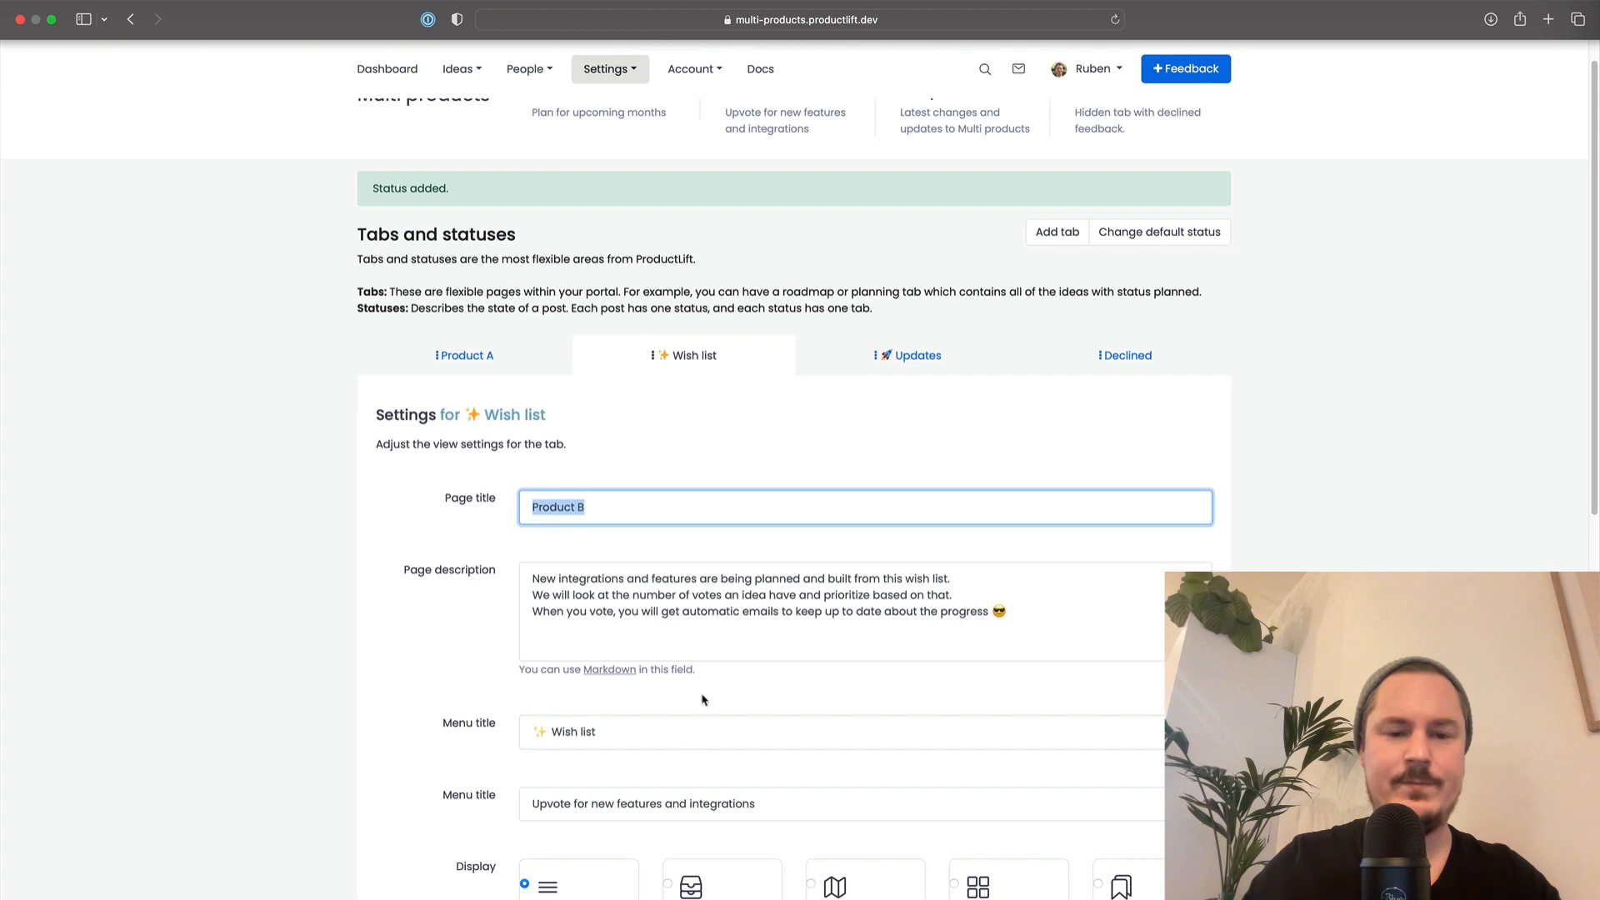
triple_click(682, 738)
key(super+v)
scroll(681, 739, down, 10)
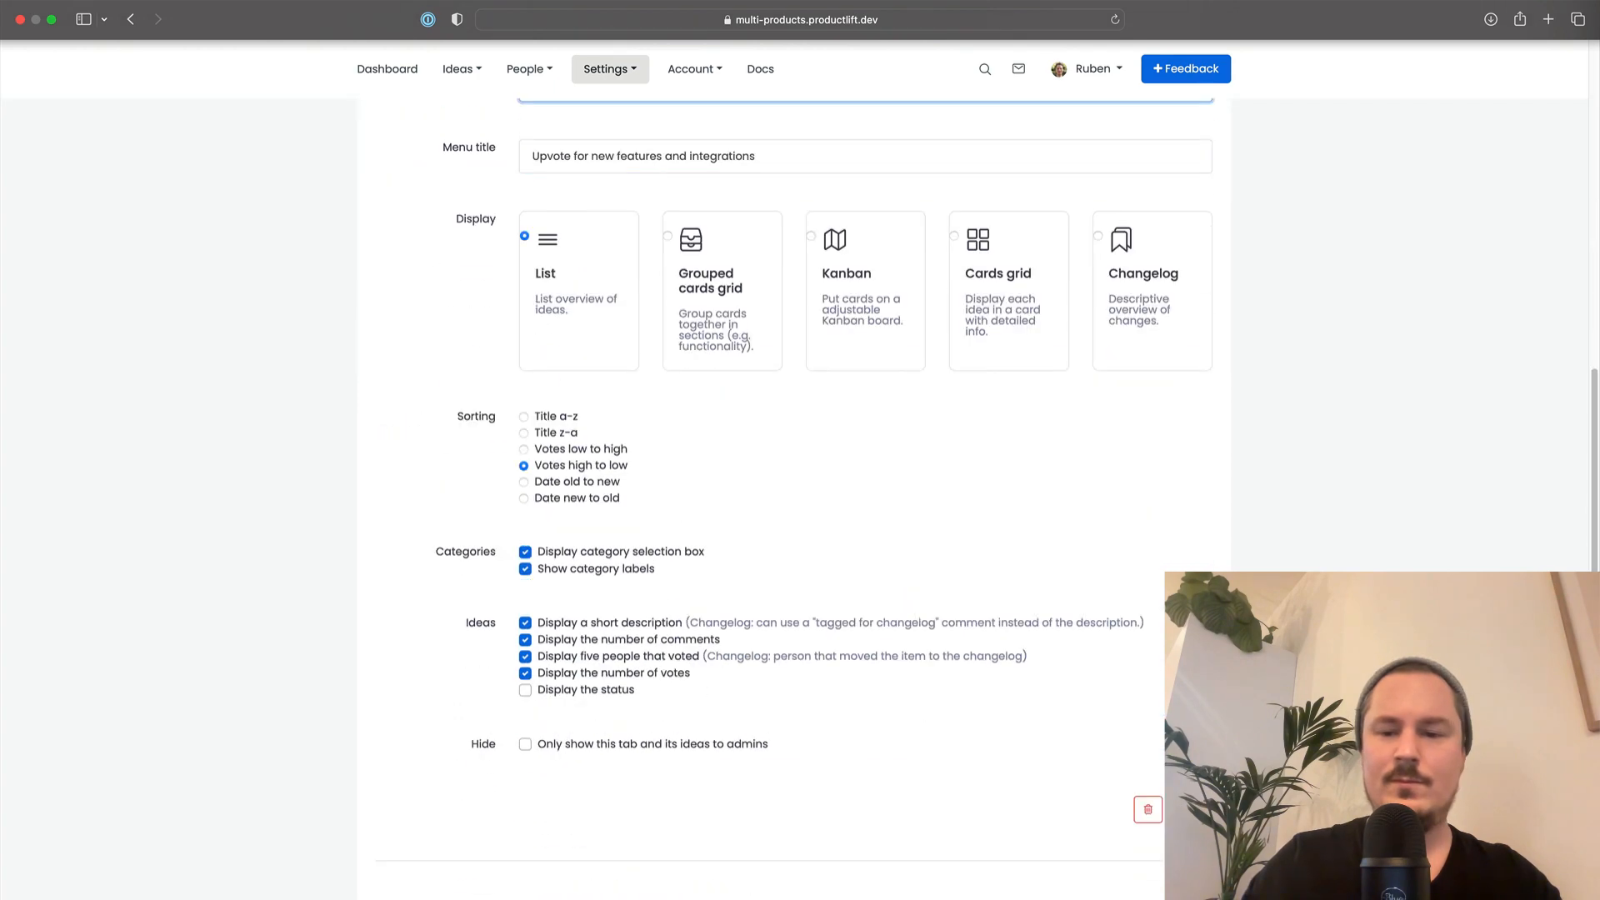
click(1189, 809)
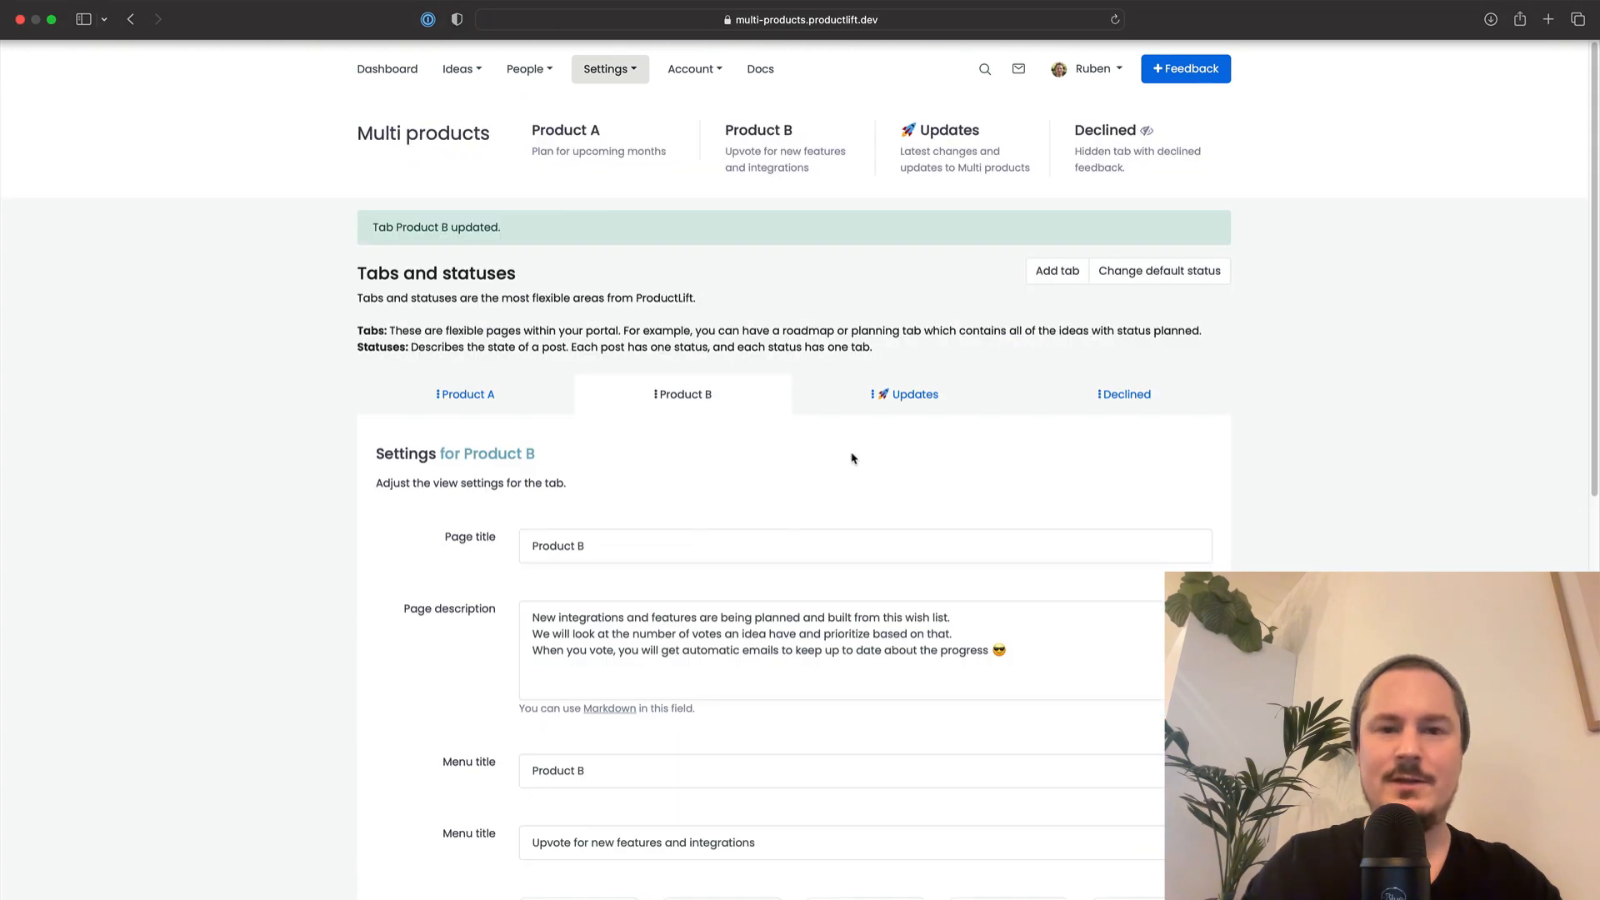
Open the Updates tab's settings and set its page title to "Product C"
click(974, 133)
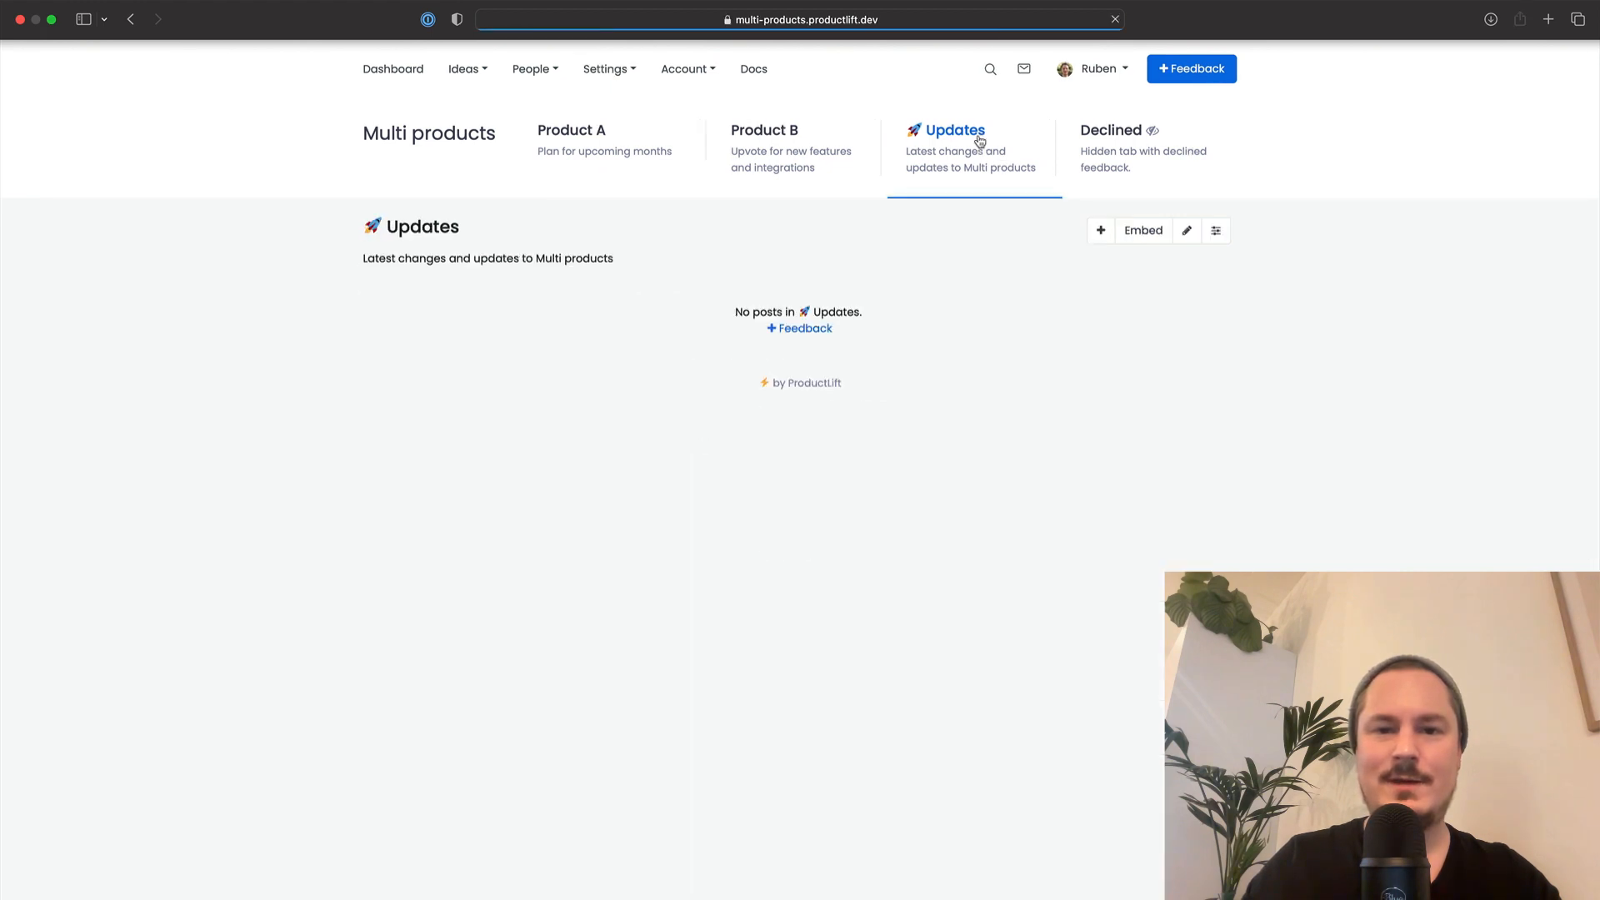
click(1186, 230)
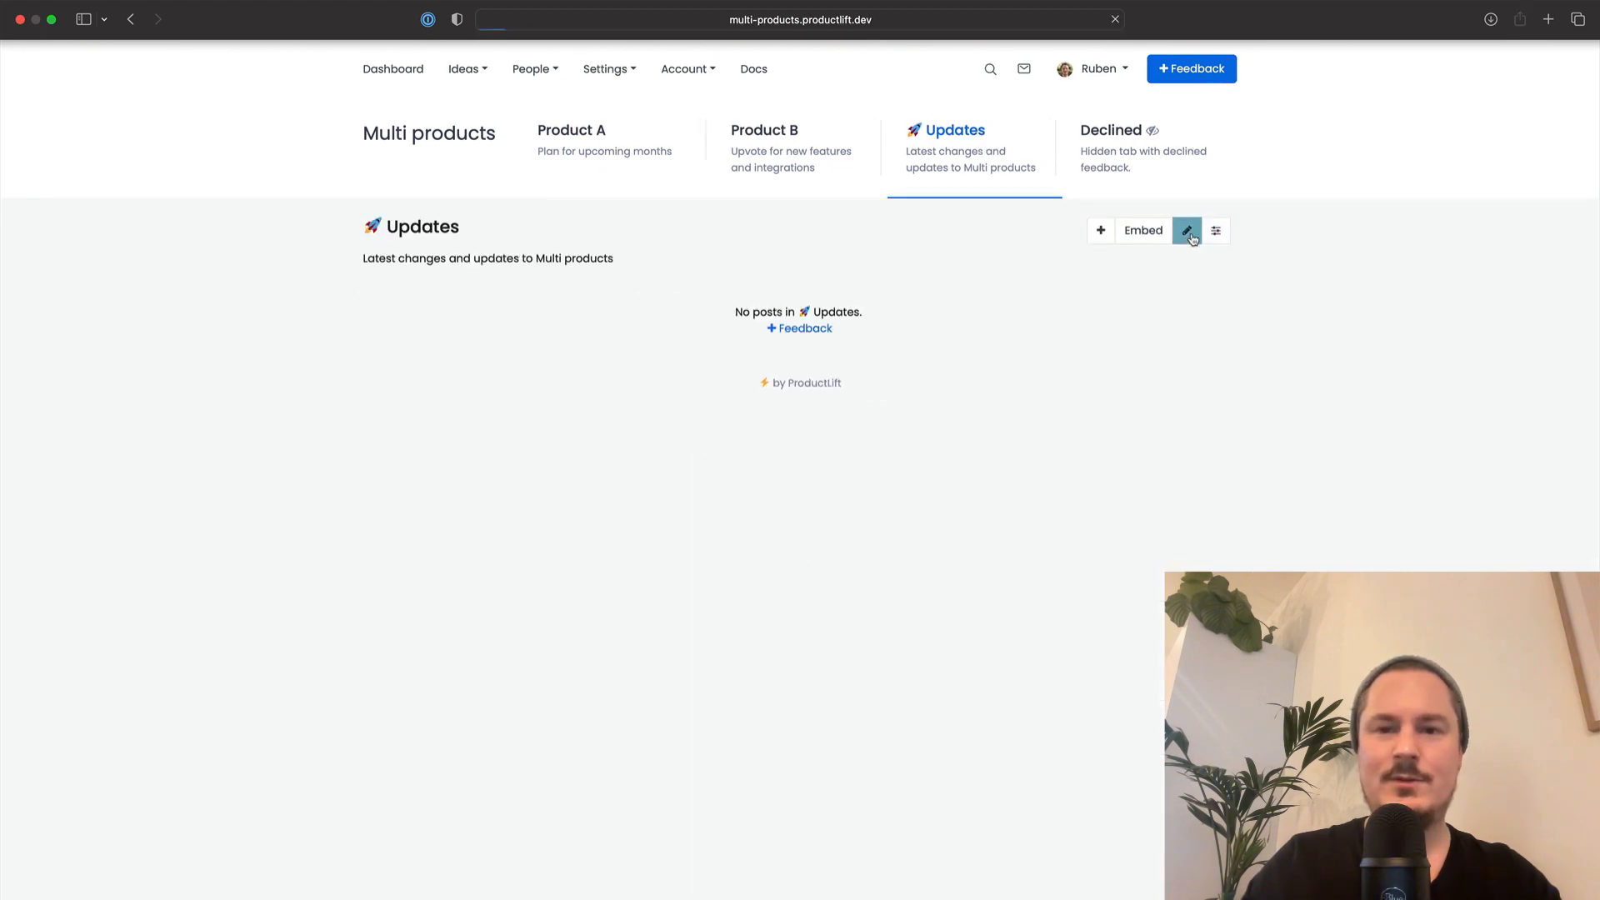
triple_click(696, 494)
key(super+v)
key(BackSpace)
text(C)
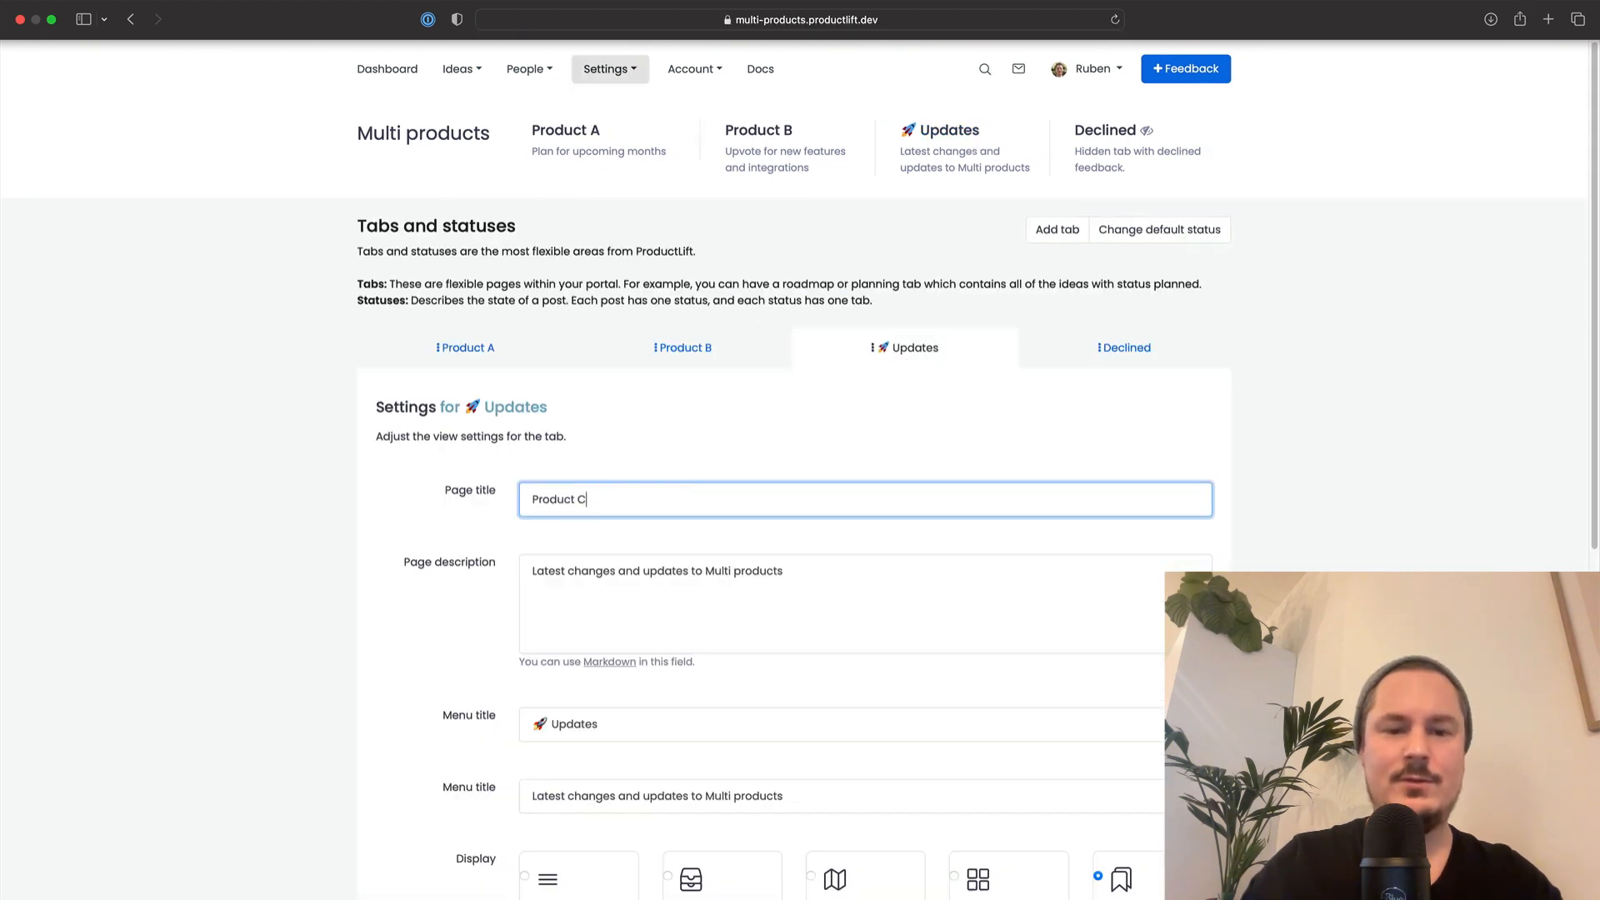
Set the Updates tab's menu title to "Product C" as well and save the tab settings
key(super+a)
key(super+c)
triple_click(615, 718)
key(super+v)
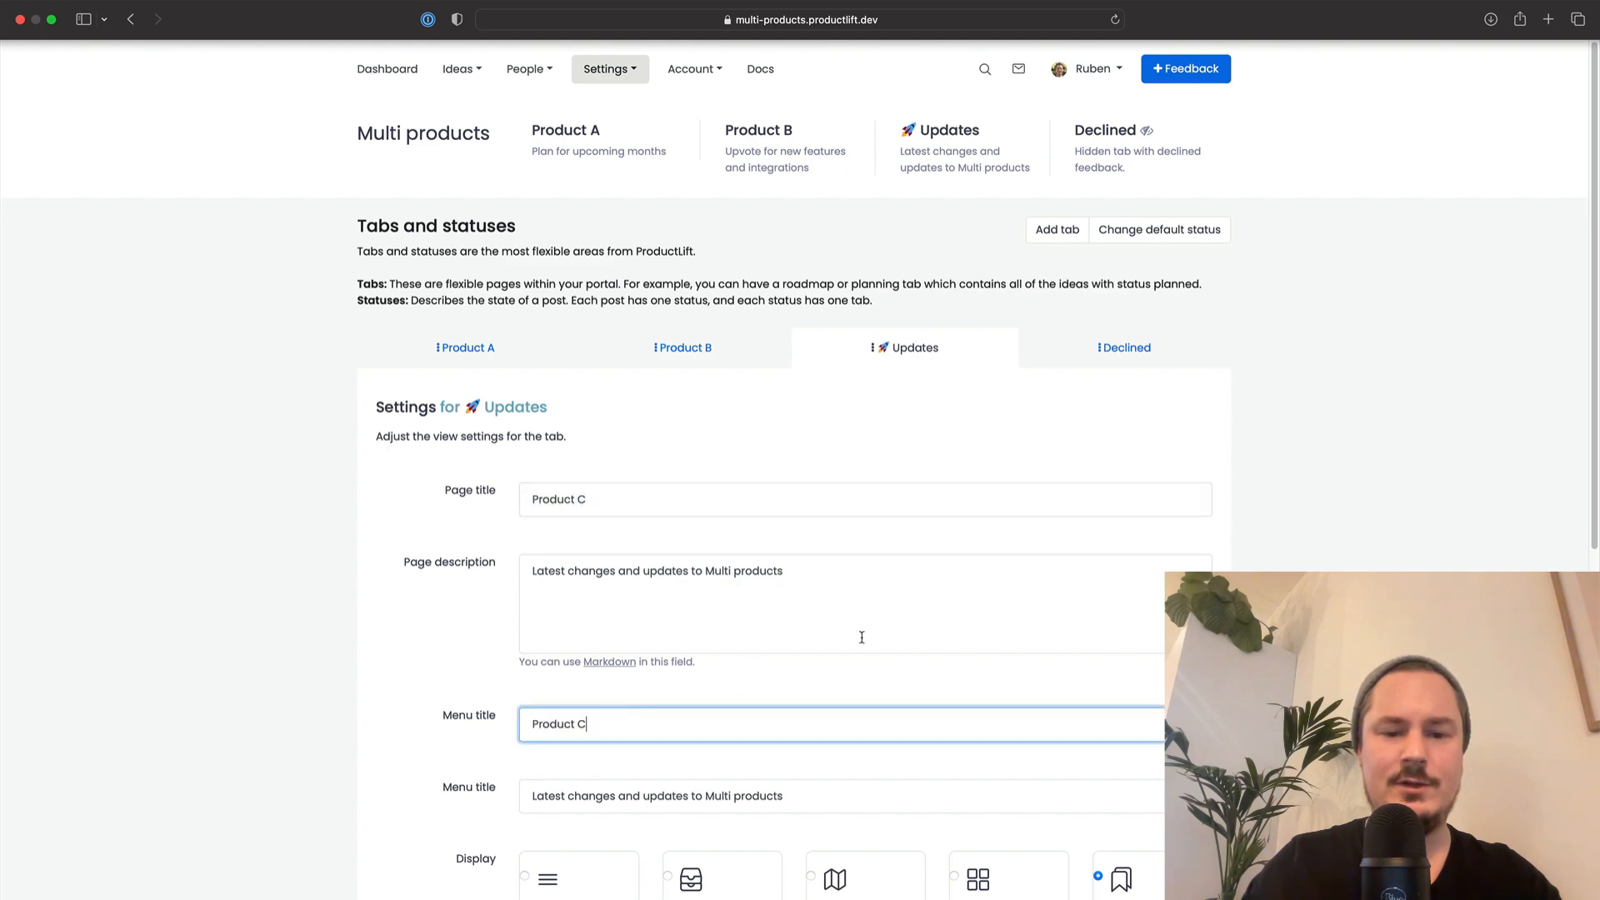
scroll(861, 638, down, 10)
click(1190, 519)
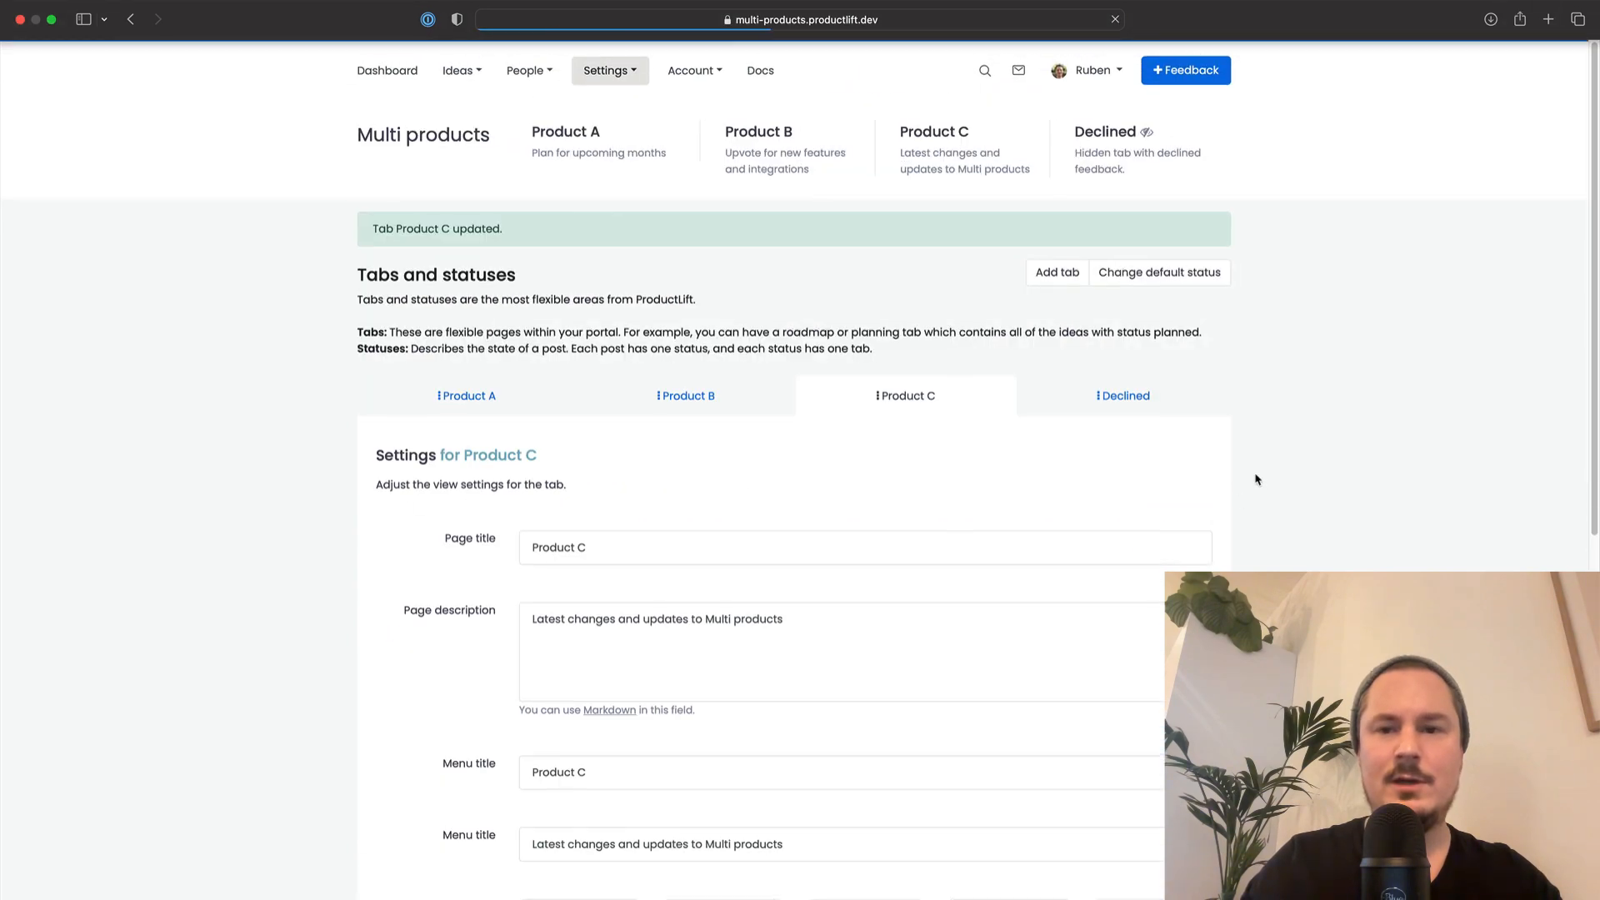
Add a new tab named "Product D" and place it before the Declined tab
click(1057, 271)
click(825, 180)
text(Product D)
click(942, 251)
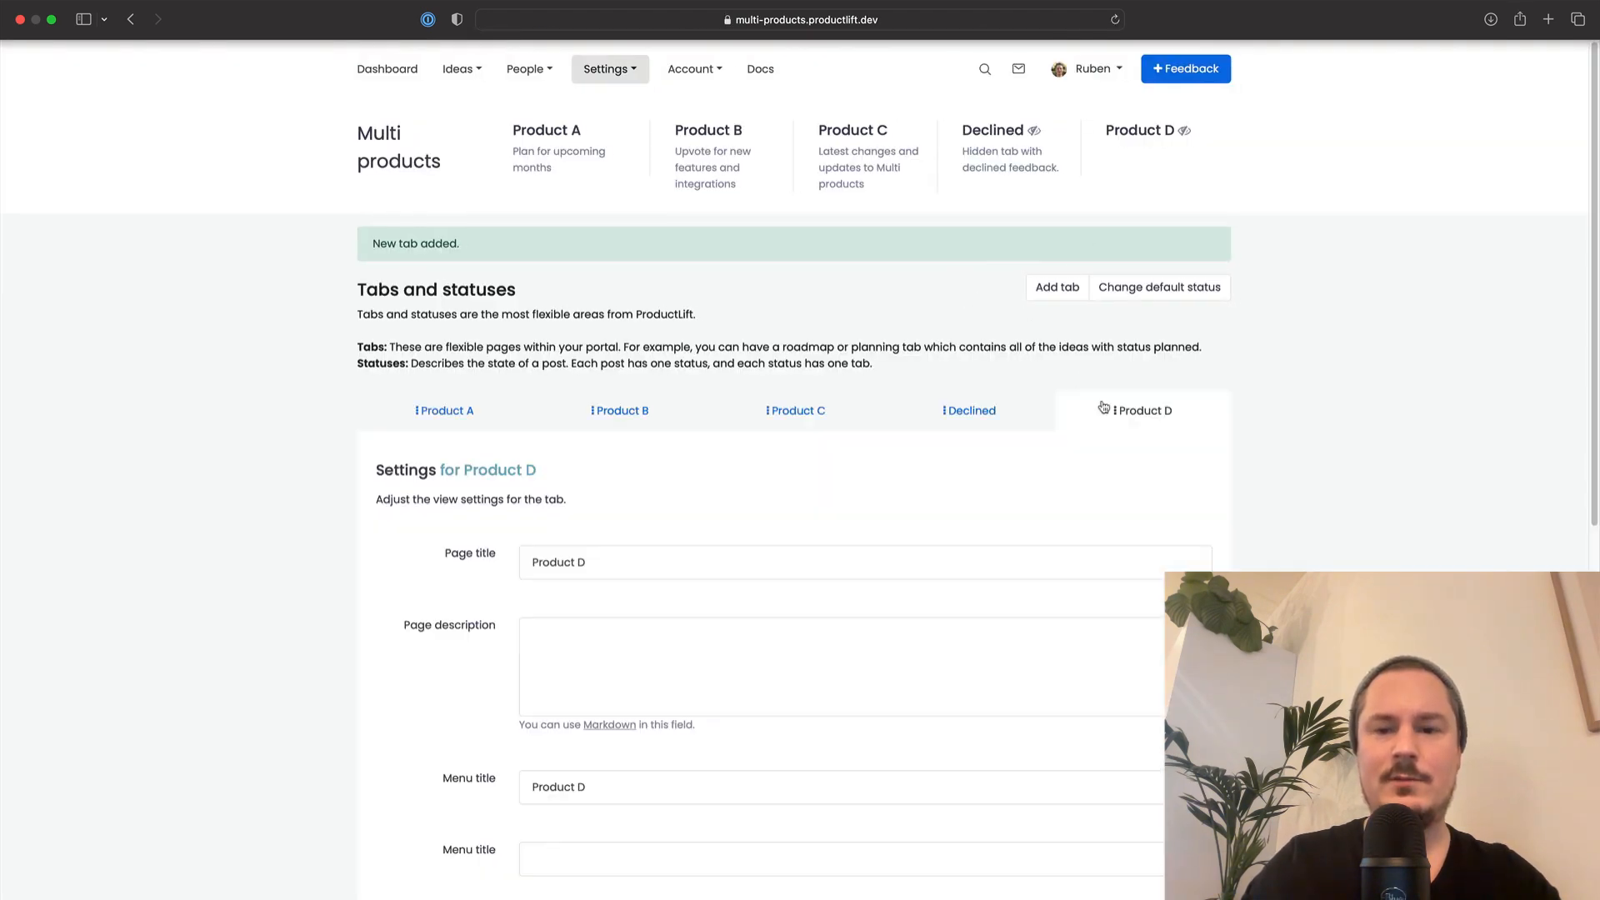
drag(1116, 417, 1057, 410)
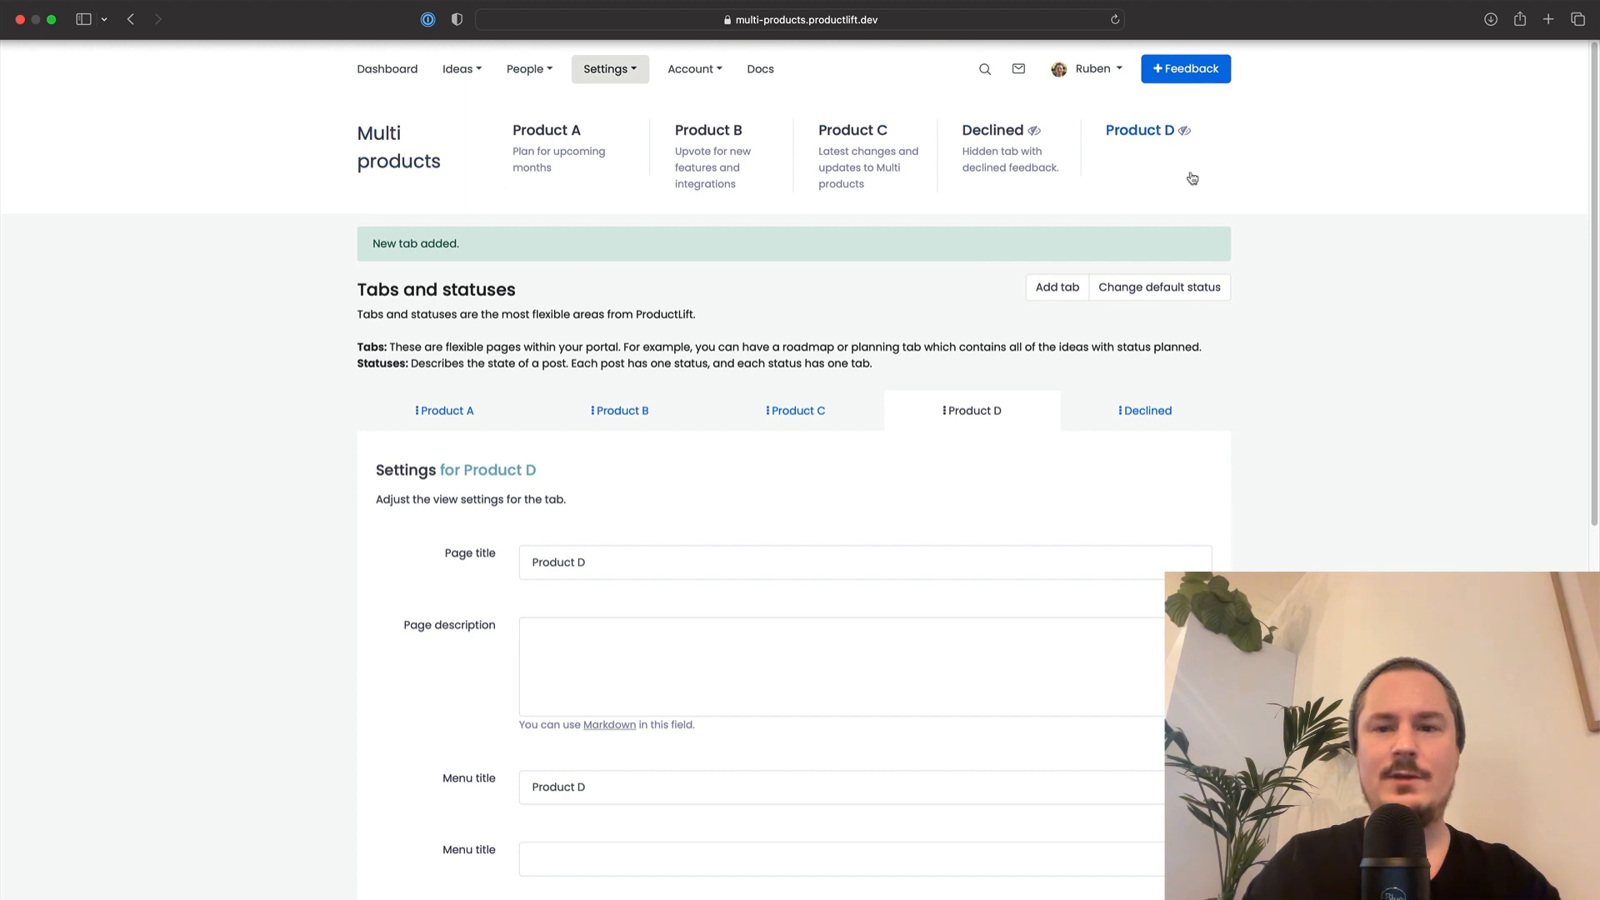
View the Feedback ABC post from the Product A board and return to the board
click(557, 132)
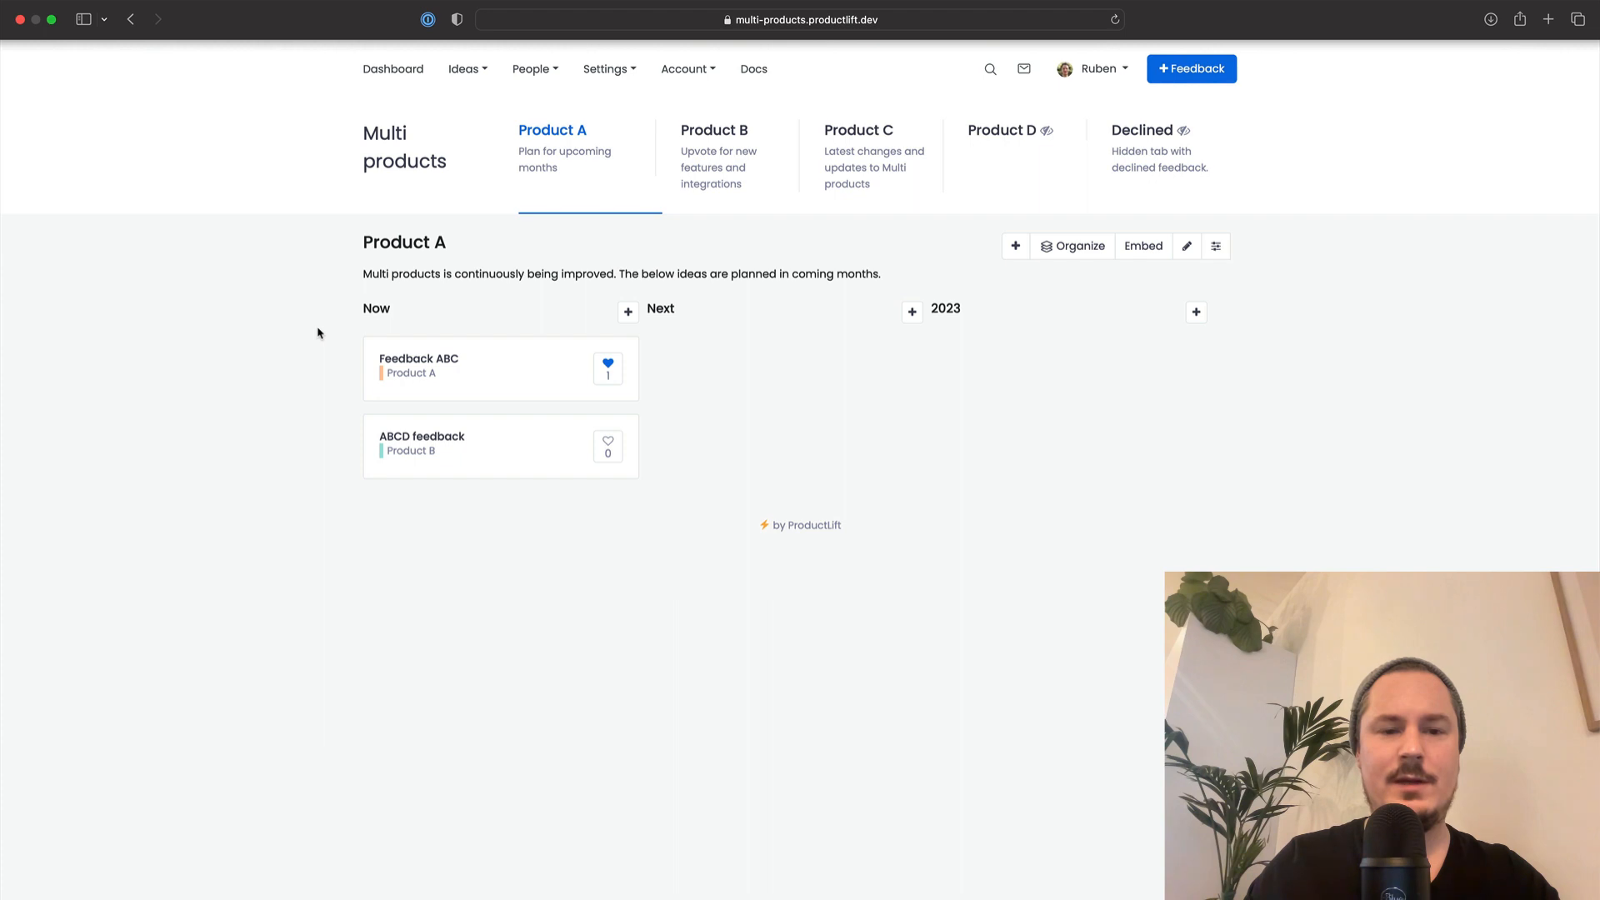
click(474, 365)
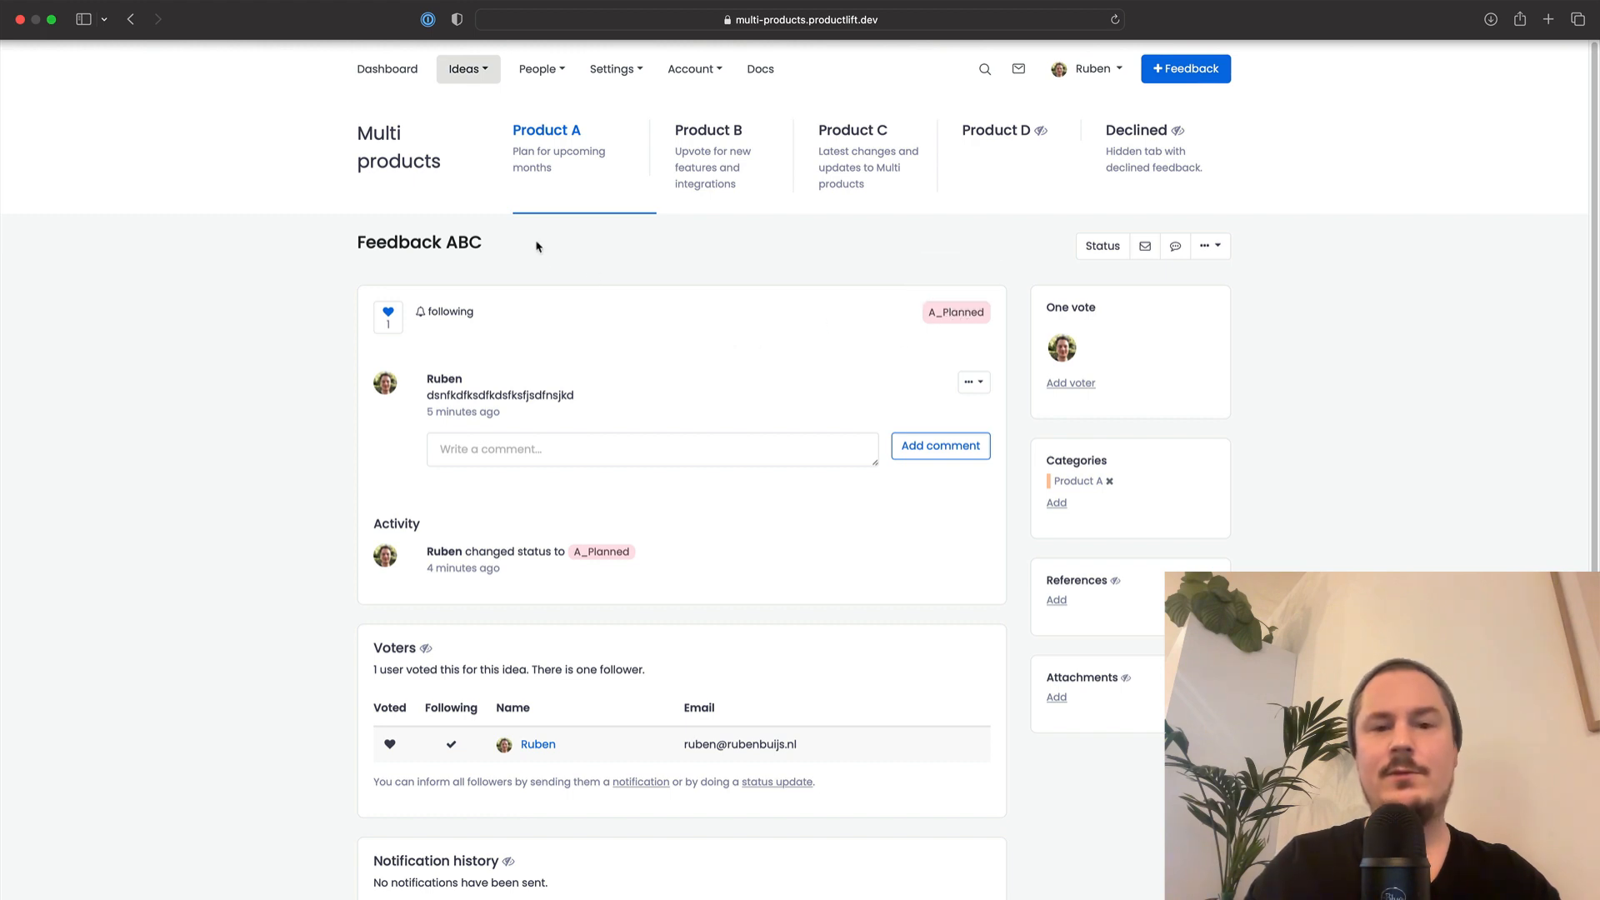
click(530, 146)
click(469, 473)
click(540, 144)
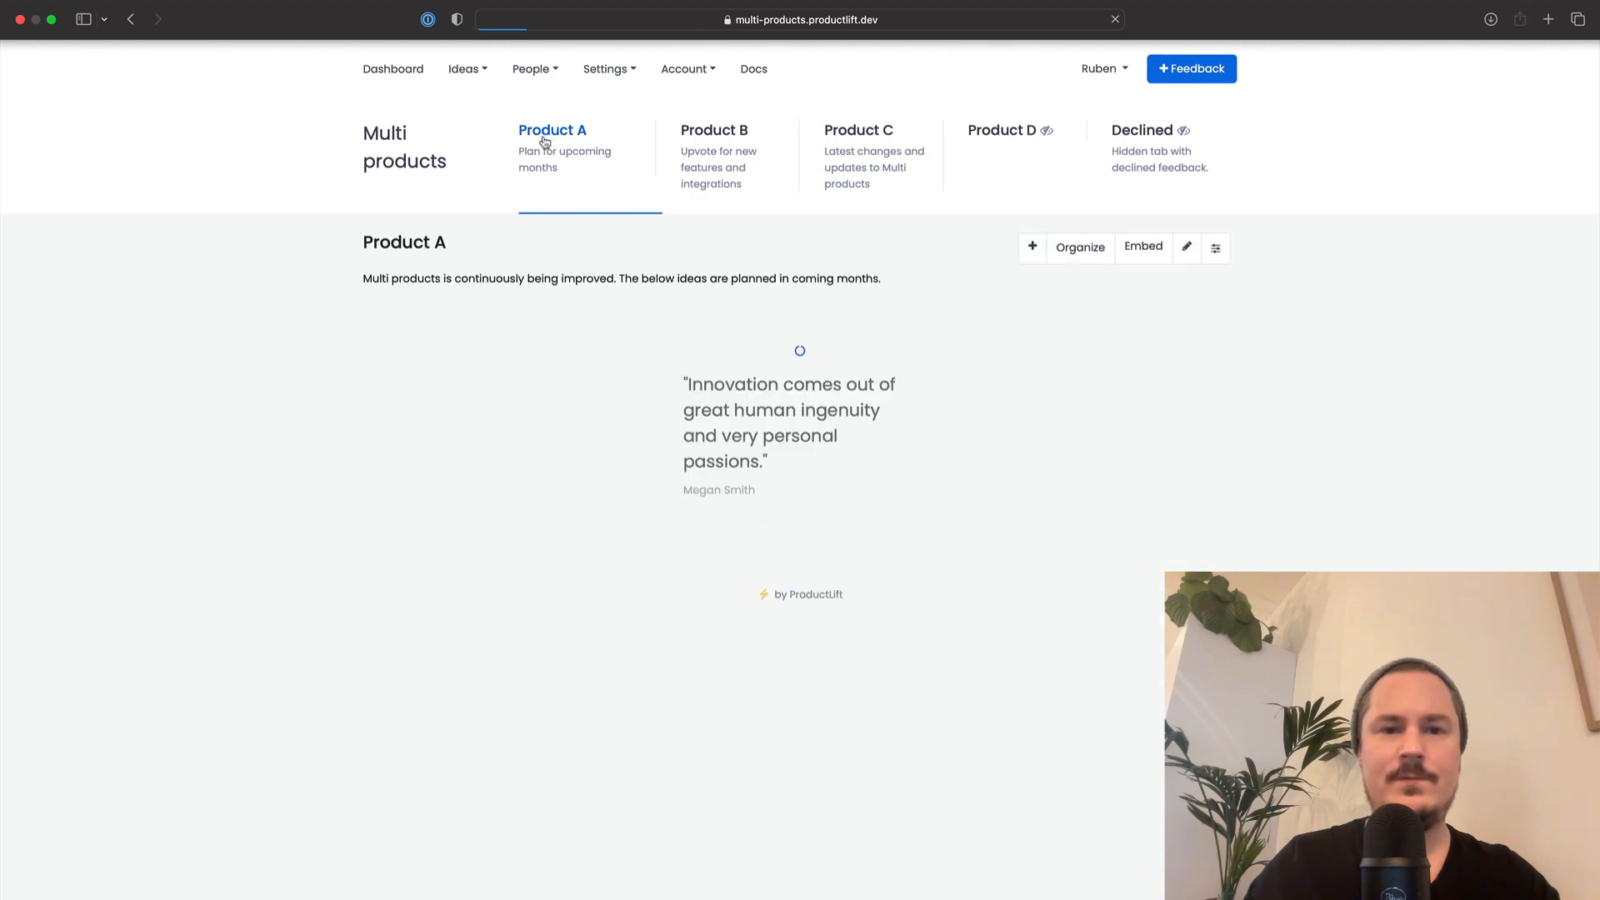
Review the Product A tab's display, sorting and idea settings, save them and return to the Product A board
click(1199, 255)
scroll(873, 457, down, 8)
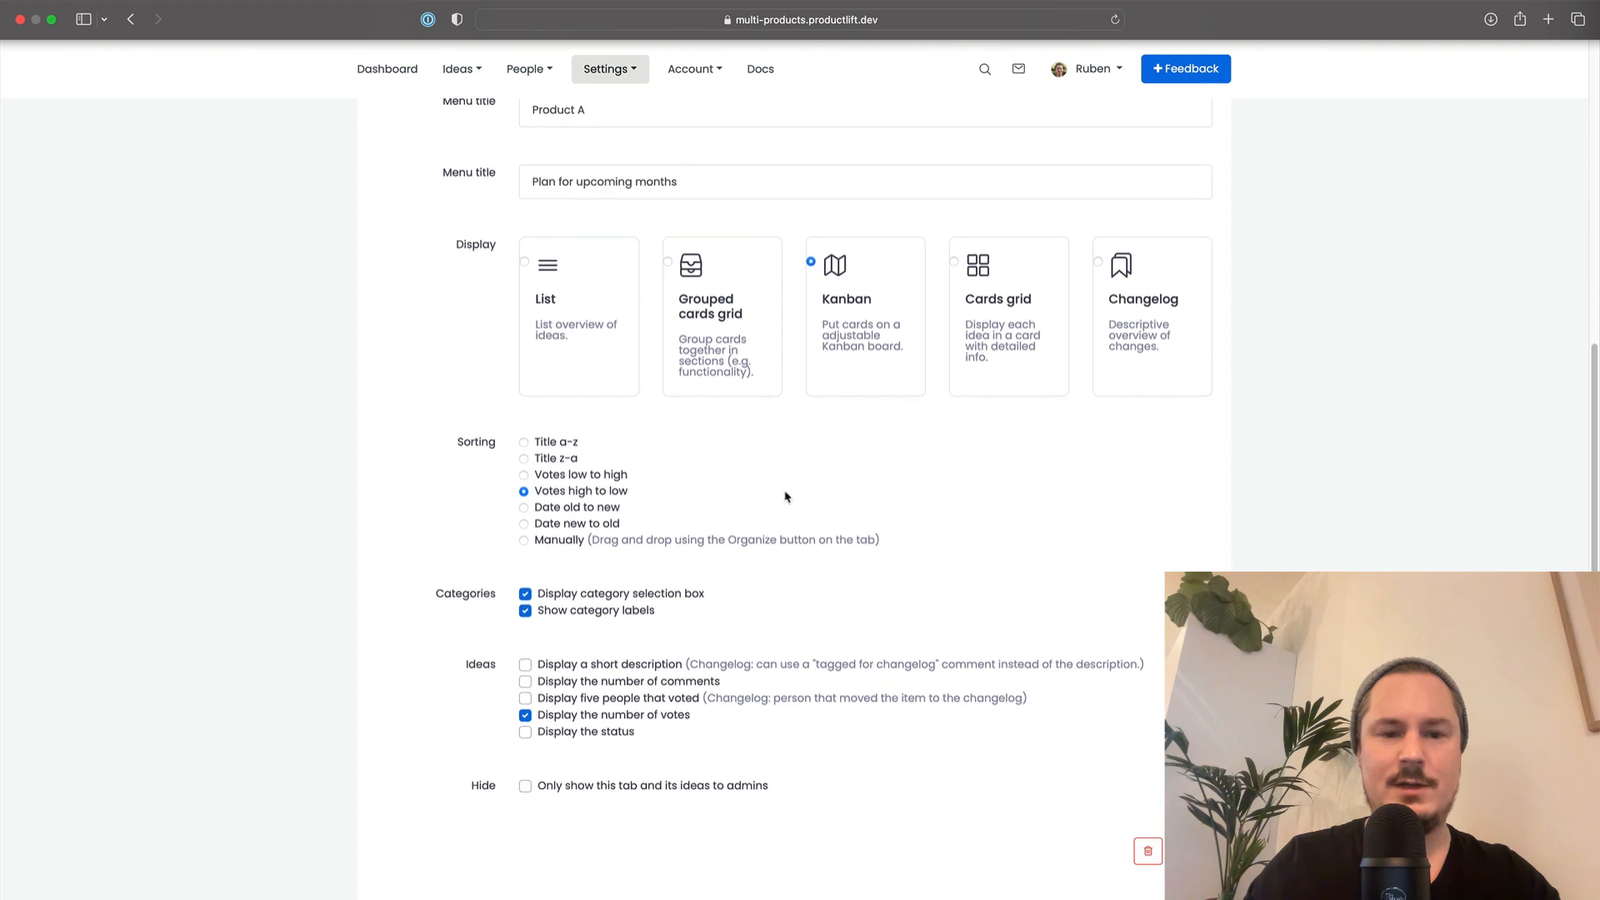
scroll(631, 598, down, 2)
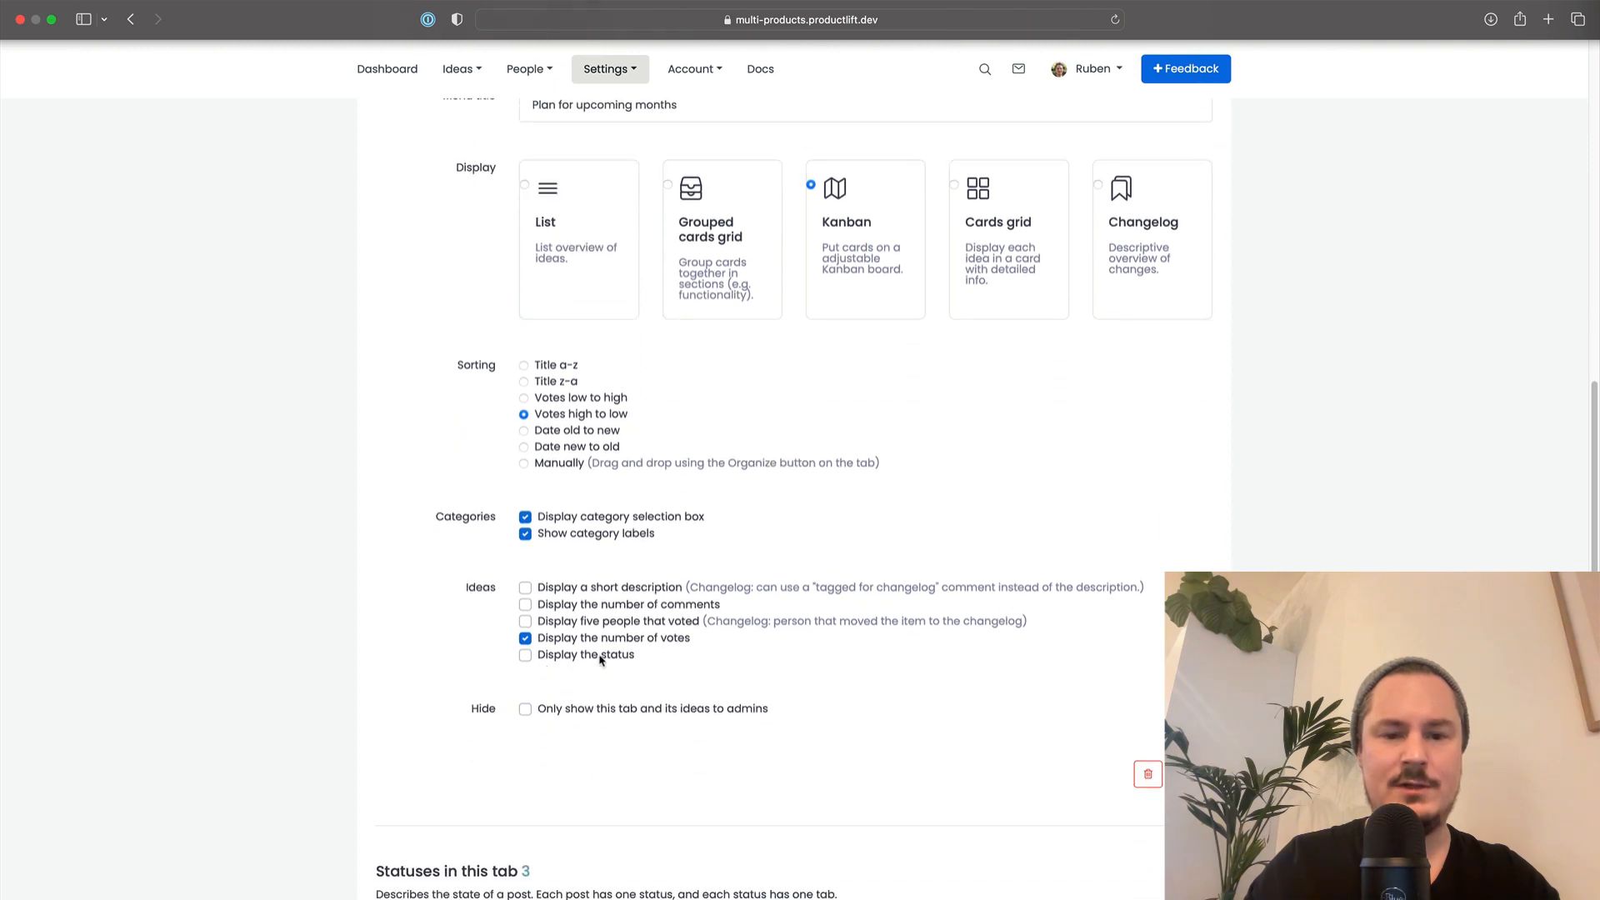
click(1190, 774)
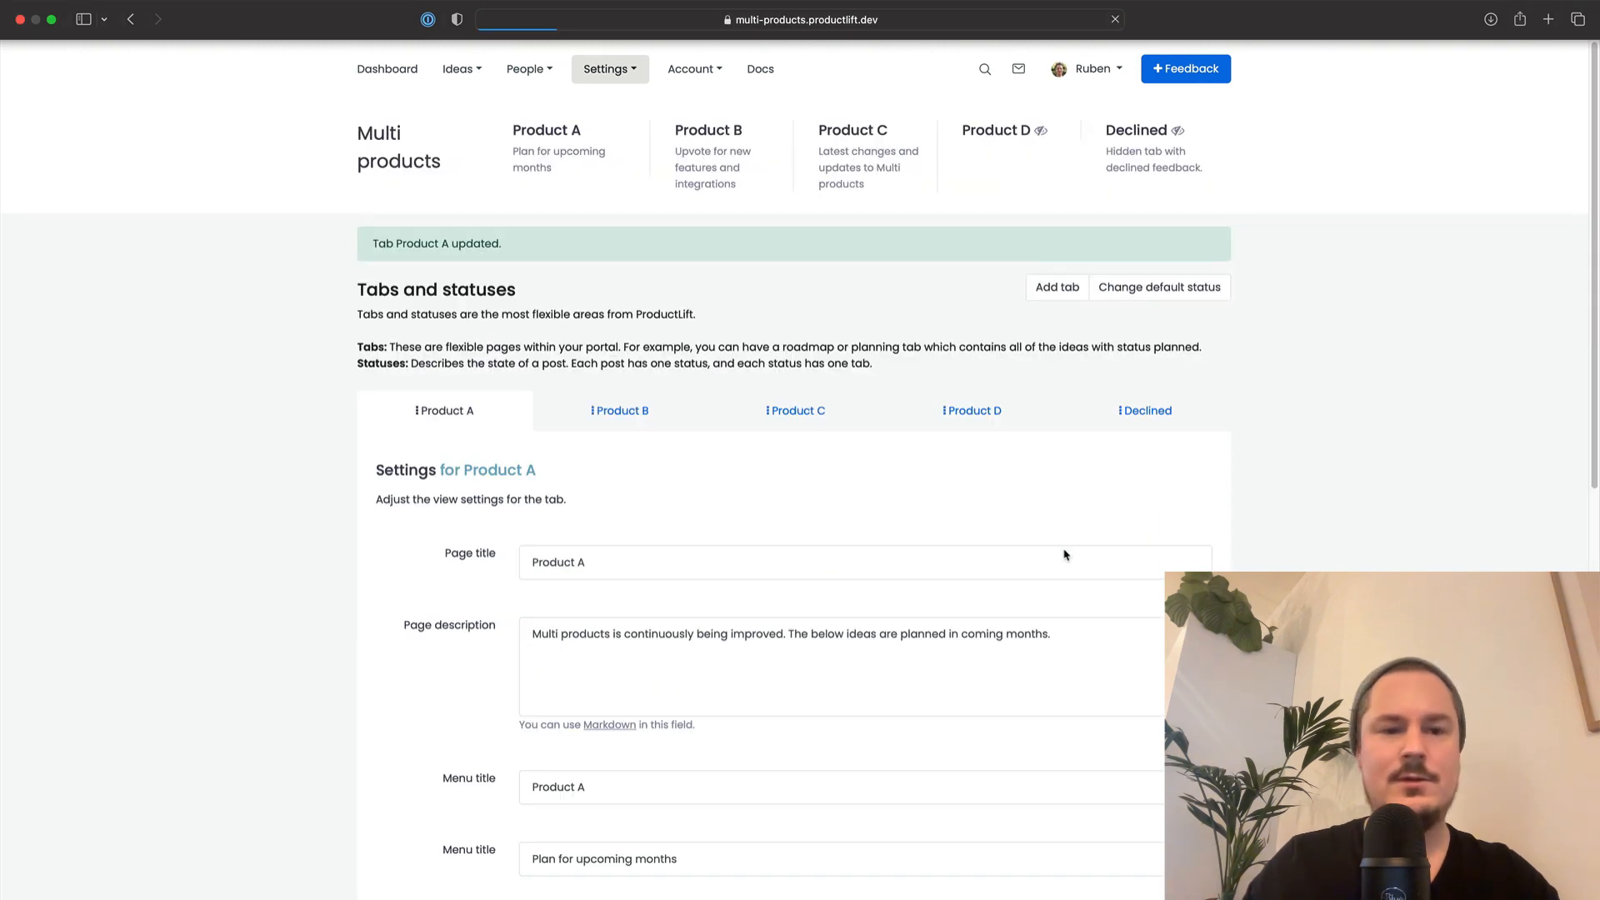
click(548, 132)
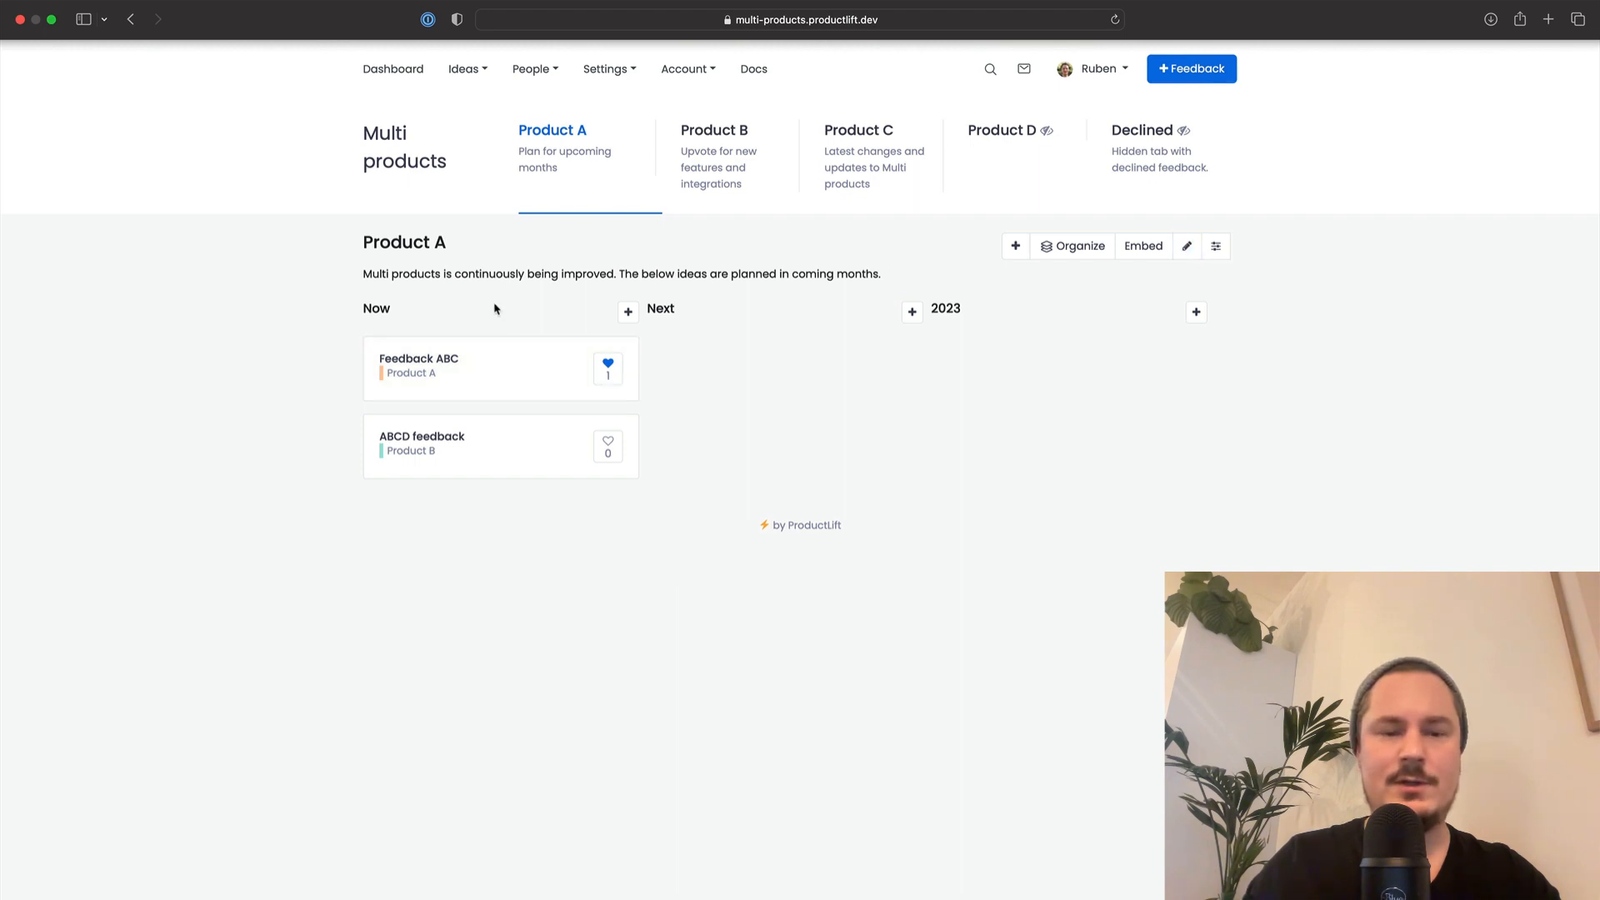
click(376, 315)
click(426, 428)
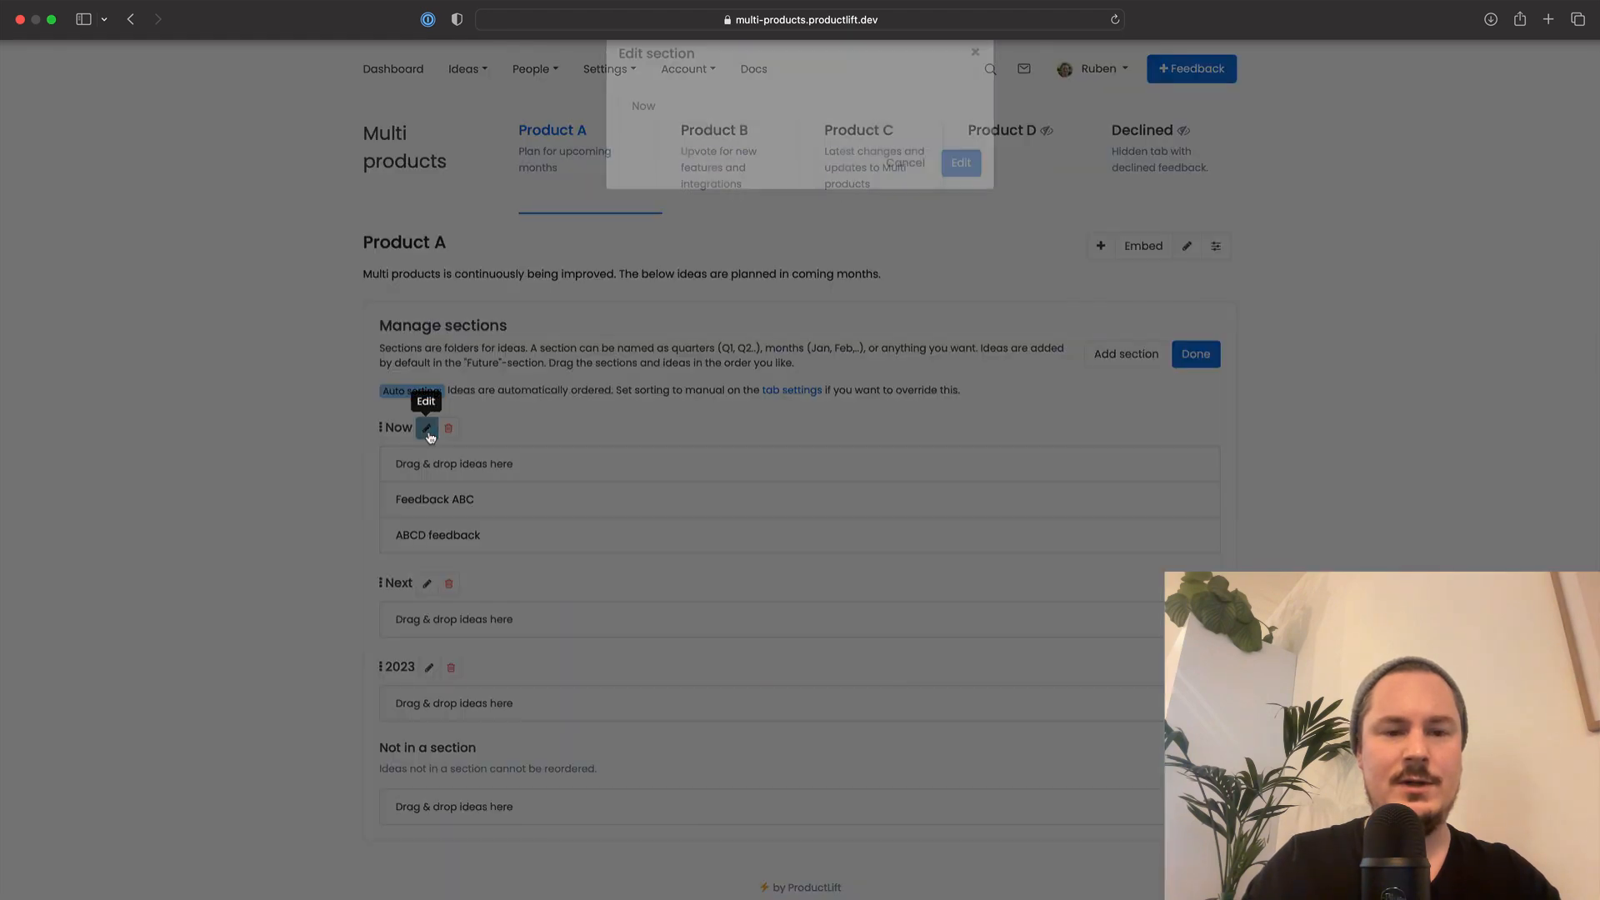
triple_click(811, 125)
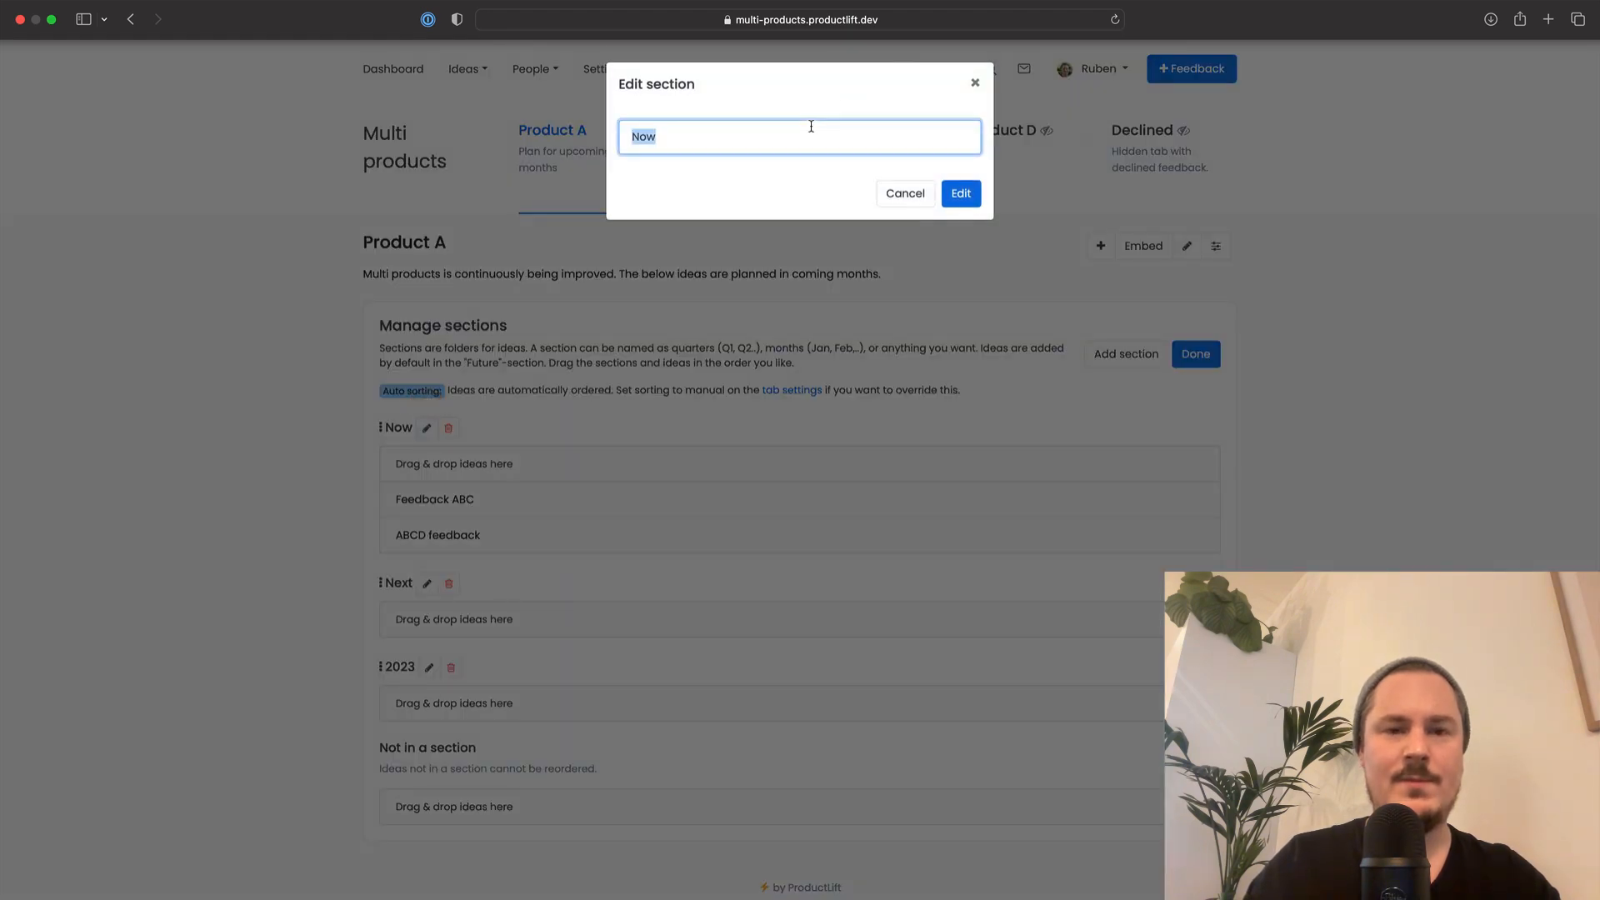
click(927, 197)
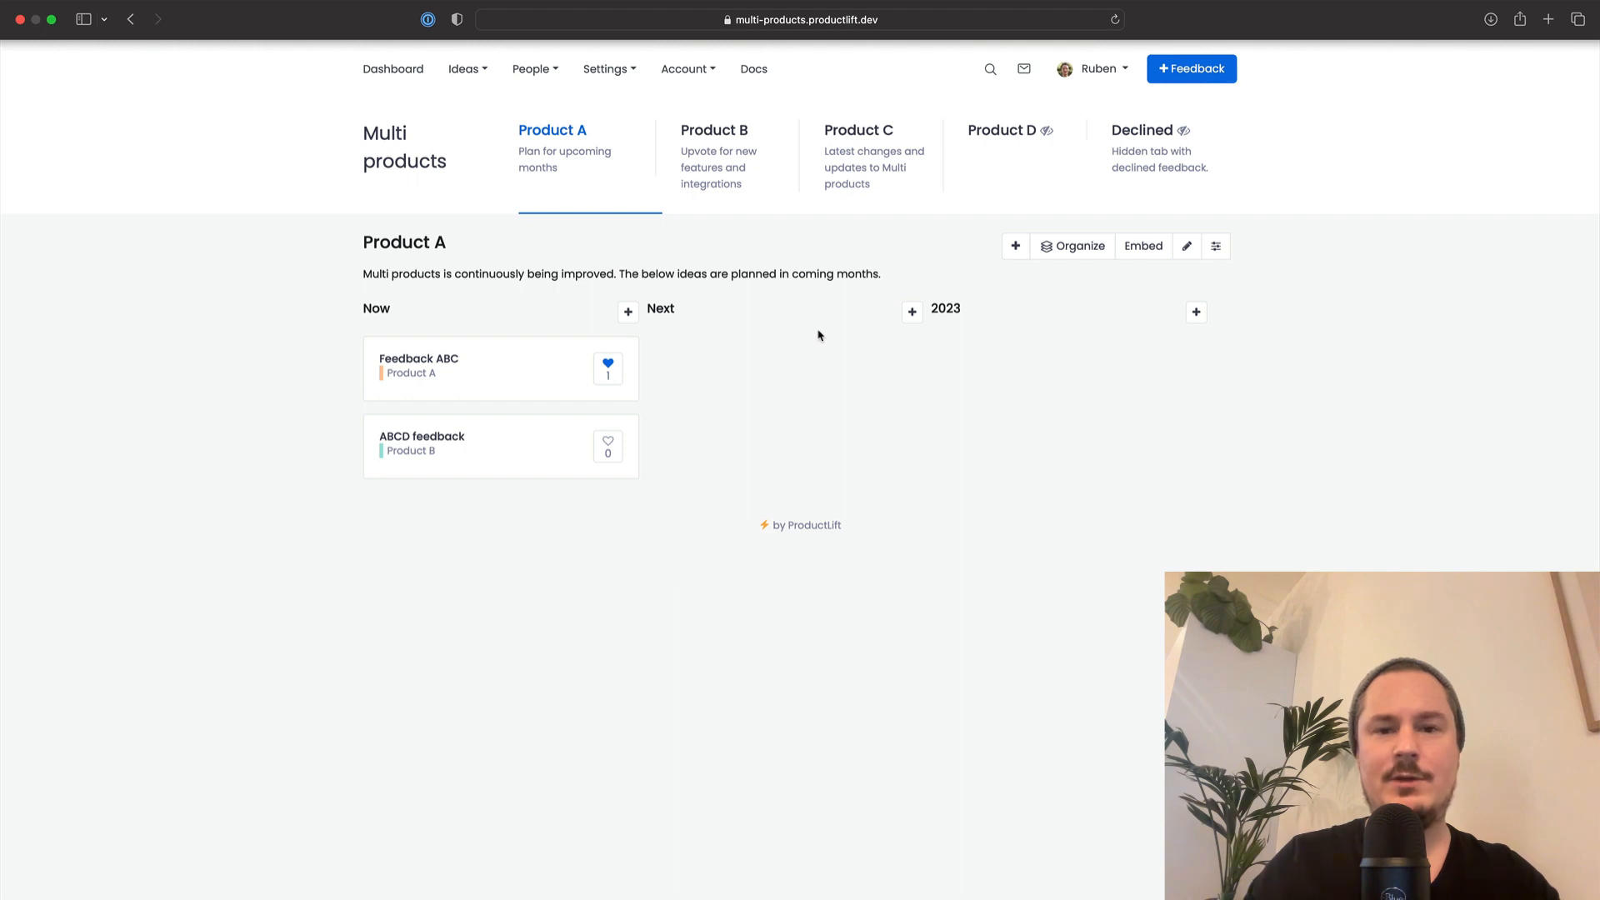
Open the section management of the Product A board and rename the Now section to "Done"
click(377, 312)
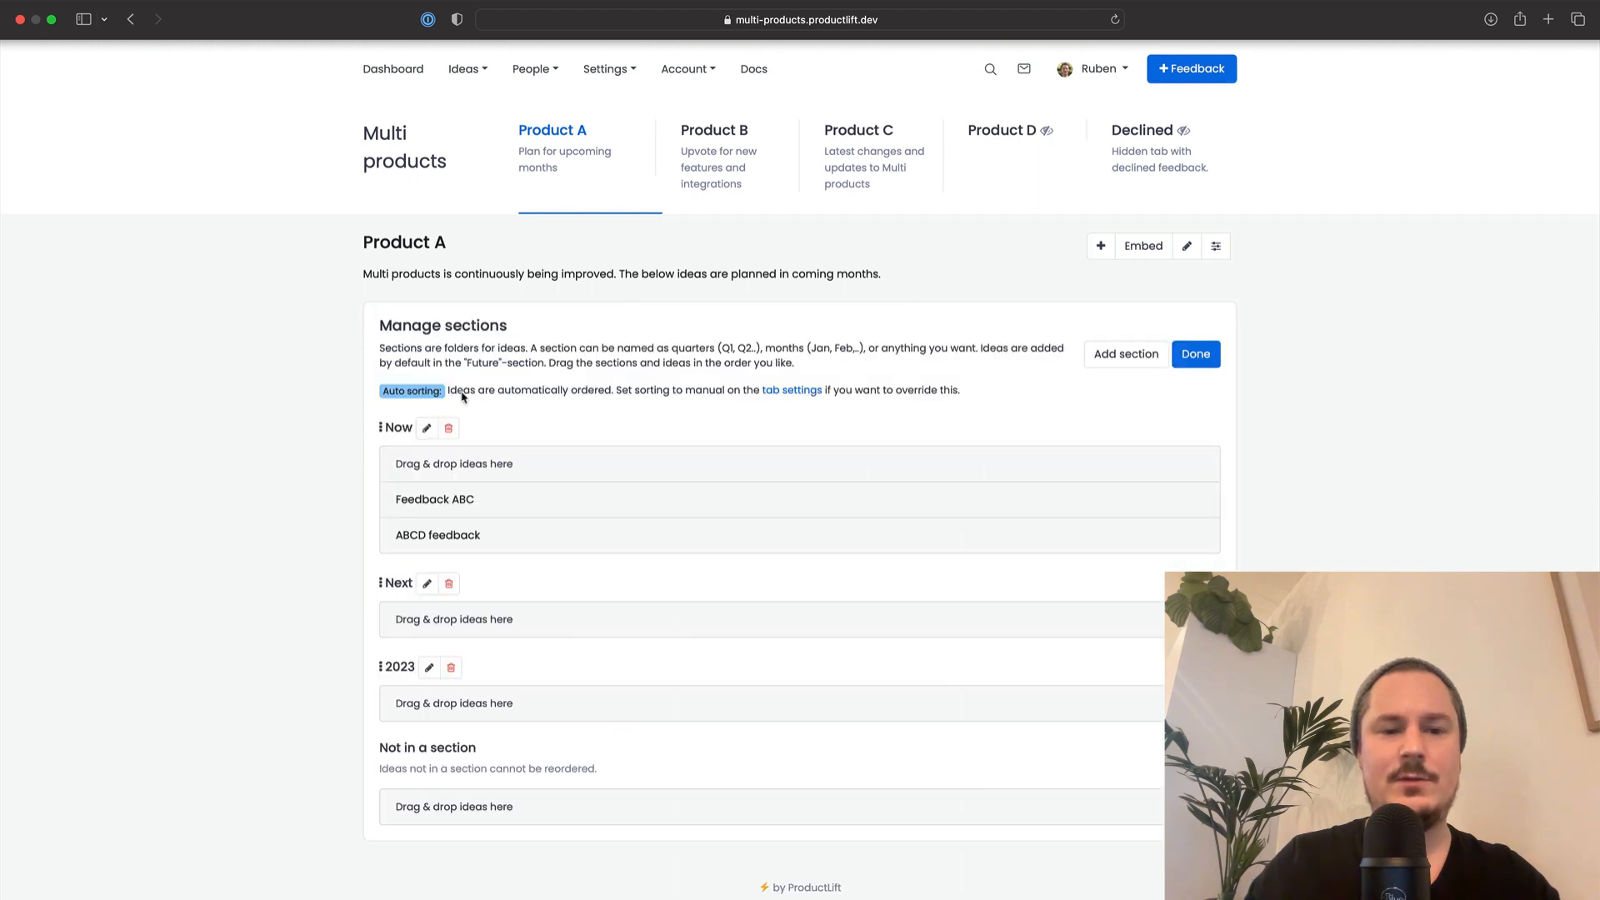
click(424, 427)
triple_click(718, 136)
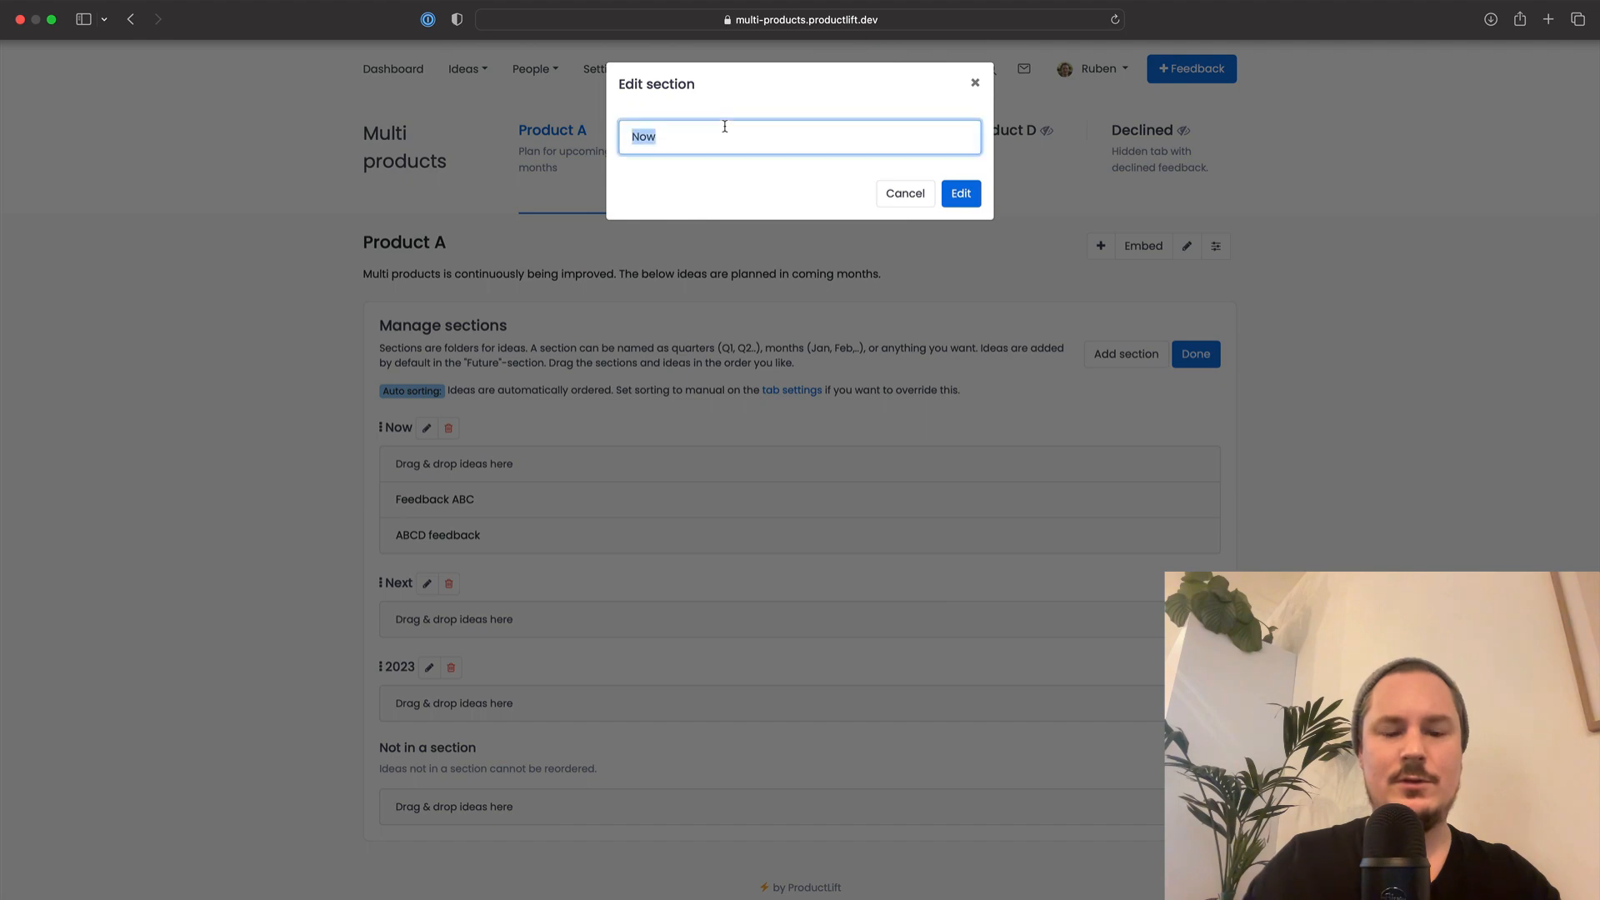
text(Done)
click(960, 194)
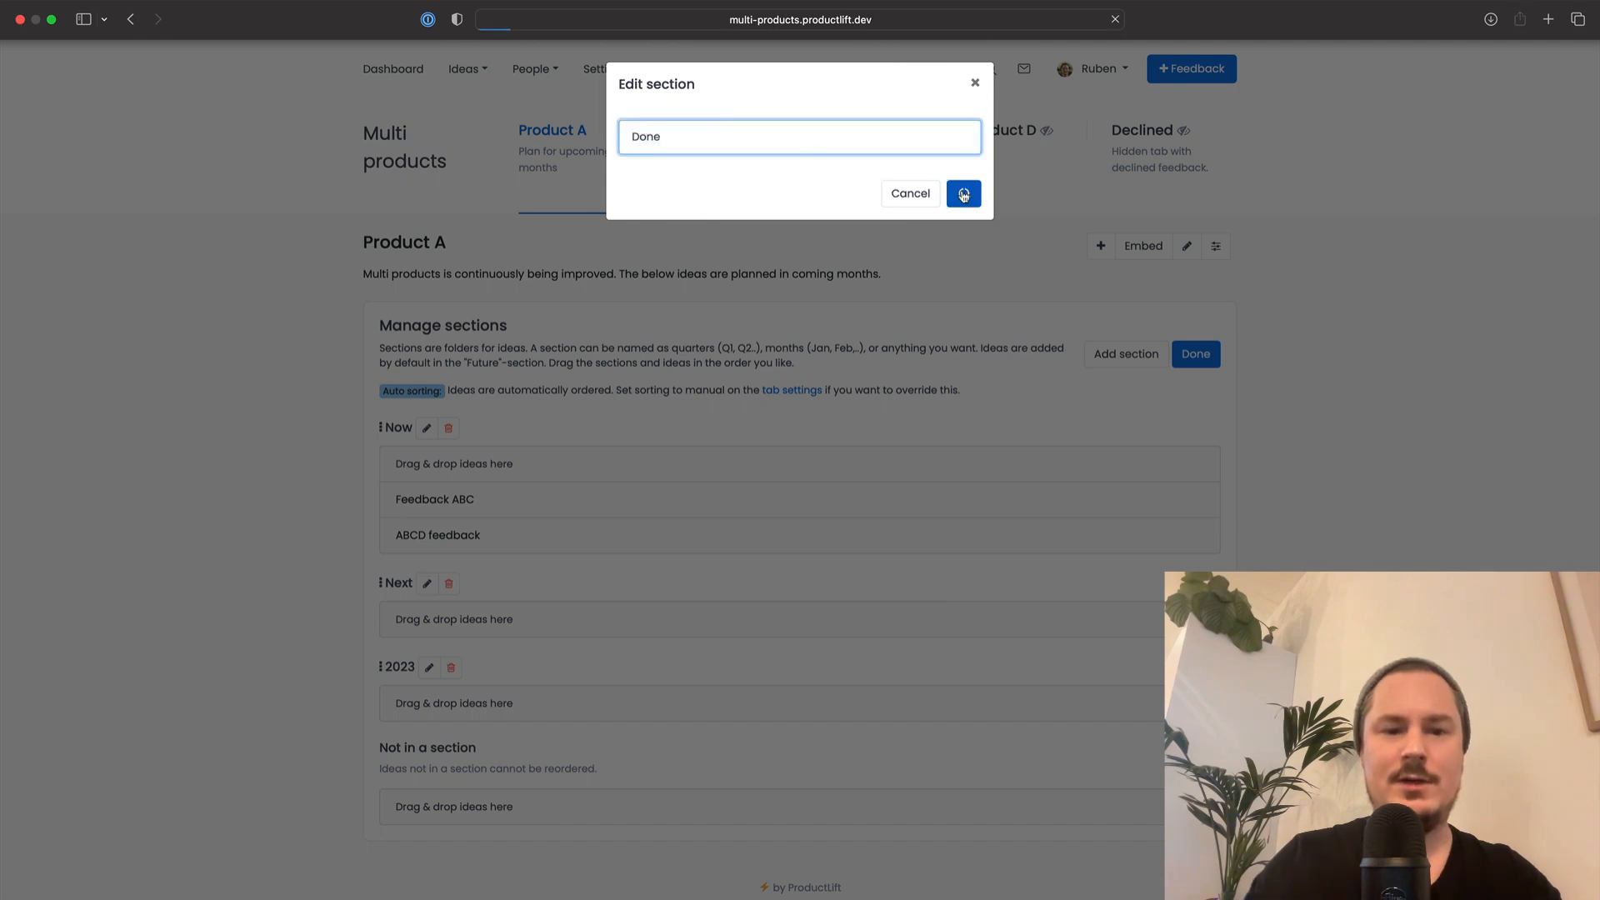
Rename the Product A board's Done section to "Changelog"
click(432, 469)
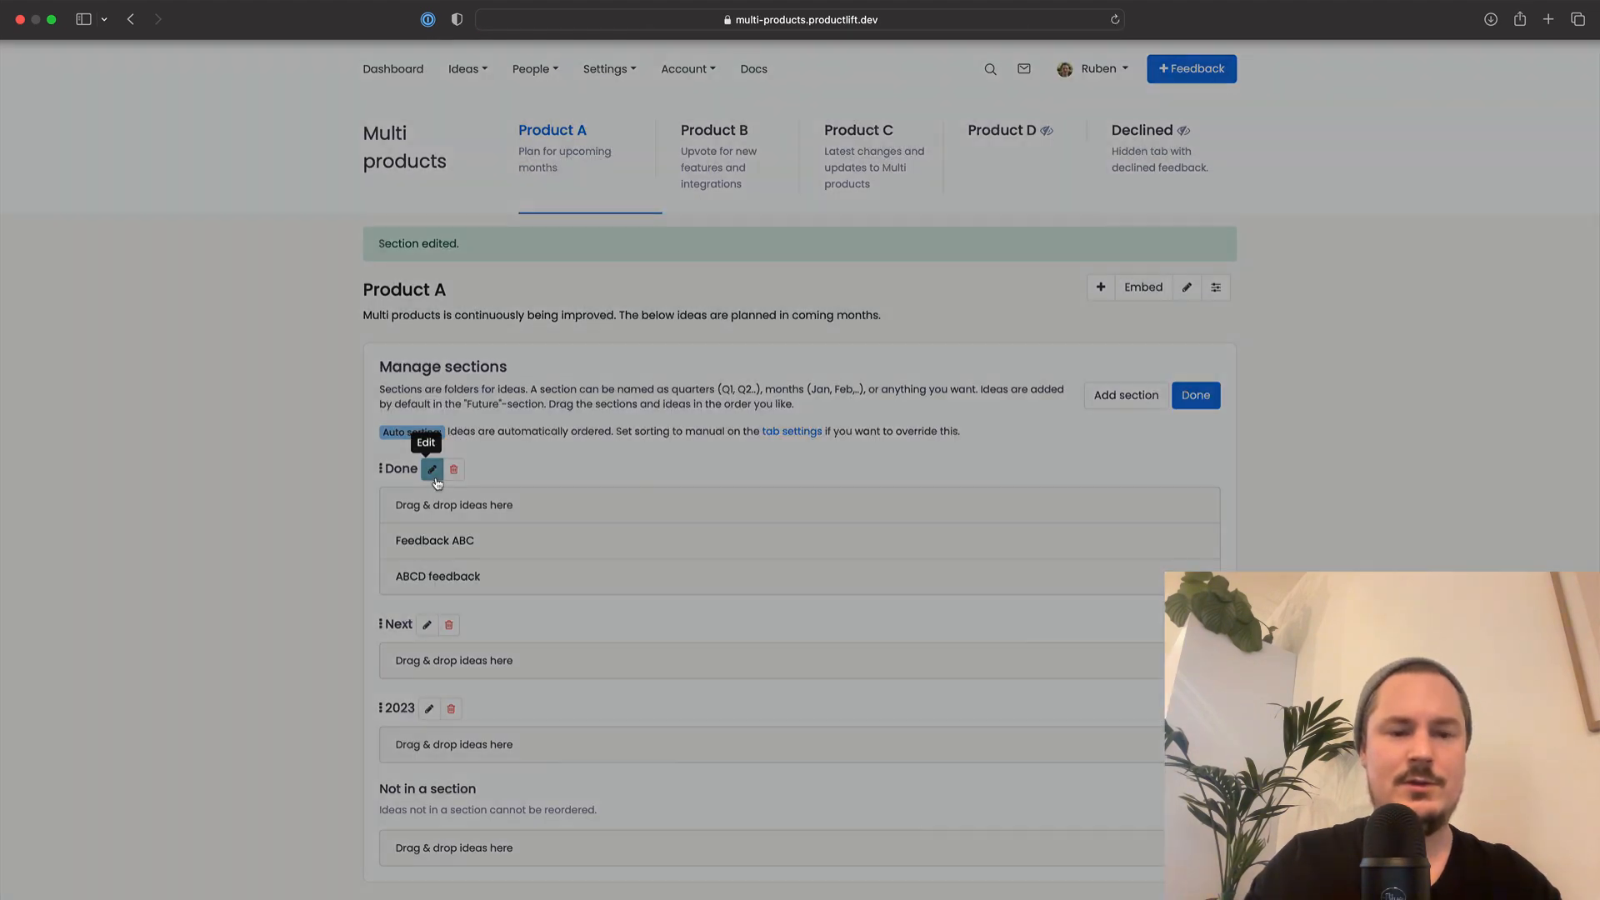
triple_click(790, 136)
text(Changelog)
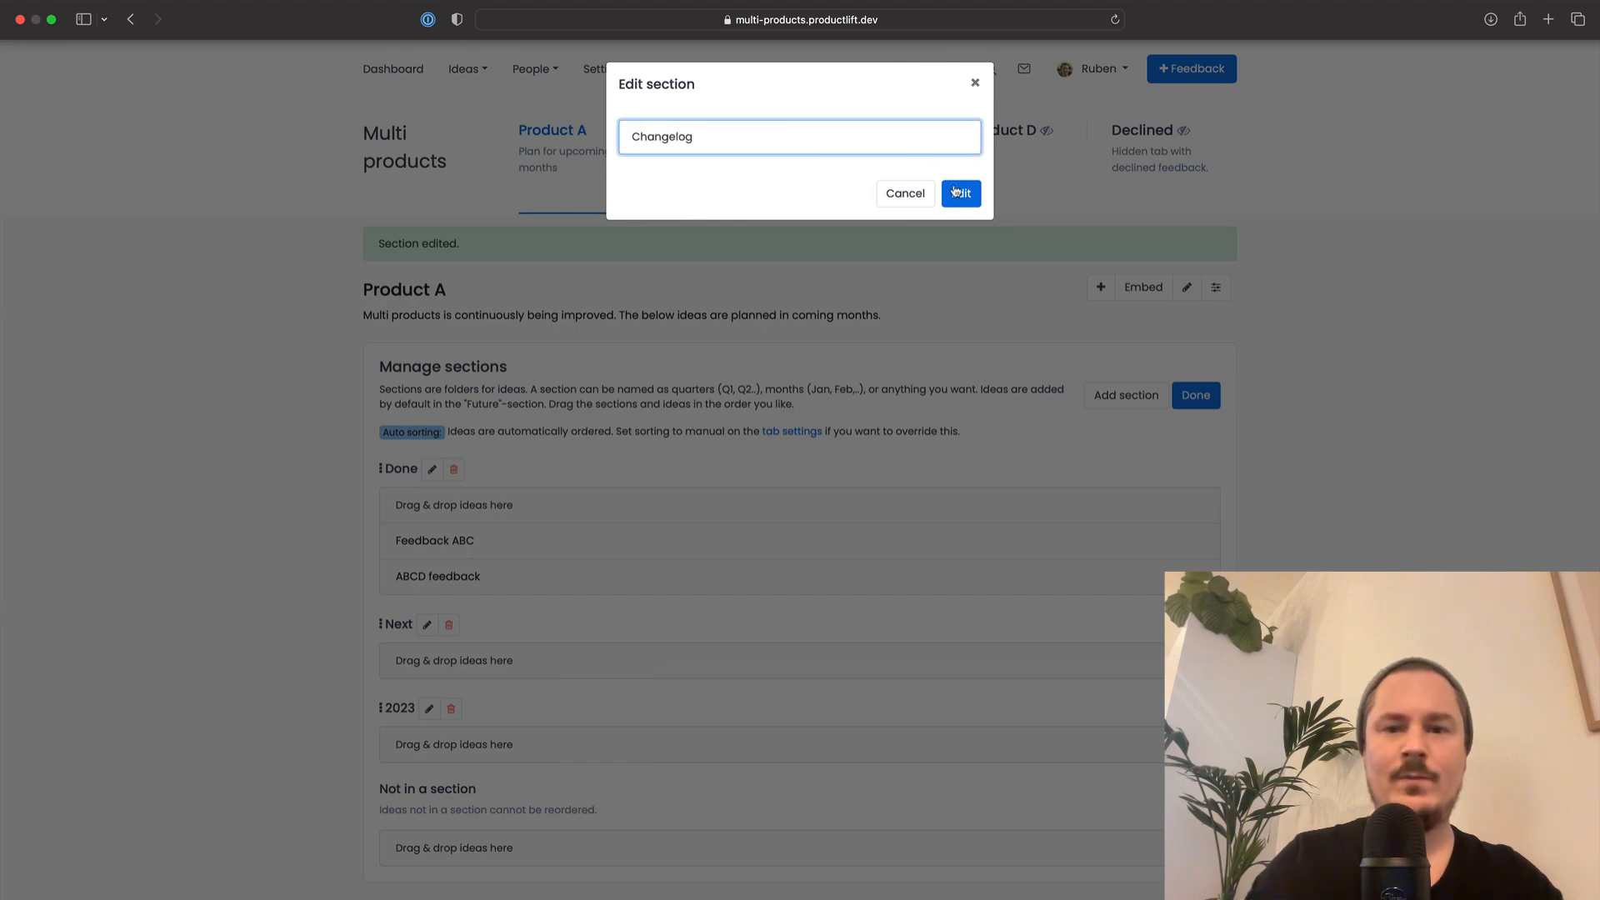
click(958, 192)
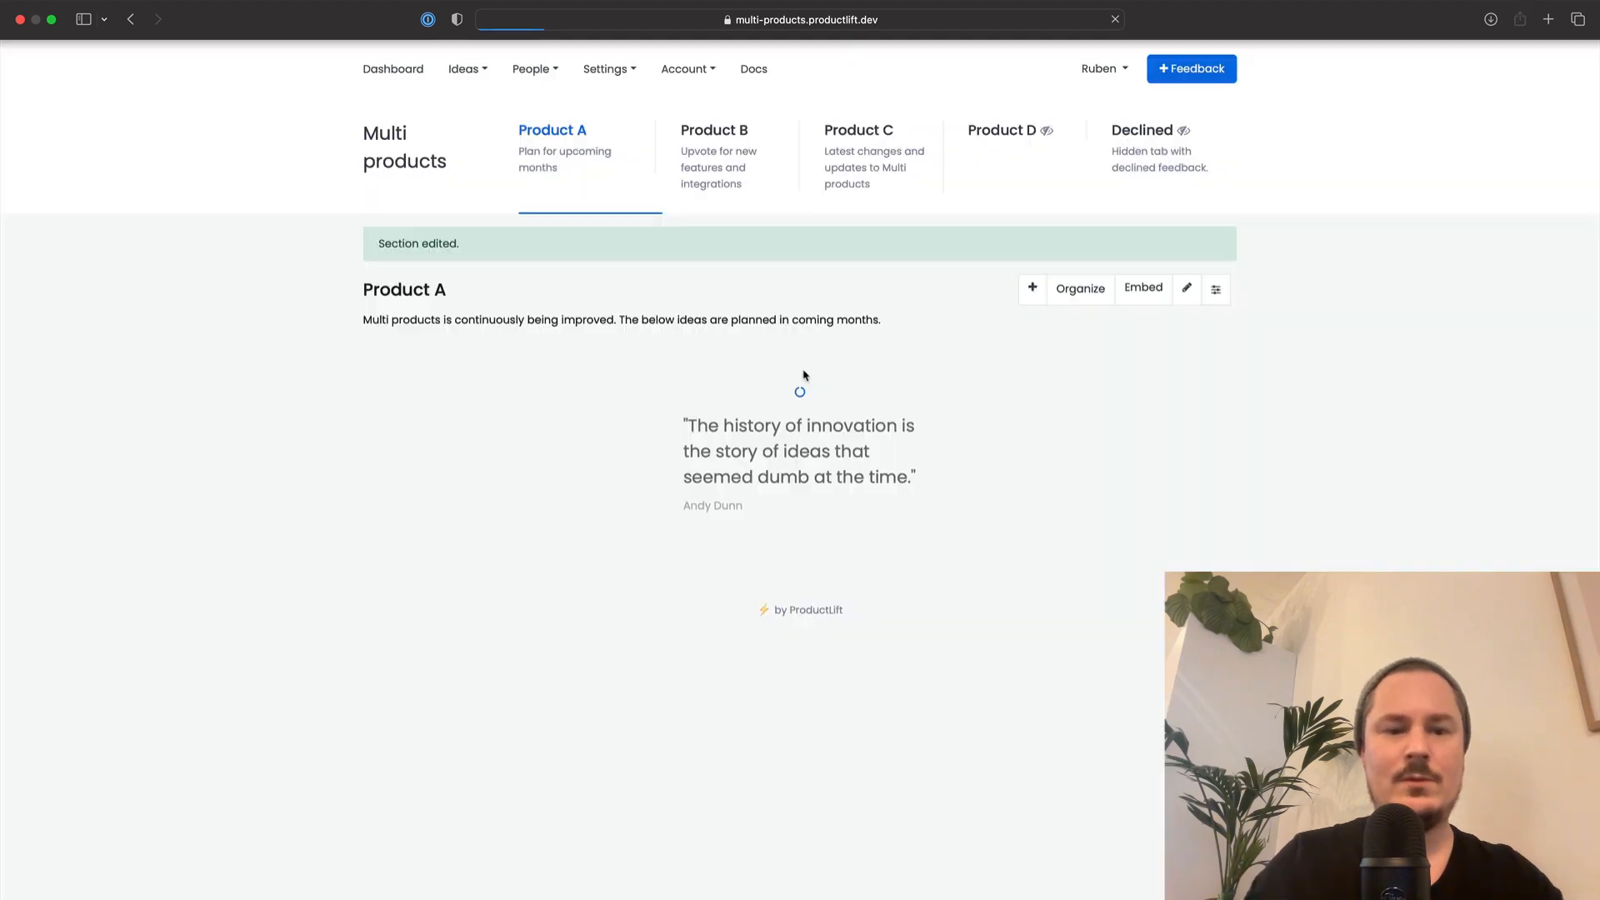
Rename the Product A board's Next section to "Roadmap"
click(426, 625)
triple_click(718, 141)
text(Roadmap)
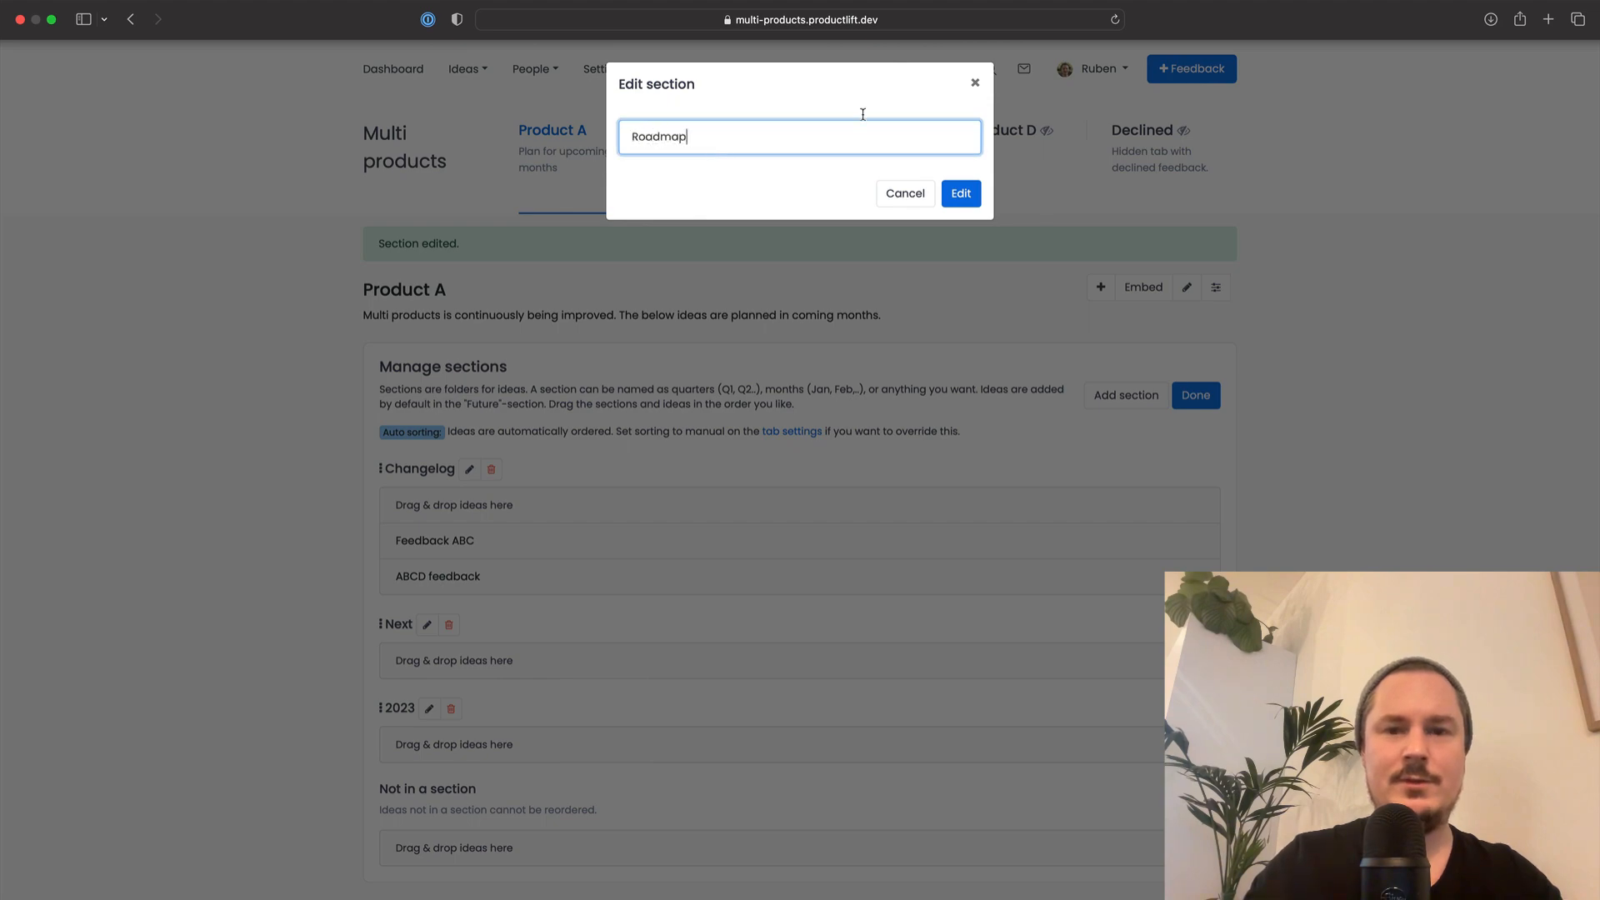
click(961, 192)
Rename the Product A board's 2023 section to "Wish list" and finish managing the sections
click(429, 708)
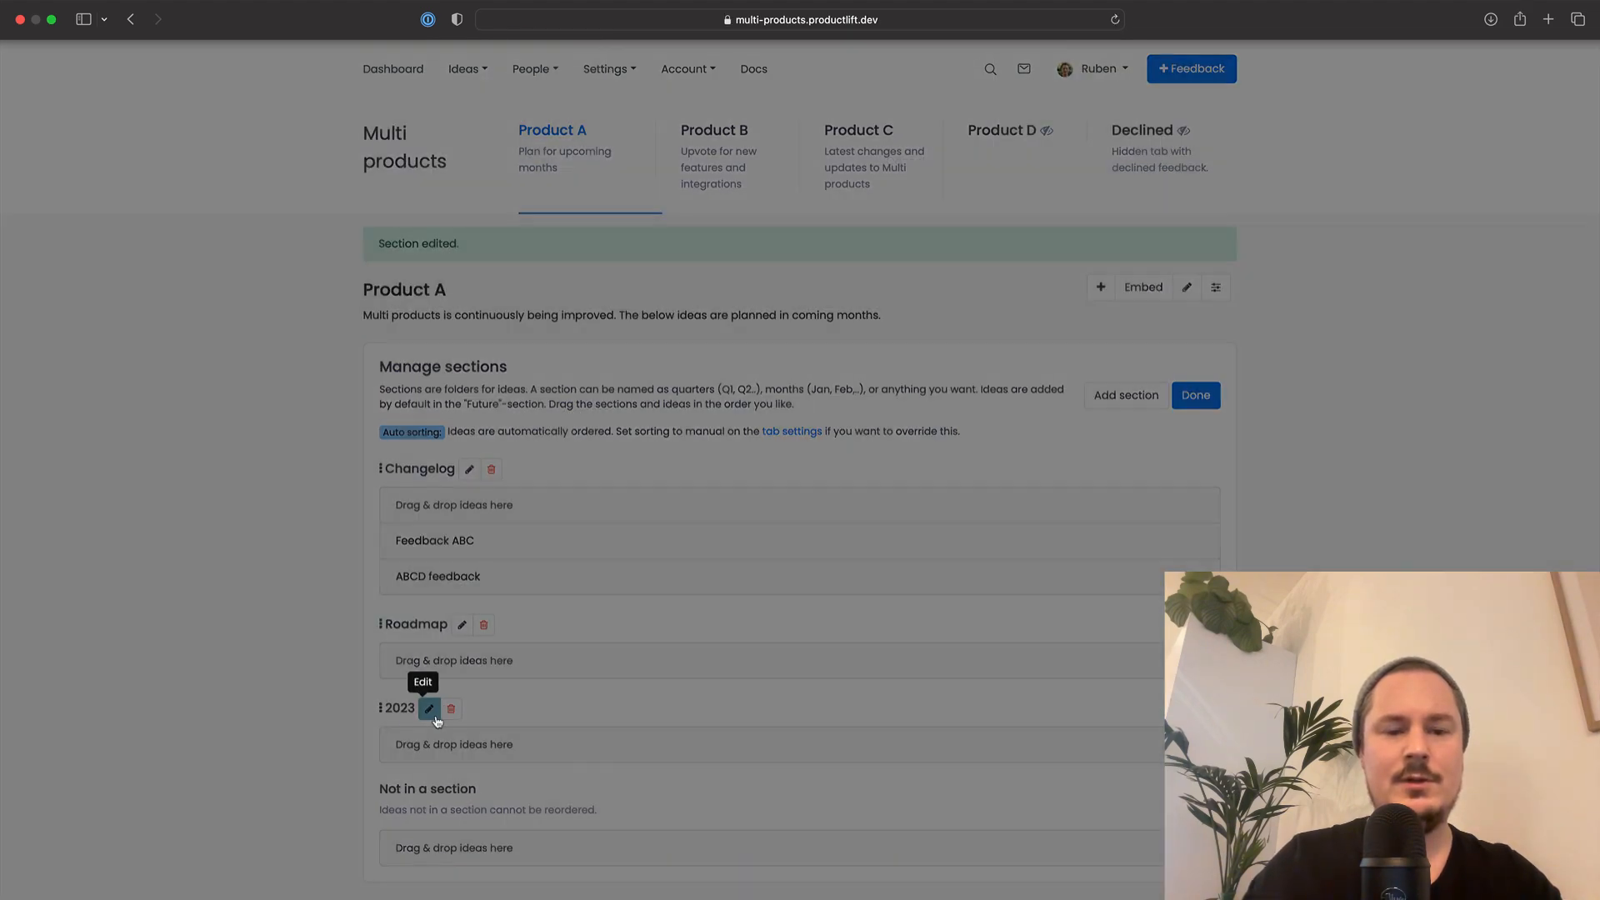
double_click(721, 138)
text(Wish list)
click(962, 193)
click(1198, 397)
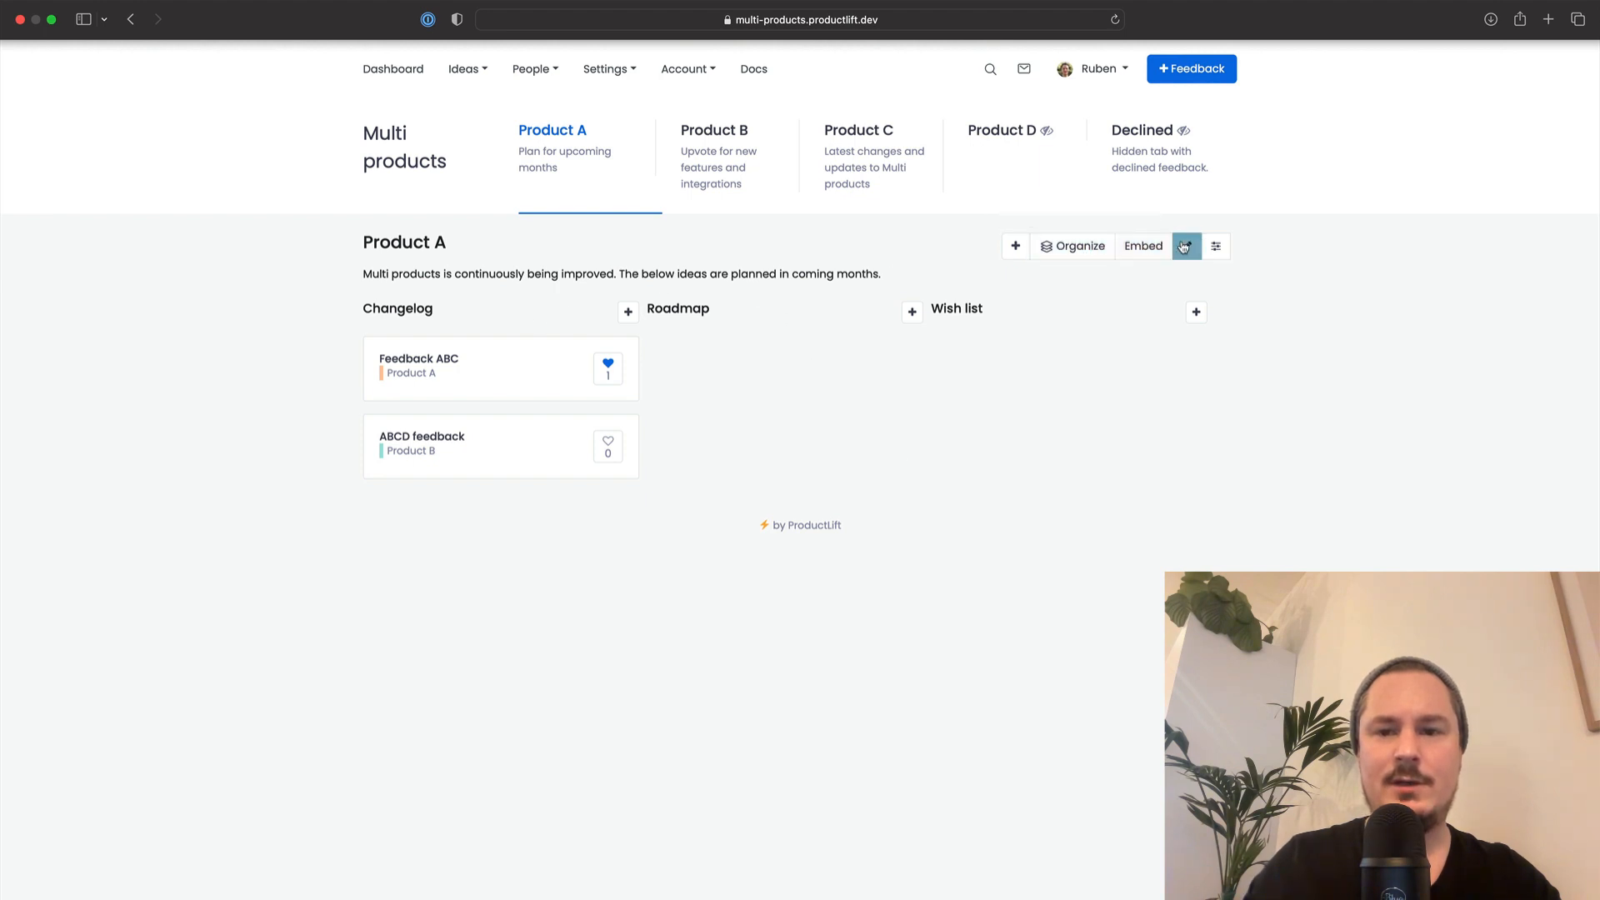
Move the Feedback ABC idea from the Changelog section to the Wish list section and finish organizing the Product A board
click(1072, 246)
drag(460, 498, 484, 690)
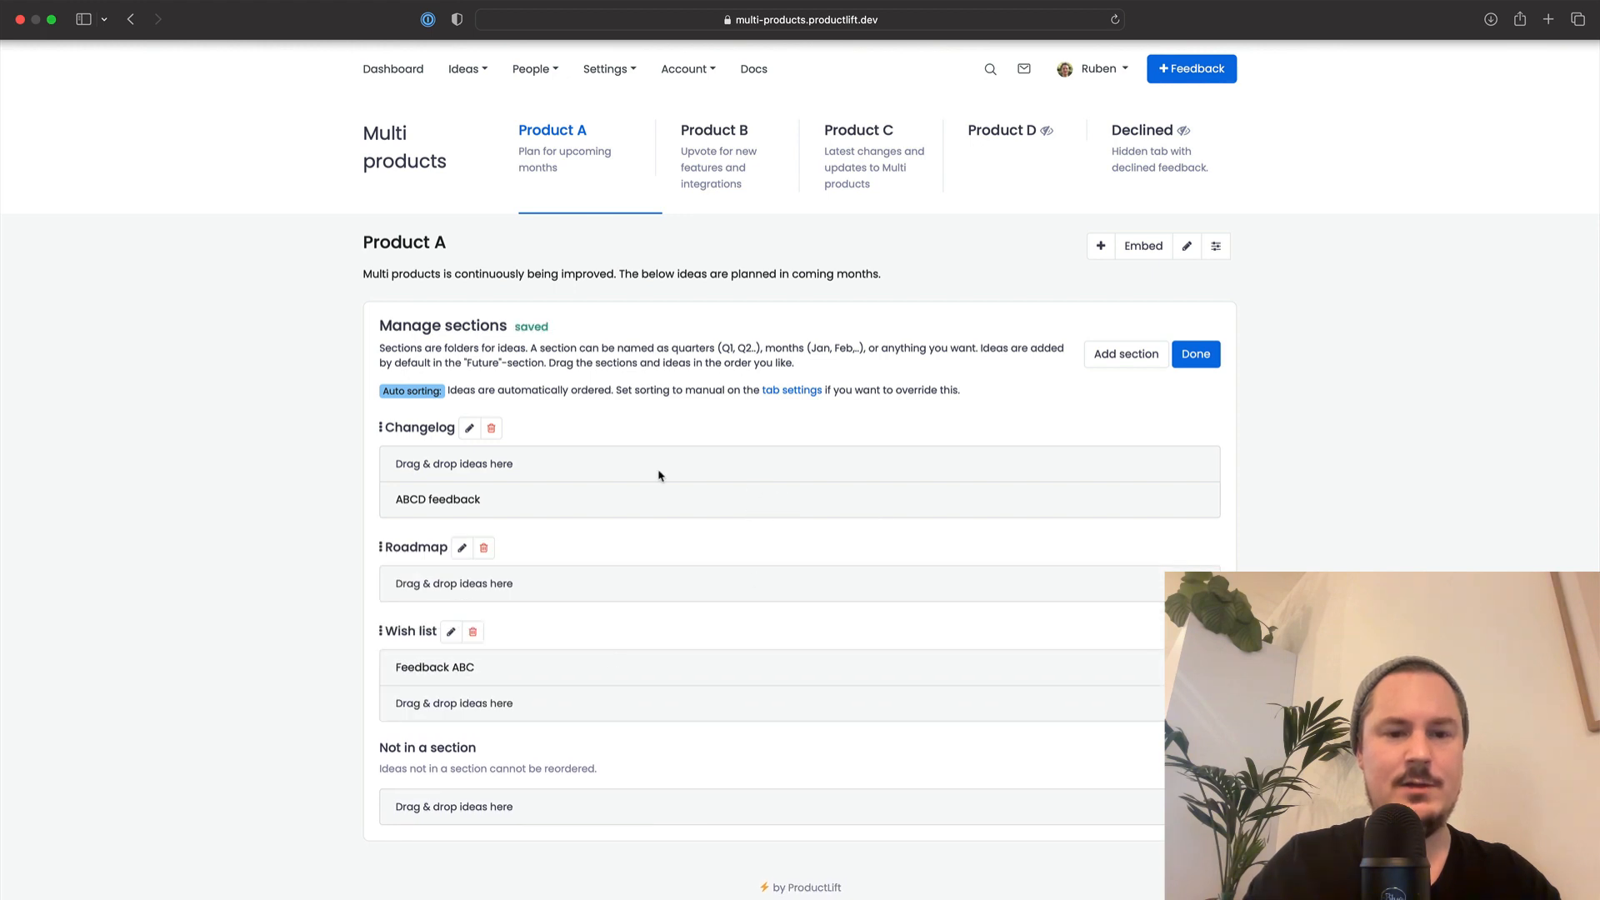
click(1195, 354)
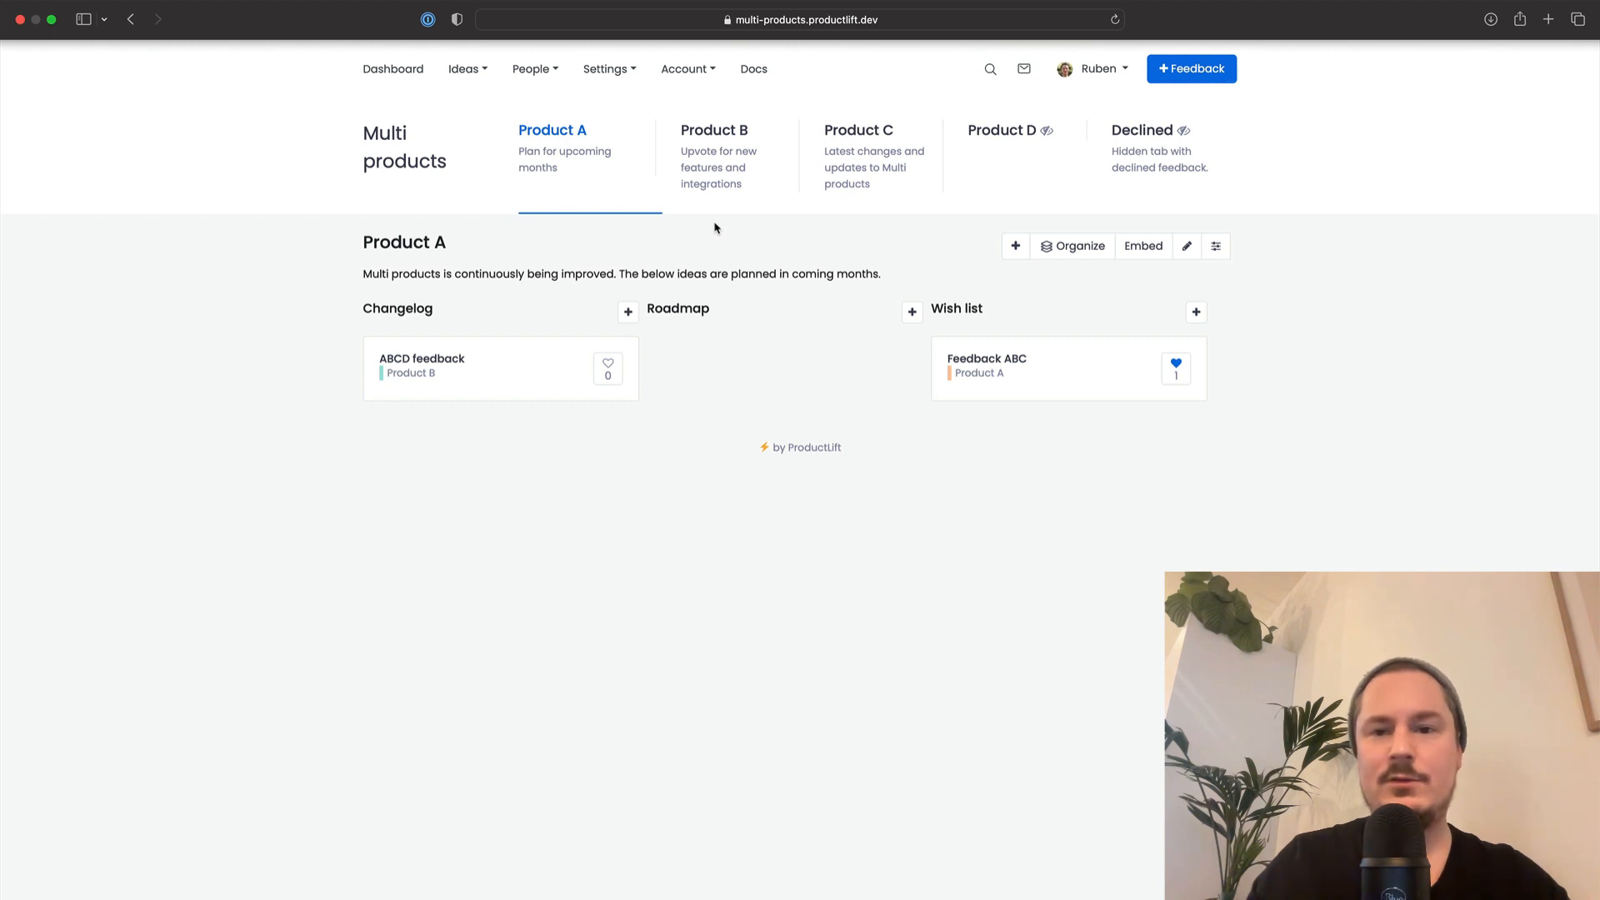
Open the Product B tab's settings and change its display to Kanban
click(746, 143)
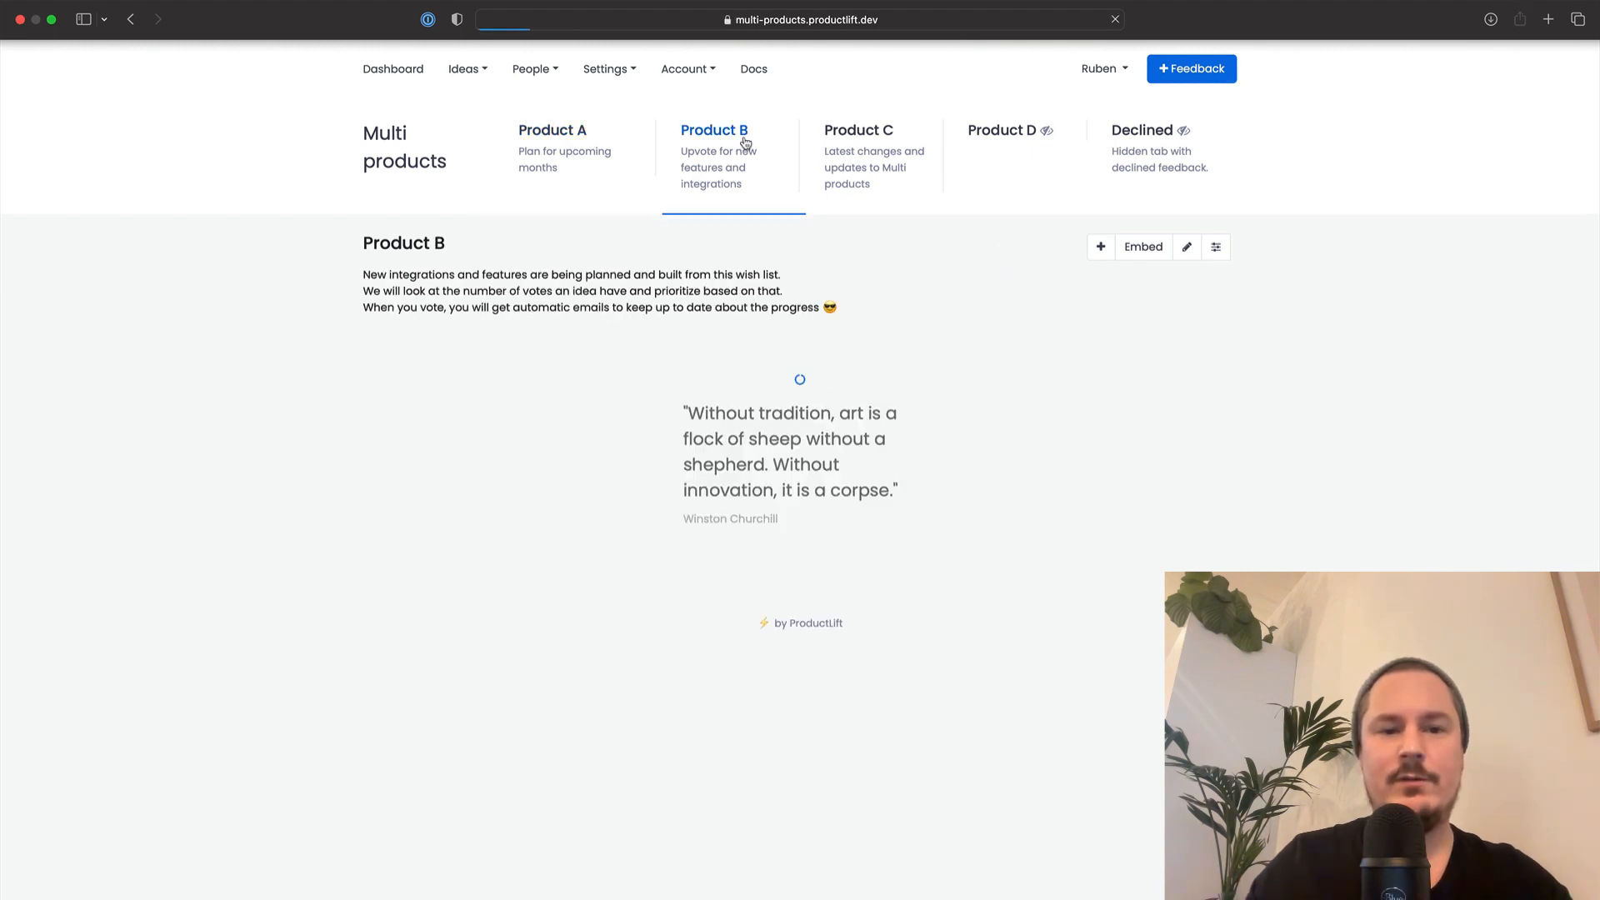
click(1187, 249)
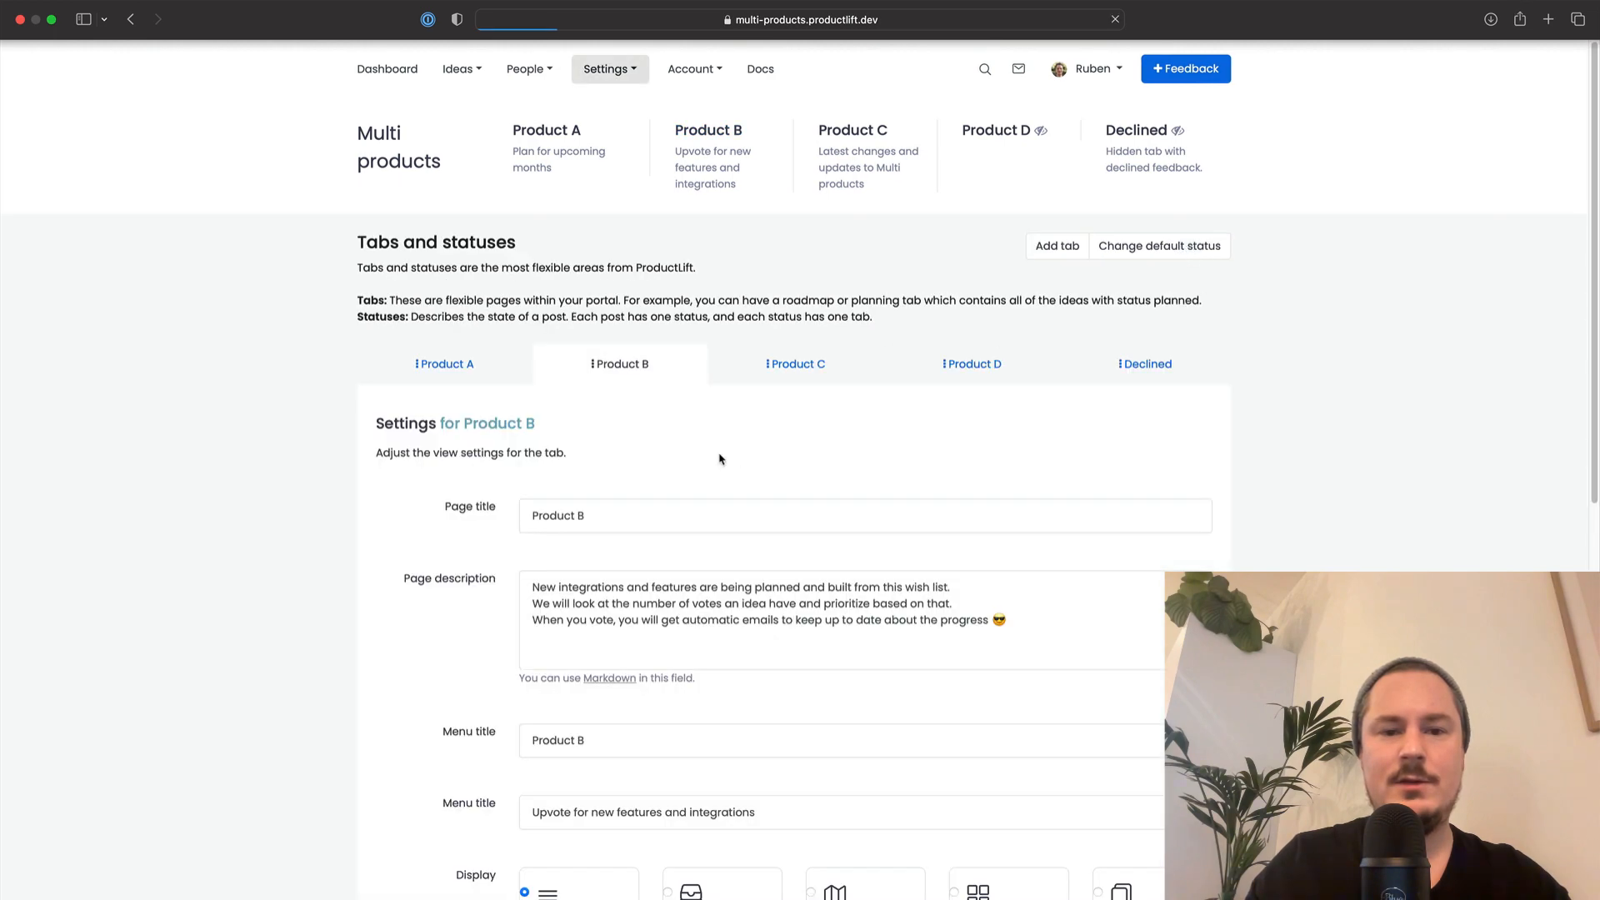
scroll(718, 457, down, 5)
scroll(348, 494, down, 4)
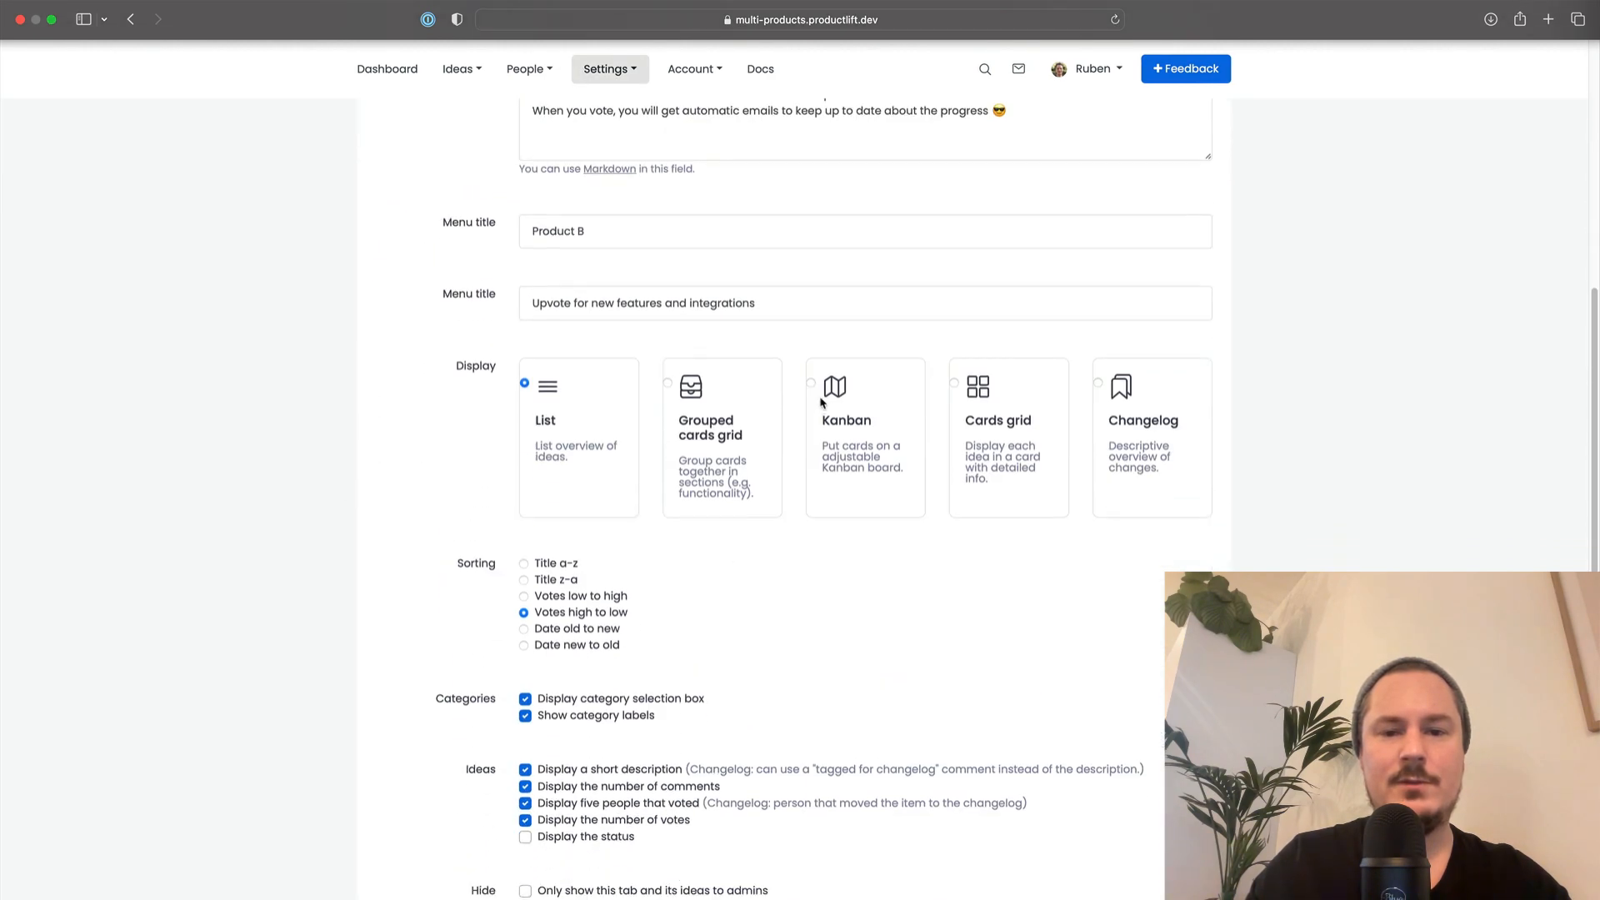
scroll(806, 575, down, 4)
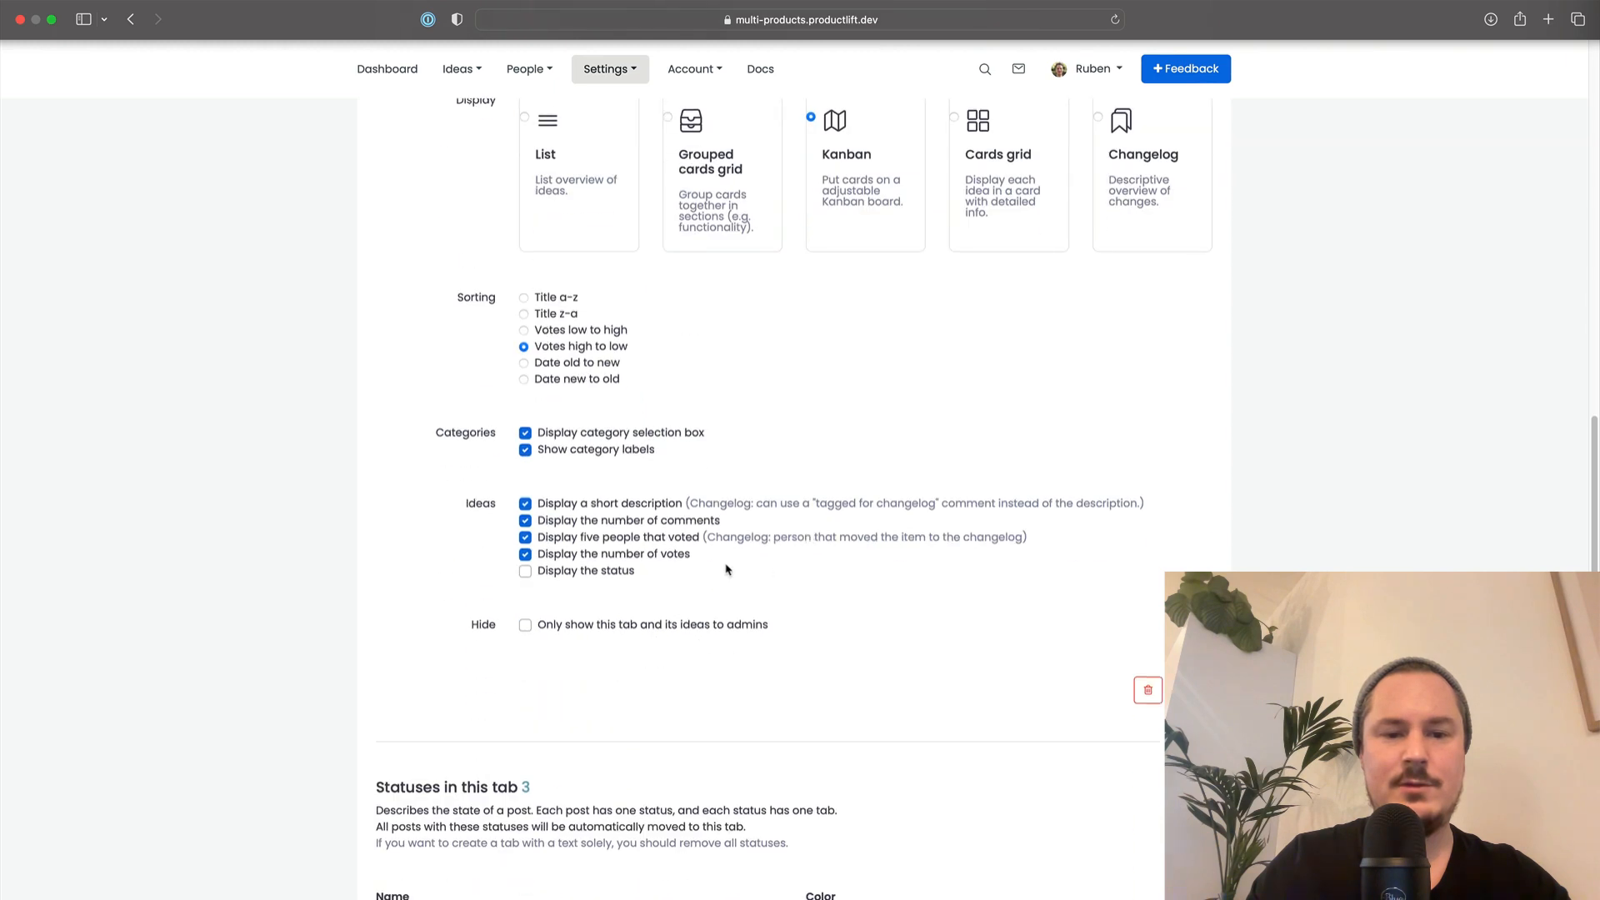
Turn off the number of comments and the five people that voted for Product B's ideas, and save the tab settings
scroll(650, 379, down, 2)
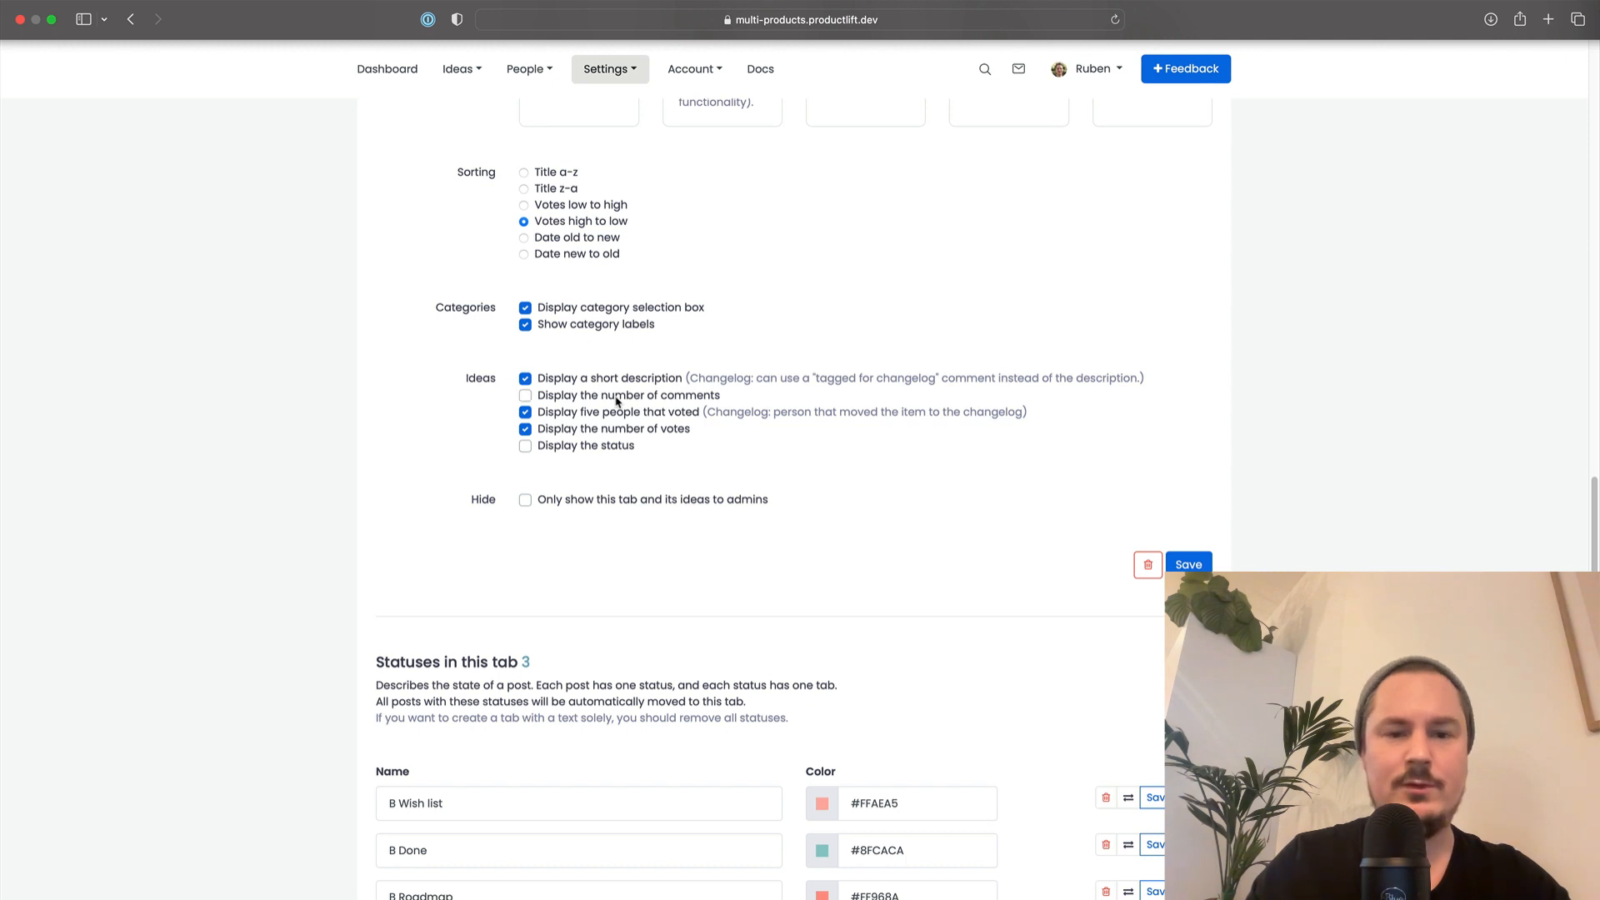
click(619, 413)
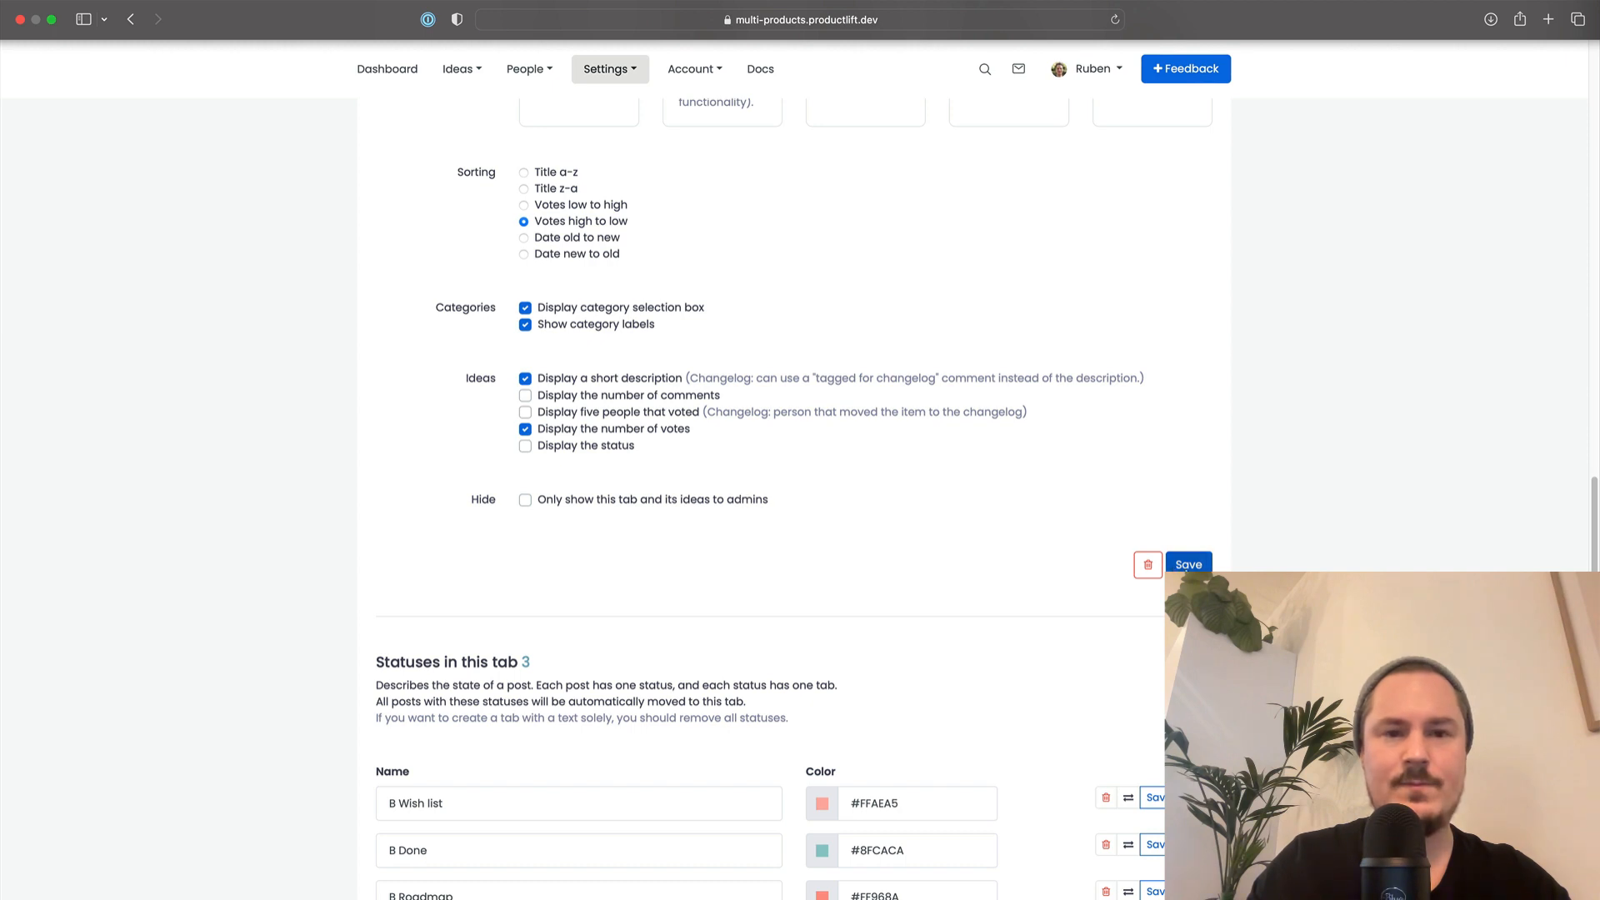
click(1188, 564)
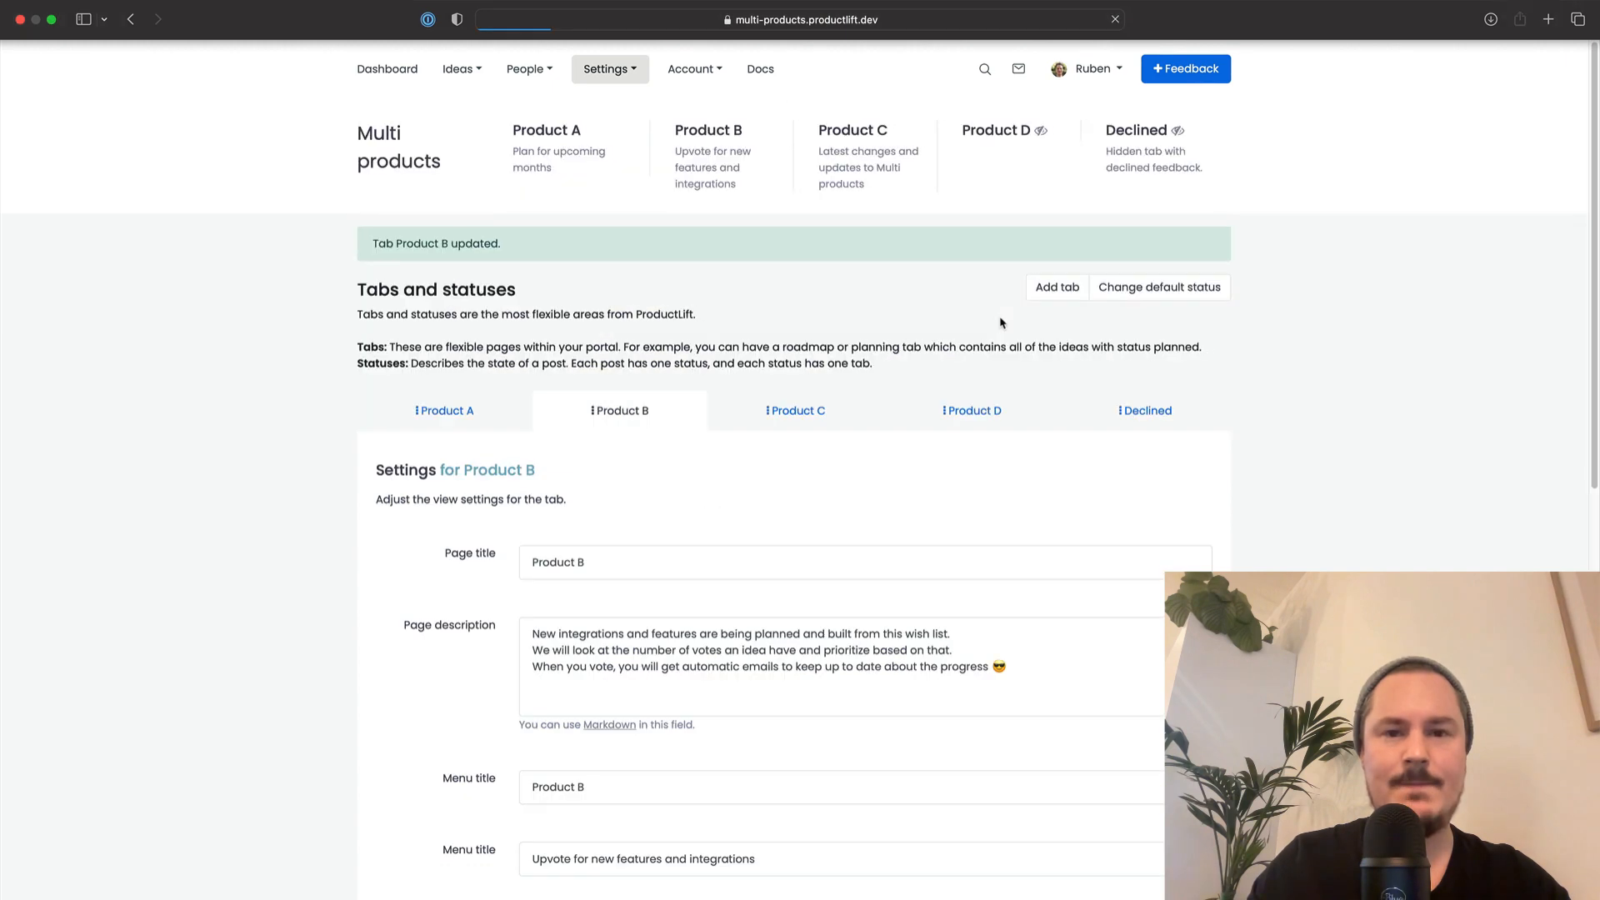
Add a post titled "Test B" from the Product B tab, with category Product A and a random-letter description
click(724, 144)
click(1188, 253)
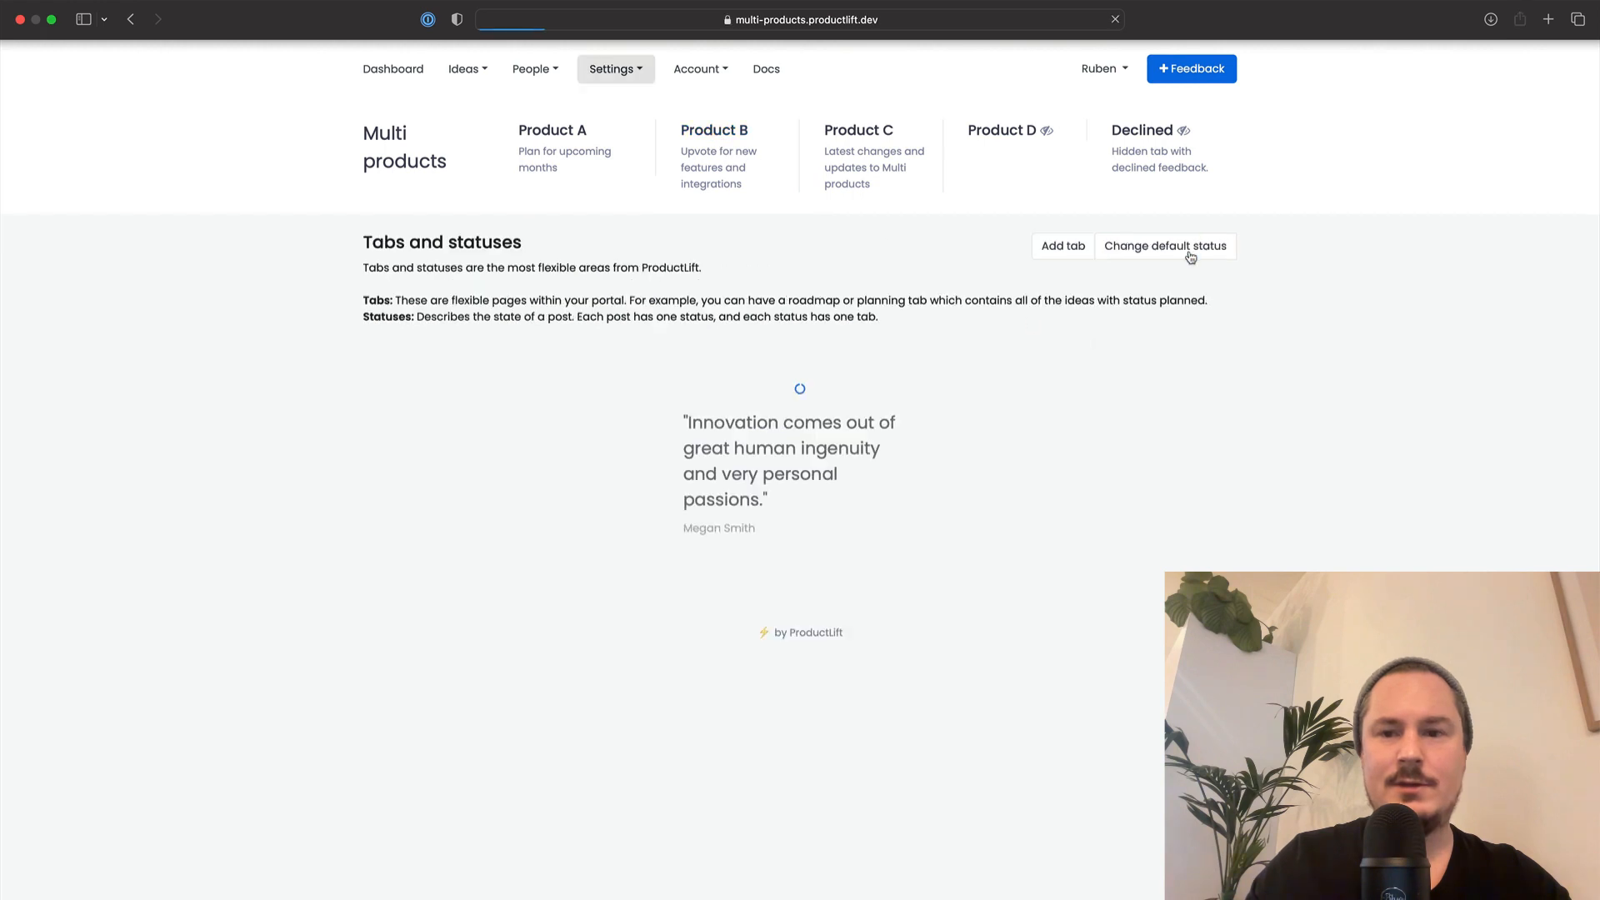
click(702, 126)
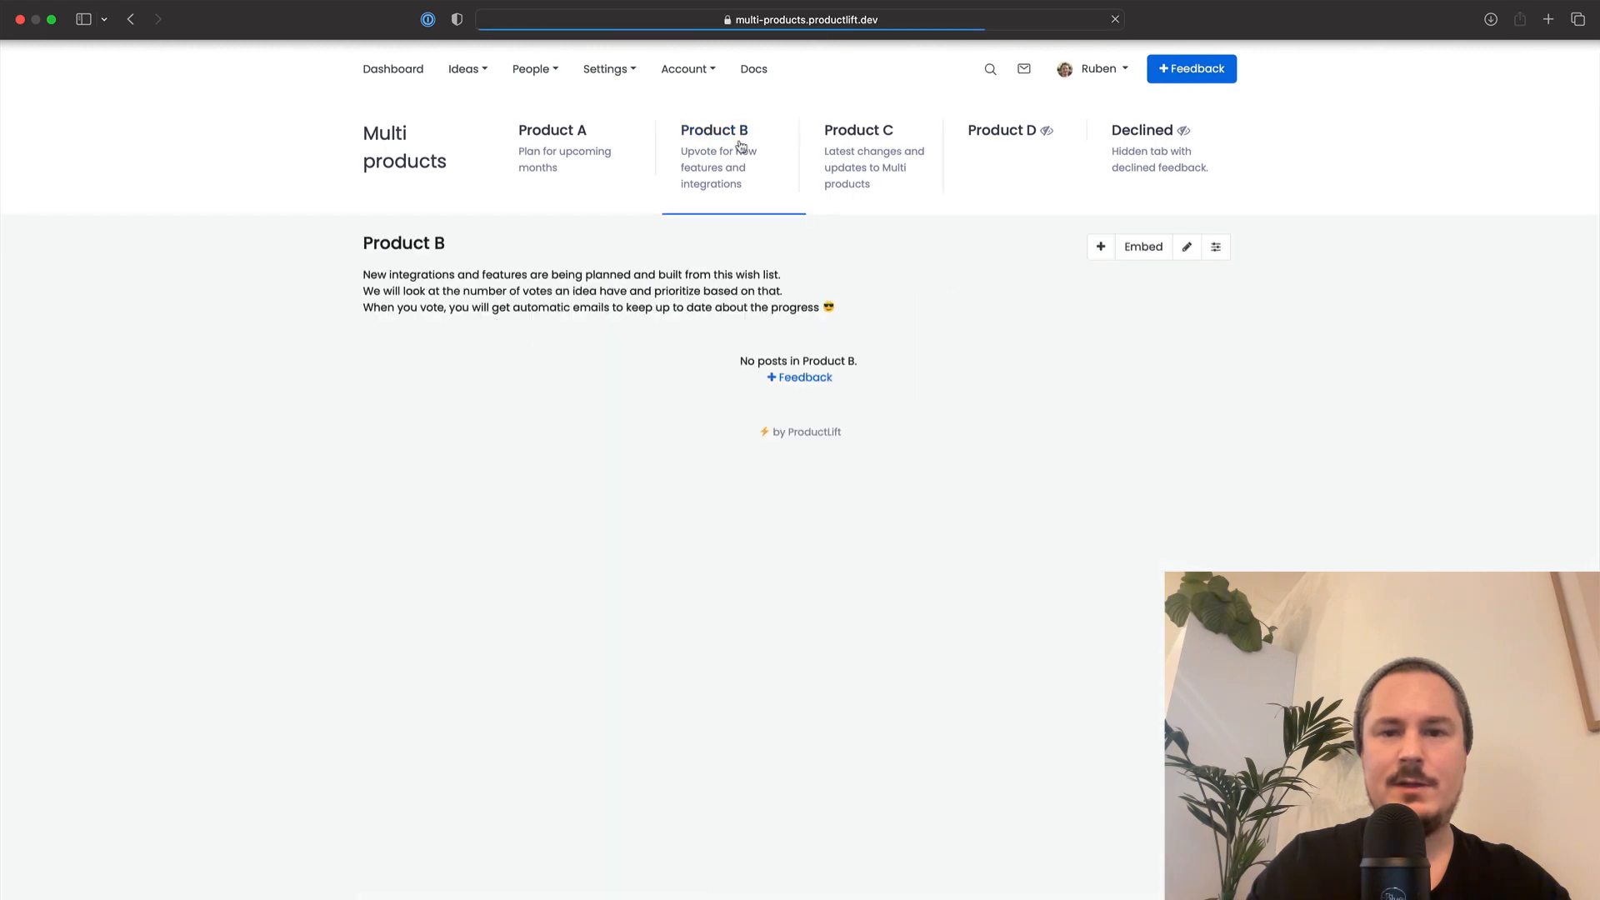
click(1099, 247)
click(525, 377)
text(Test B)
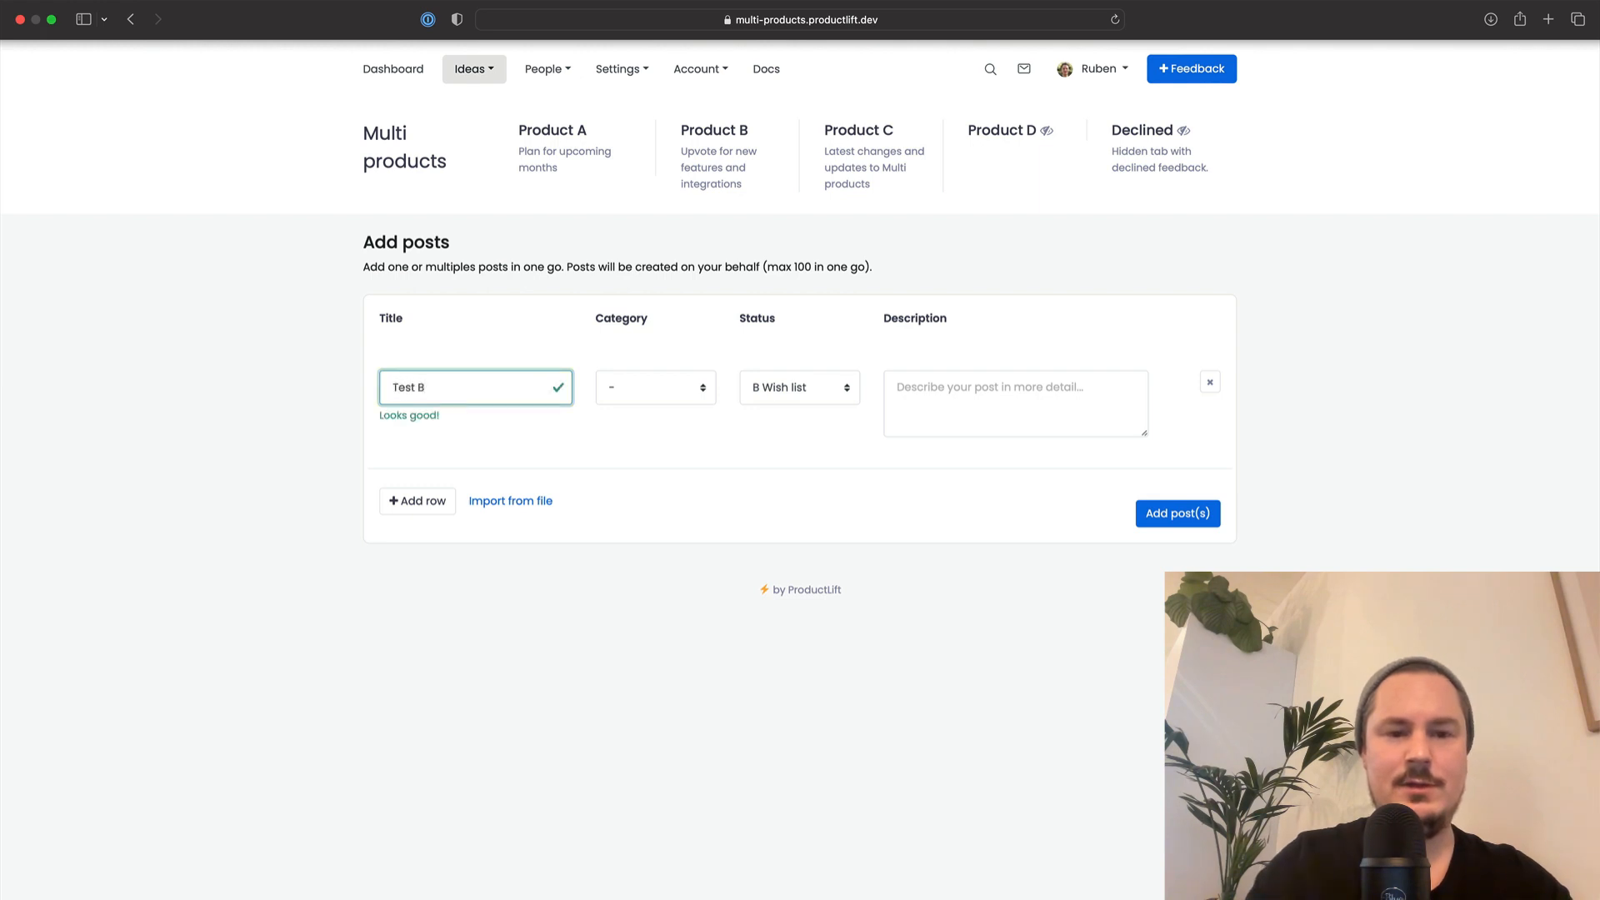
click(632, 393)
click(633, 405)
click(1026, 386)
text(dfdsfdfddsfdsfsdfsdfdfsd)
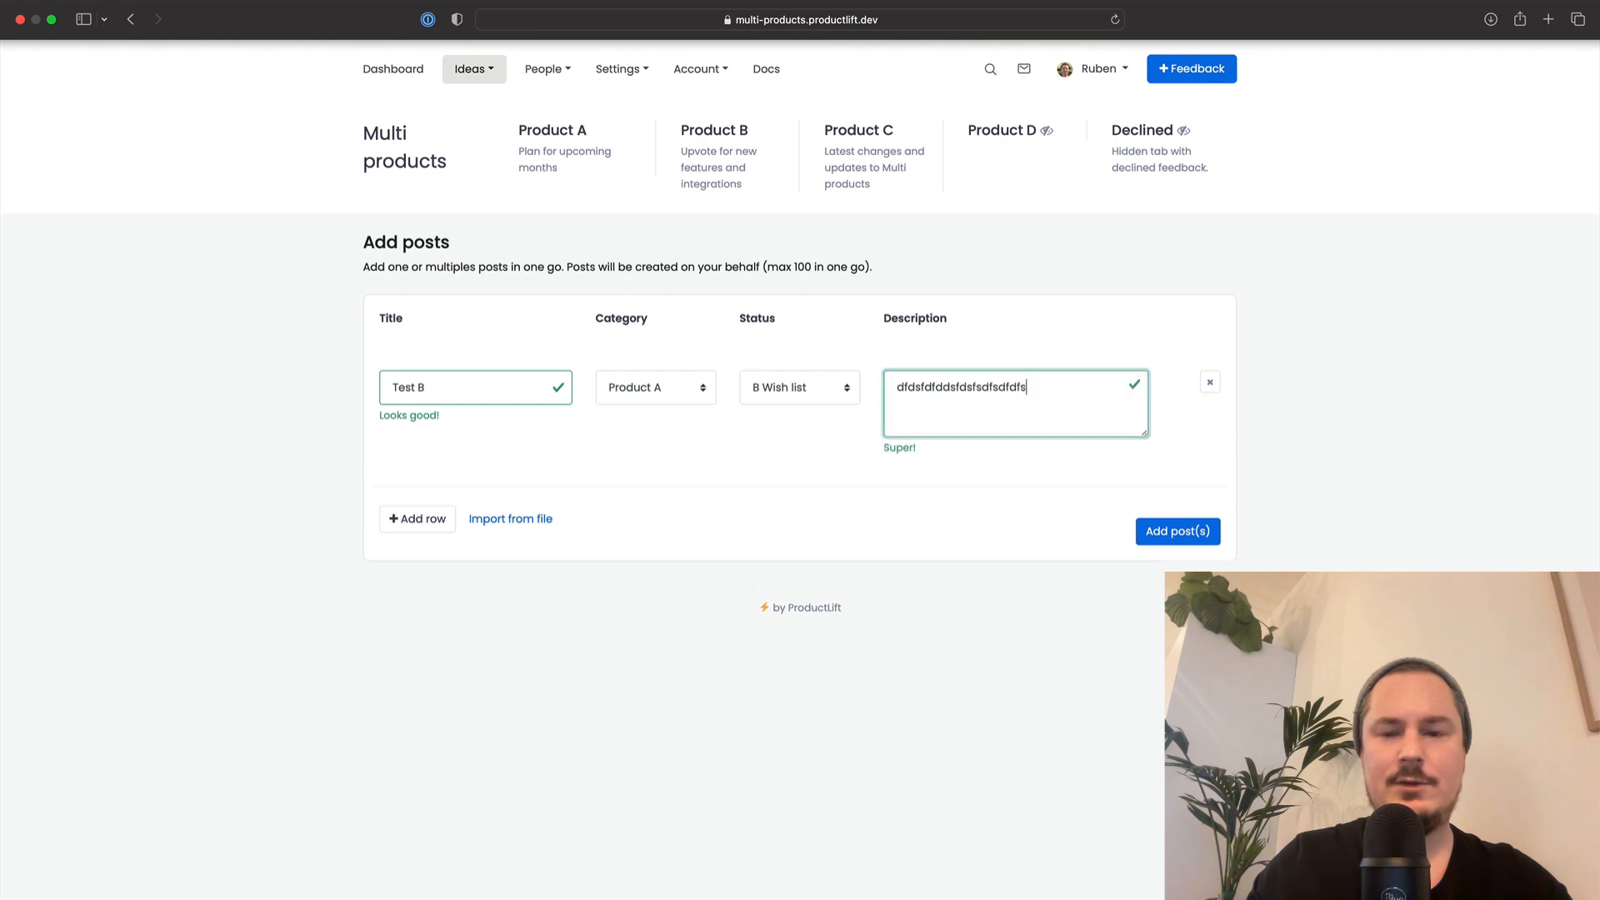
click(1161, 531)
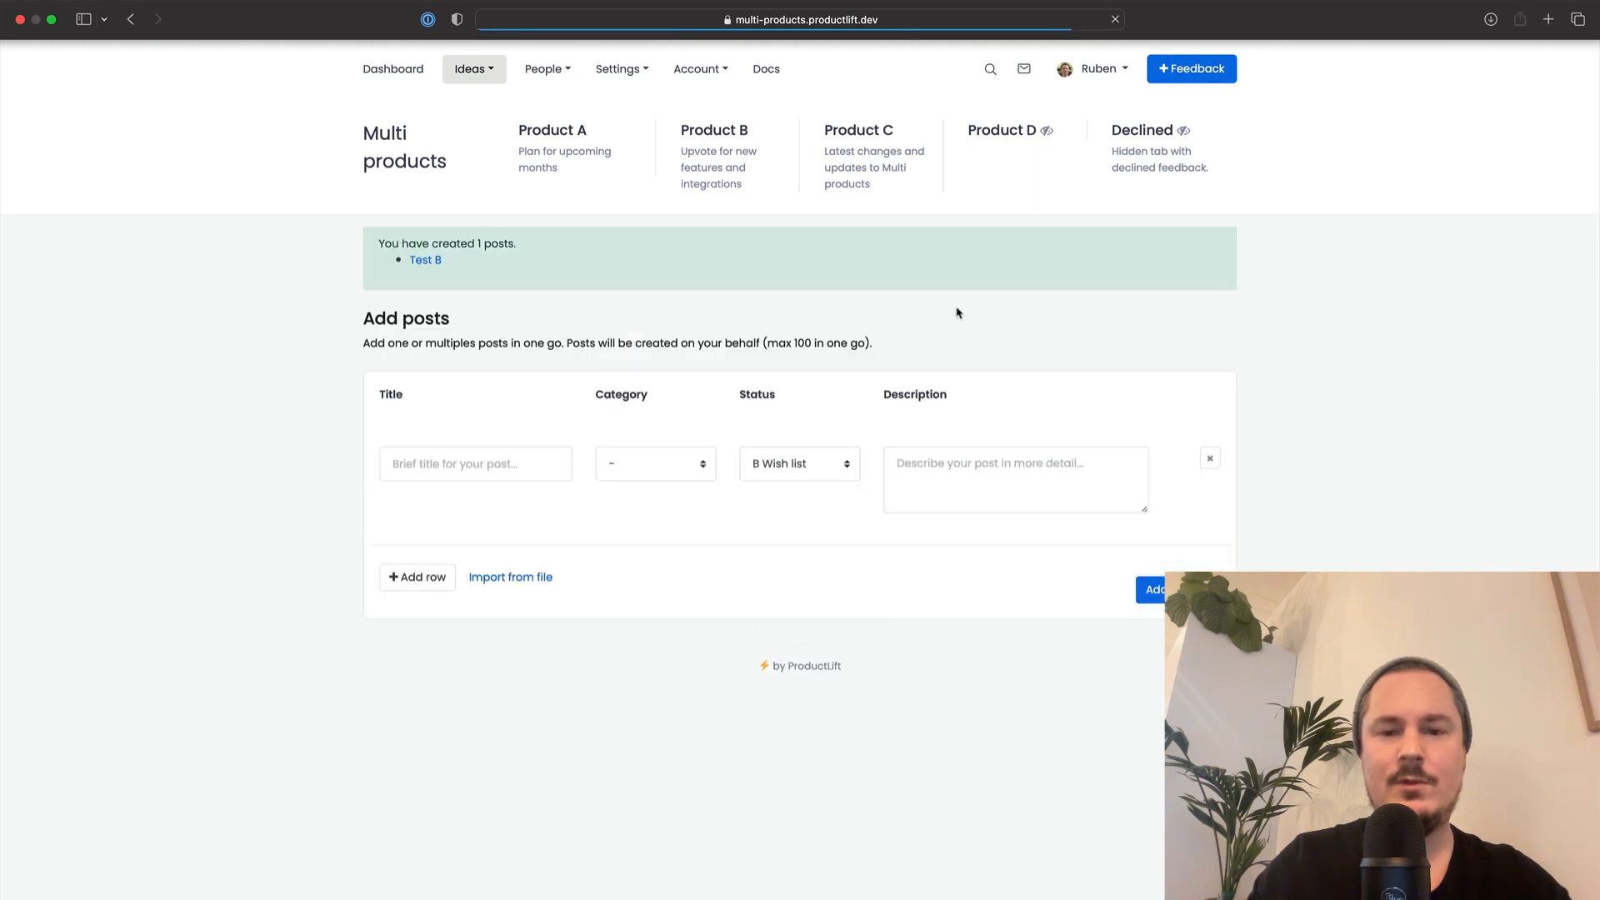
Start organizing the Product B board's ideas and add a section named "Changlog"
click(715, 133)
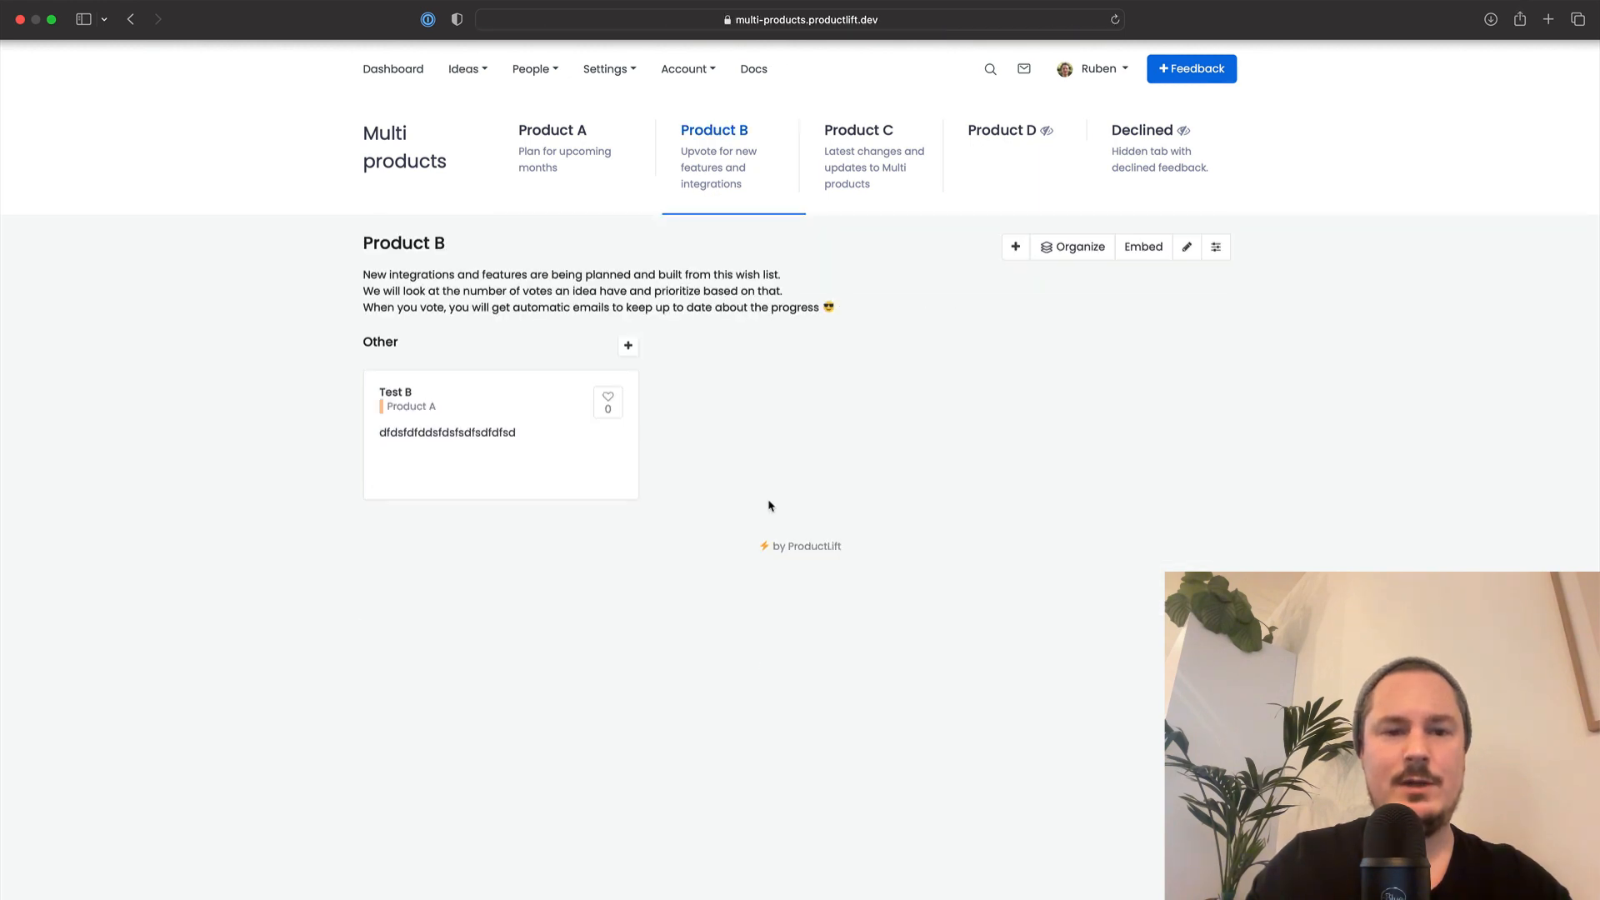
click(390, 342)
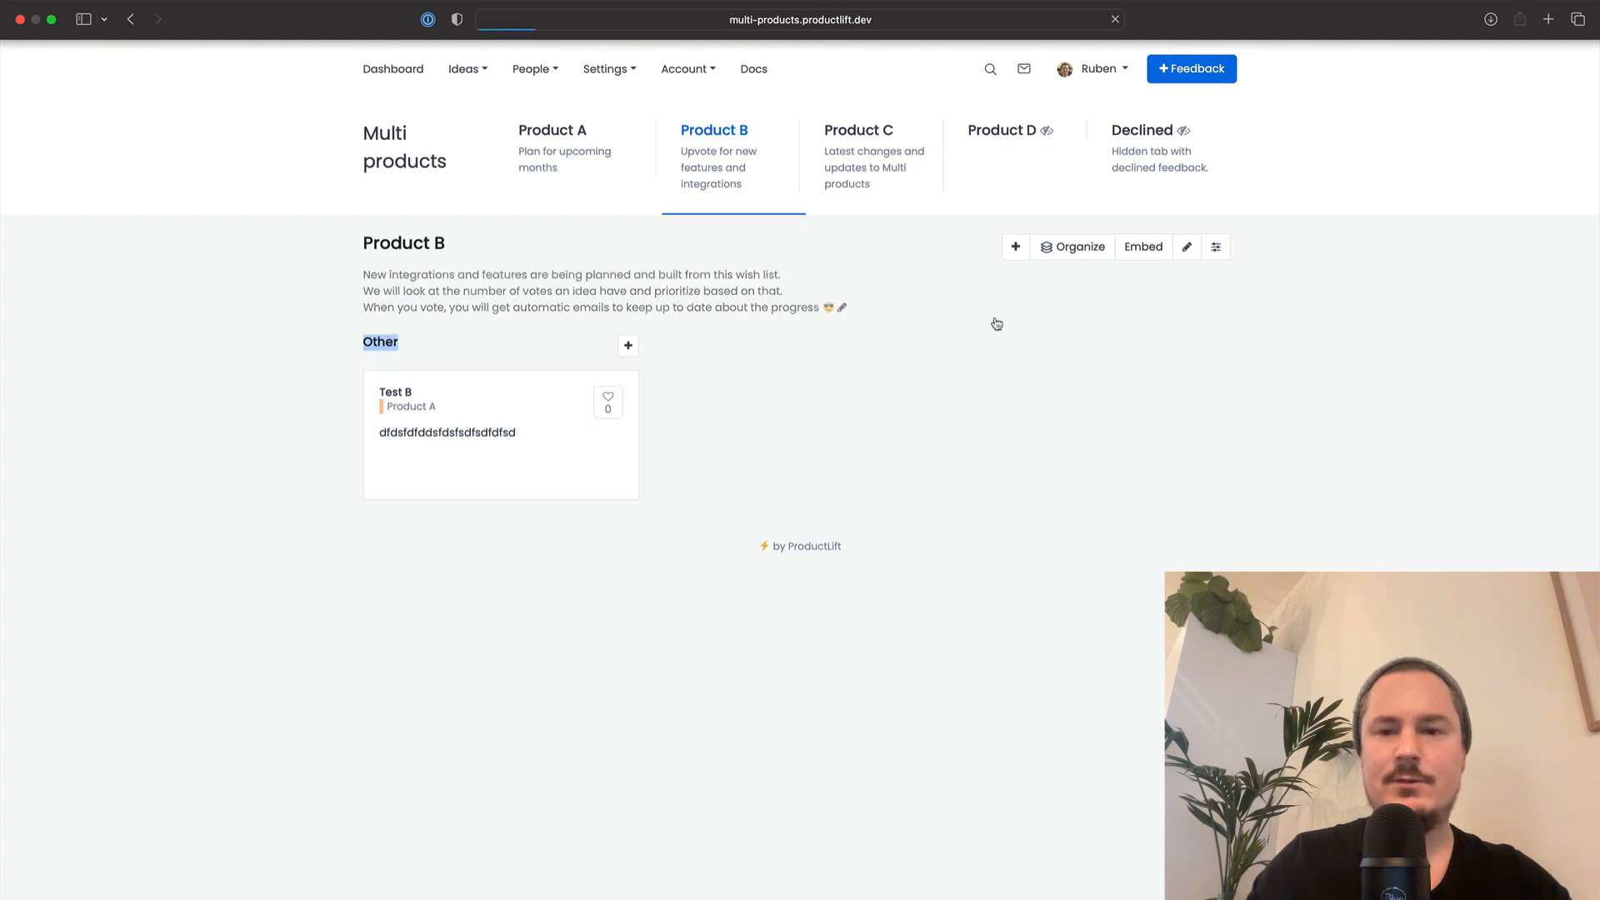
scroll(1074, 293, left, 5)
click(1188, 249)
scroll(1156, 304, left, 2)
click(1096, 245)
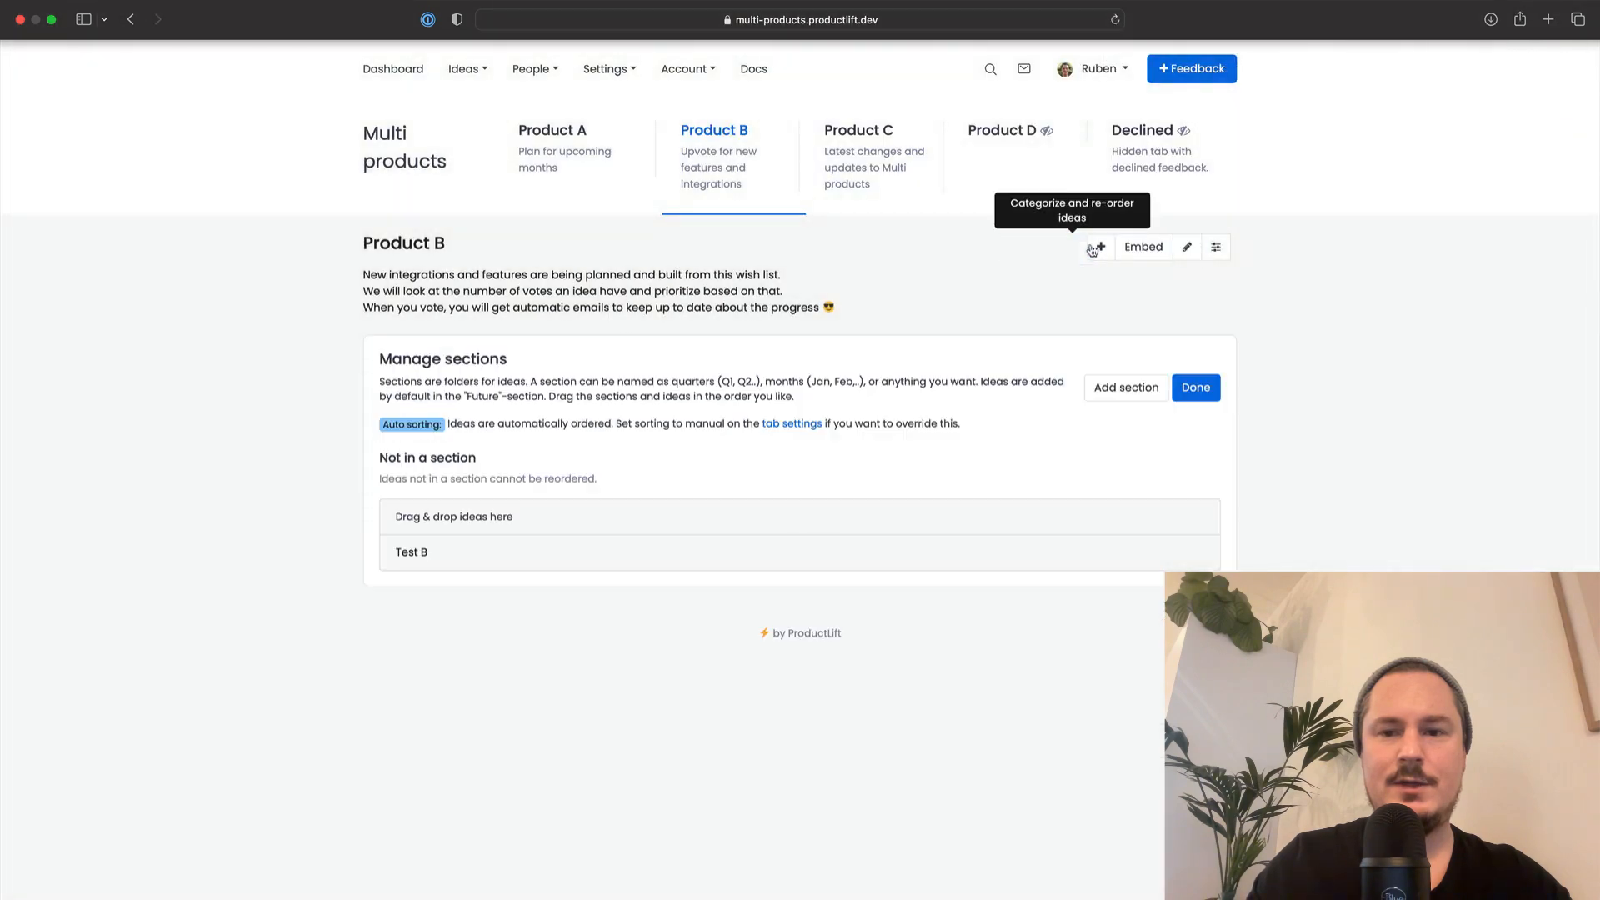
click(1126, 387)
click(688, 190)
text(Changlog)
click(939, 254)
Add two more sections to the Product B board, named "Roadmap" and "Wish list"
click(1125, 428)
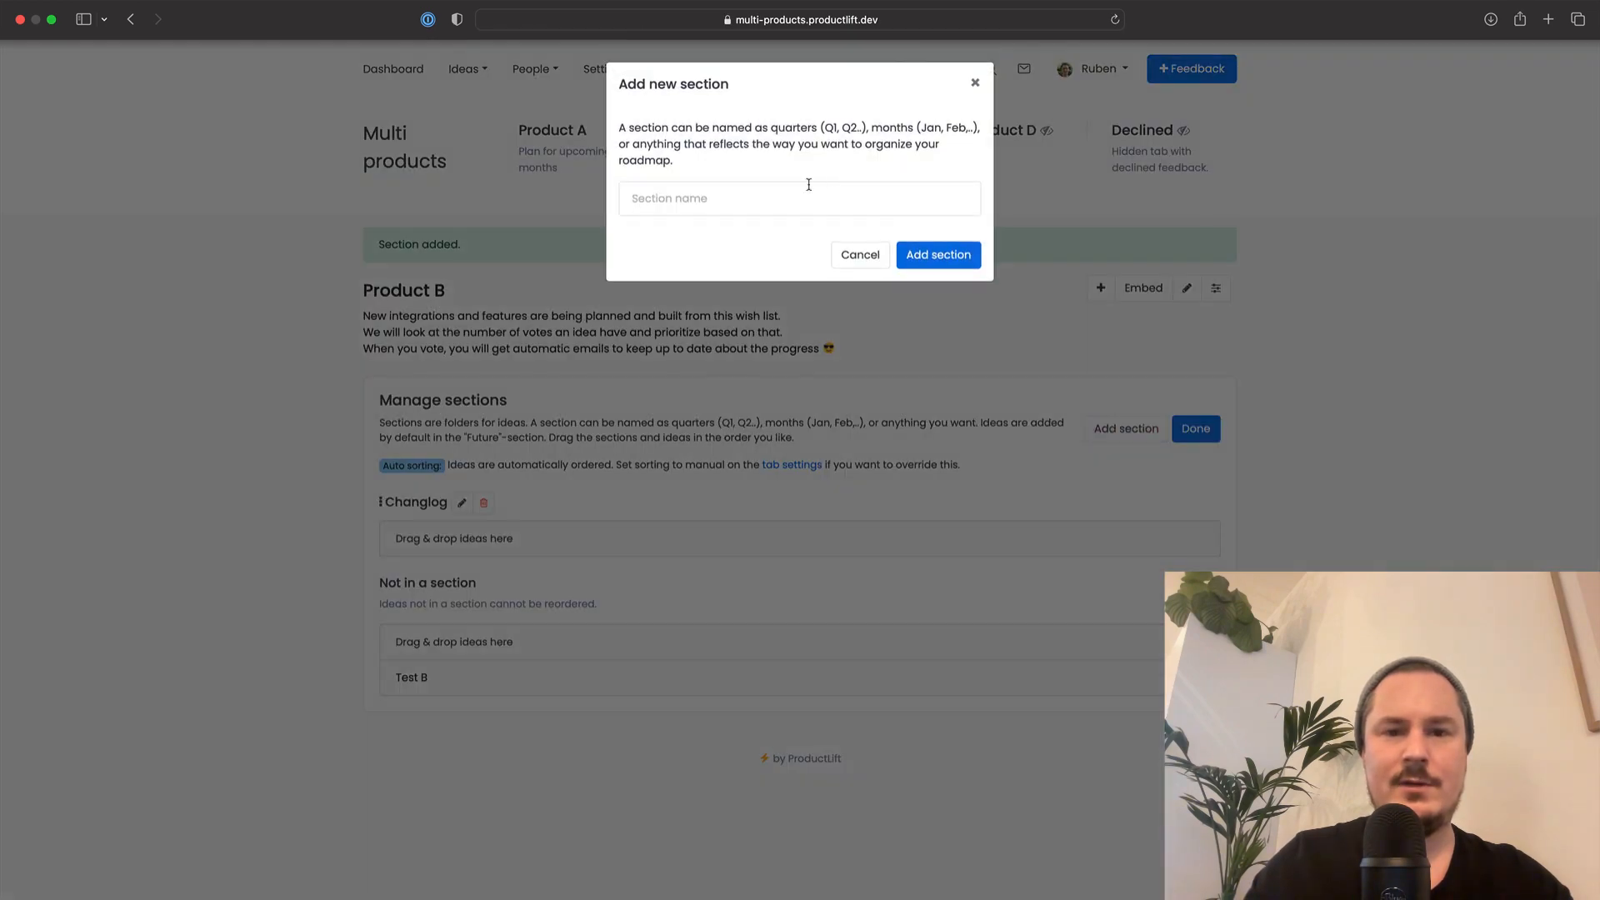
click(808, 184)
text(Roa)
click(938, 254)
click(1100, 427)
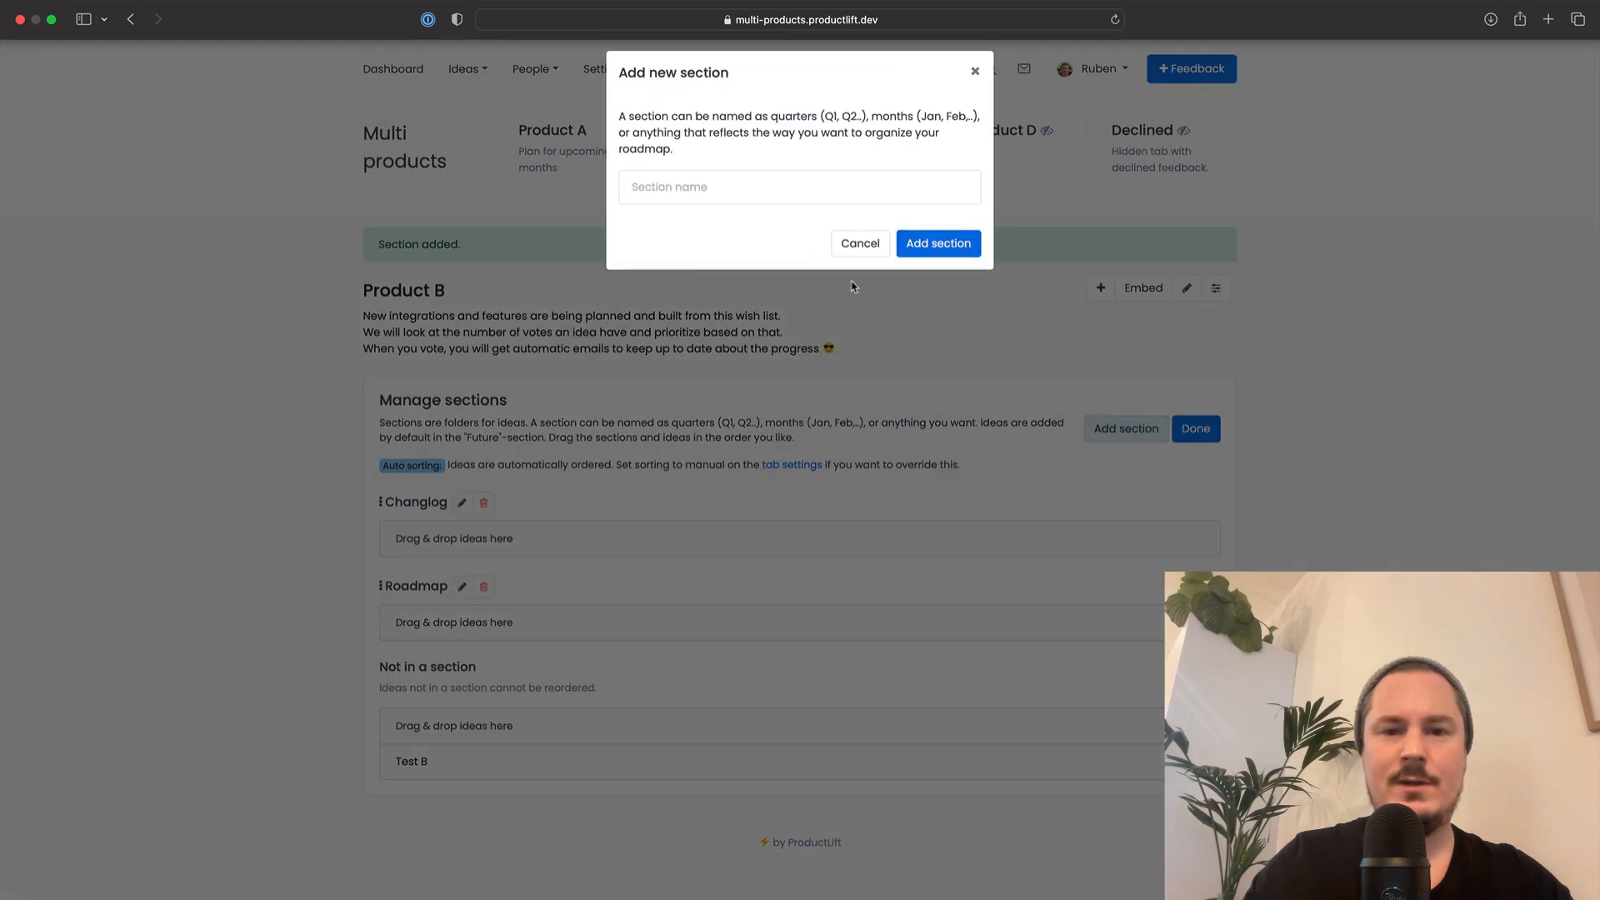
text(Wisth)
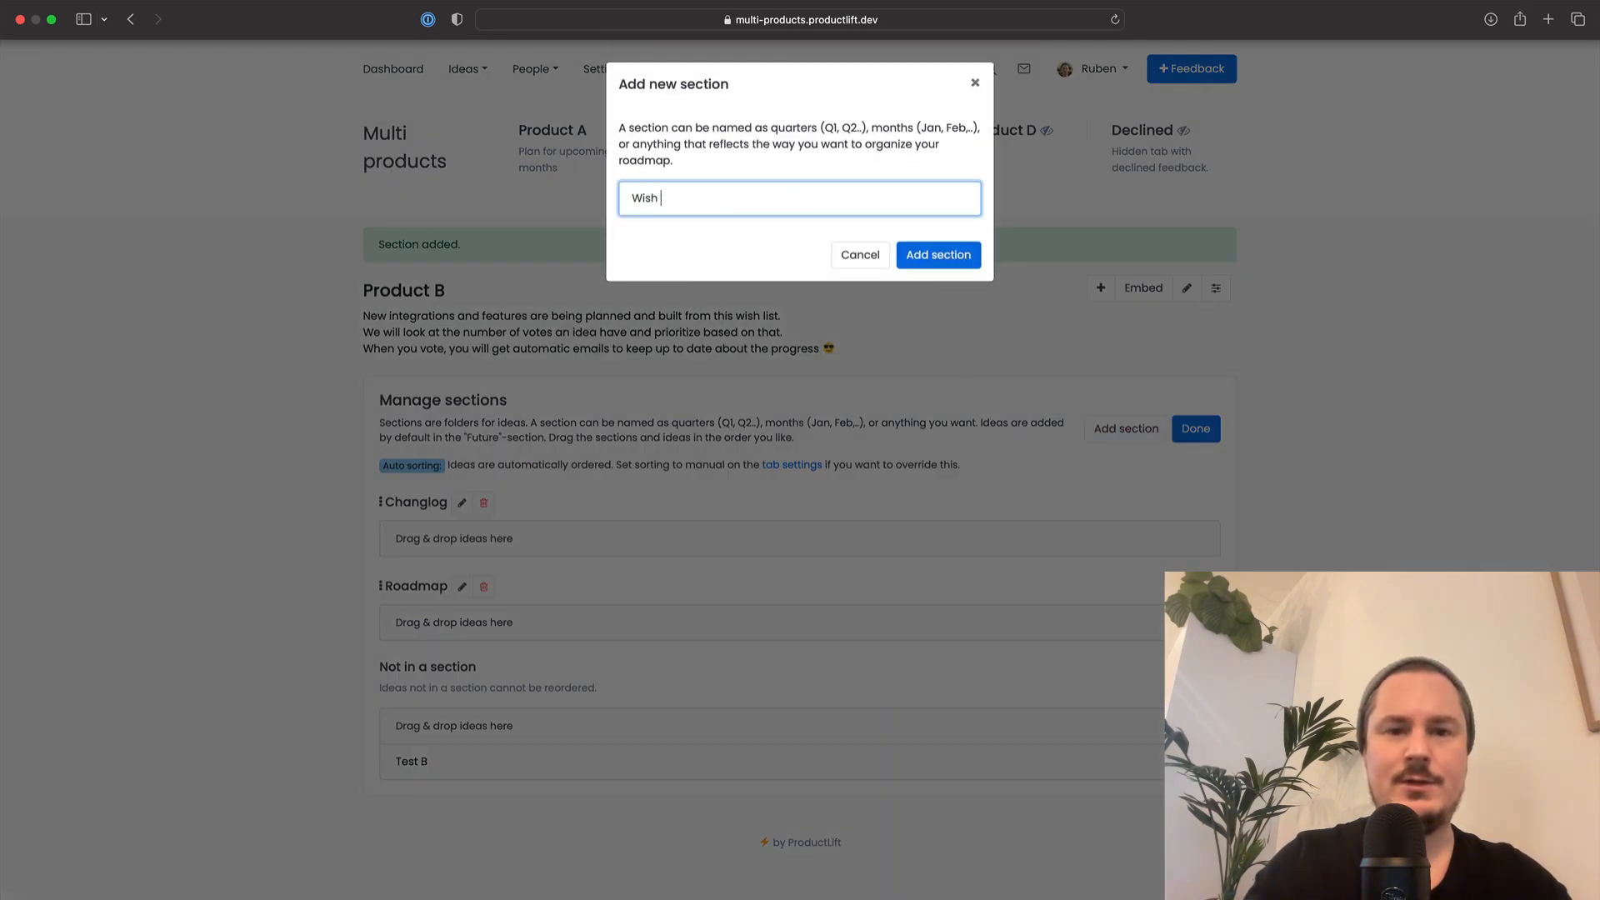
click(923, 251)
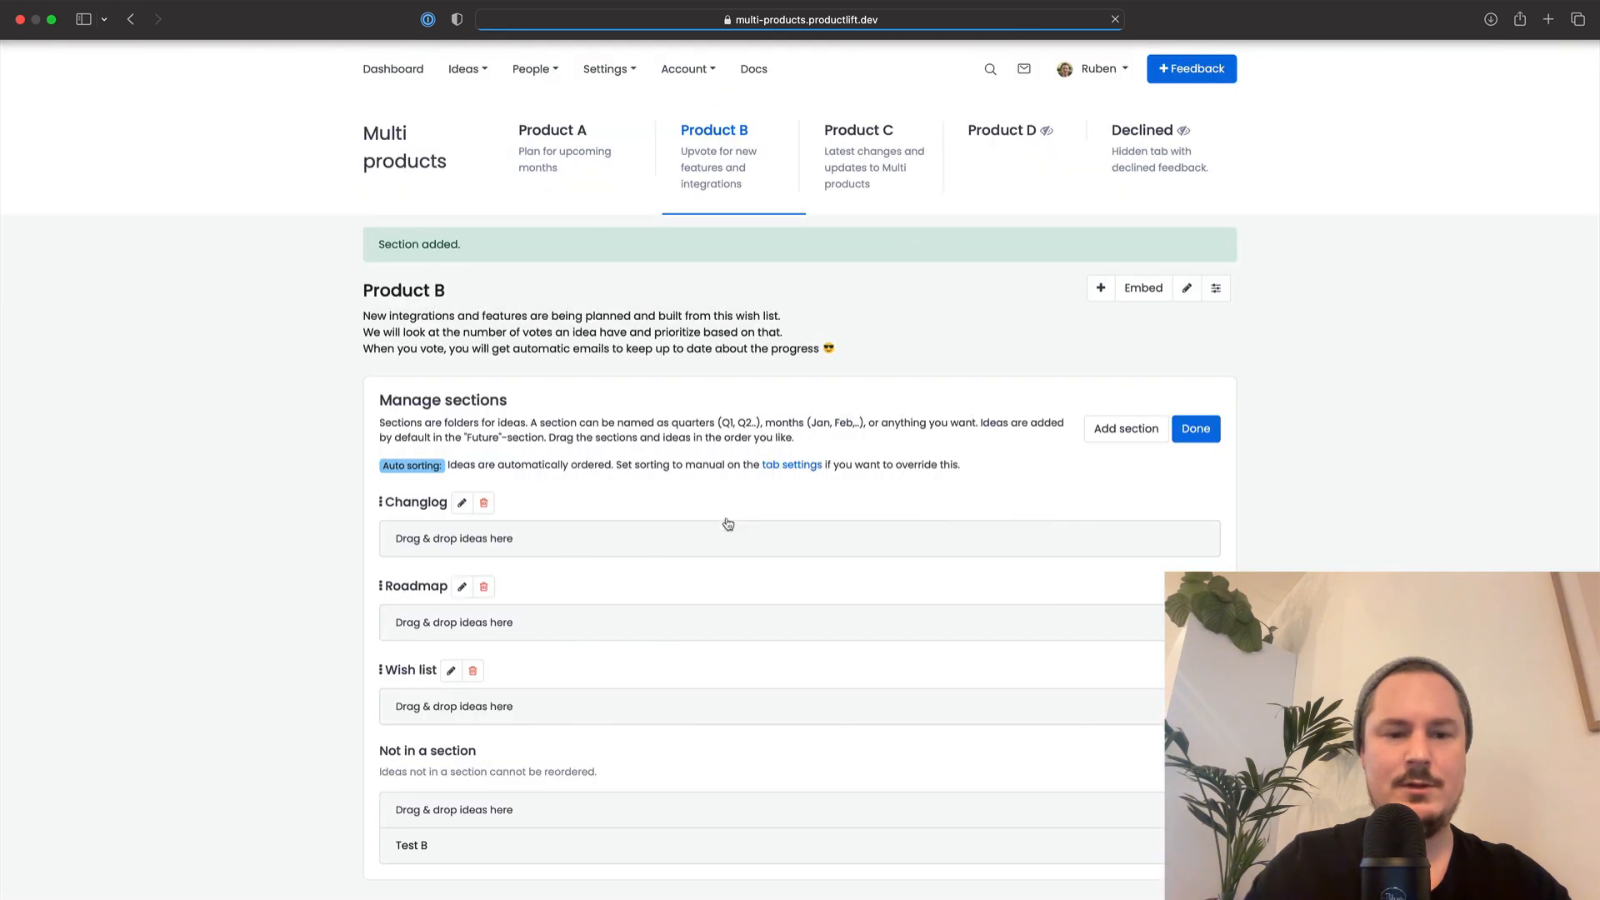
Move the Test B idea into the Changlog section and finish organizing the Product B board
drag(463, 841, 469, 552)
click(1195, 428)
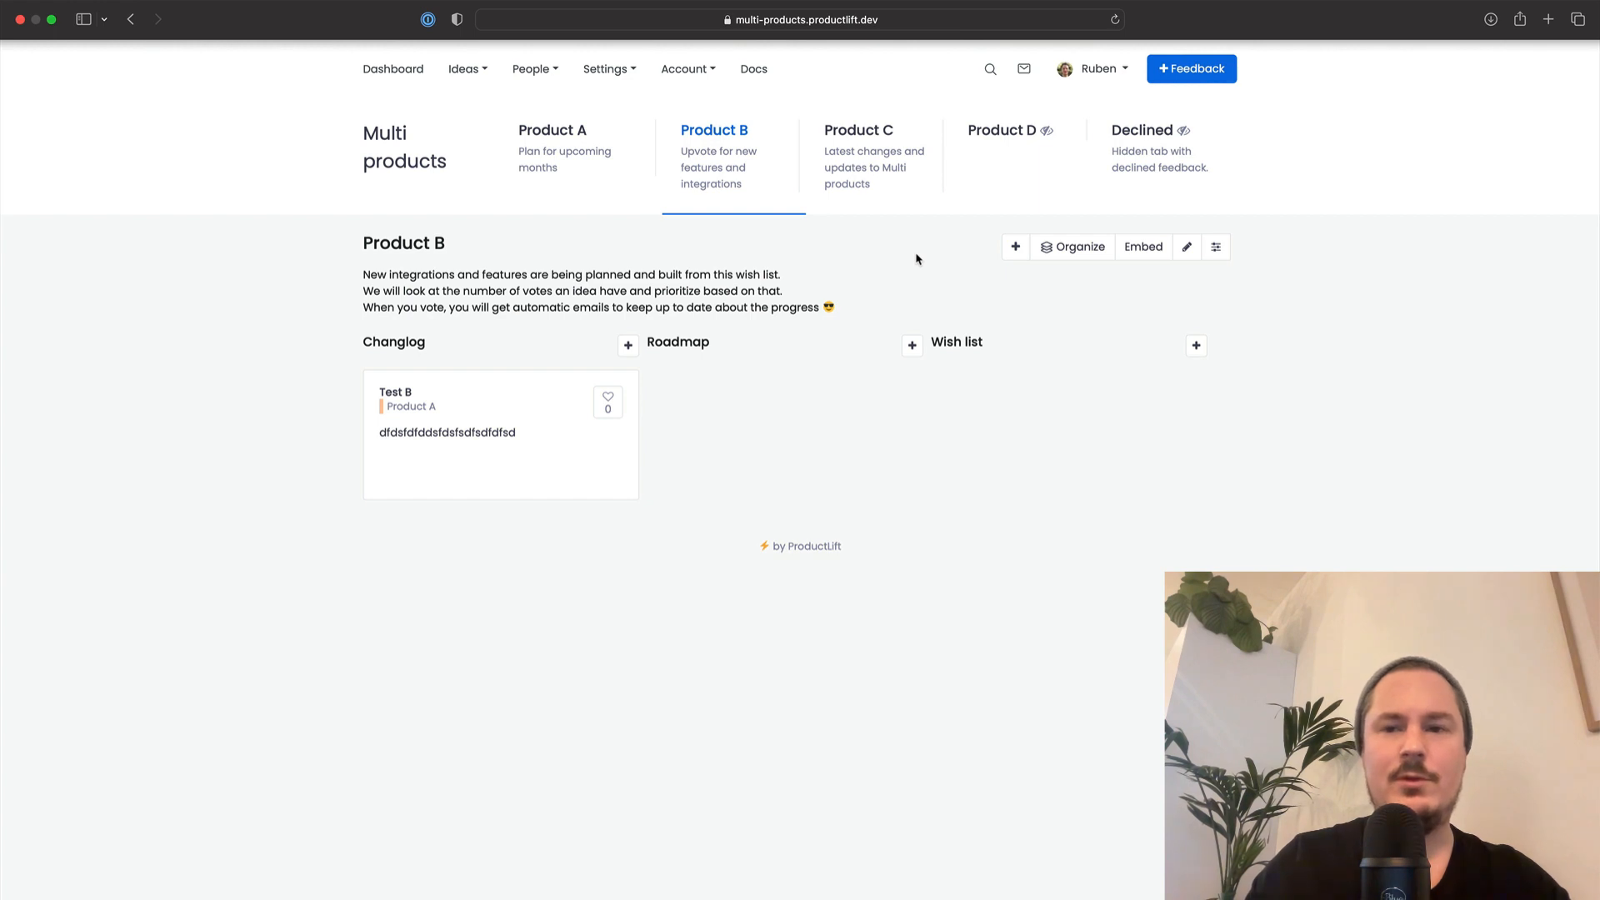
Open the tabs and statuses settings from Product A and add a tab named "New"
click(1191, 74)
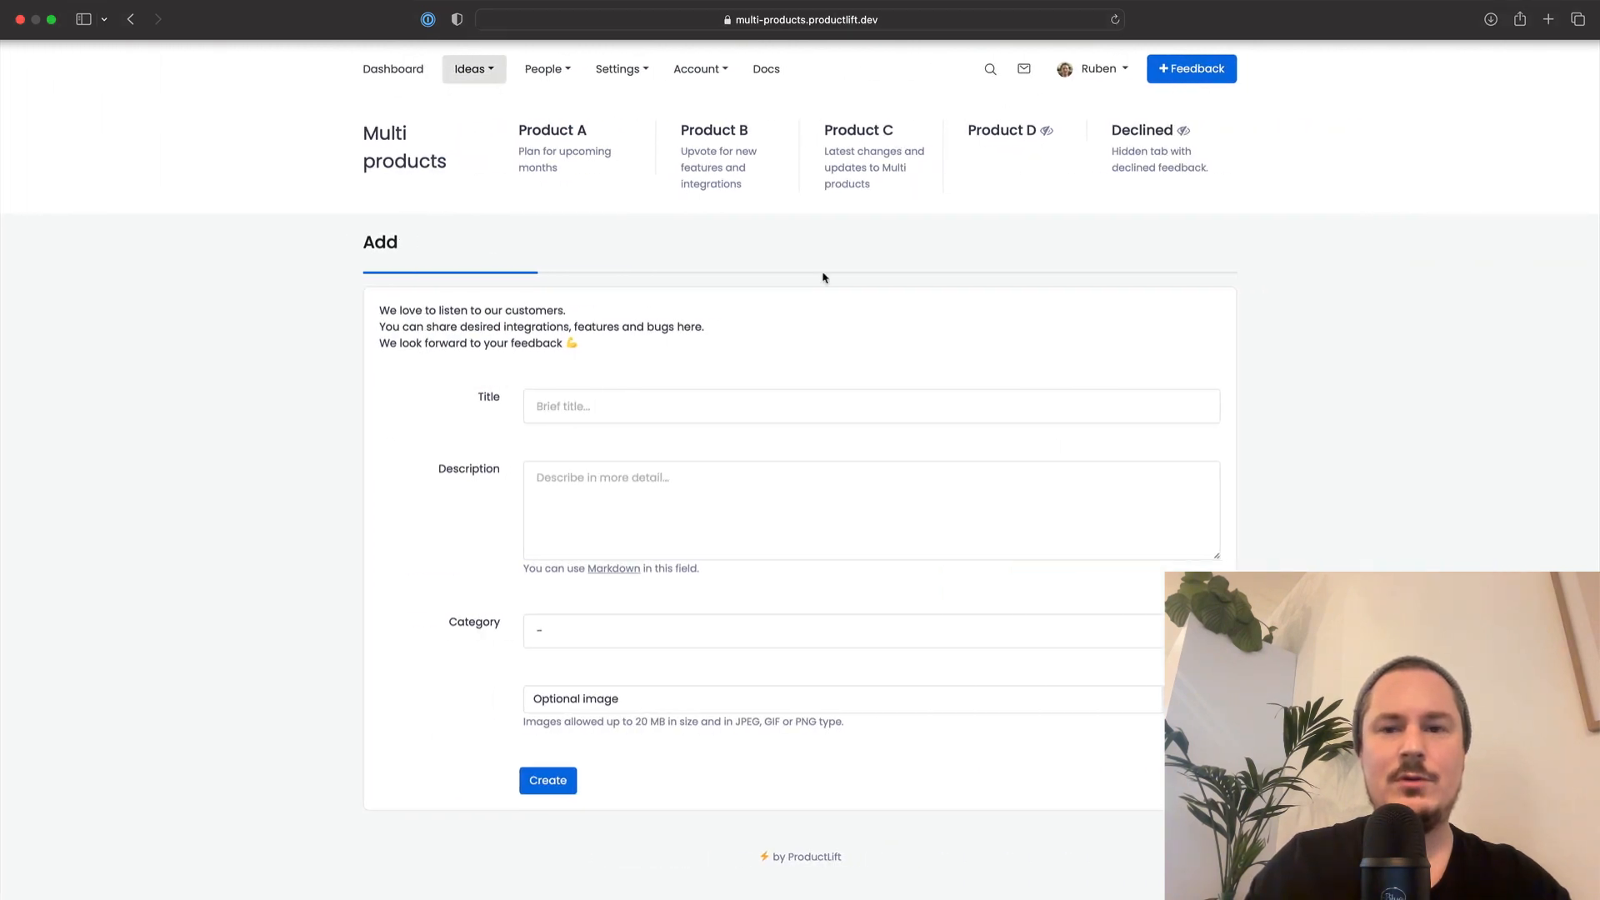
click(442, 156)
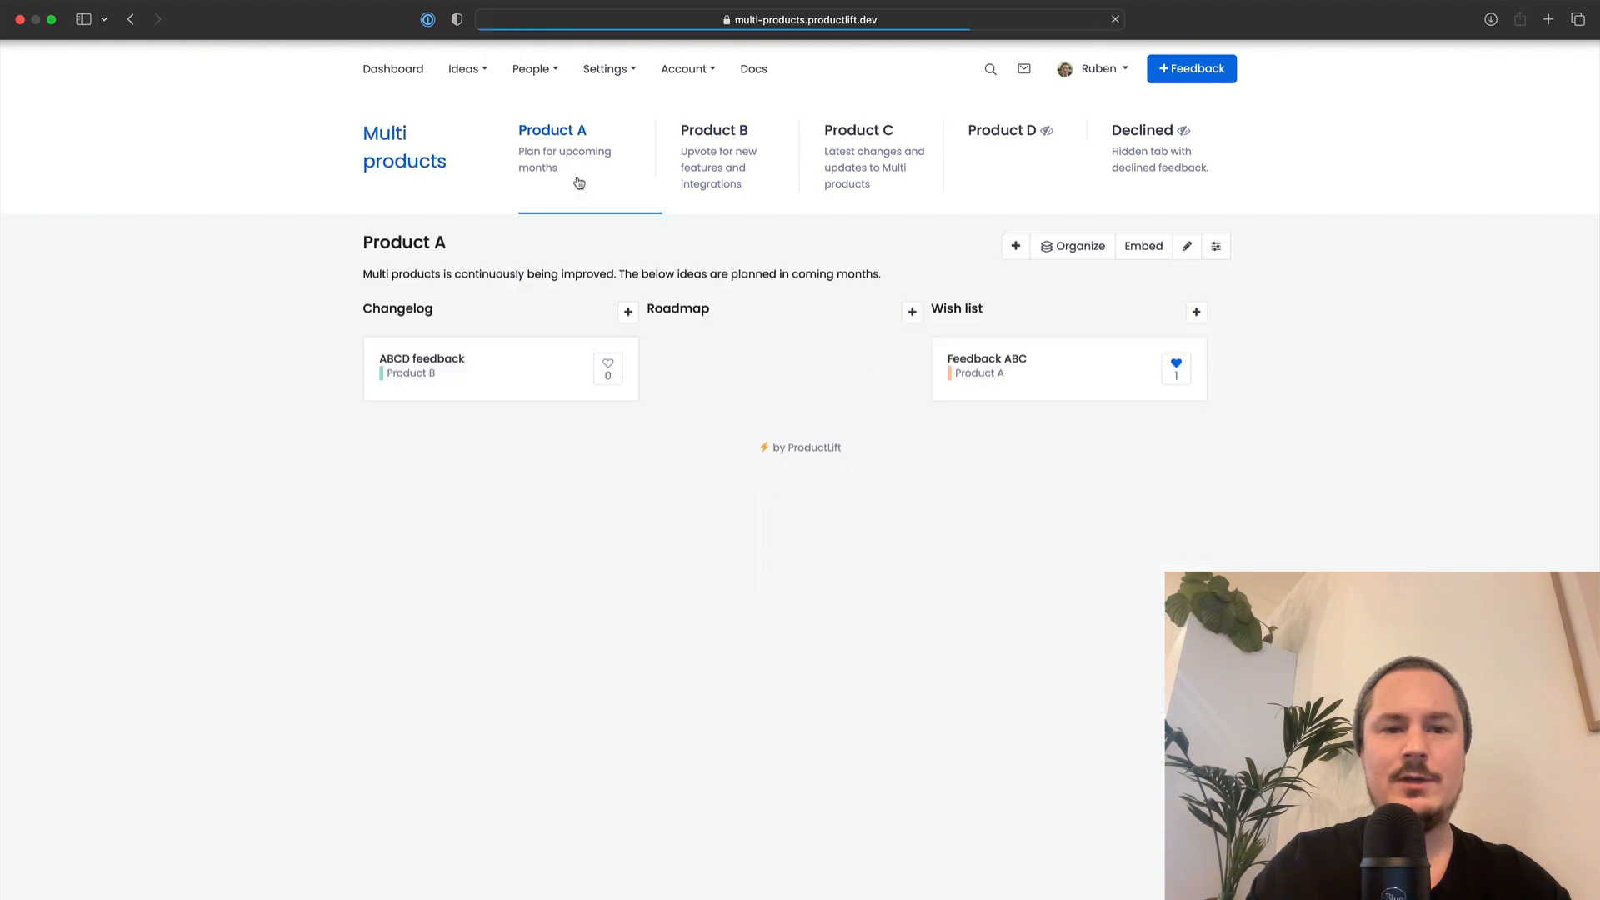
click(1216, 247)
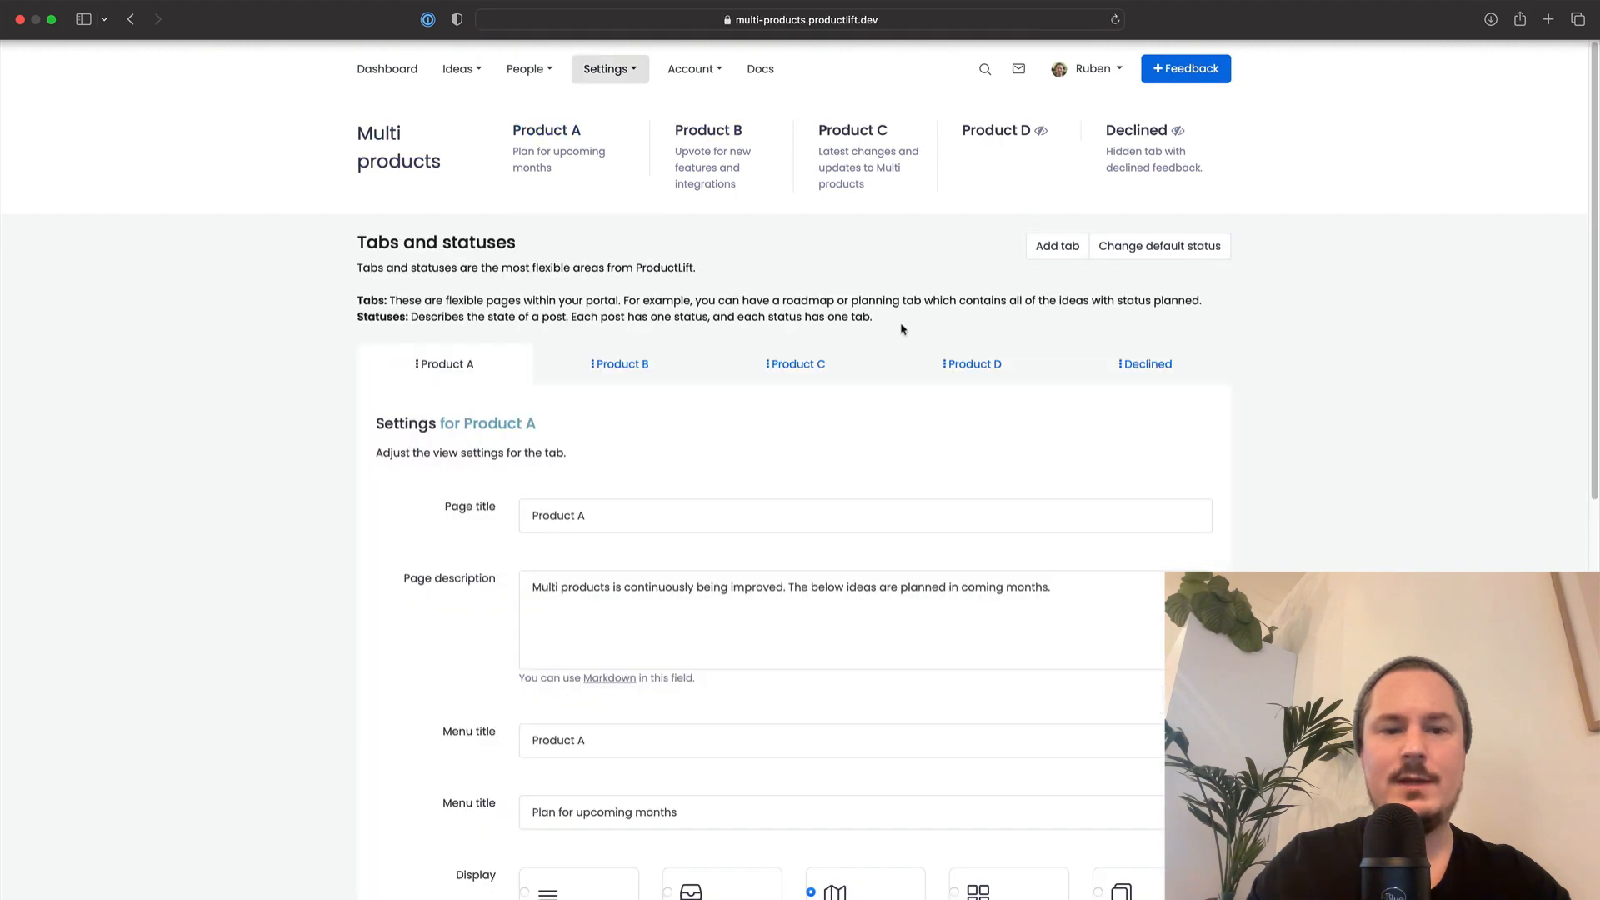
click(1072, 248)
click(798, 176)
text(New)
click(940, 250)
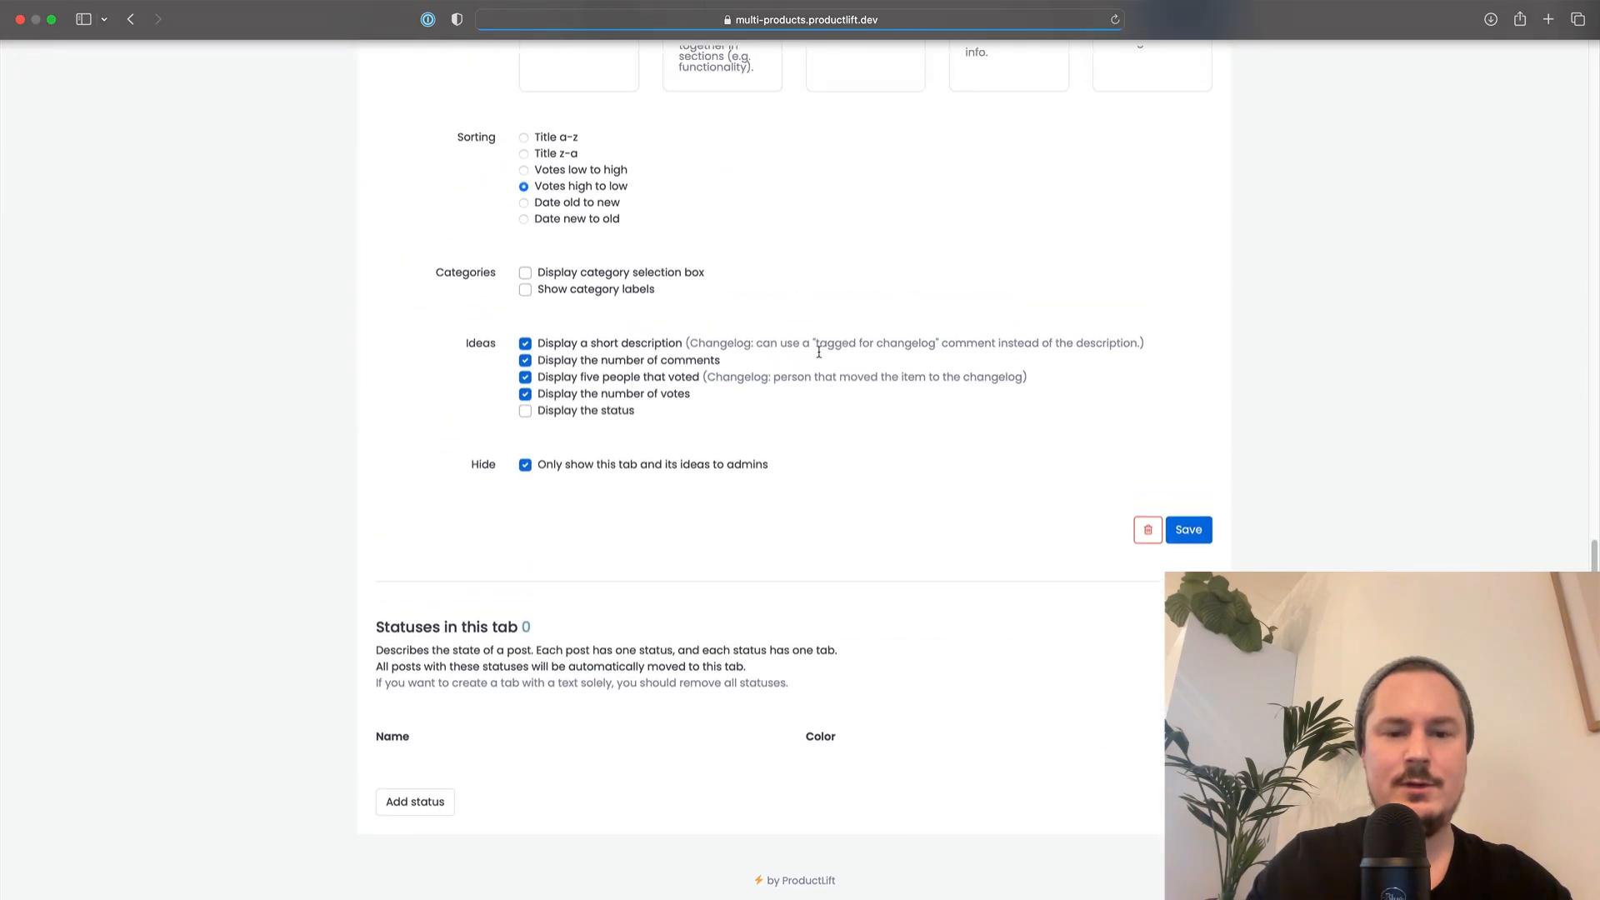
Add a status named "new" to the New tab
click(415, 854)
click(710, 137)
text(new)
click(963, 211)
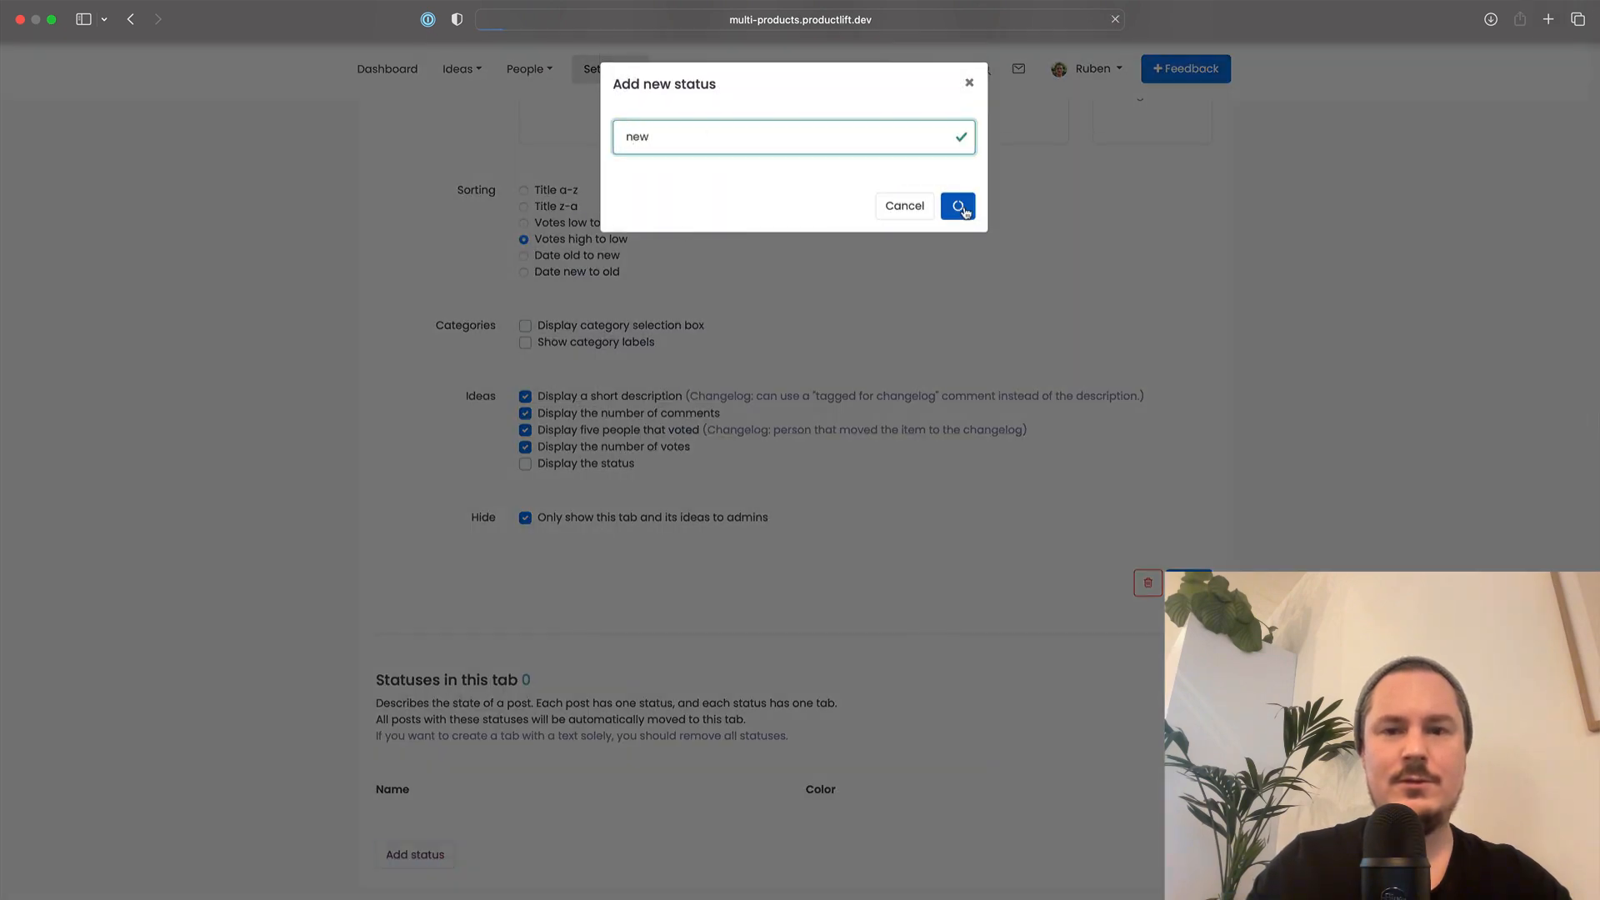
Change the default status for new ideas to "new" and save it
click(1121, 290)
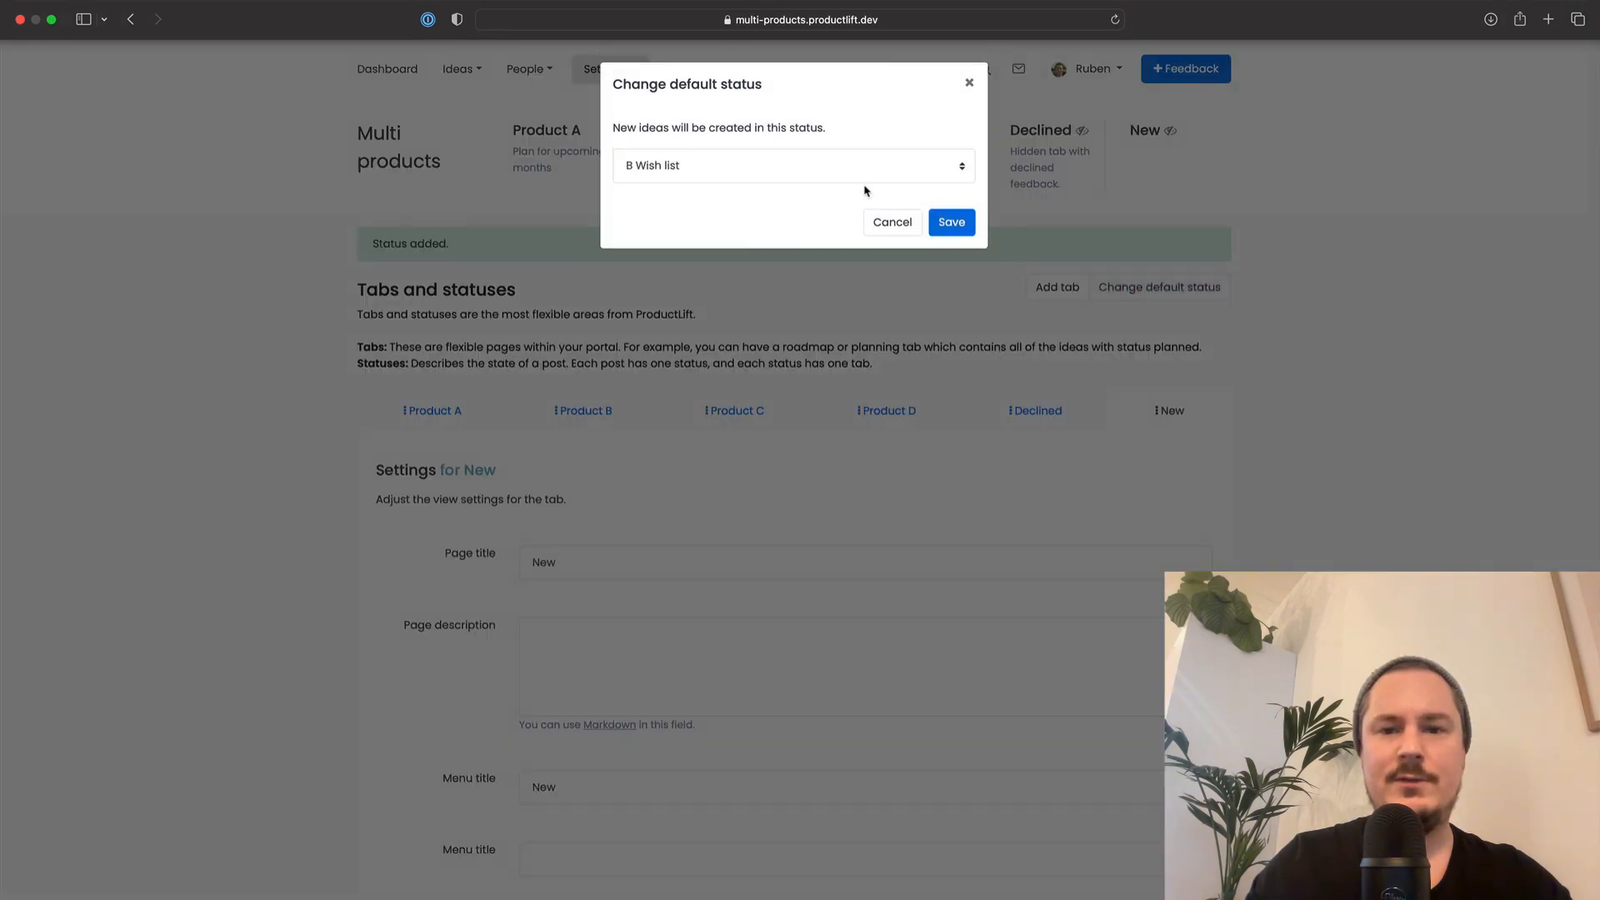
click(846, 167)
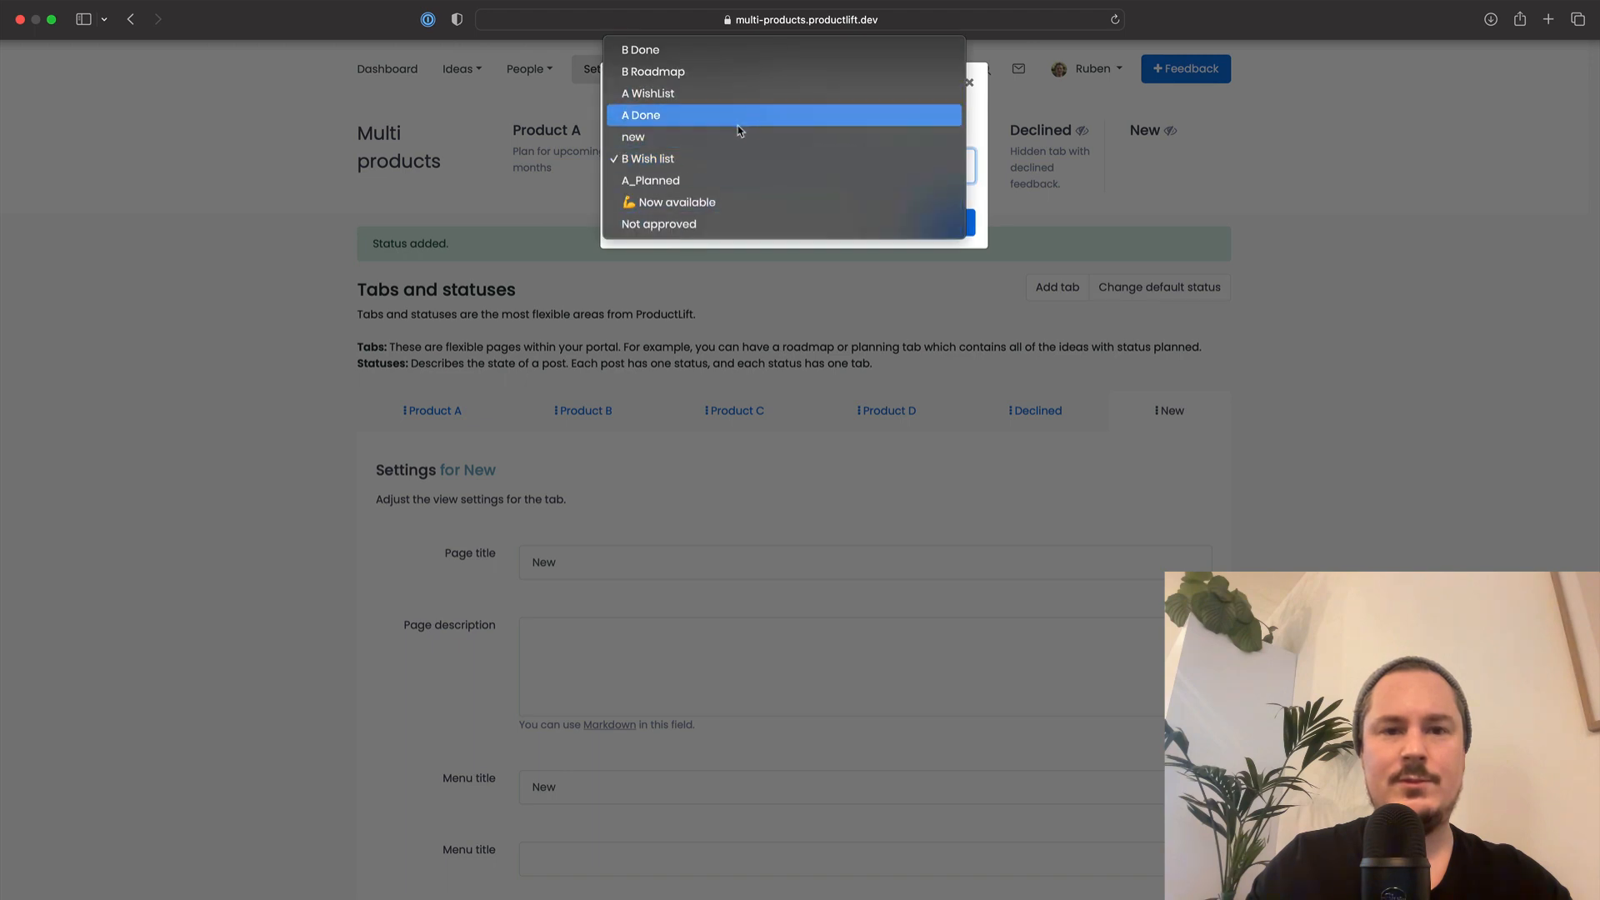
click(700, 137)
click(951, 222)
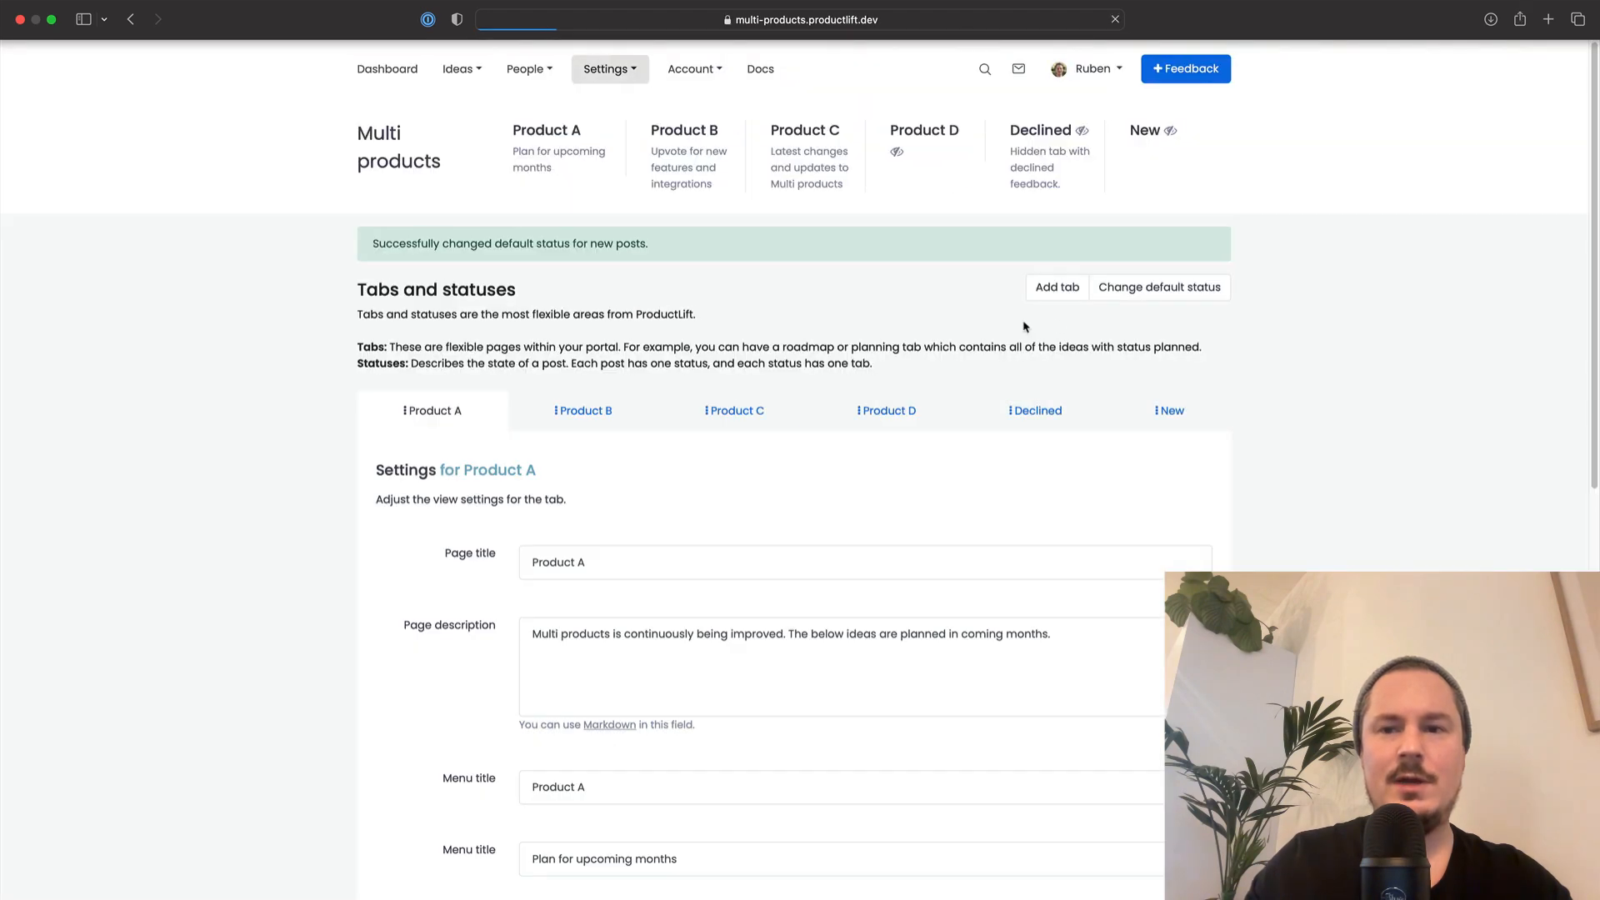
Start a feedback post titled "new feedback" and fill its description with the title text repeated four times
click(1186, 70)
click(746, 408)
text(new feedback)
key(super+a)
click(741, 495)
key(super+v)
key(super+v)
key(super+v)
key(super+v)
key(Tab)
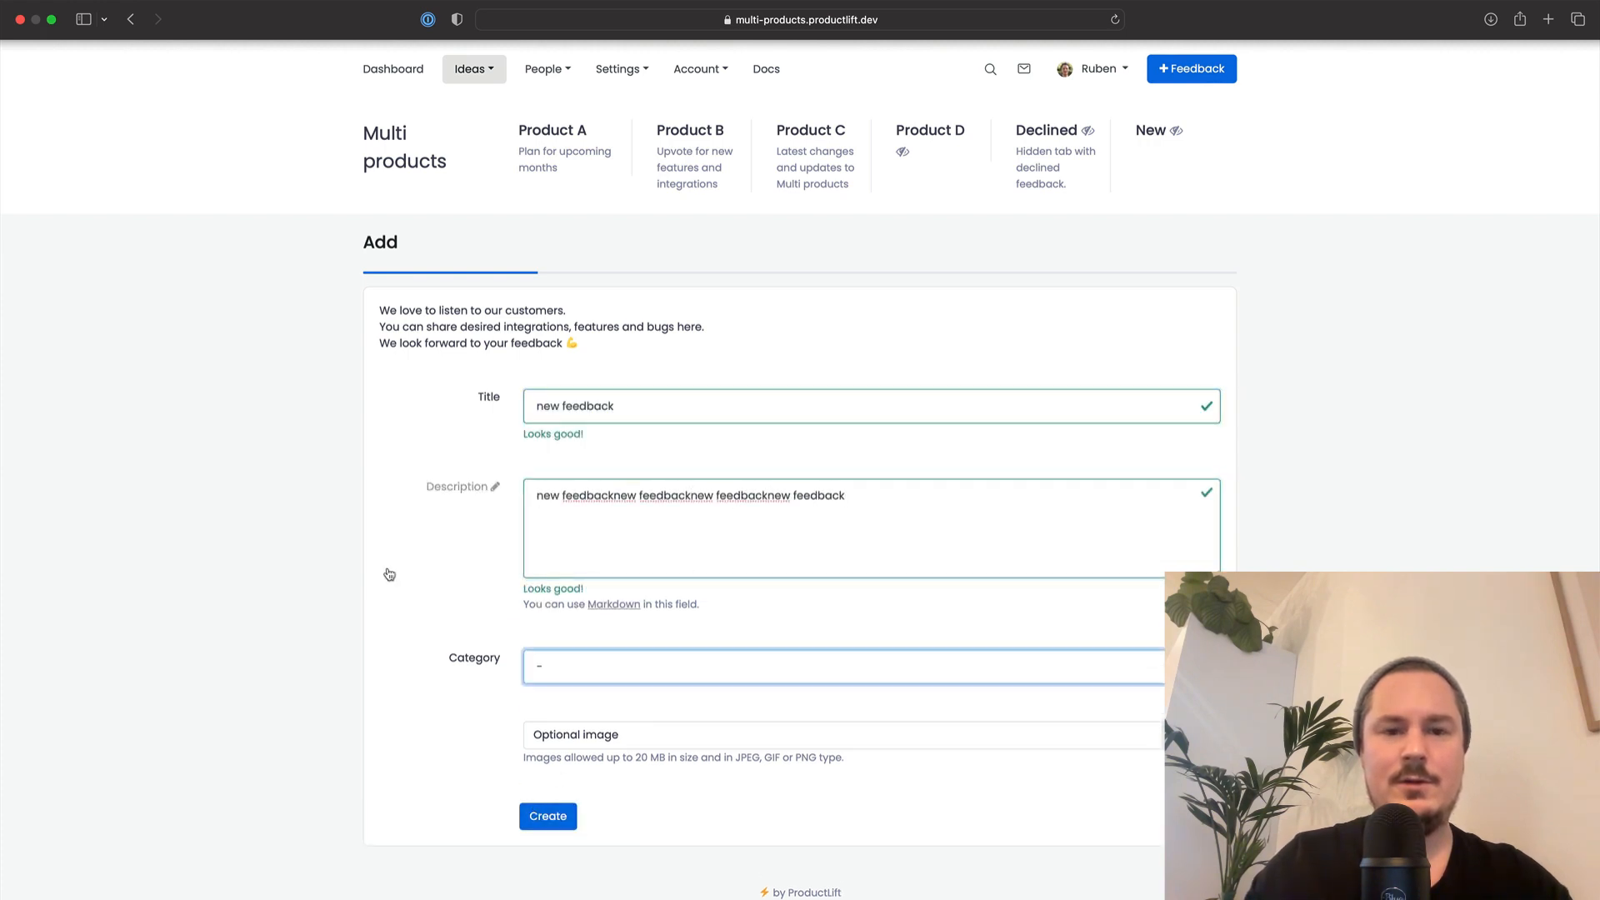
Assign the Product A category to the feedback post and create it as different from the similar posts
click(549, 820)
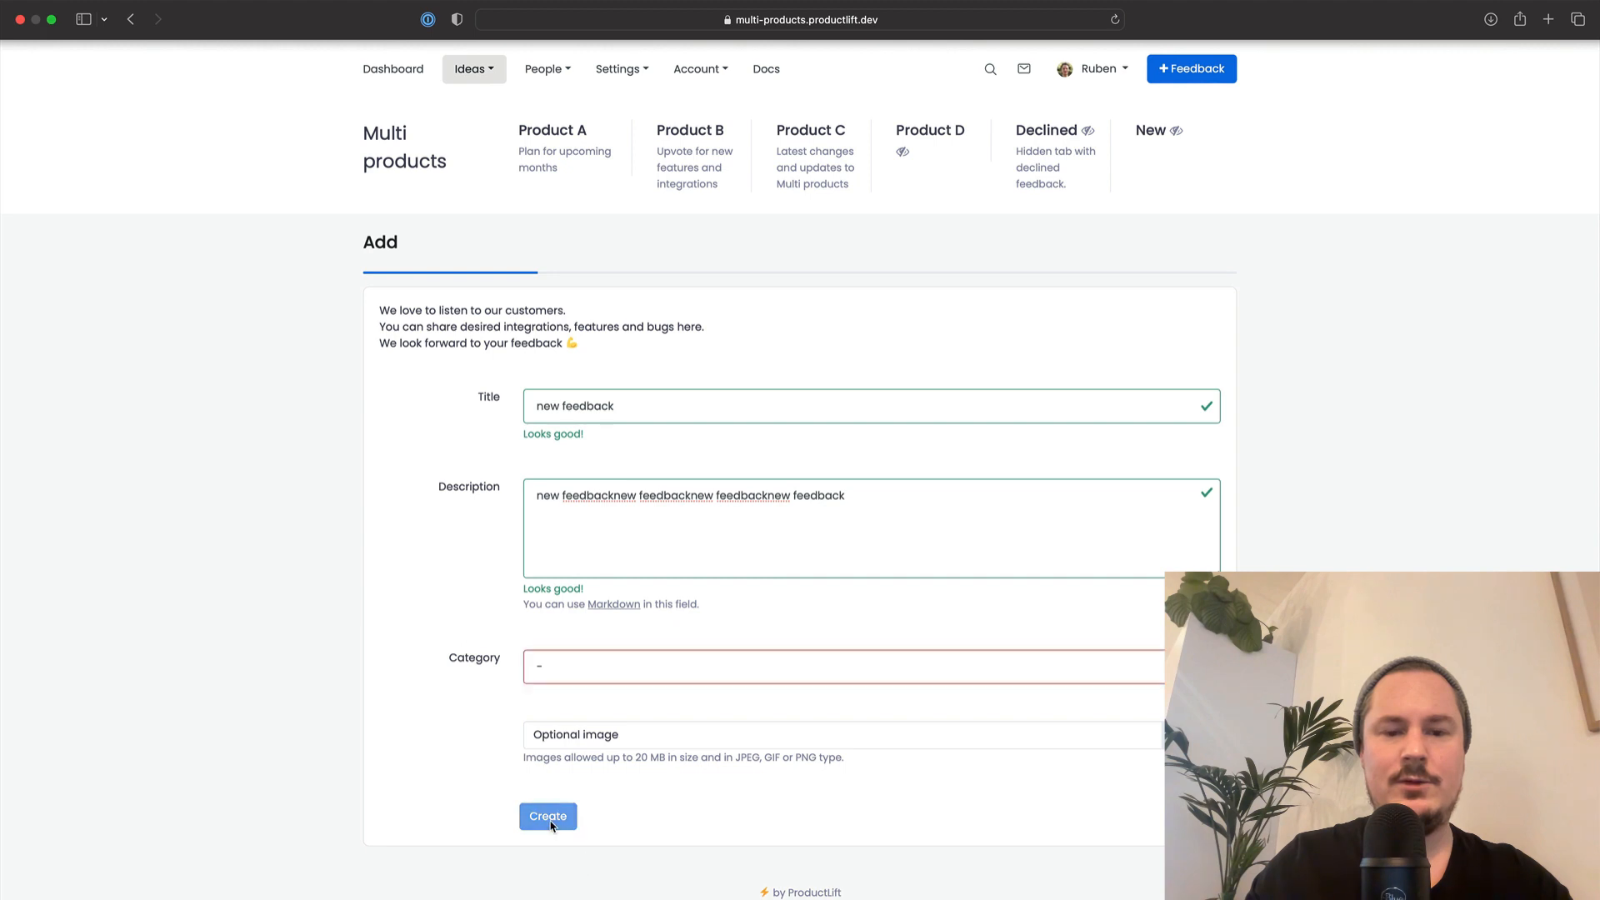
click(596, 679)
click(595, 676)
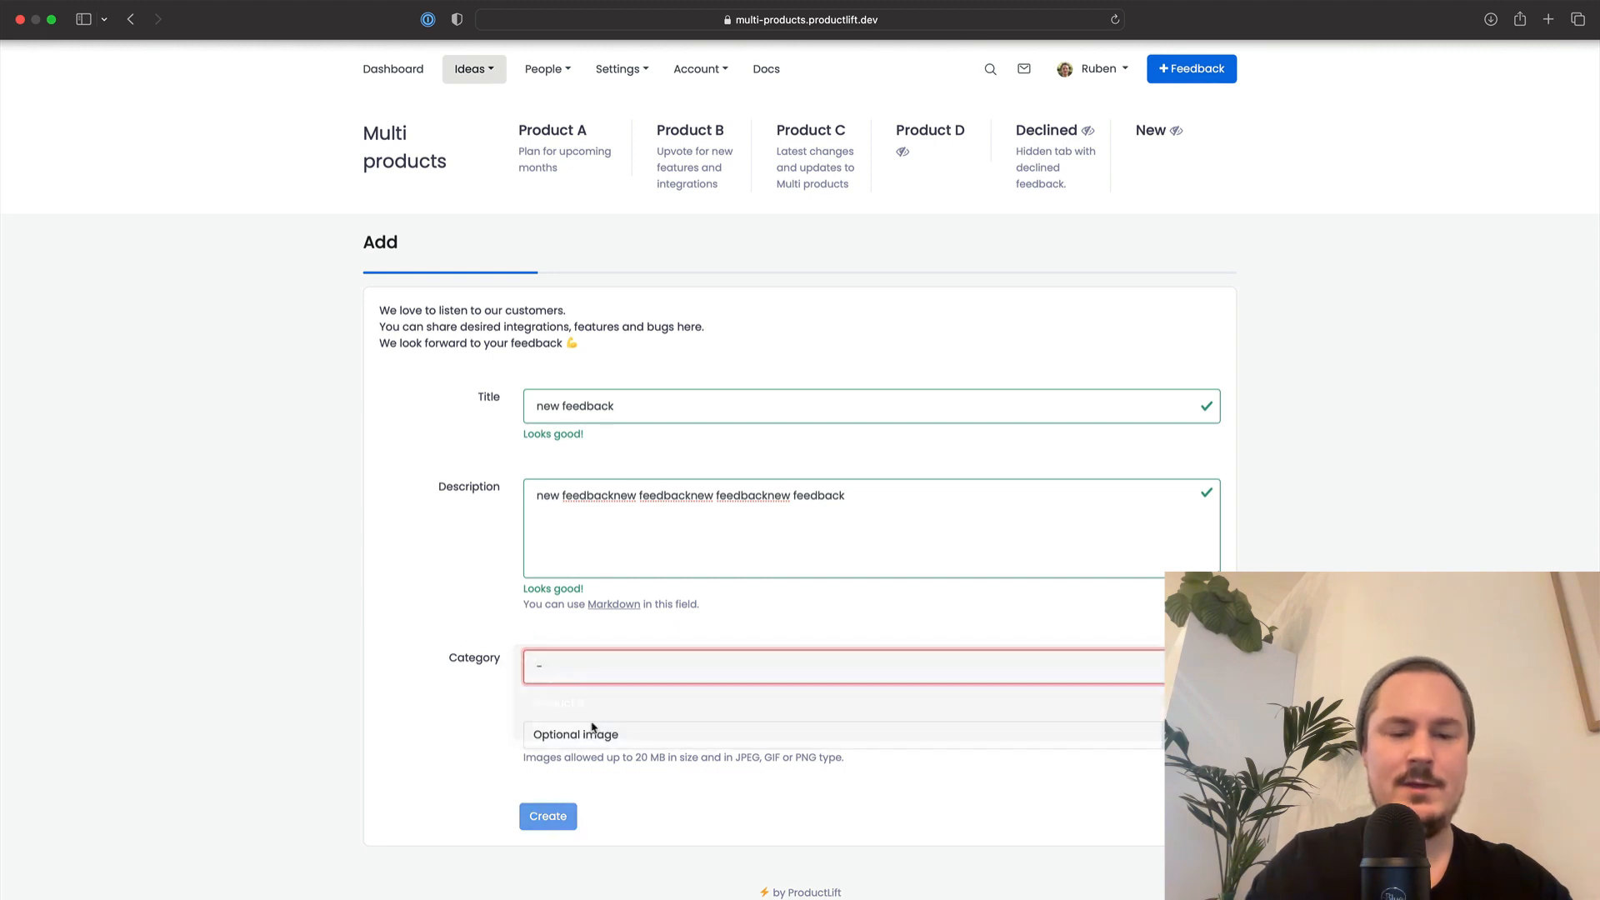
click(548, 817)
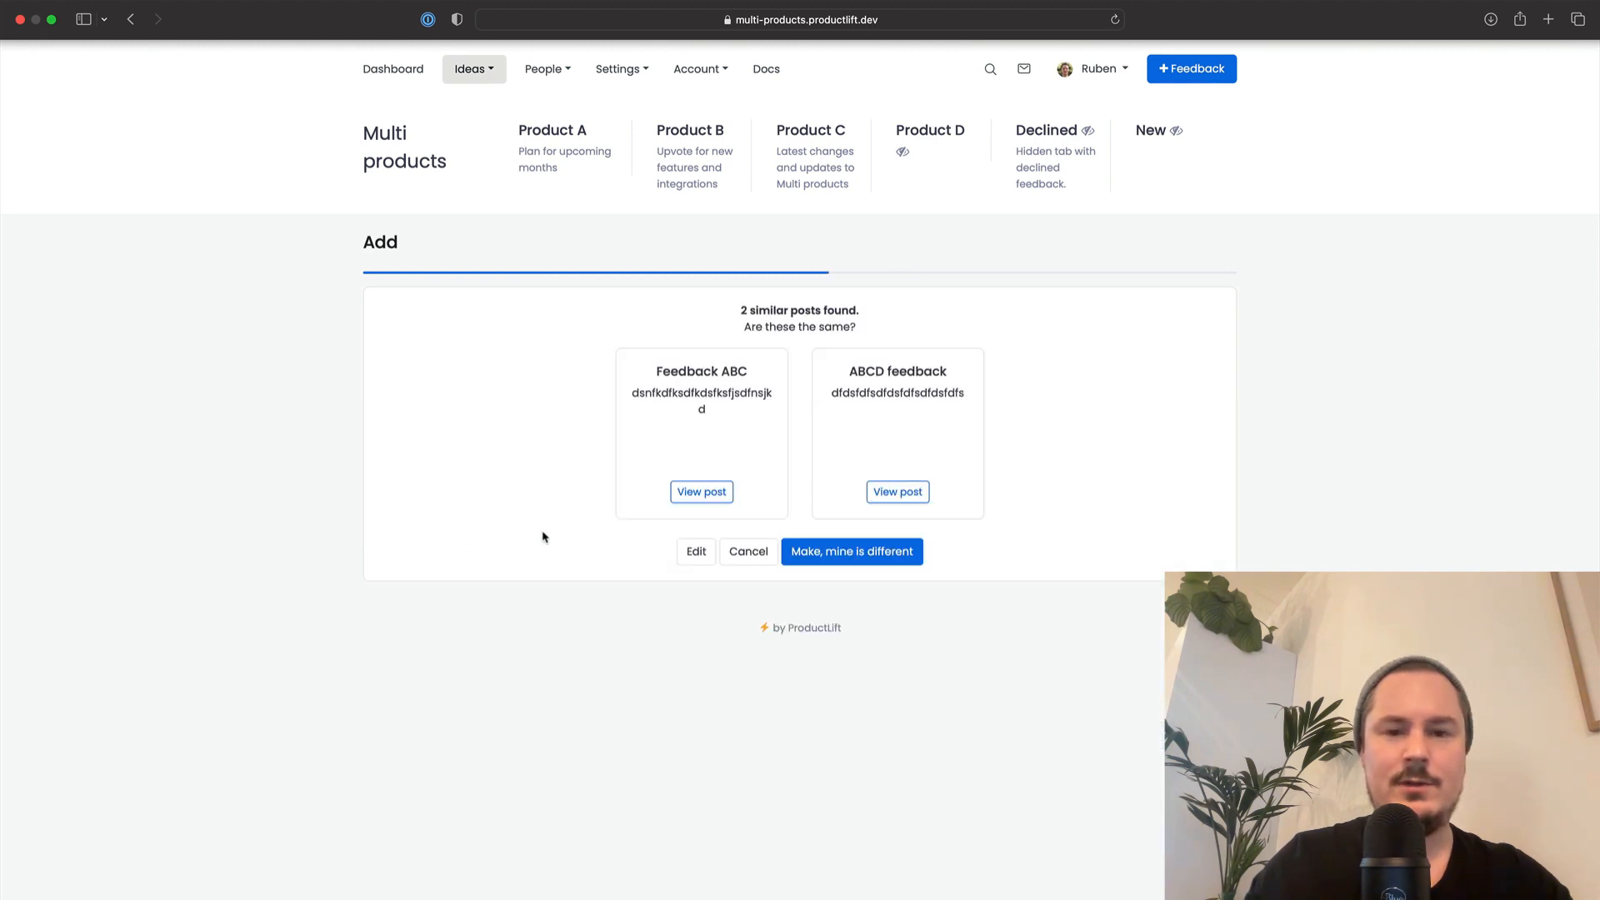
click(828, 551)
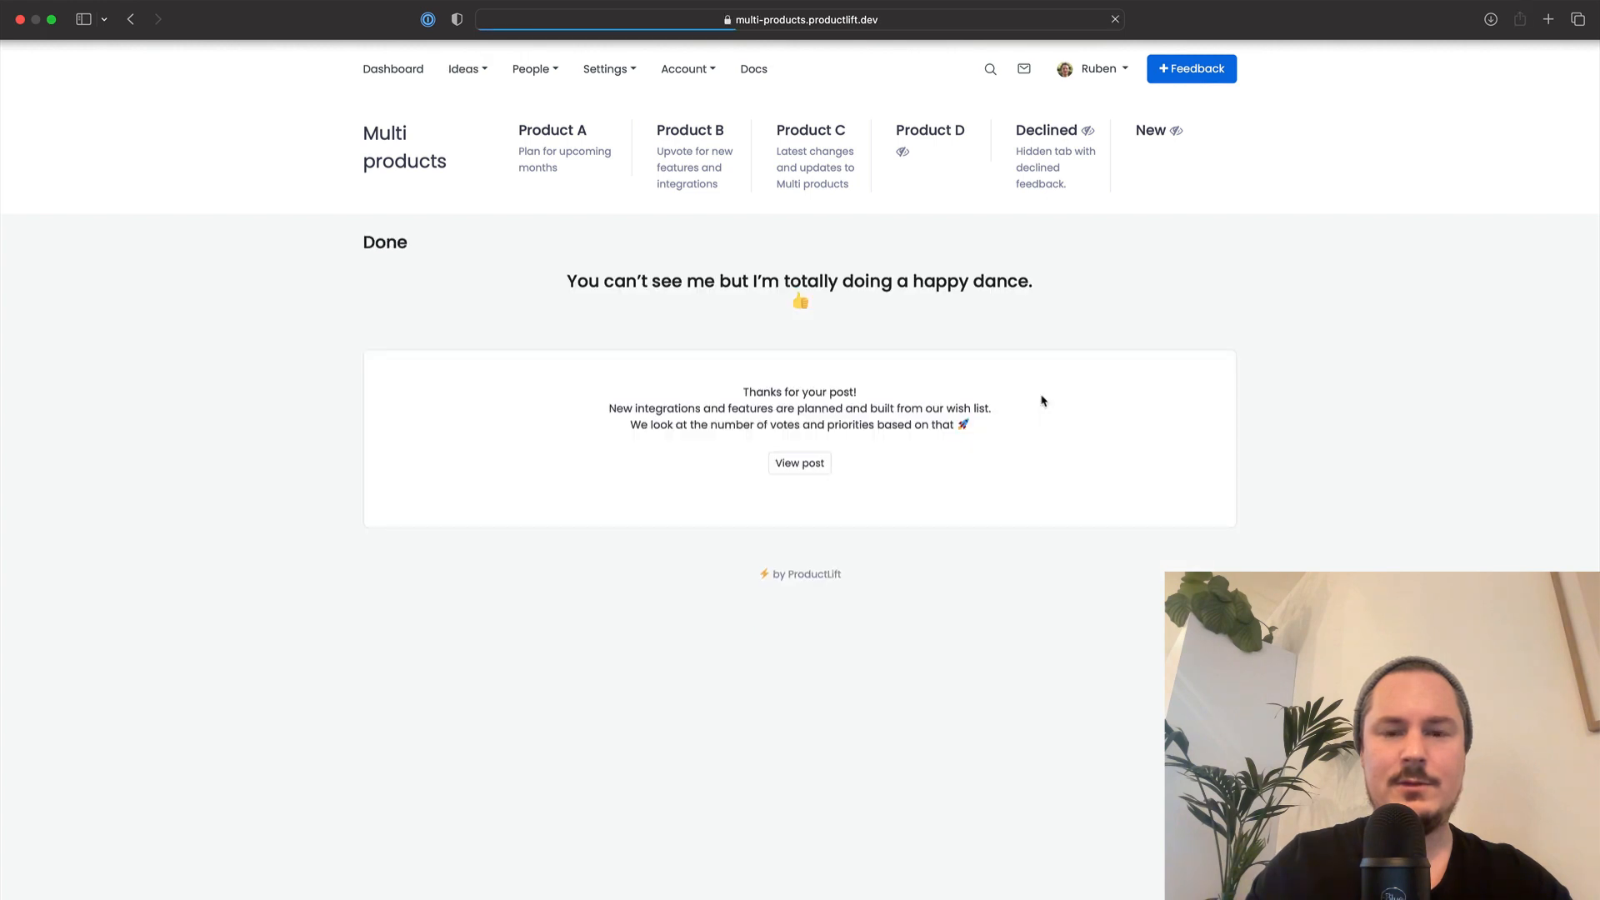
Open the submitted "new feedback" post and choose A WishList as its new status
click(799, 462)
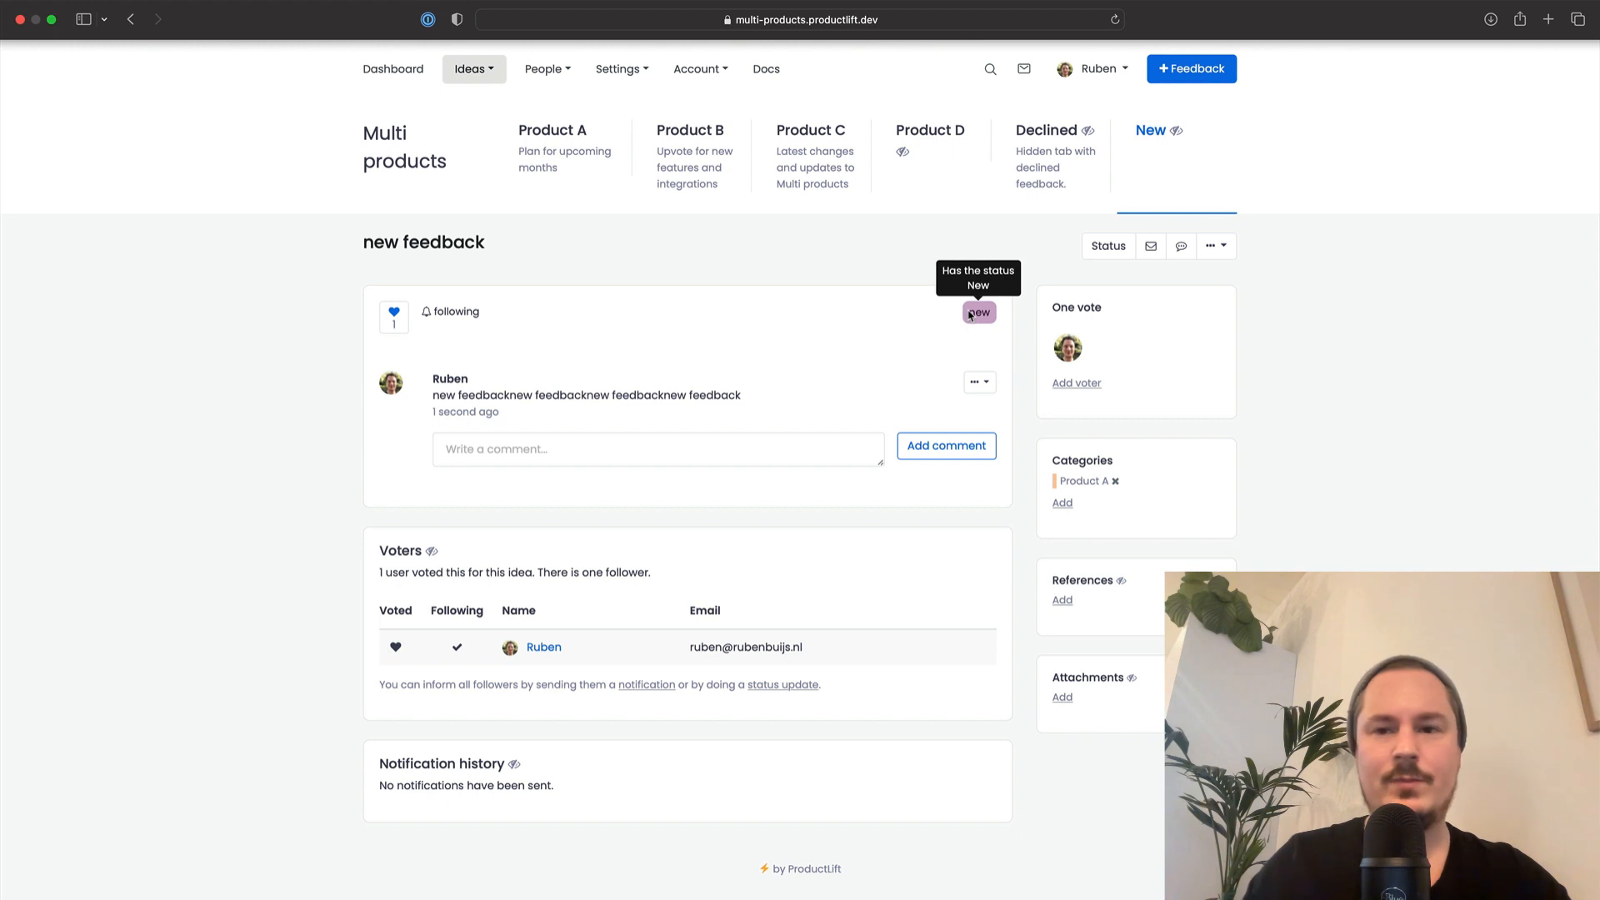
mouse_move(1179, 132)
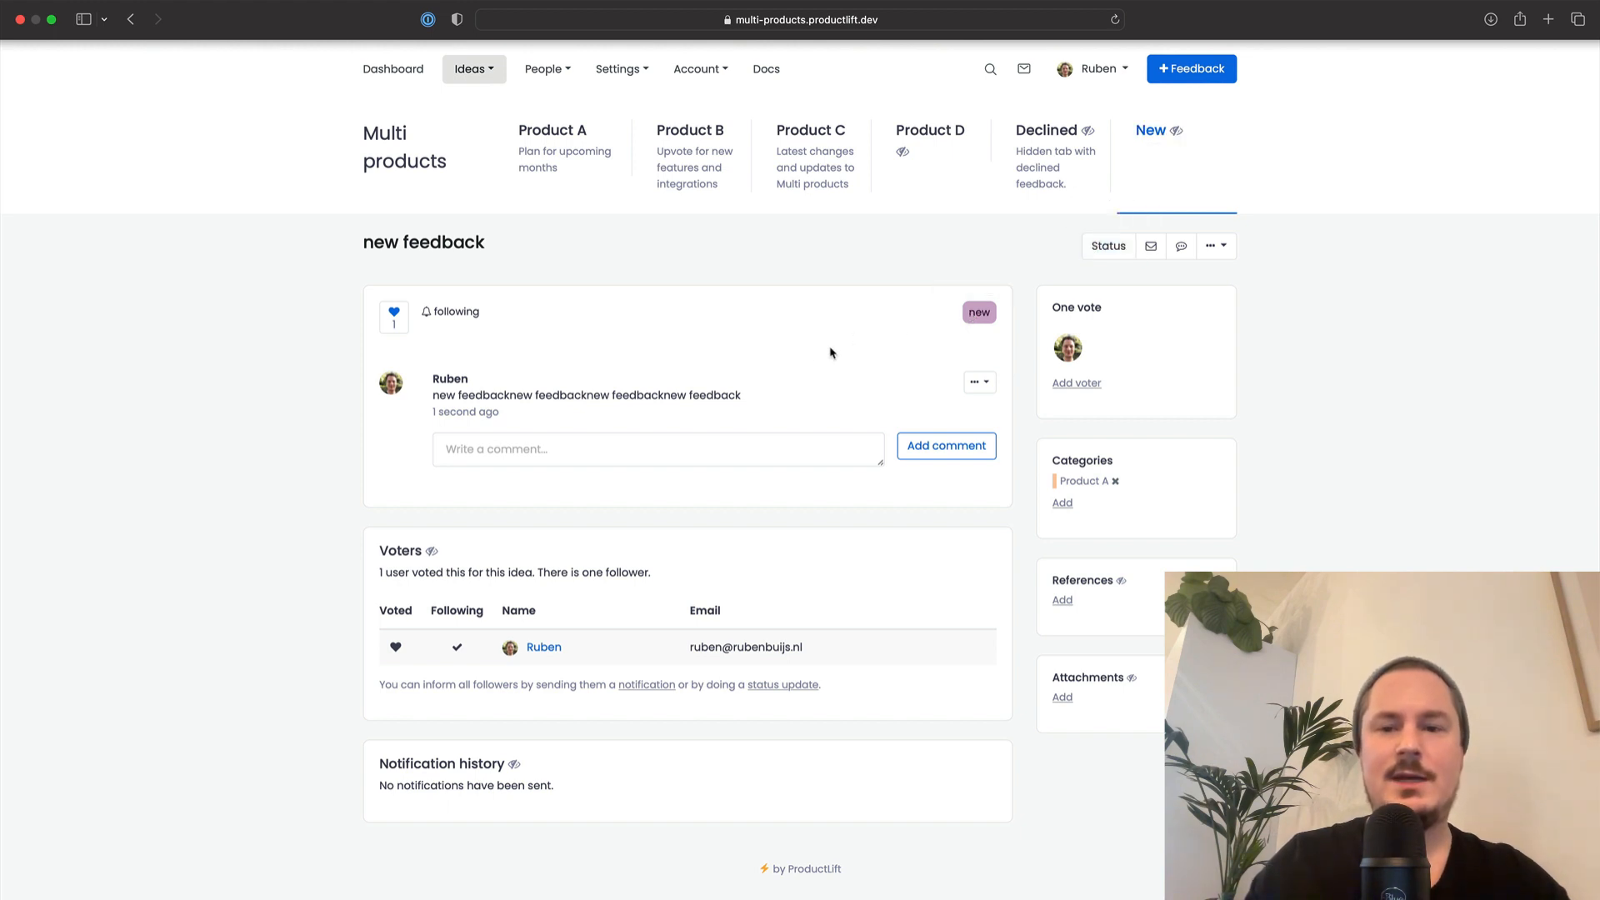
click(1108, 246)
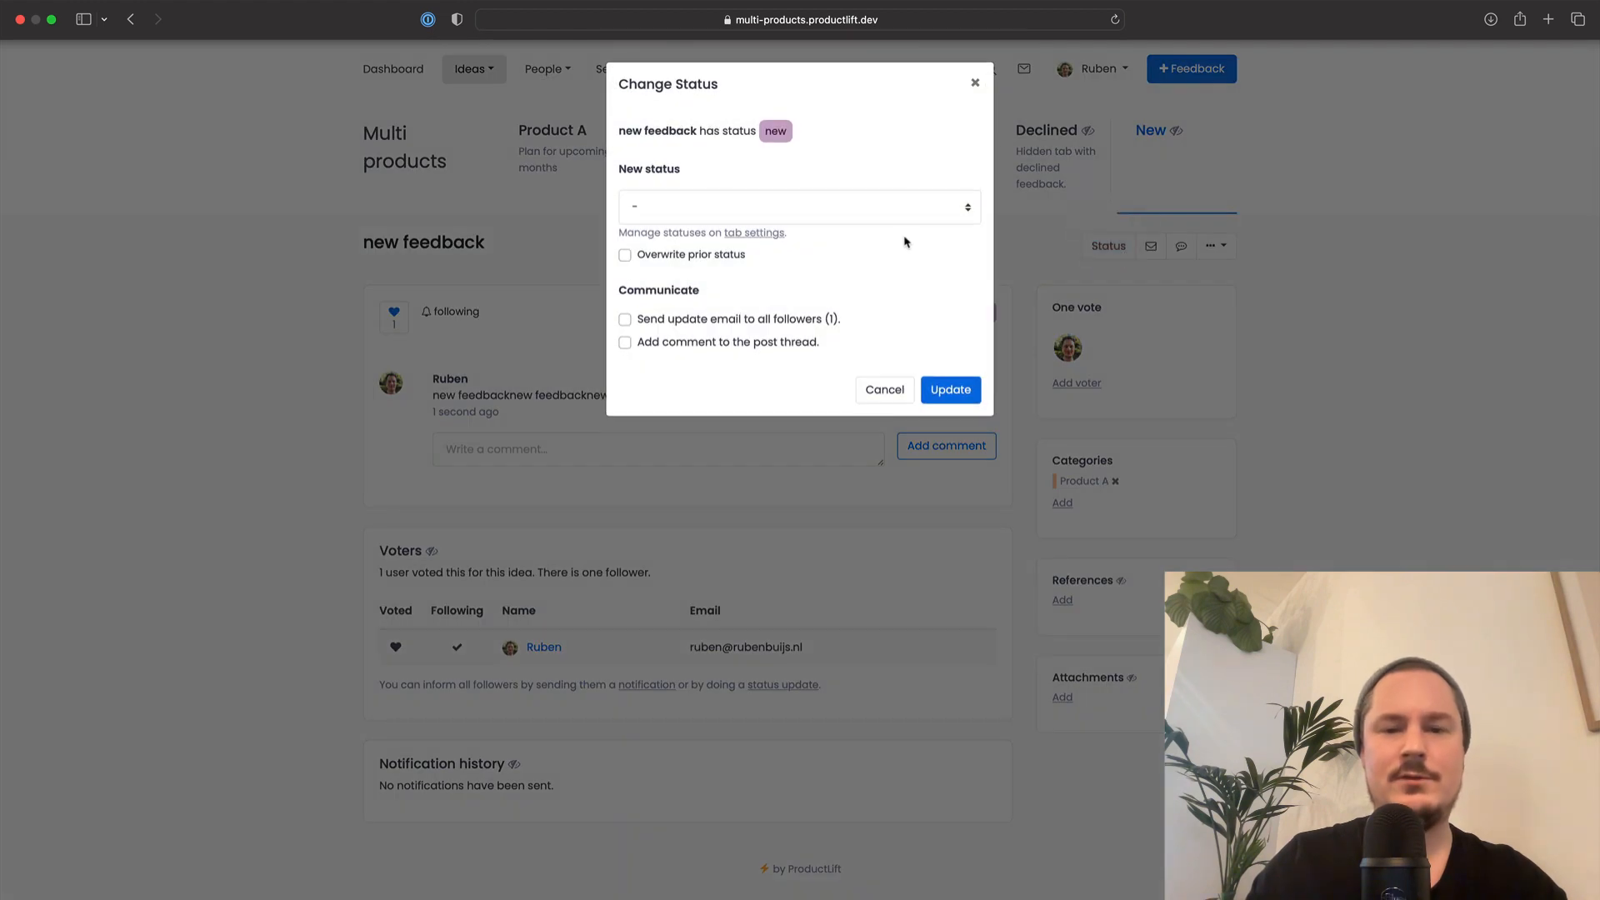
click(880, 213)
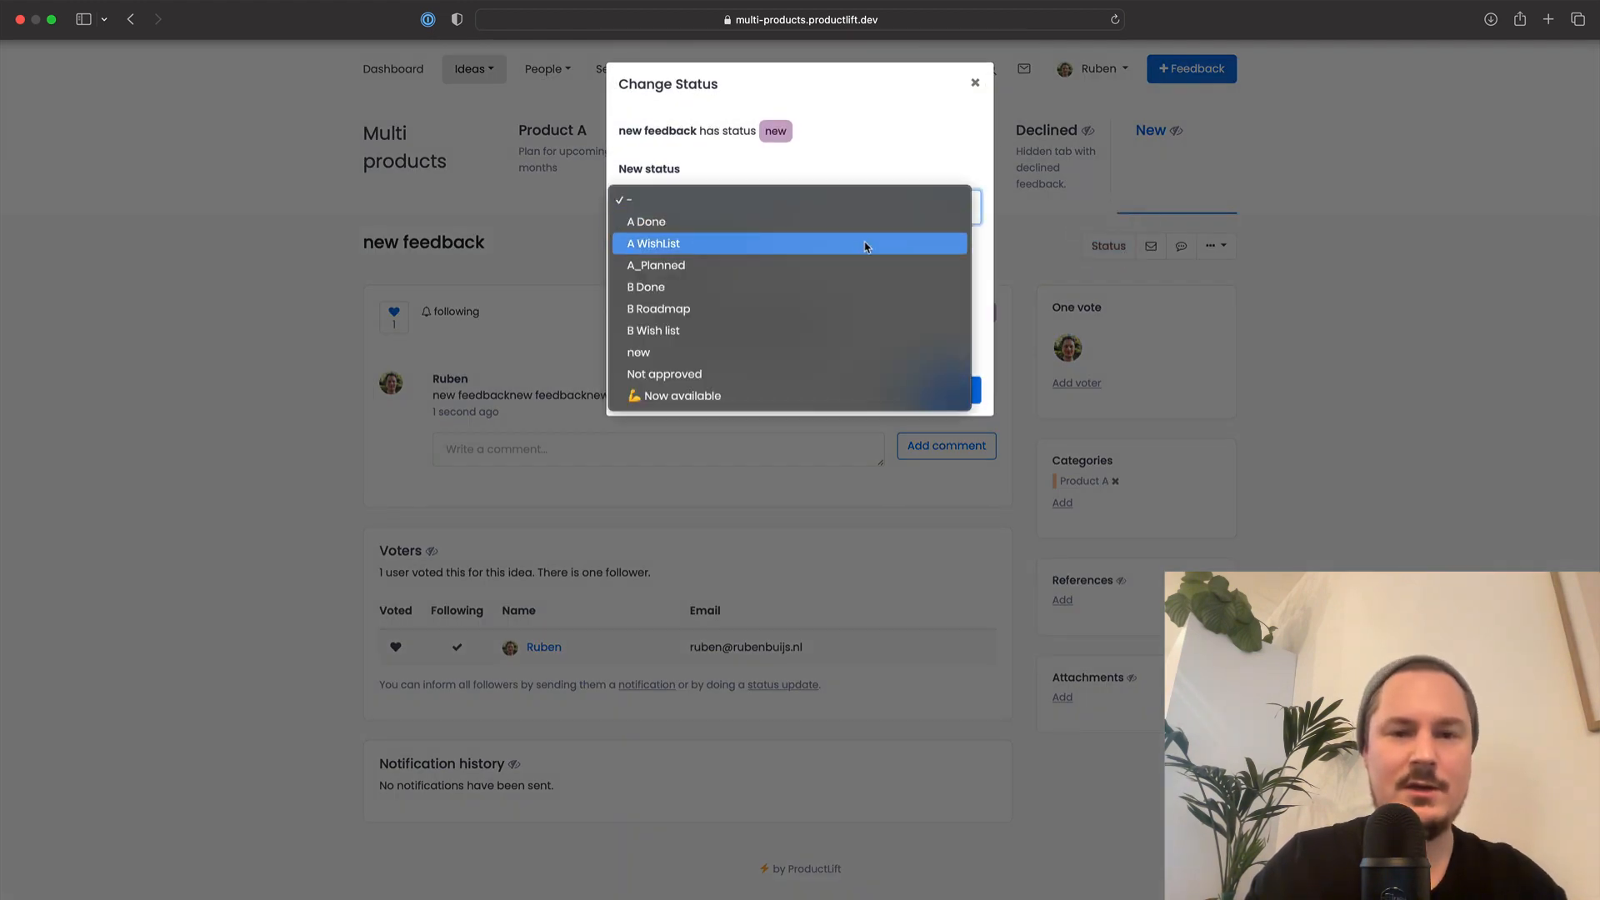
click(864, 243)
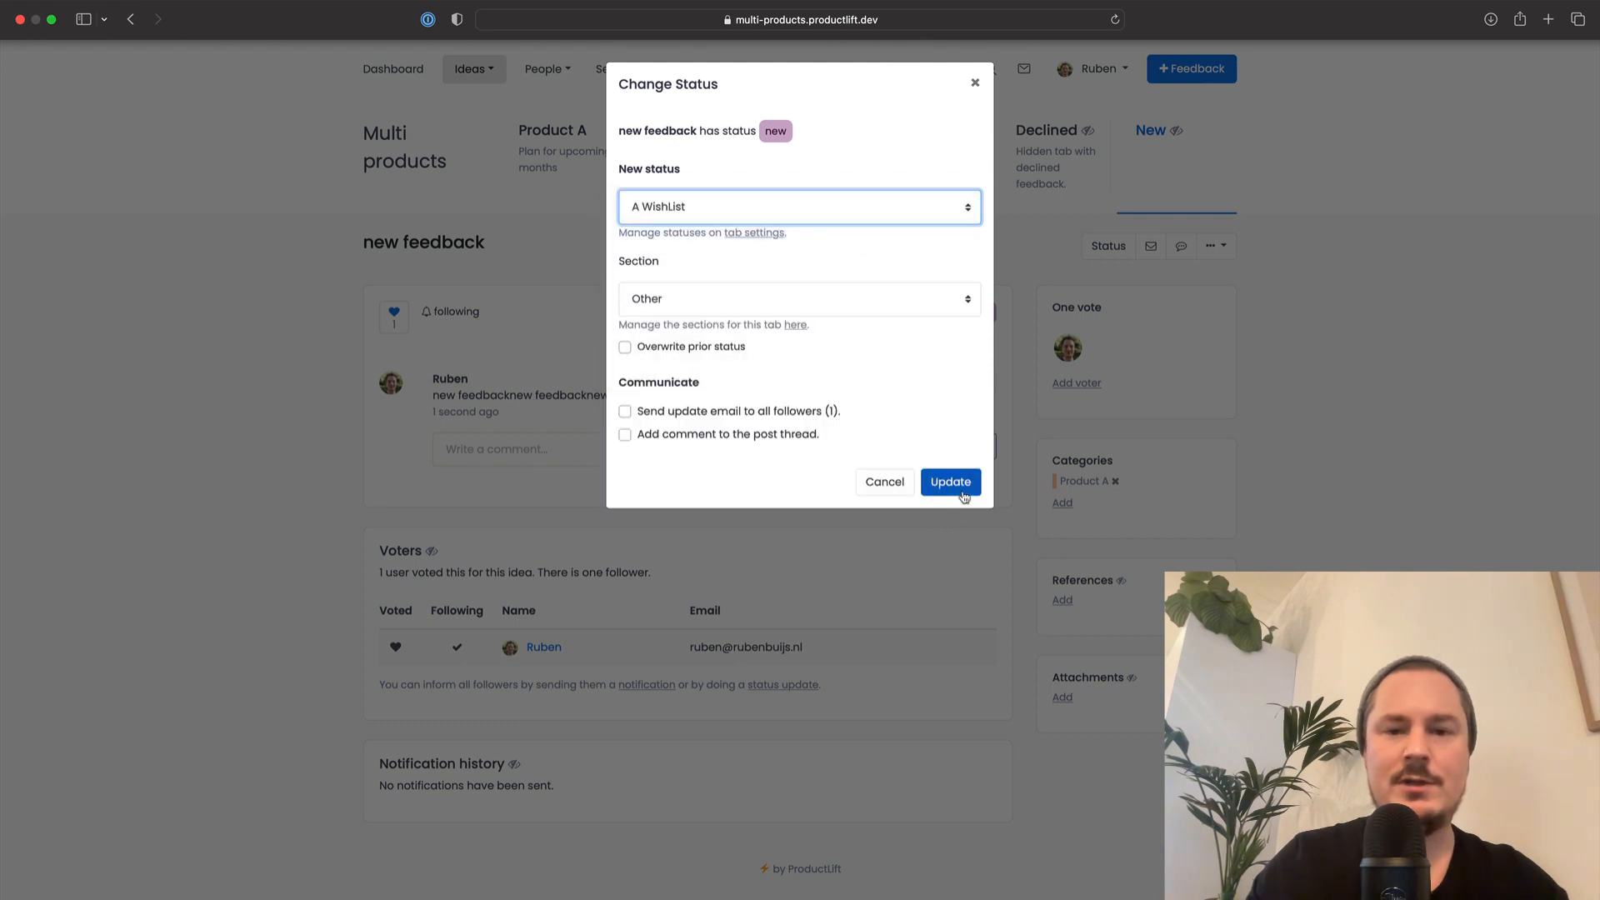
click(846, 299)
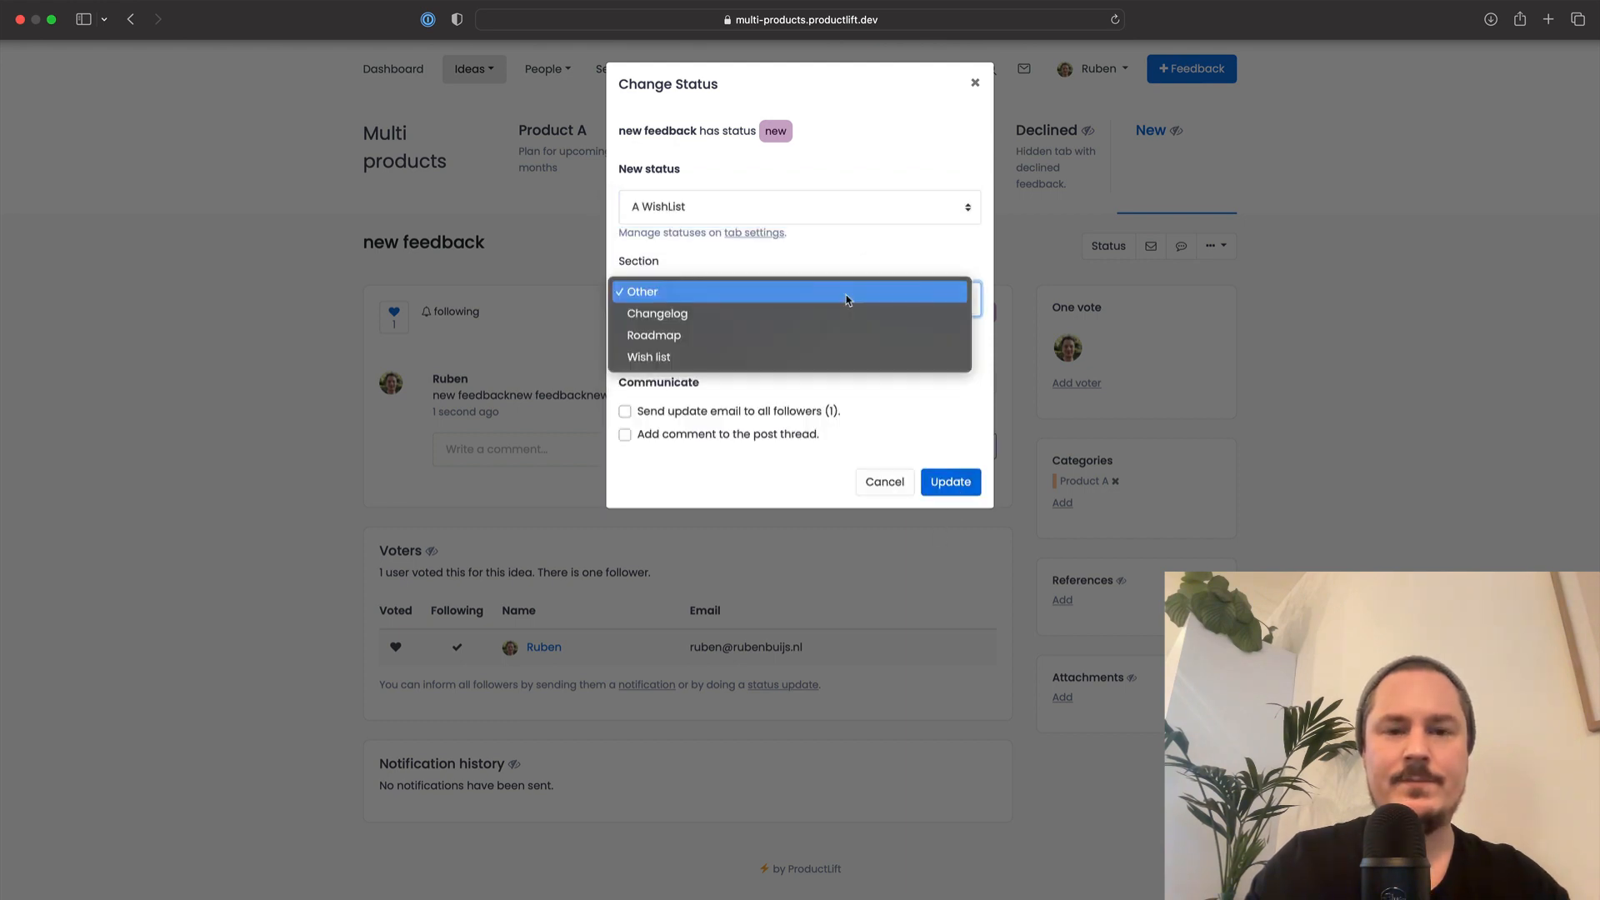
click(832, 226)
click(830, 215)
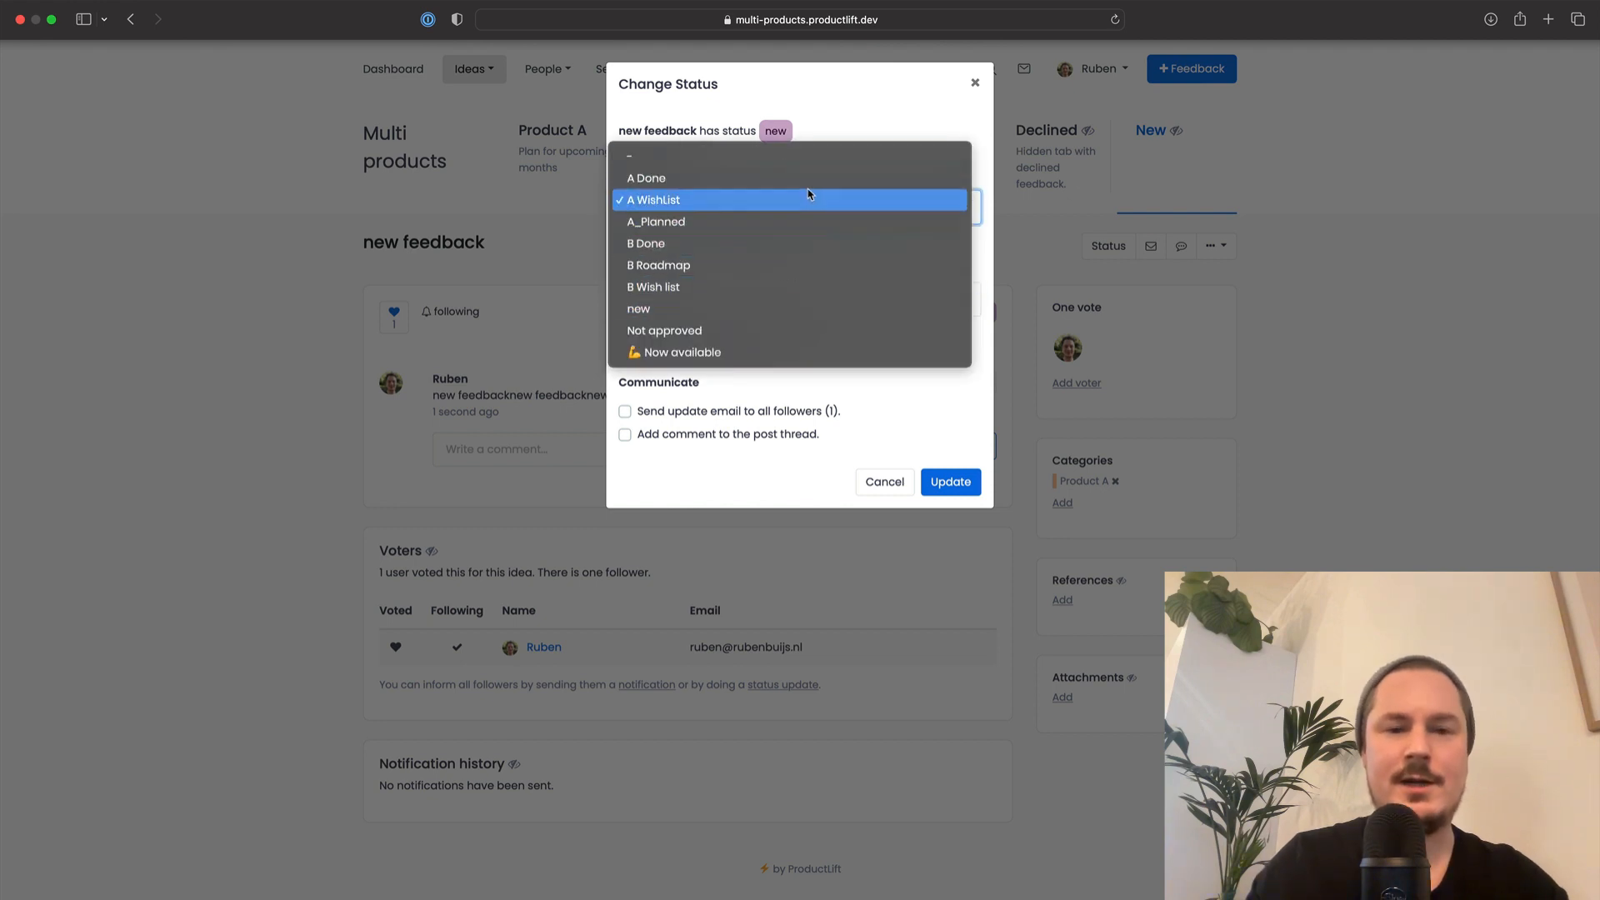
click(819, 201)
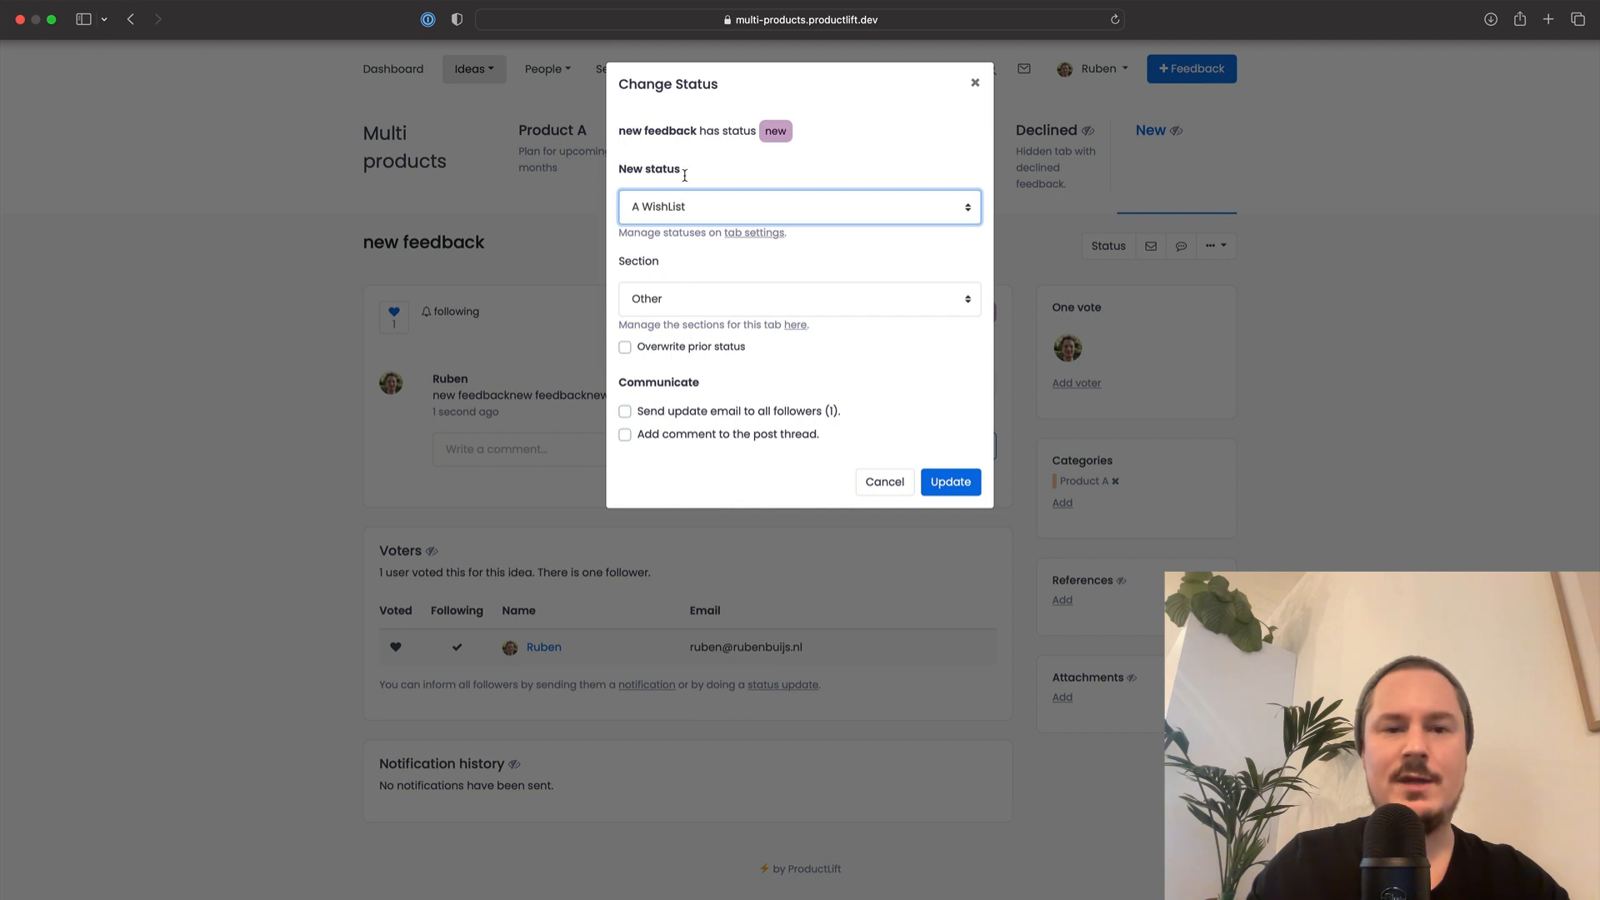
Set the post's section to Wish list, apply the status update and view the Product A board
click(681, 298)
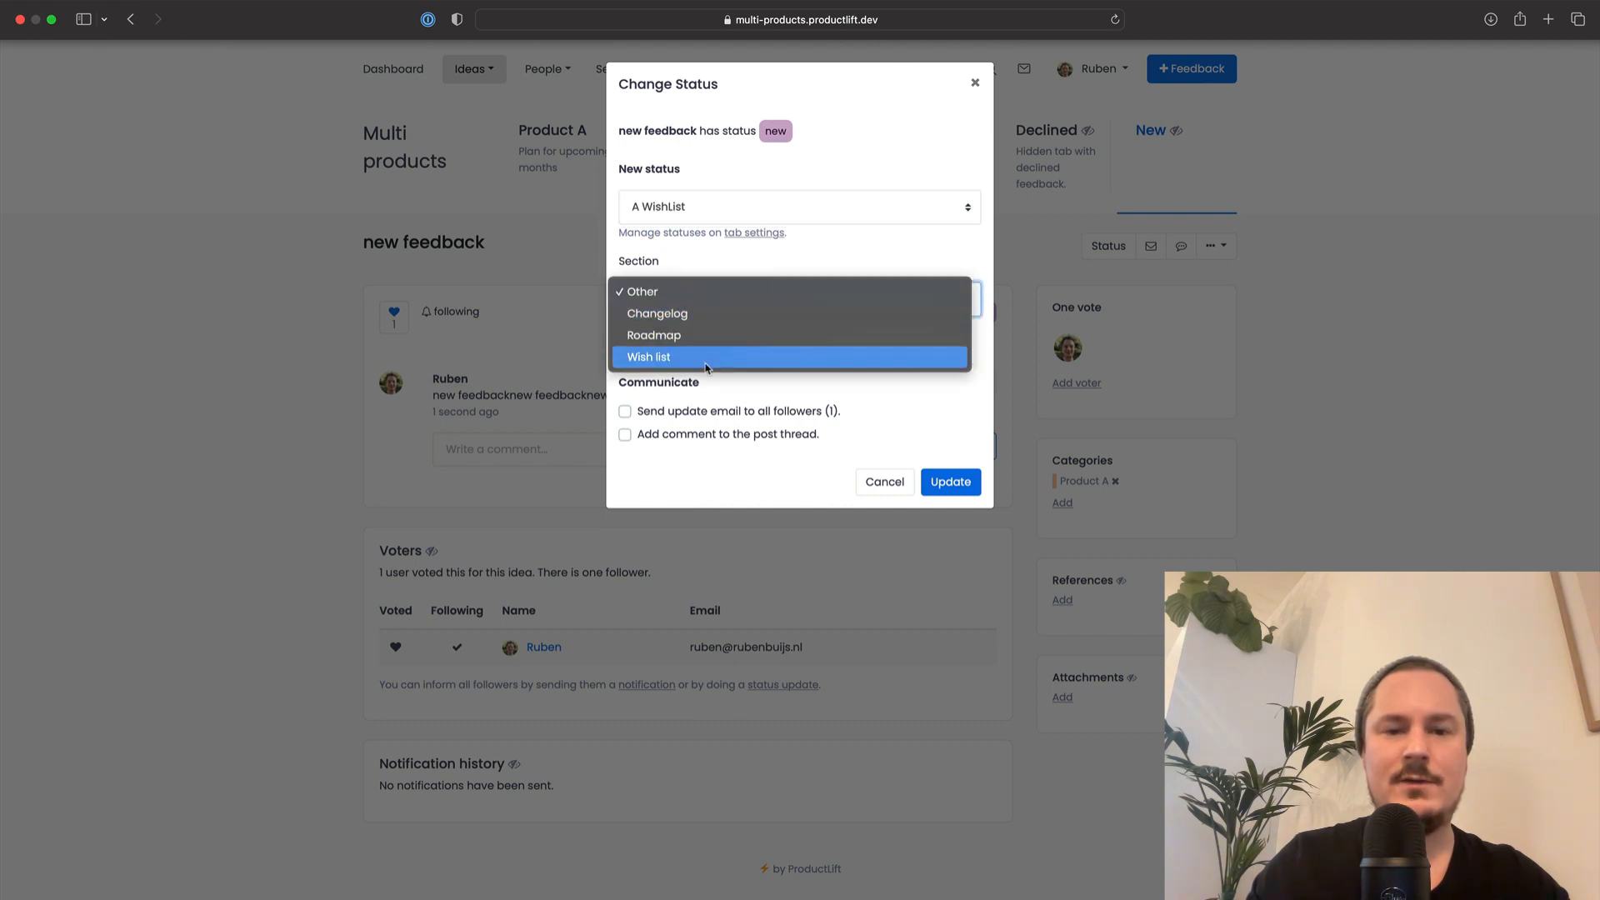
click(733, 353)
click(955, 491)
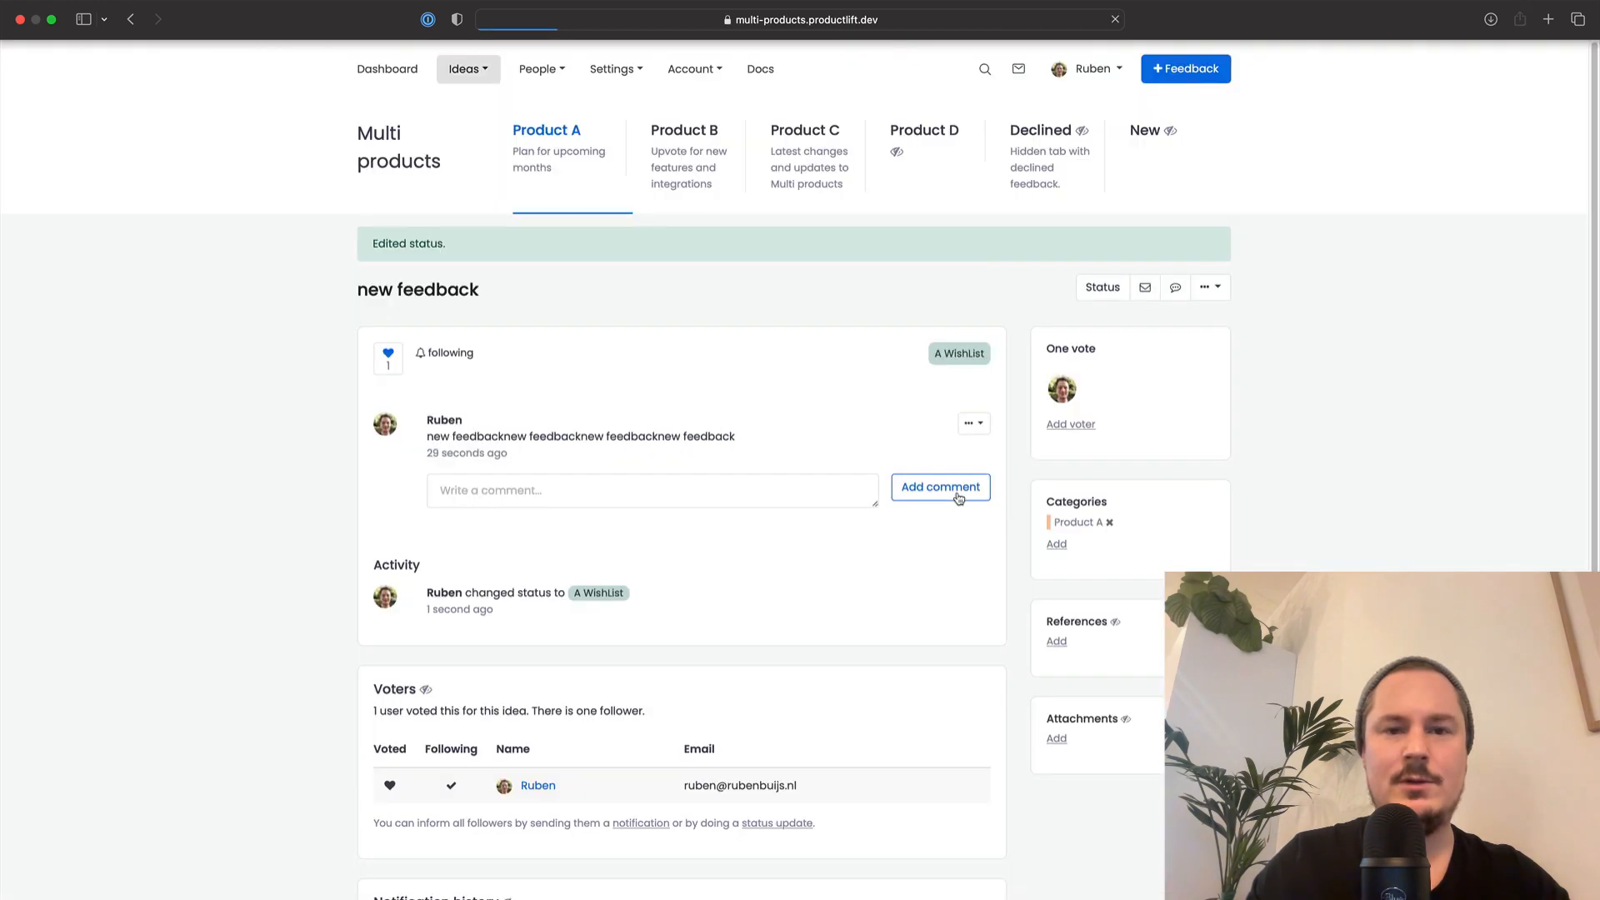
click(538, 132)
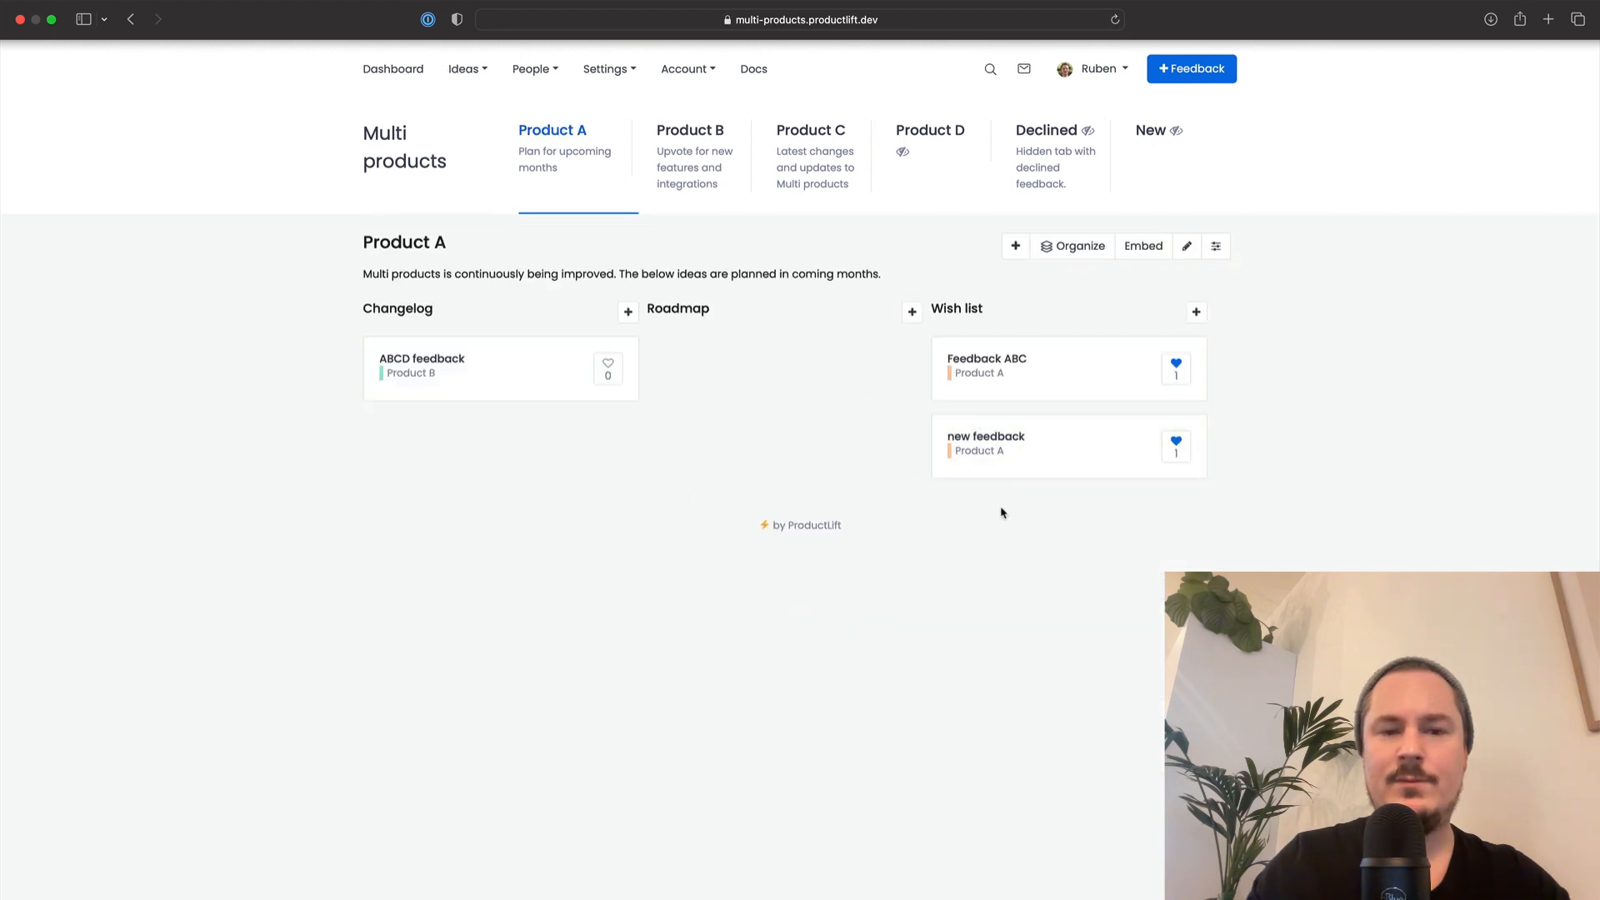
Rename the Product A category to "Bug" in the category settings and save it
click(597, 75)
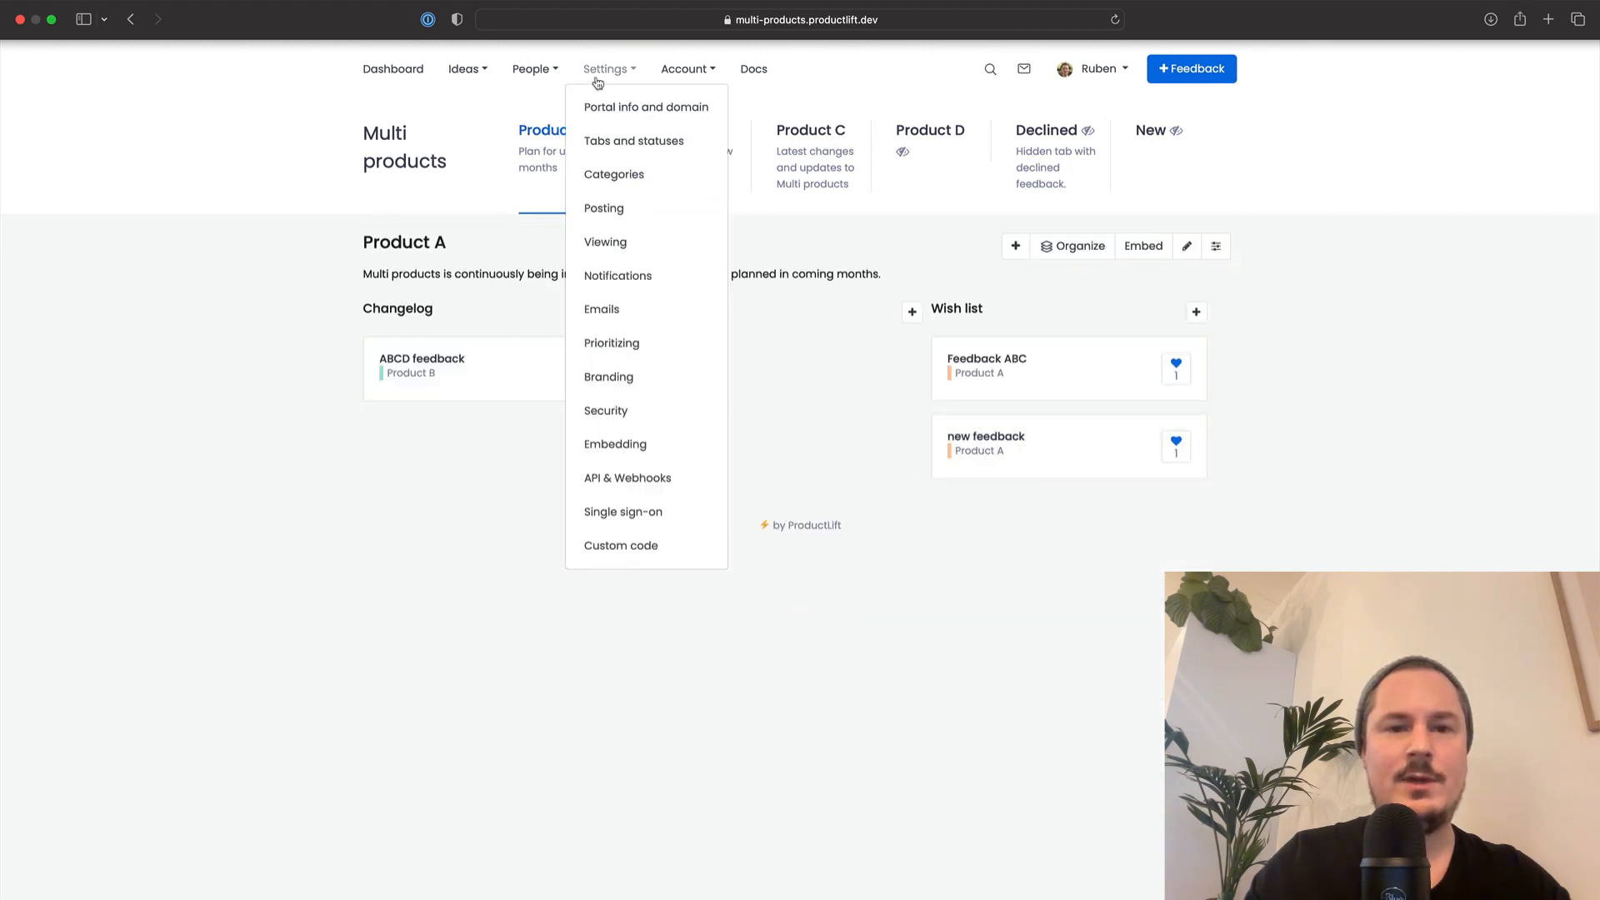
click(614, 173)
click(633, 329)
key(shift+Left)
key(super+a)
text(Bug)
key(Tab)
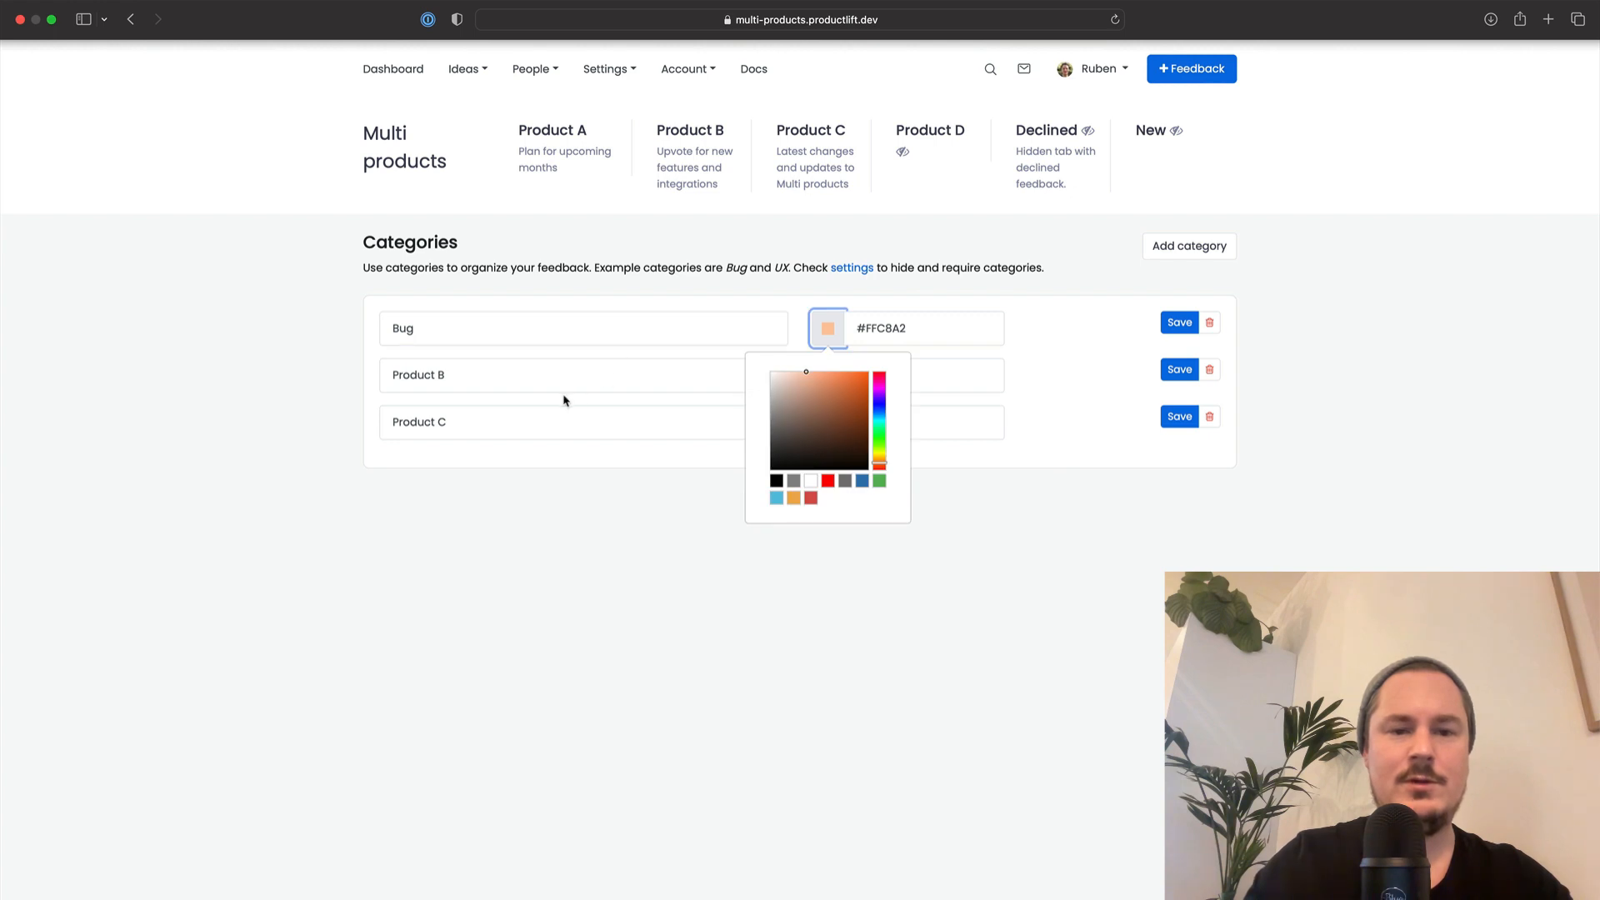
click(1179, 322)
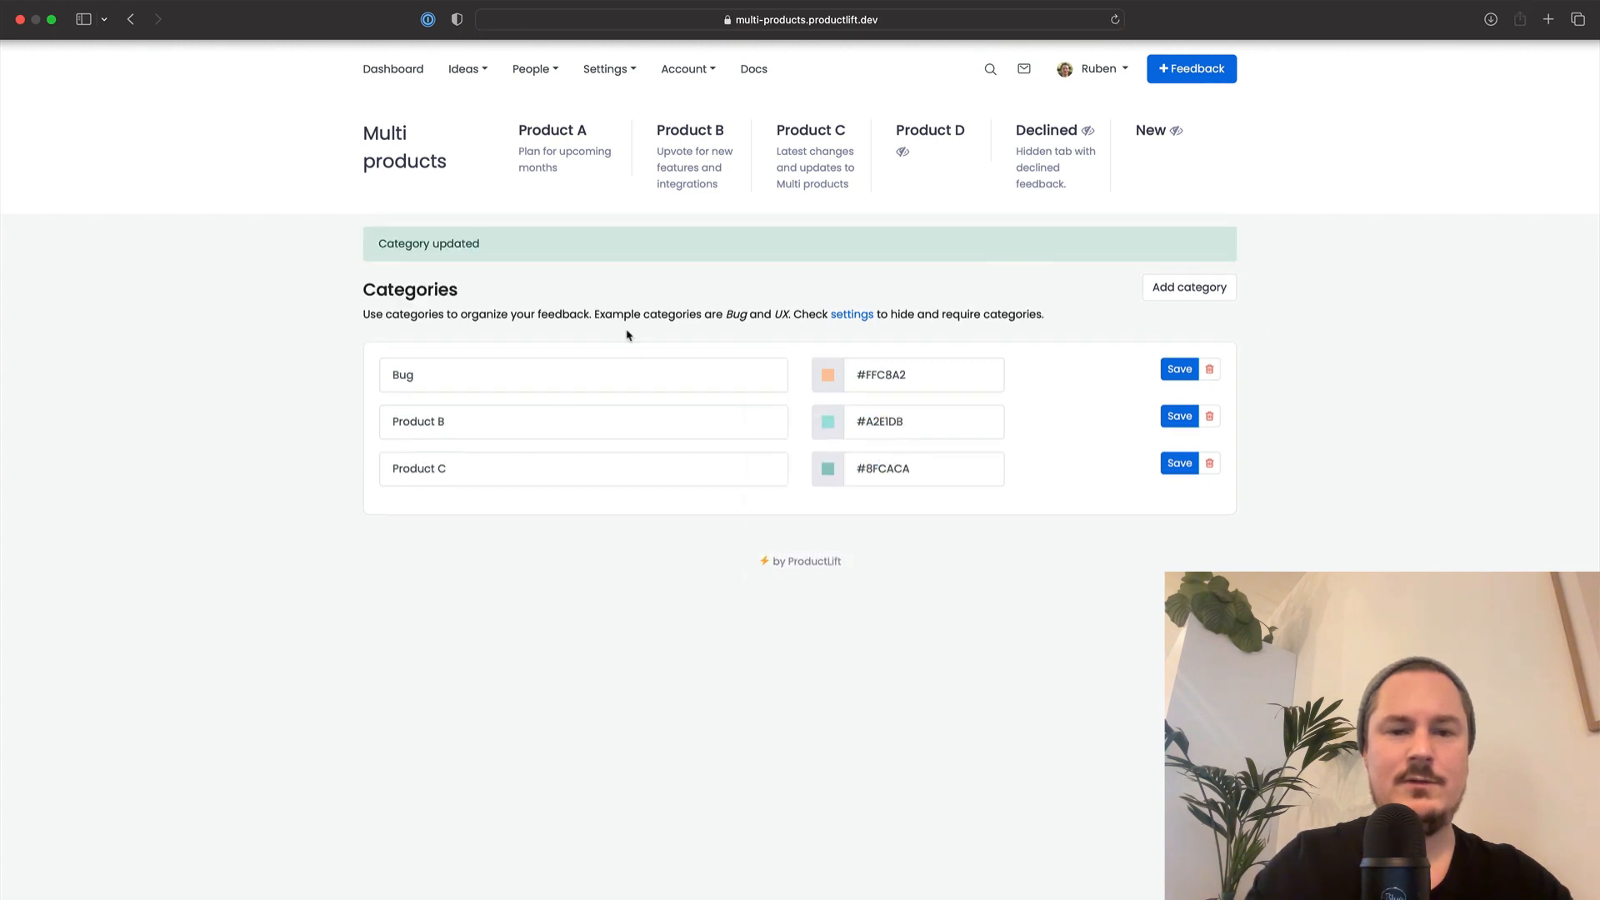
Rename the Product B category to "Integration" and save it
click(535, 419)
key(super+a)
text(Integration)
click(1179, 415)
Rename the Product C category to "Whatever" and save it
click(471, 467)
key(super+a)
text(What)
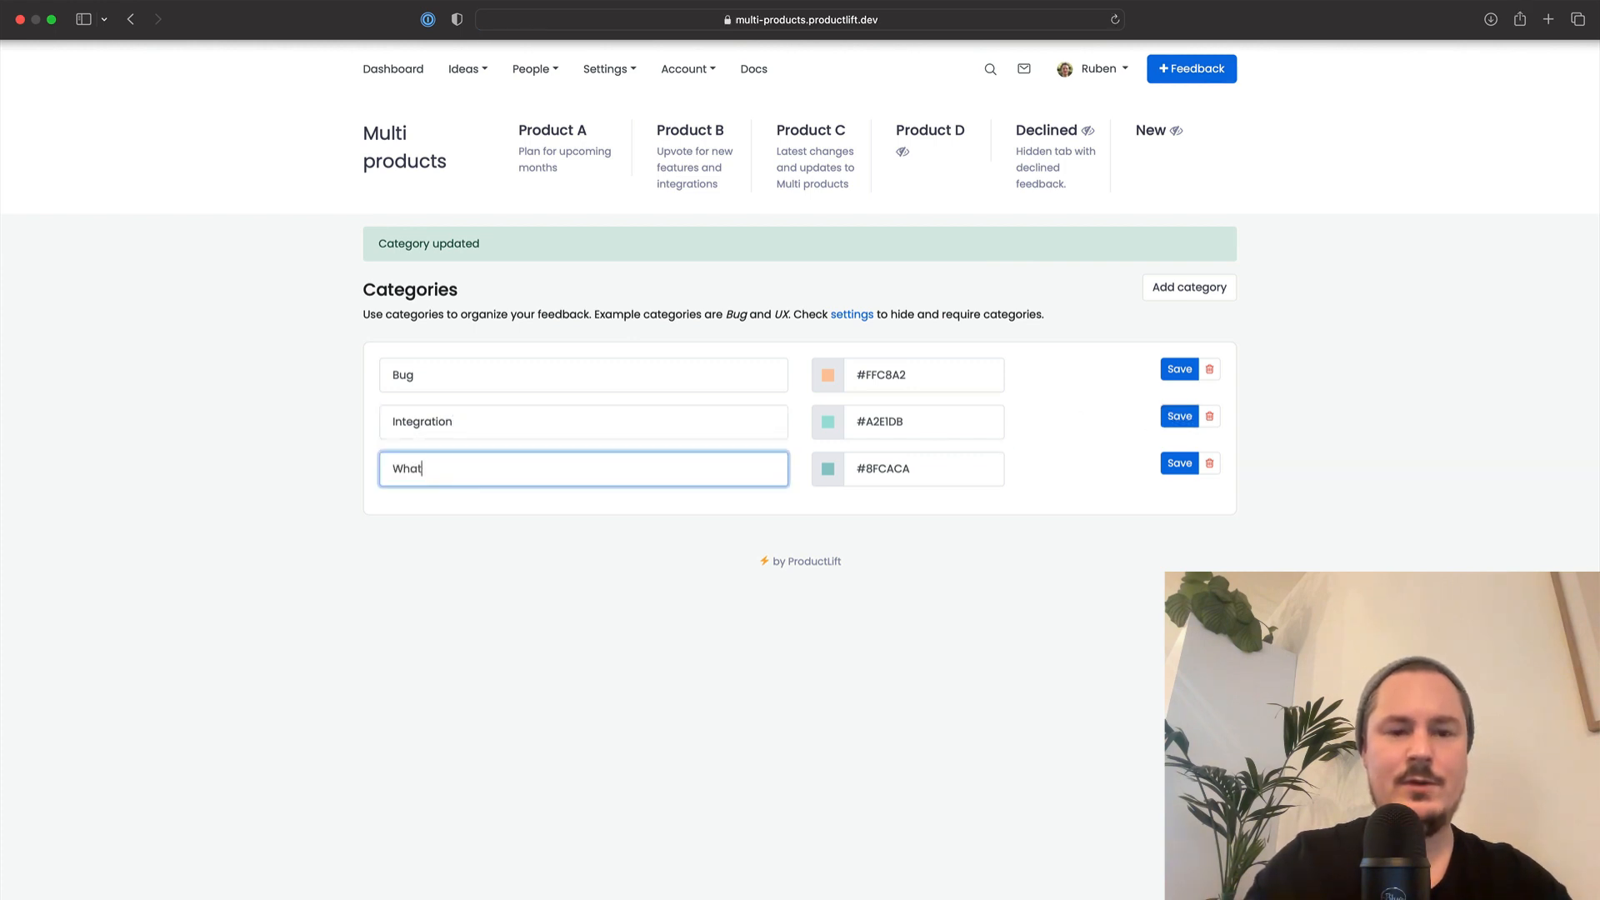
text(ever)
click(1173, 465)
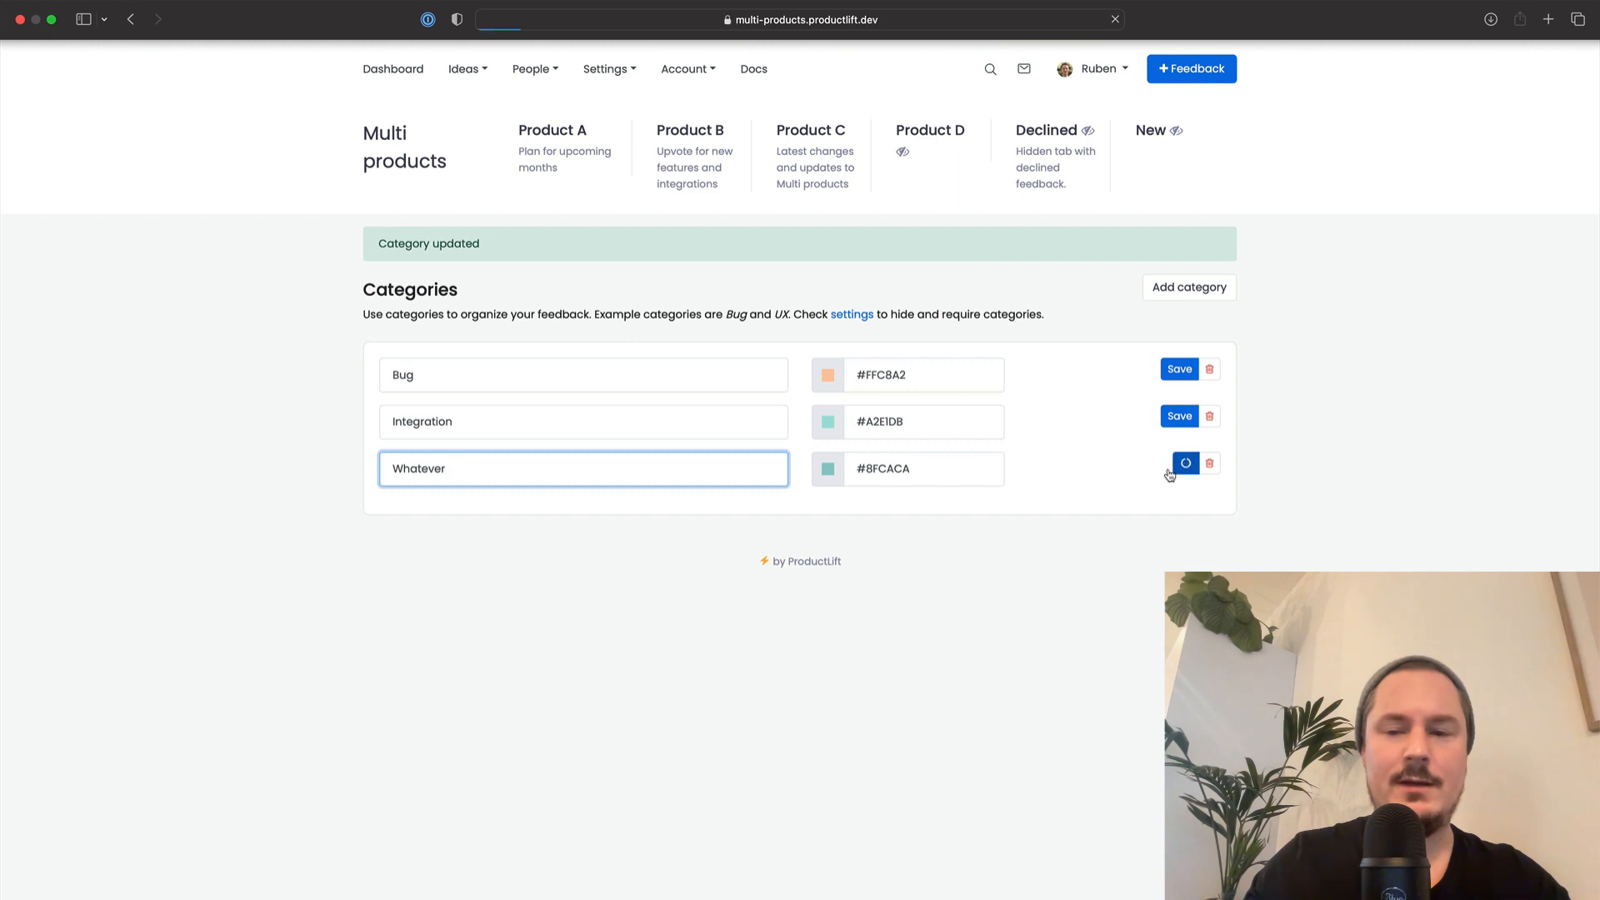
Try the name "Product A - Bug" for the Bug category and remove the product prefix again without saving
double_click(451, 384)
text(Product A Bug)
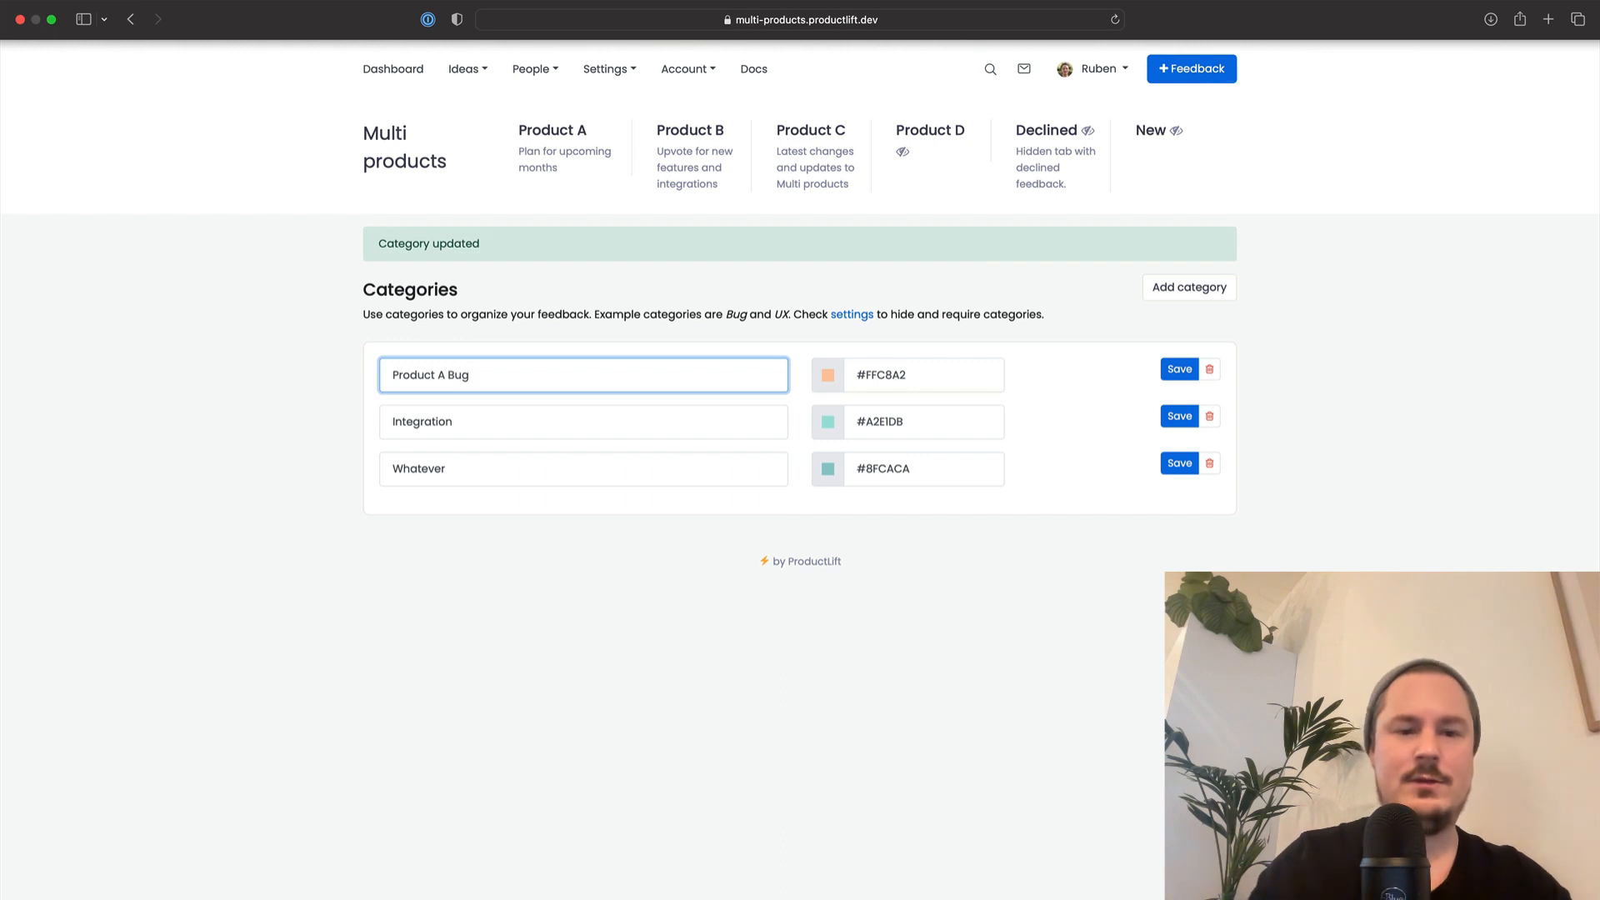
click(455, 375)
text(-)
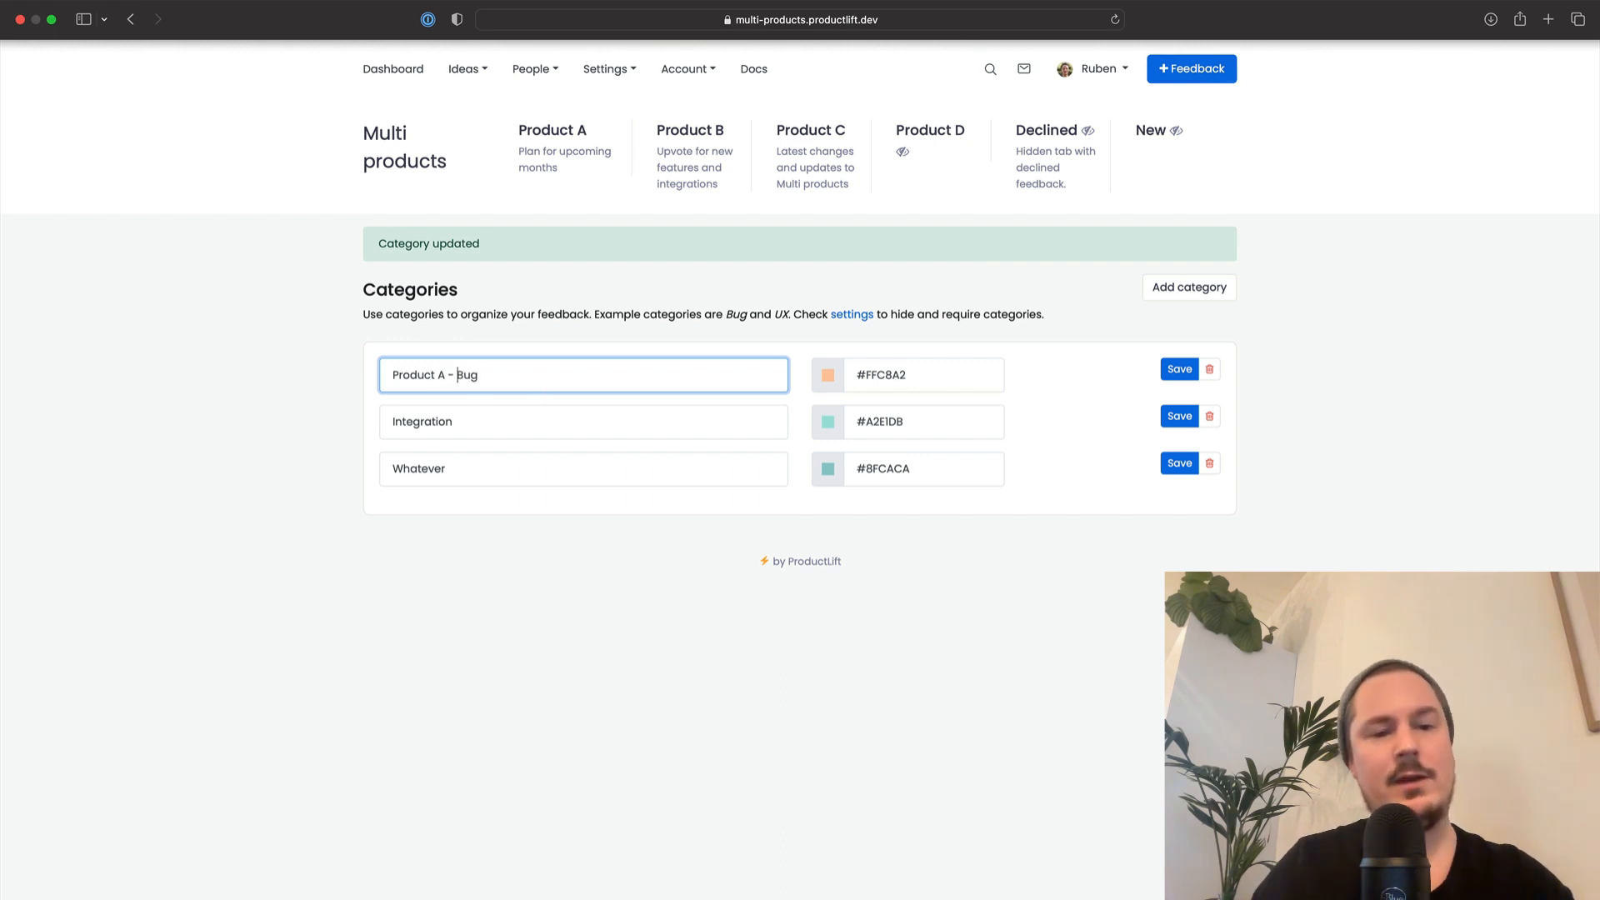
key(shift+Home)
key(BackSpace)
click(527, 540)
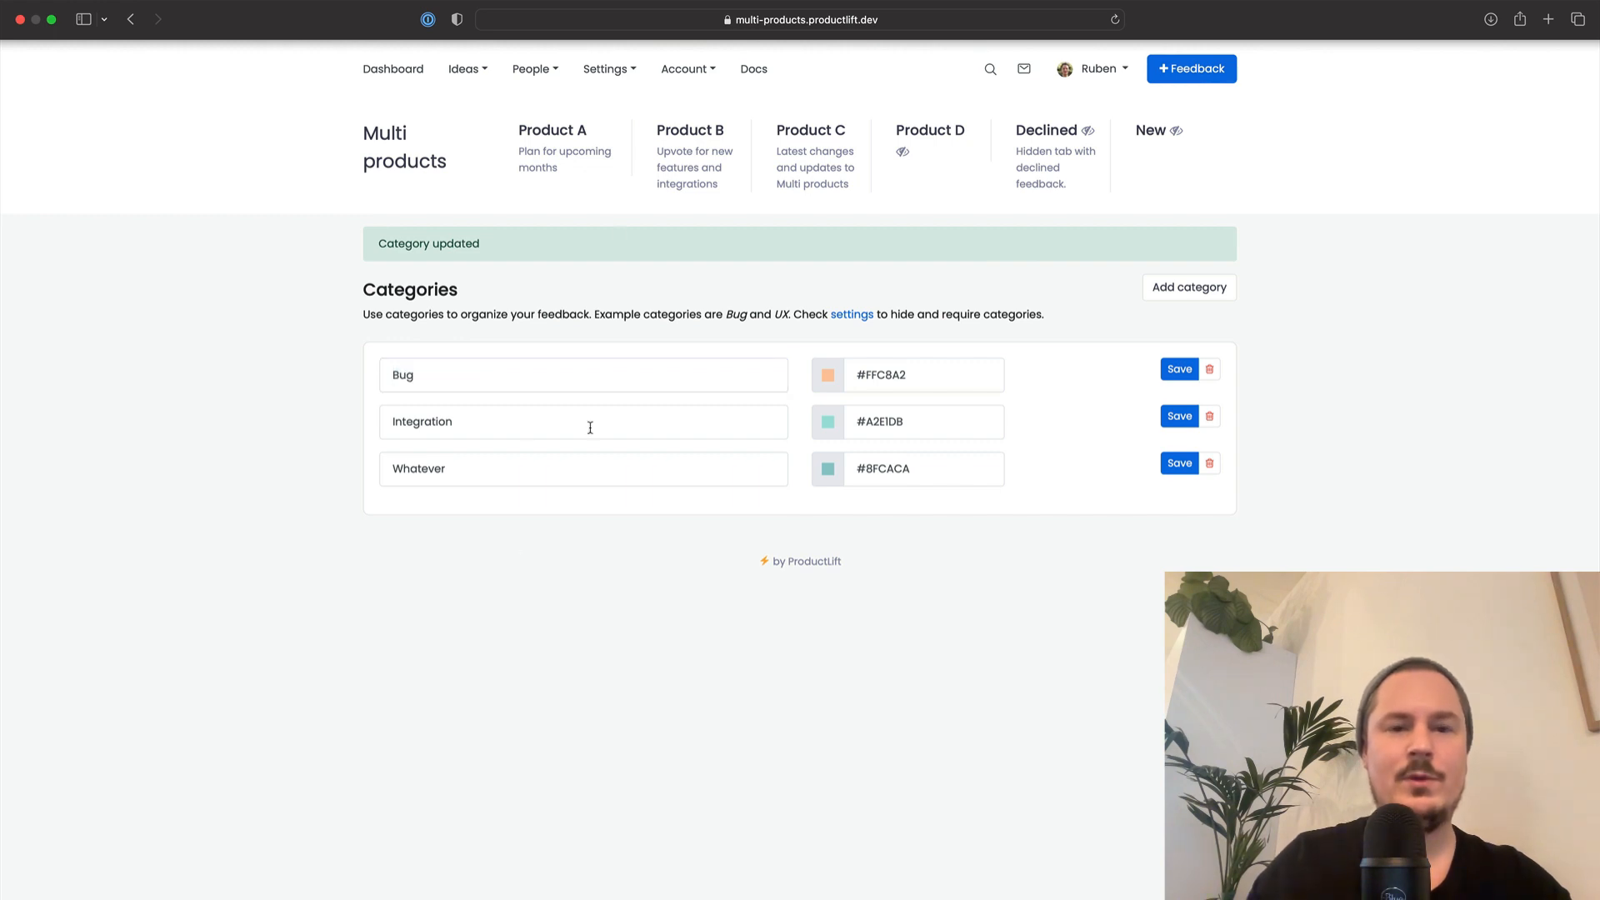
Return to the Product A board to check the category labels on its posts
click(527, 130)
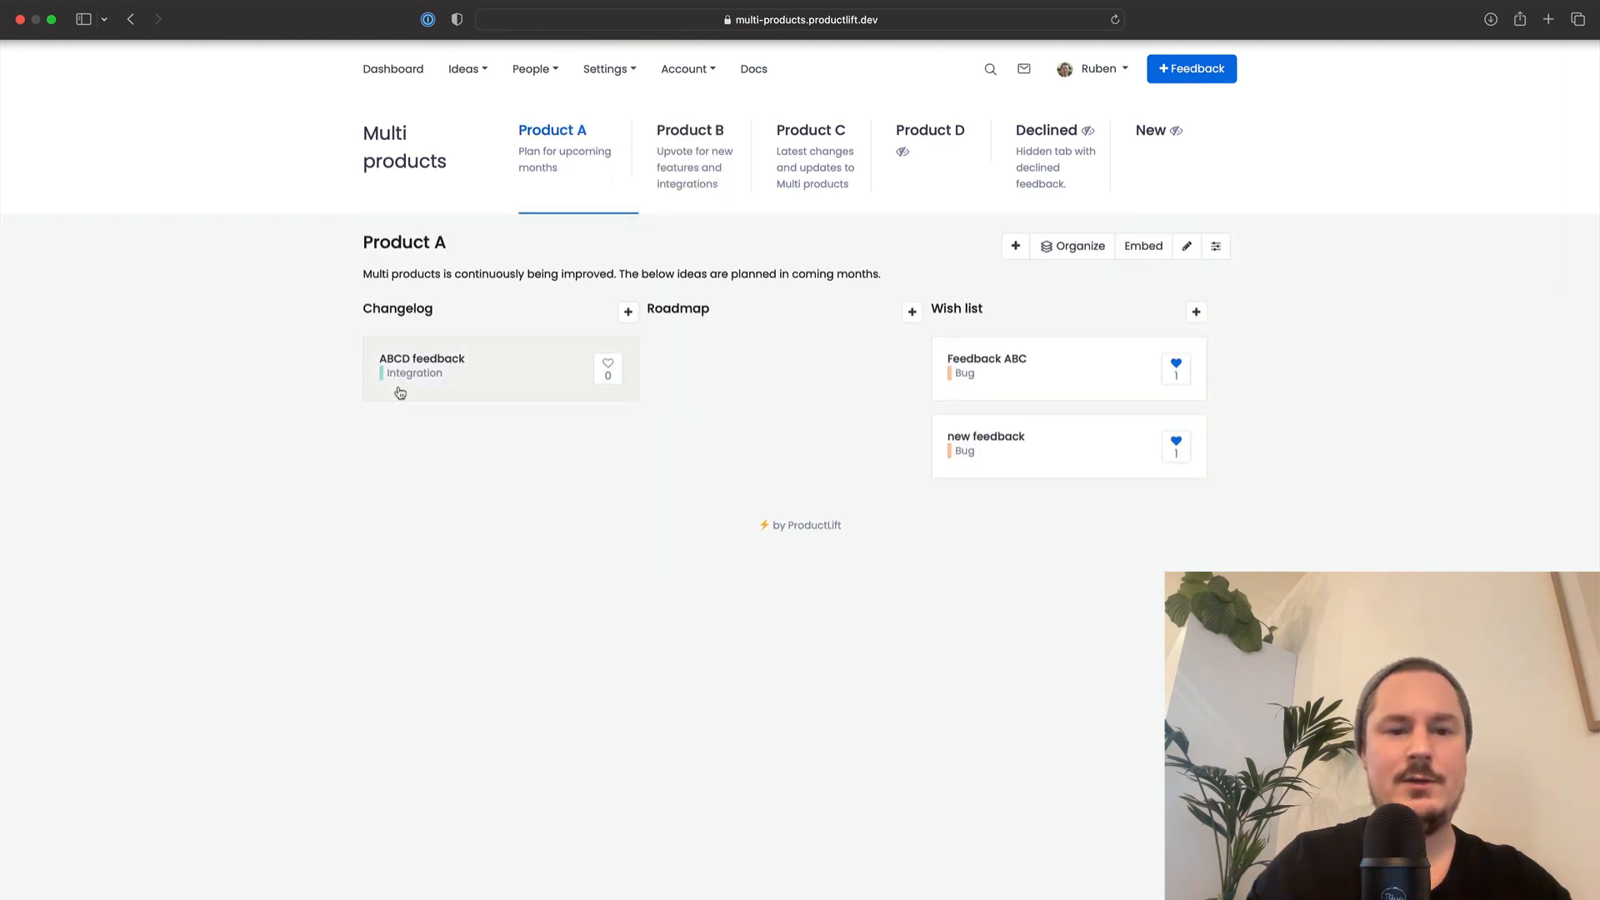